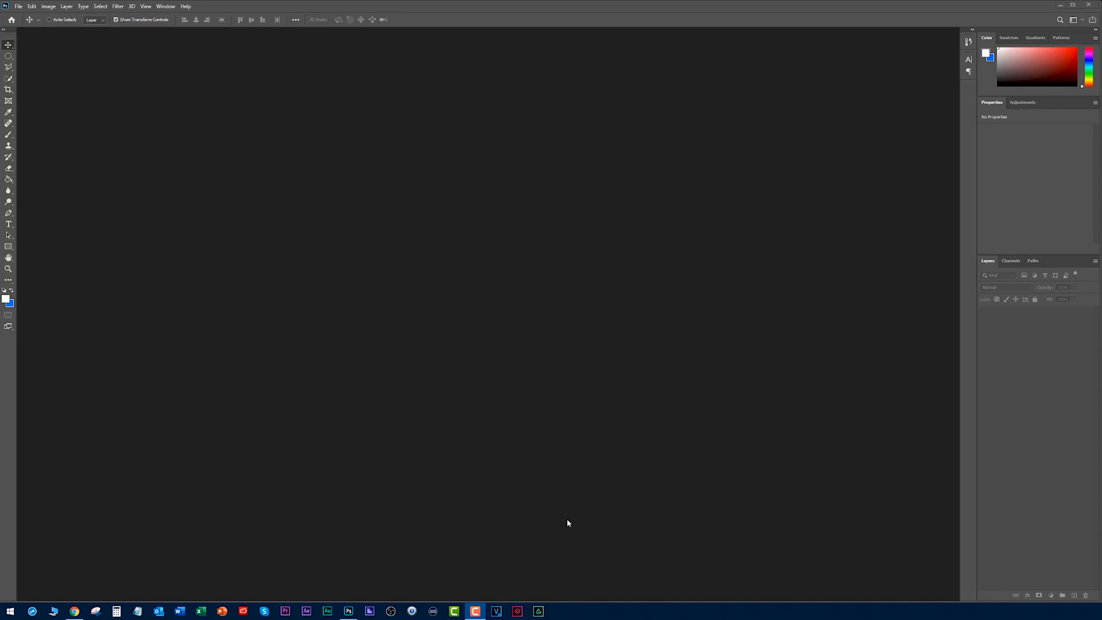
- Switch to Chrome and examine the YouTube channel's title, including its "Audio and Video Reviews & Tips" tagline
click(75, 612)
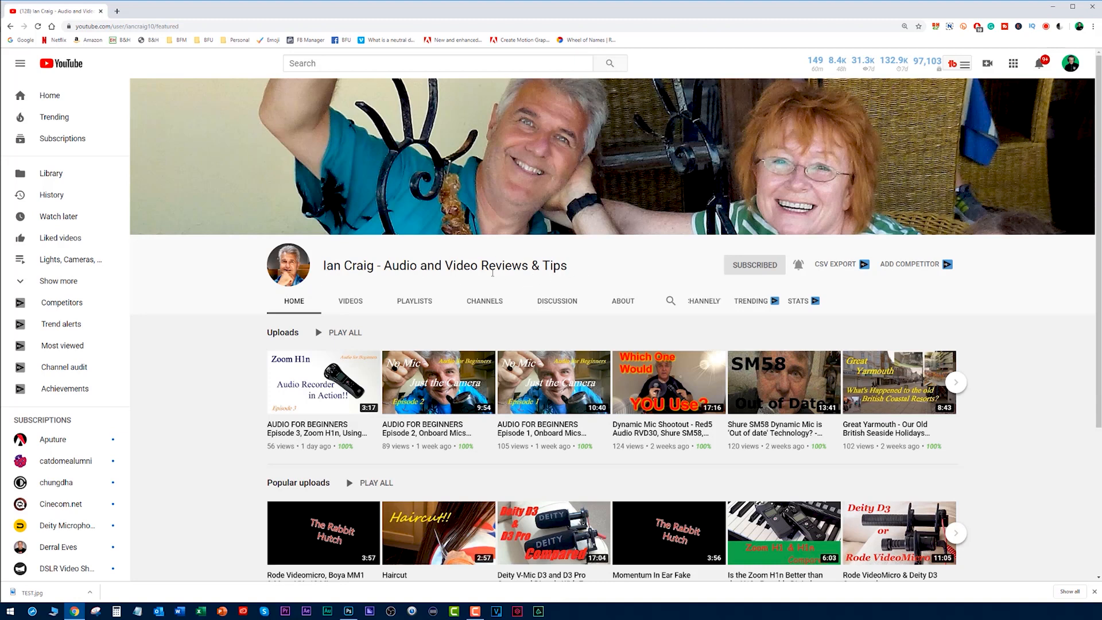
drag(329, 266, 352, 267)
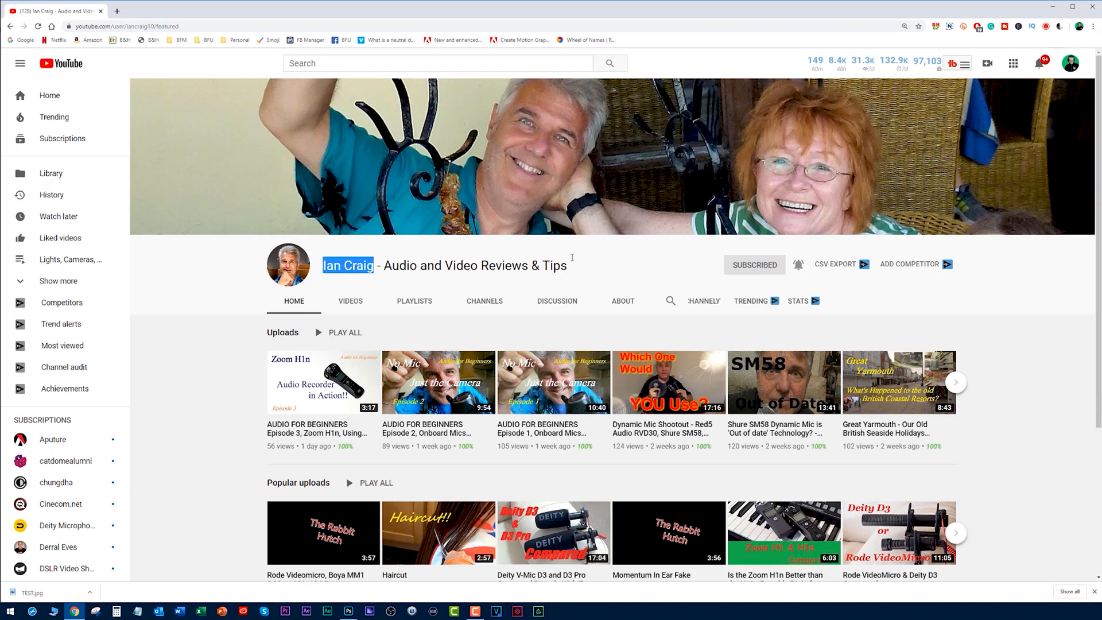
drag(567, 268, 316, 273)
click(316, 272)
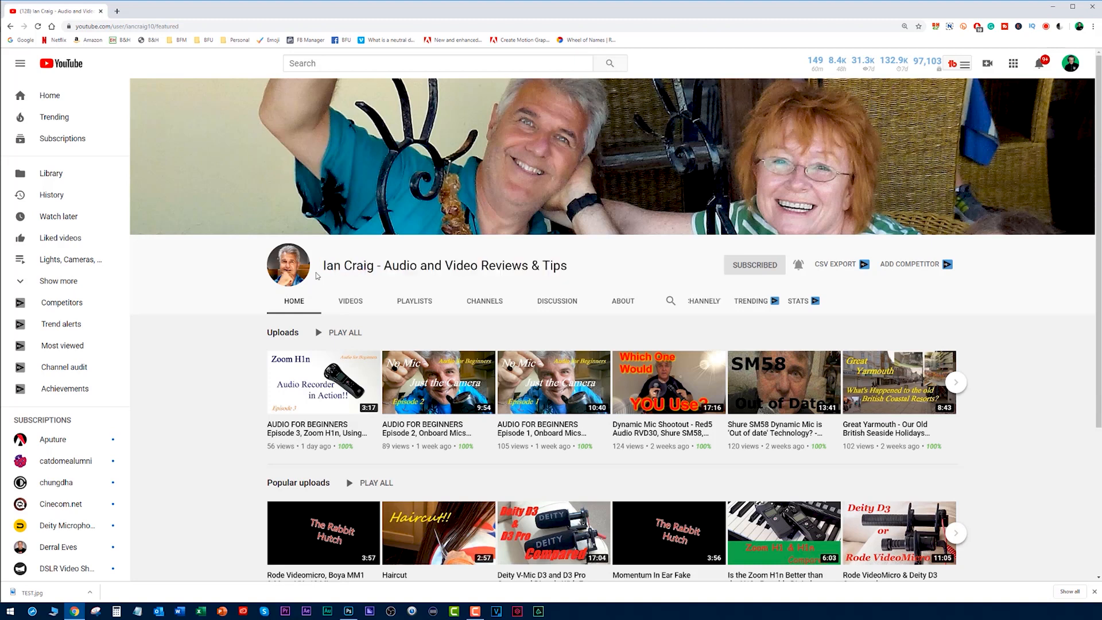
triple_click(324, 266)
drag(407, 265, 564, 266)
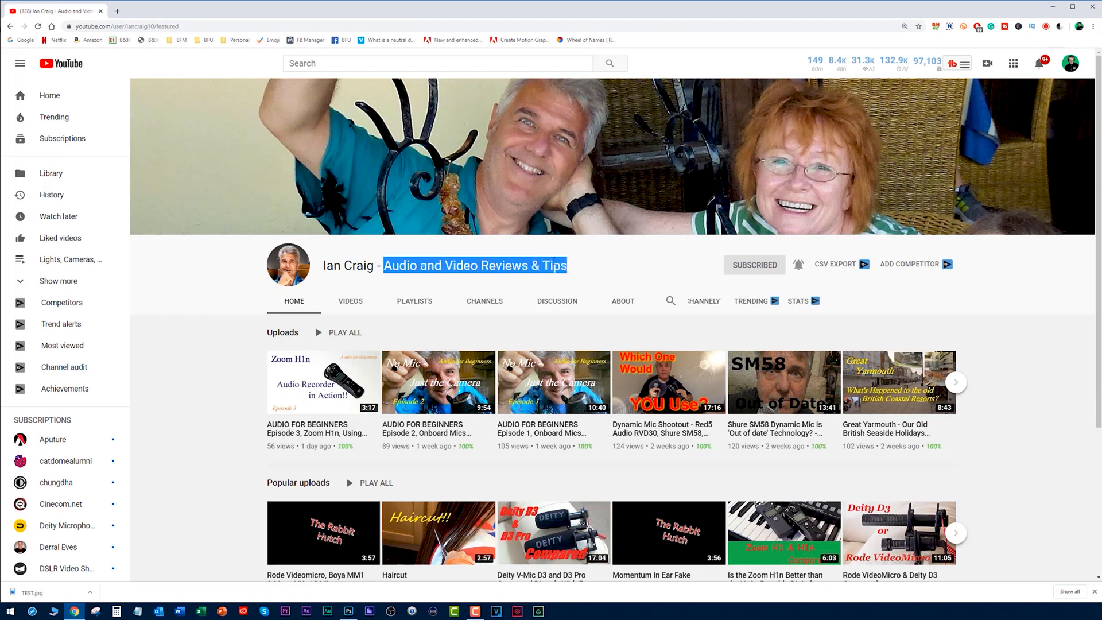
click(554, 265)
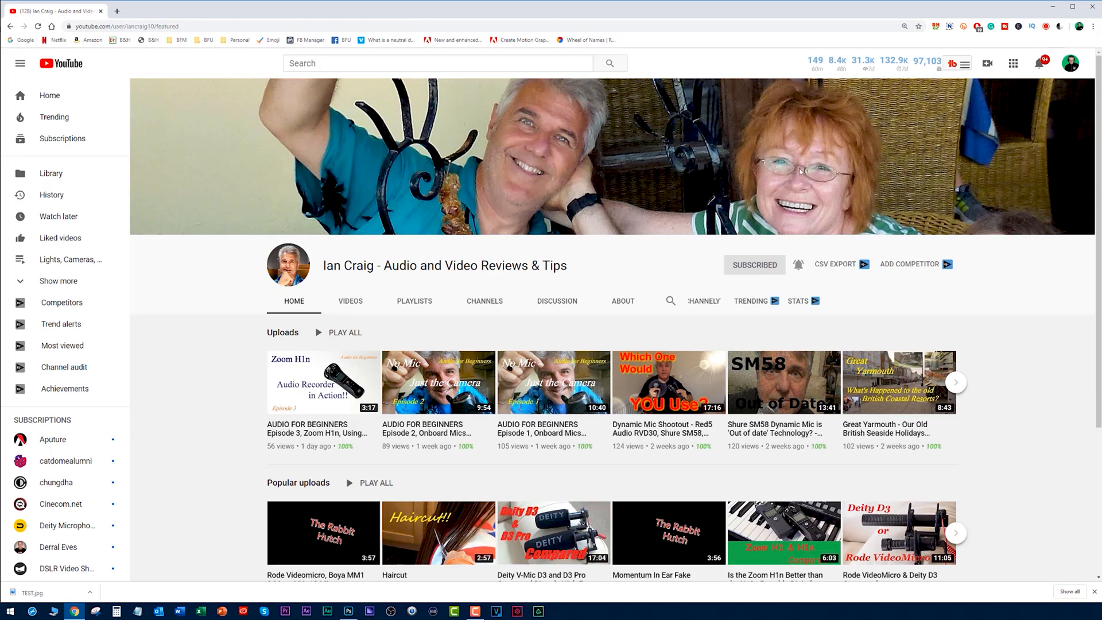
drag(383, 265, 562, 271)
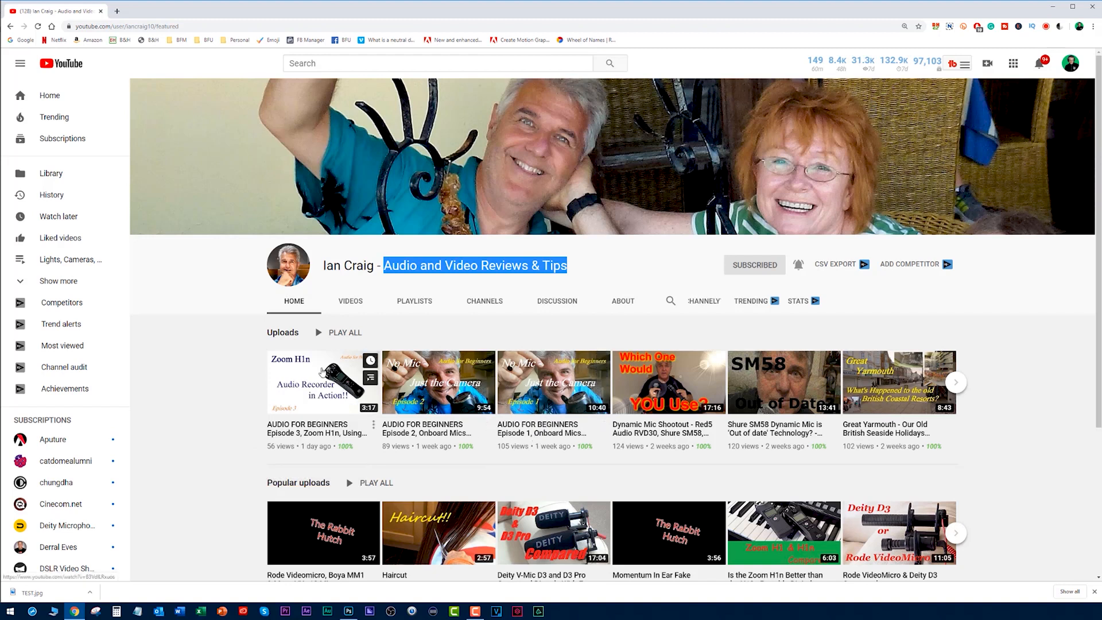
- Switch to Photoshop and create a white 1920 x 1080 px document named with the channel owner's name followed by THUMBNAIL
click(338, 613)
click(438, 11)
click(18, 7)
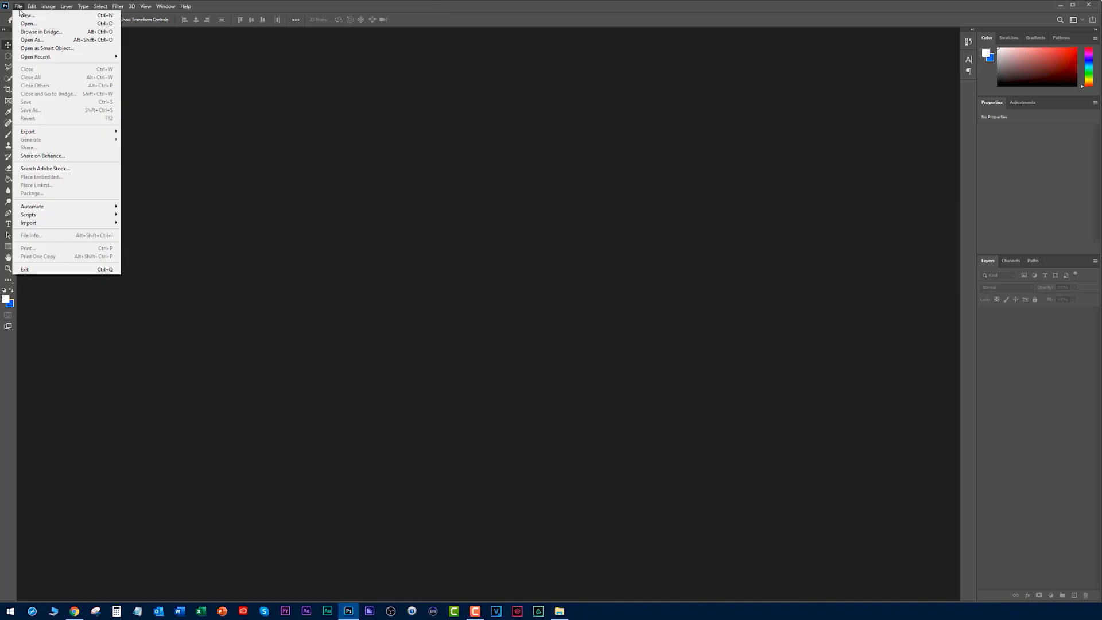
click(23, 15)
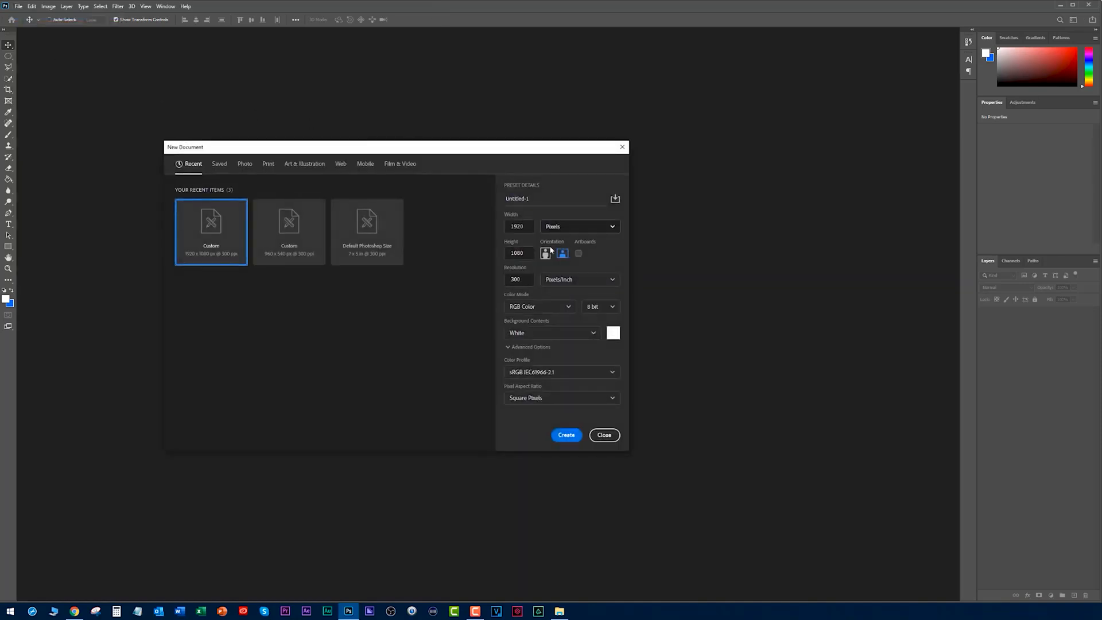
click(528, 253)
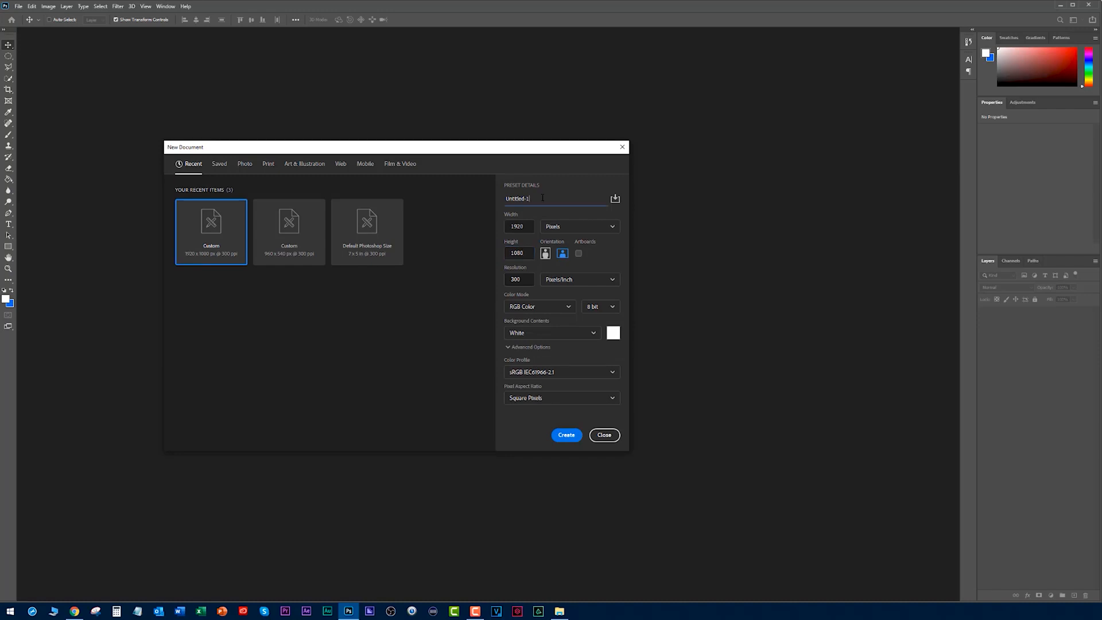
double_click(525, 198)
text(IAN CRAIG THUMBNAIL)
key(Return)
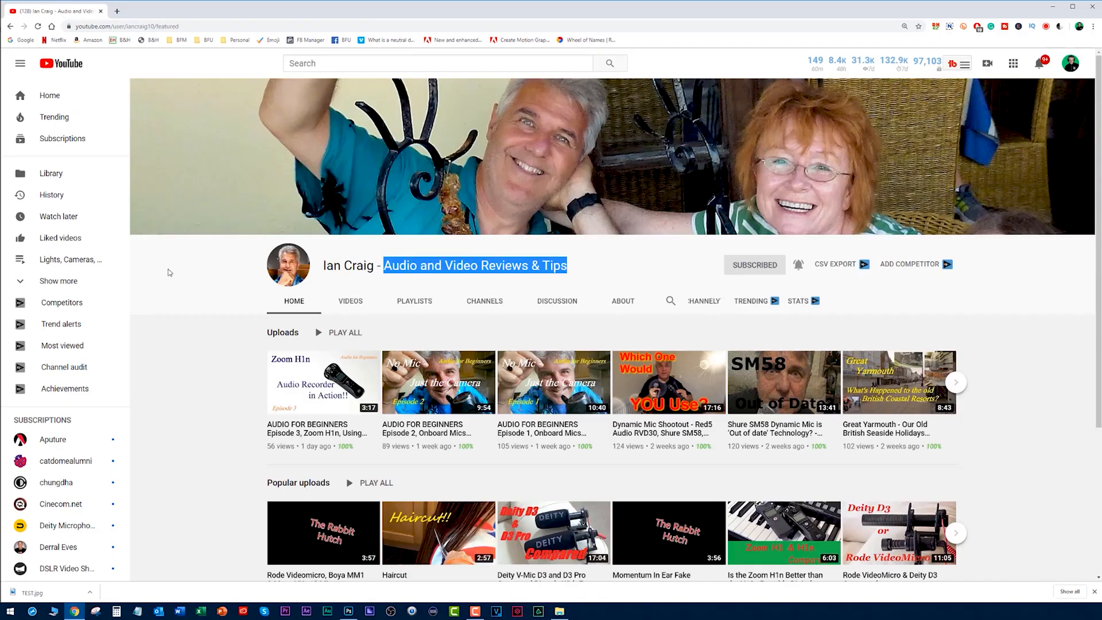
- Switch to Chrome, open YouTube's home page in a new window and examine the recommended videos' thumbnails, dismissing the YouTube Kids offer
click(170, 272)
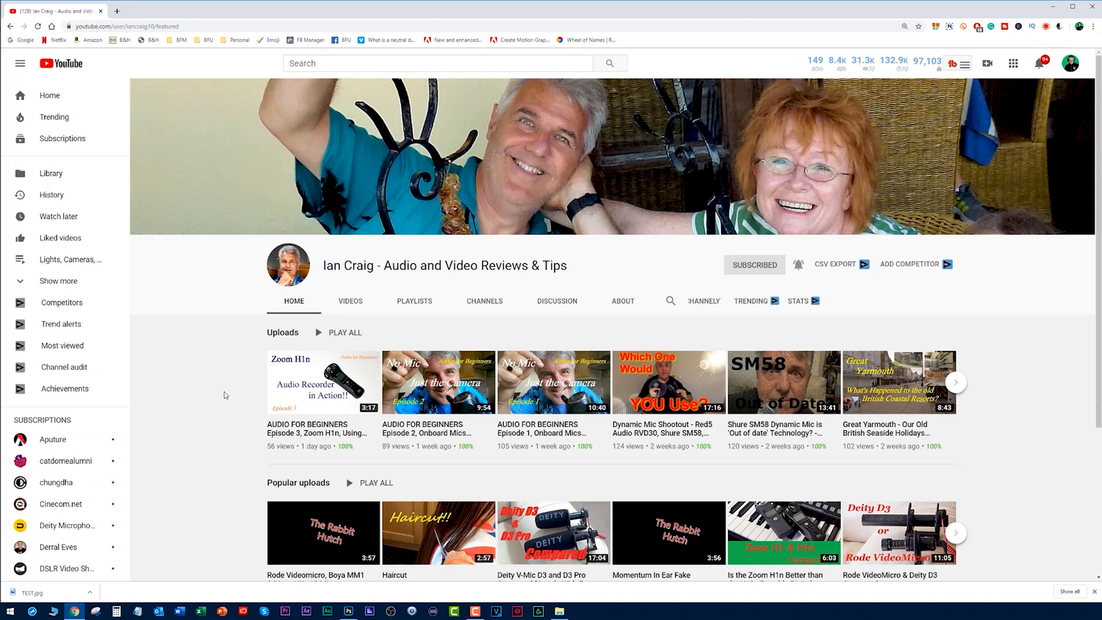
right_click(51, 98)
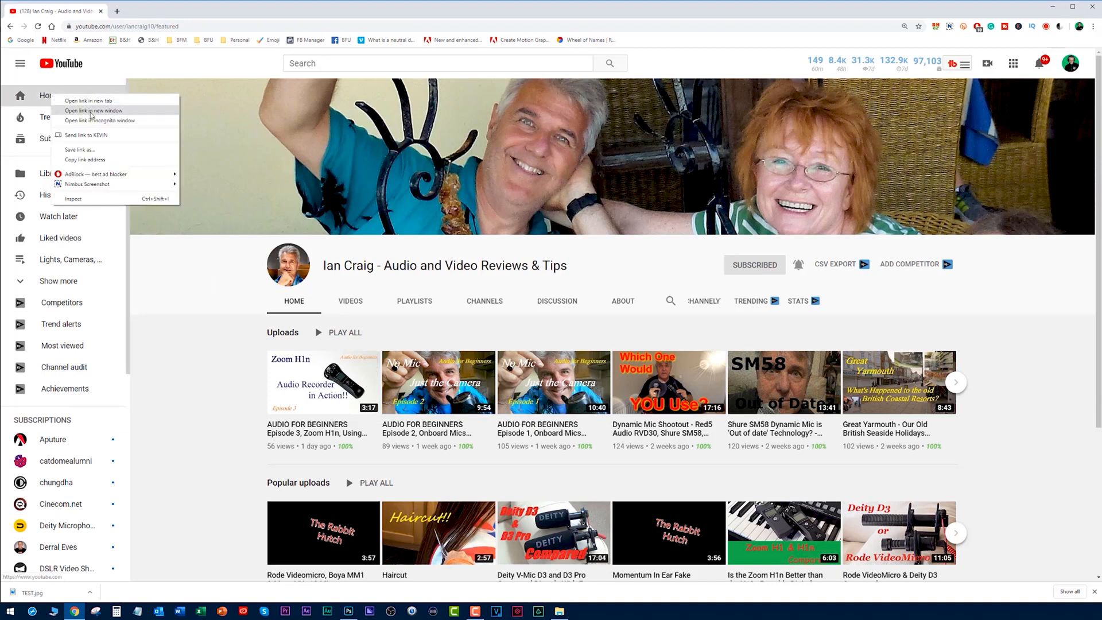
click(90, 112)
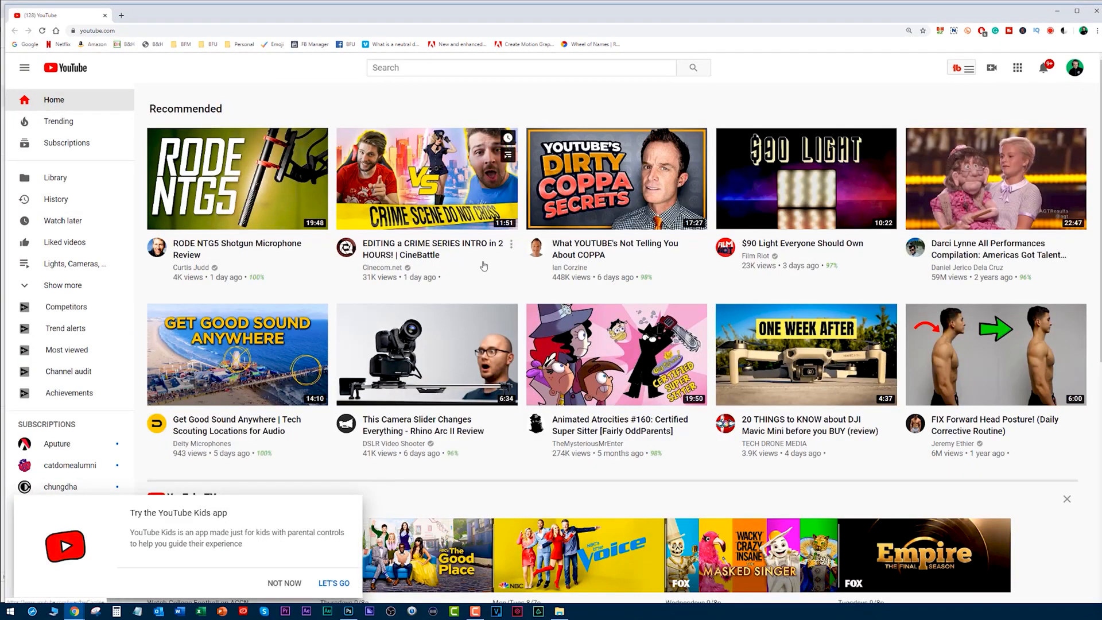
scroll(329, 232, down, 3)
scroll(328, 232, down, 2)
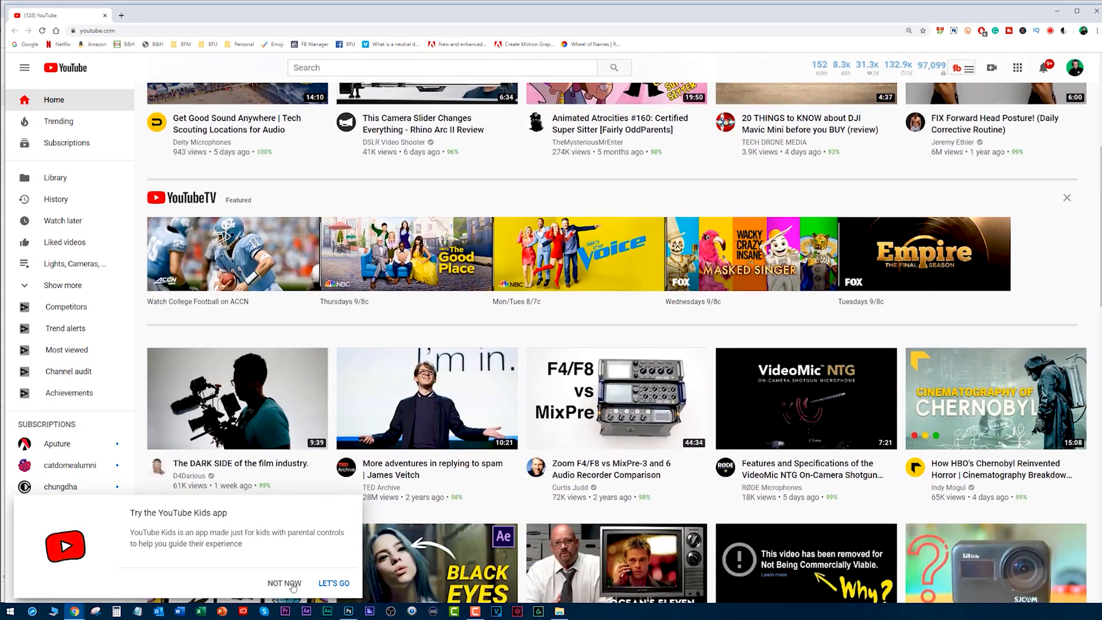
click(285, 583)
scroll(356, 245, down, 7)
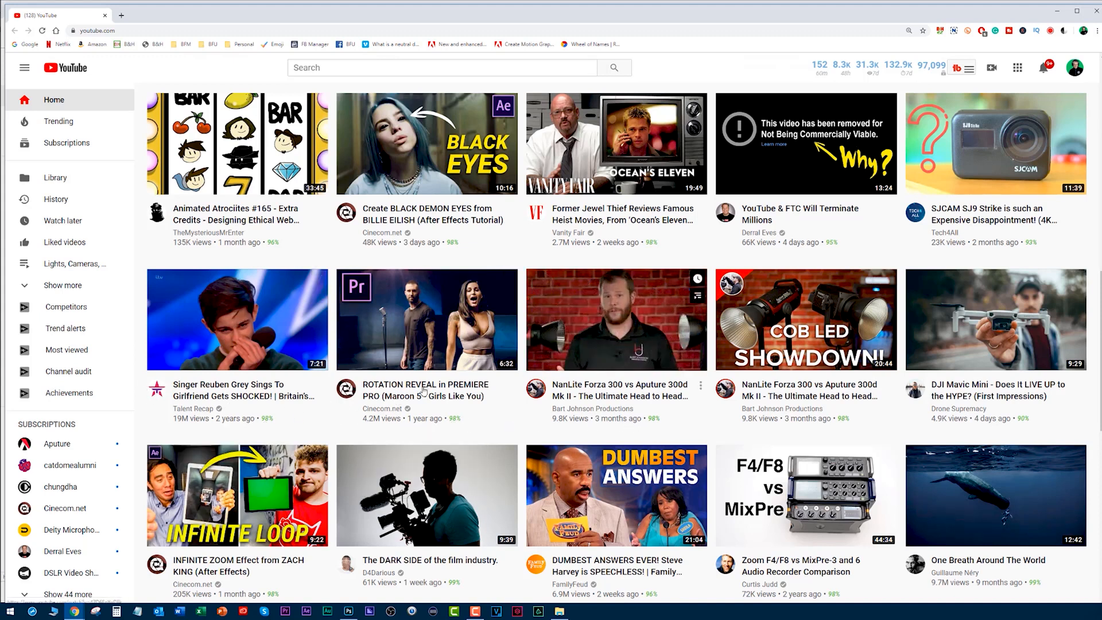
scroll(143, 388, down, 9)
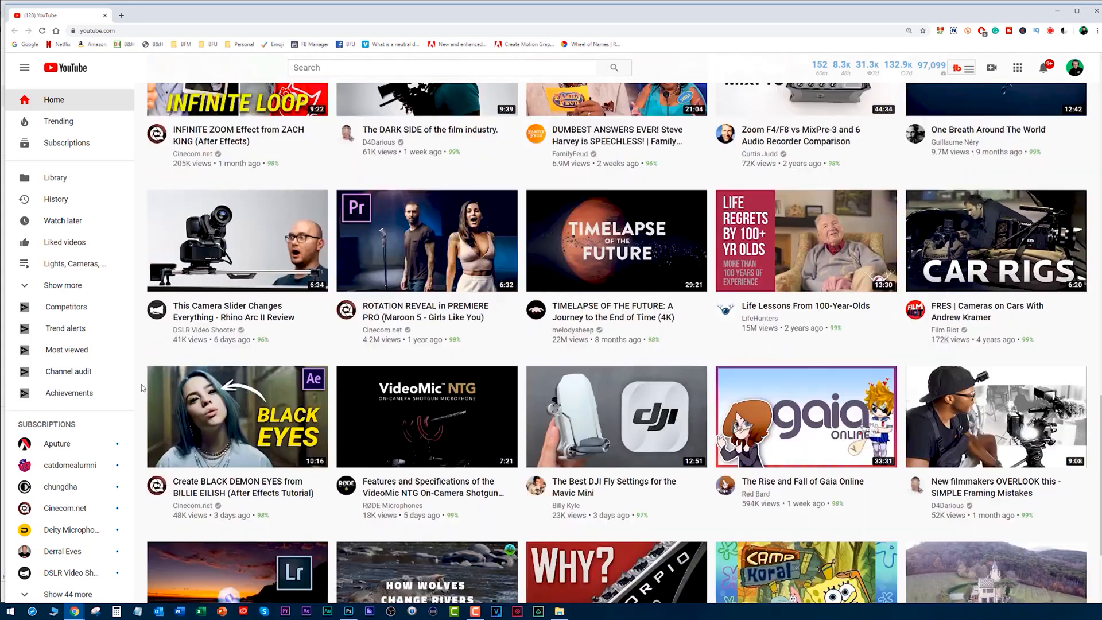
scroll(143, 388, down, 4)
scroll(142, 388, down, 3)
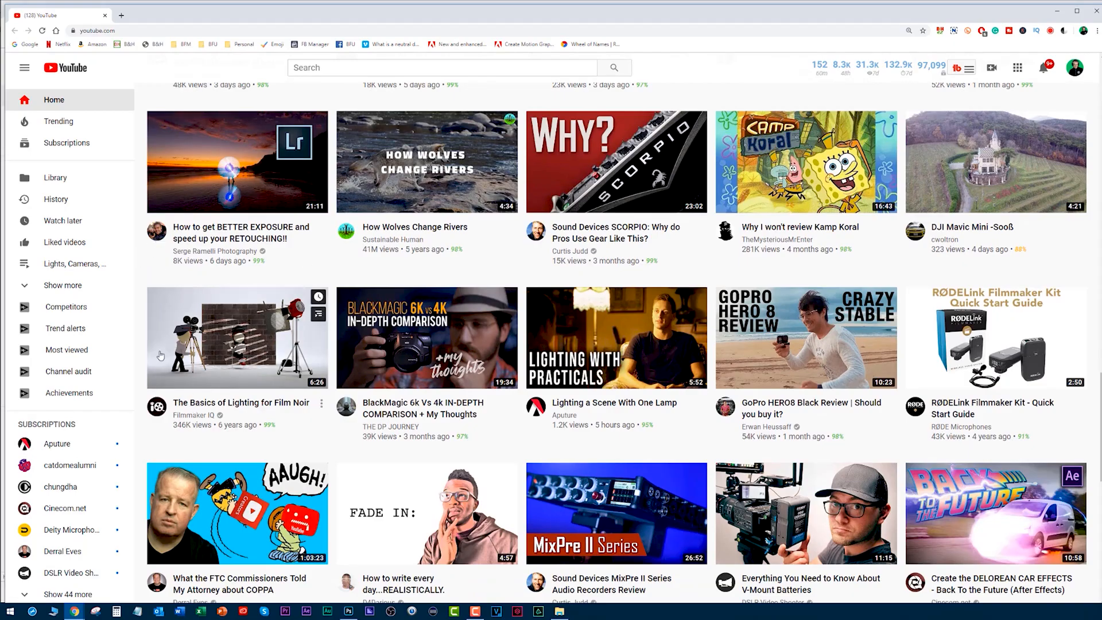
scroll(141, 281, up, 3)
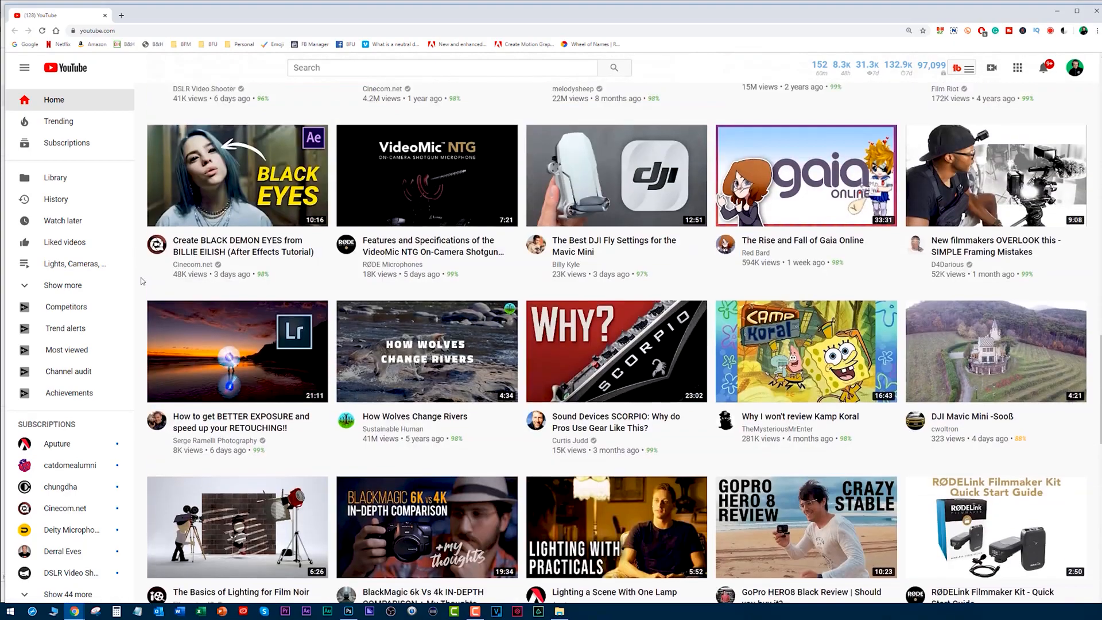
scroll(142, 281, up, 10)
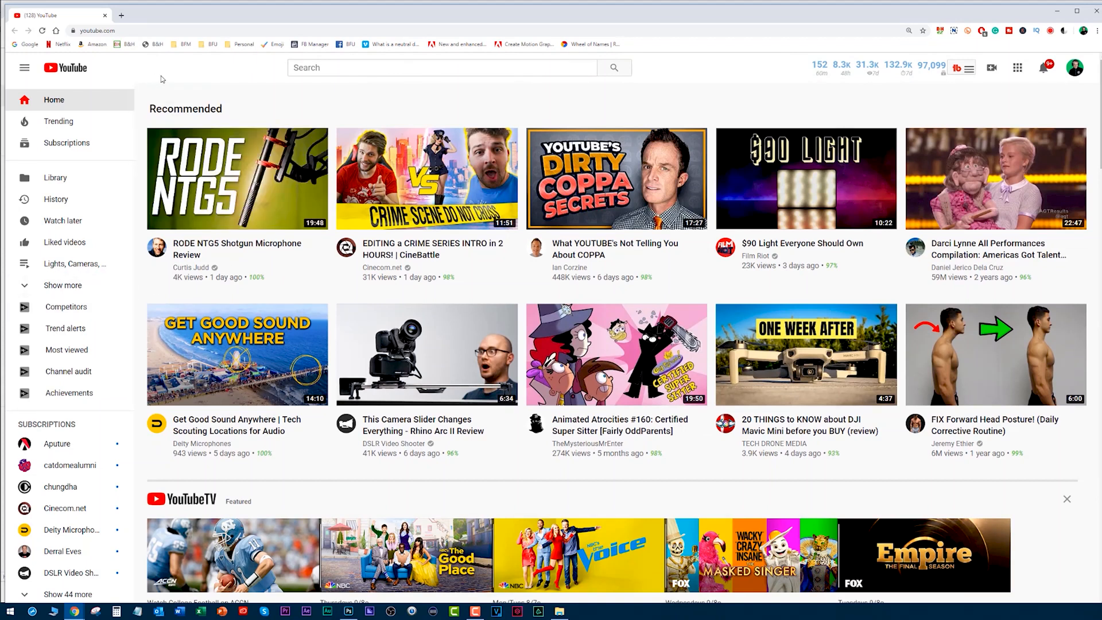
mouse_move(284, 253)
mouse_move(626, 262)
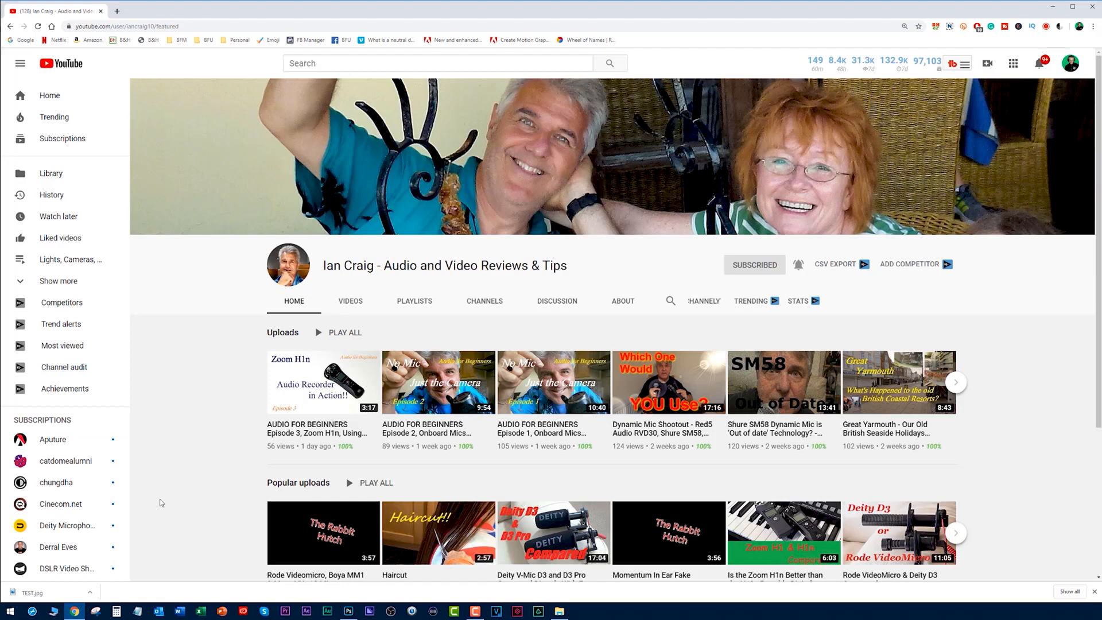
- Return to Photoshop and place the PHOTO and TEXT JPG images from the desktop project folder into the thumbnail document
click(349, 610)
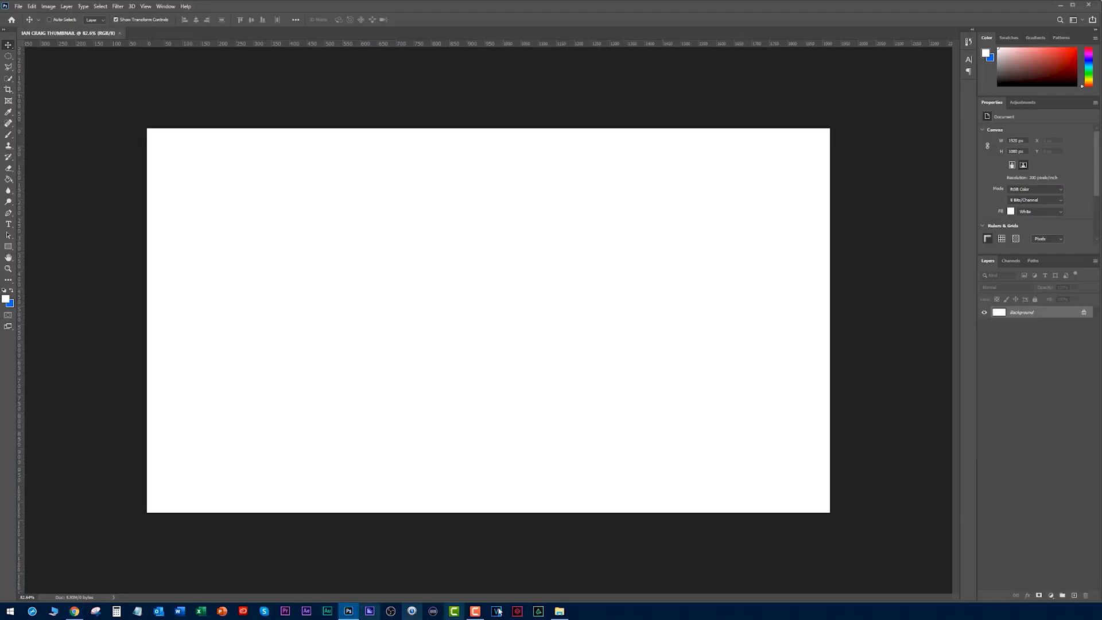
click(559, 611)
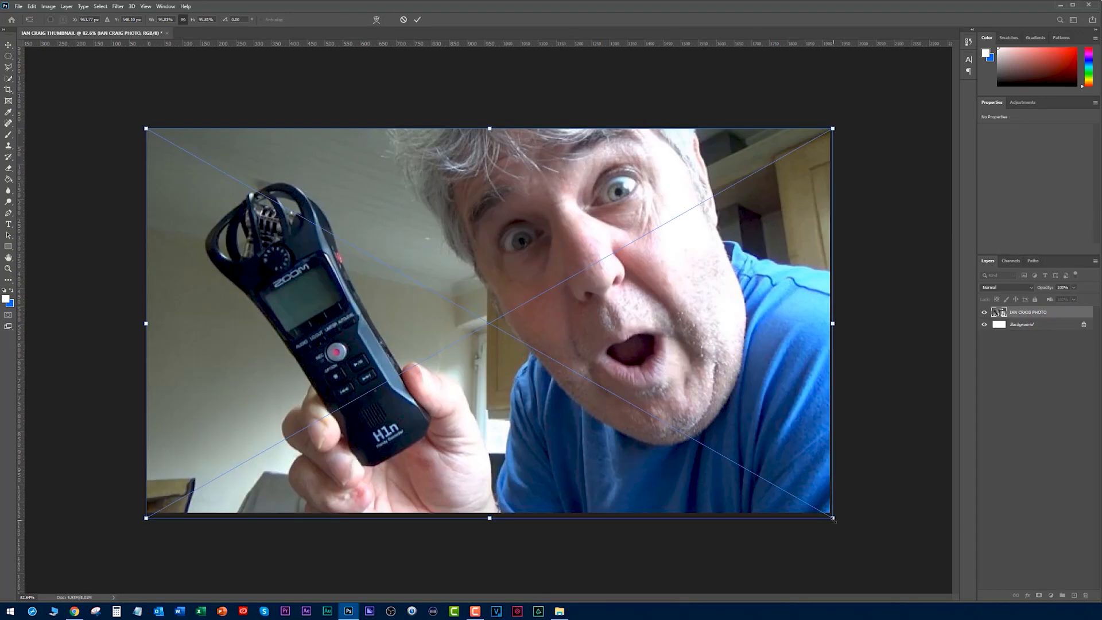
key(Return)
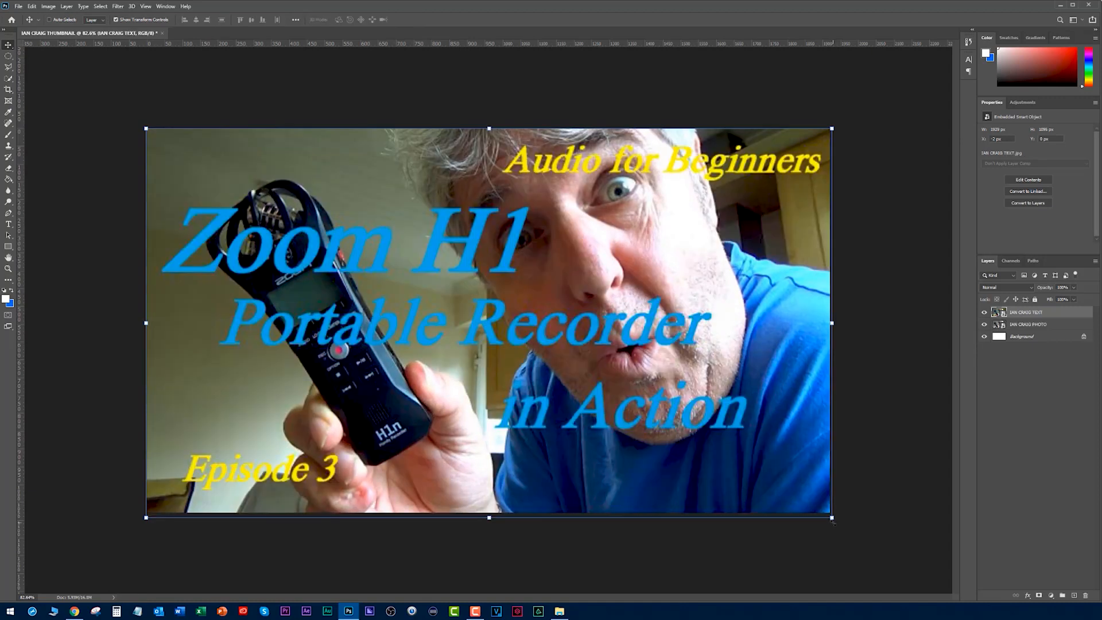
- Compare the placed text thumbnail, viewed at reduced sizes in Photoshop, with the channel's uploaded video thumbnails in Chrome for legibility
scroll(476, 253, down, 5)
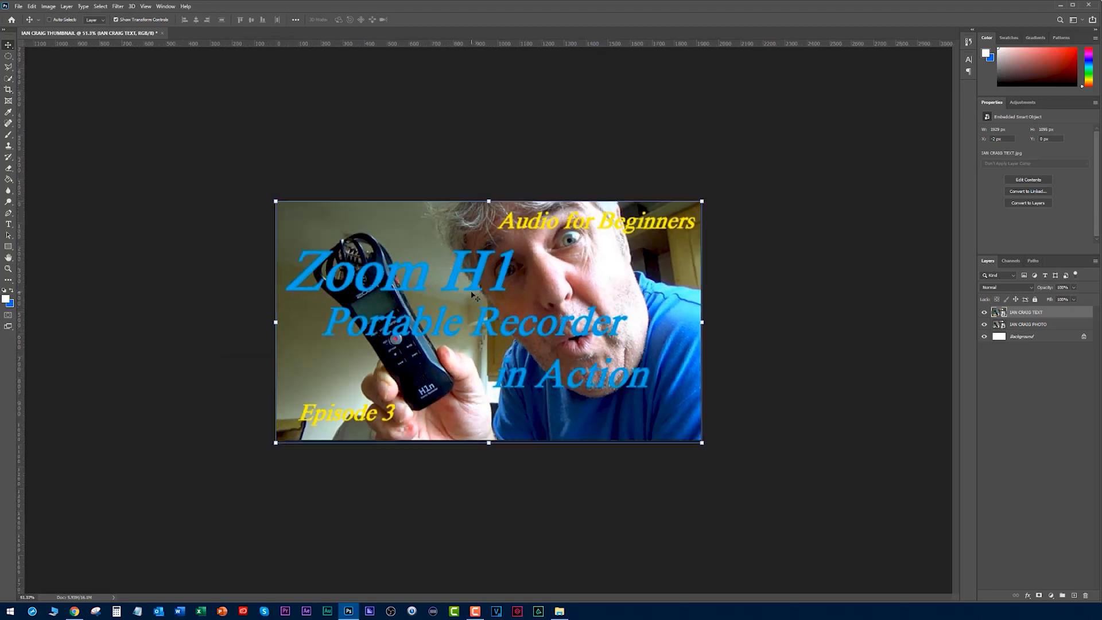
click(74, 610)
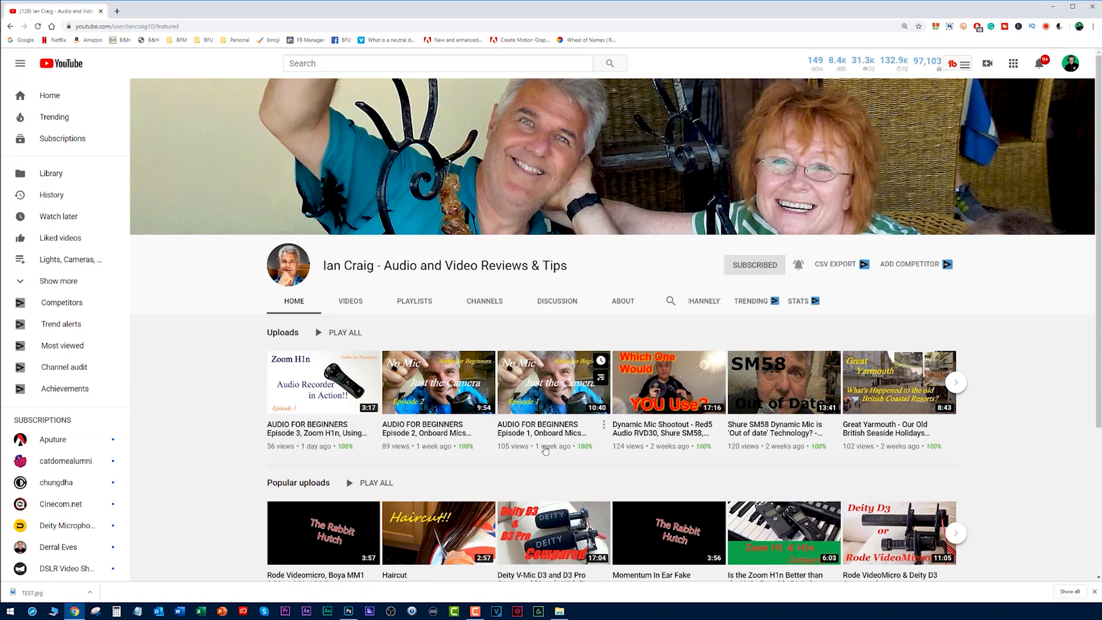
key(alt+Tab)
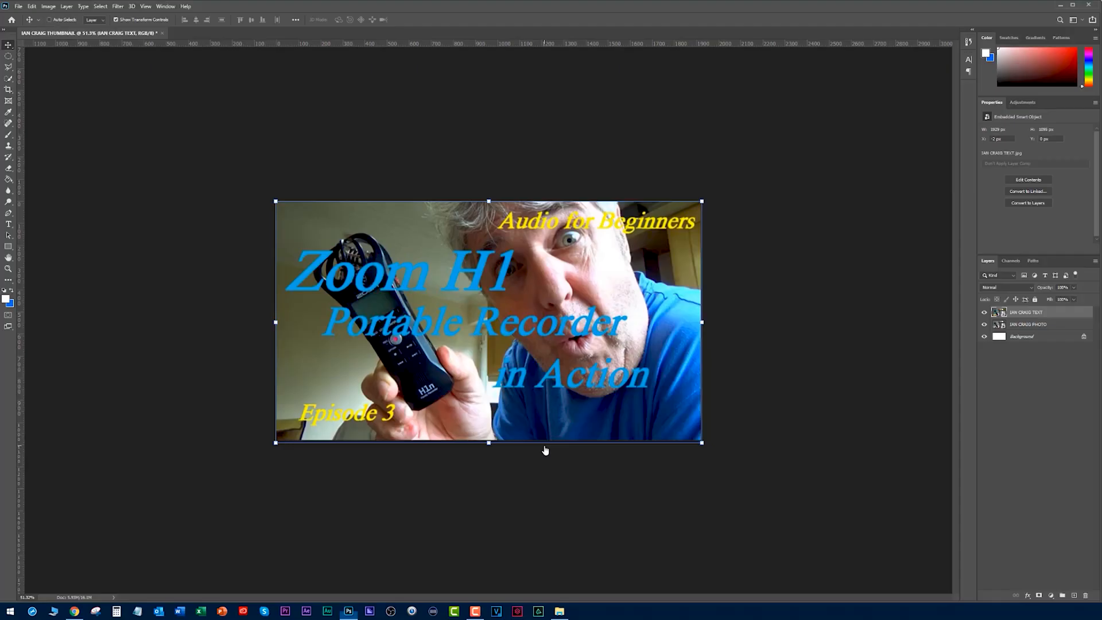
key(alt+Tab)
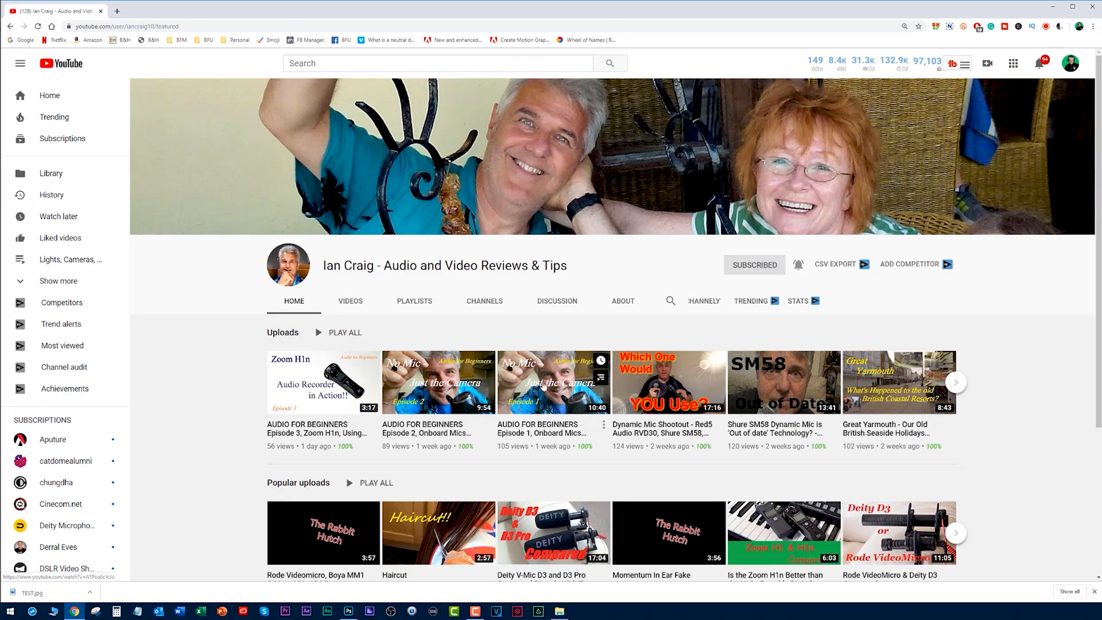
key(alt+Tab)
scroll(458, 325, down, 11)
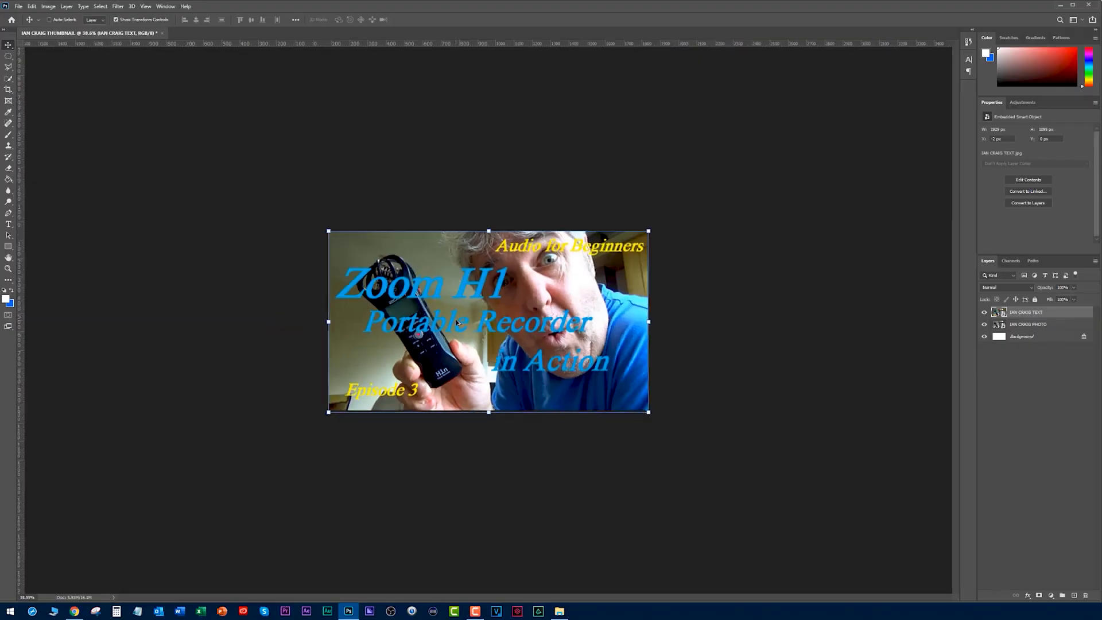
scroll(457, 325, down, 3)
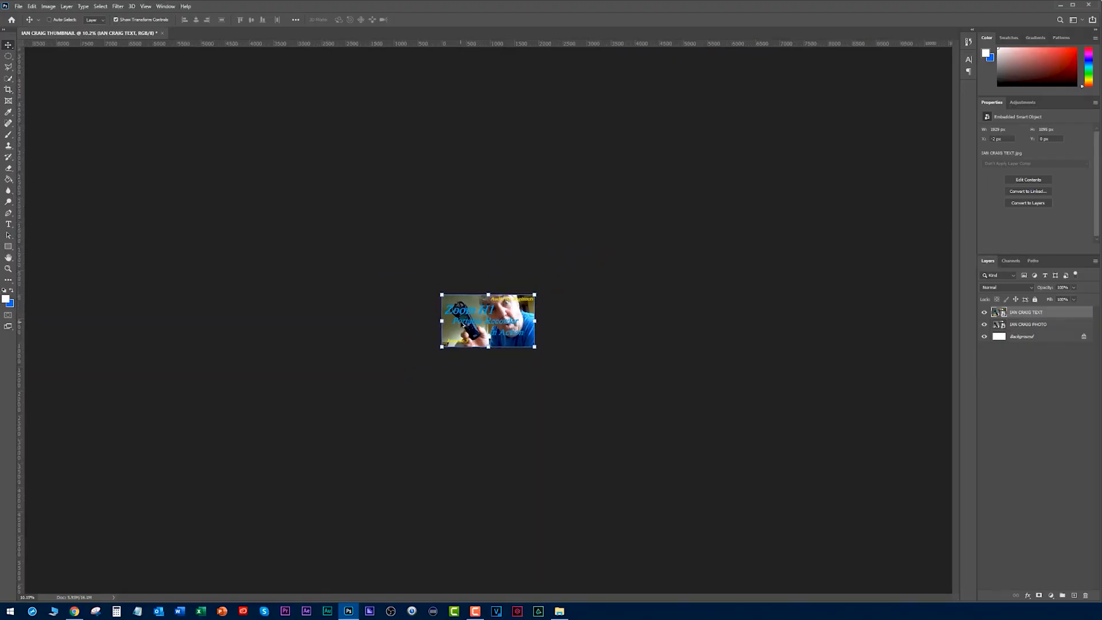
scroll(462, 324, down, 1)
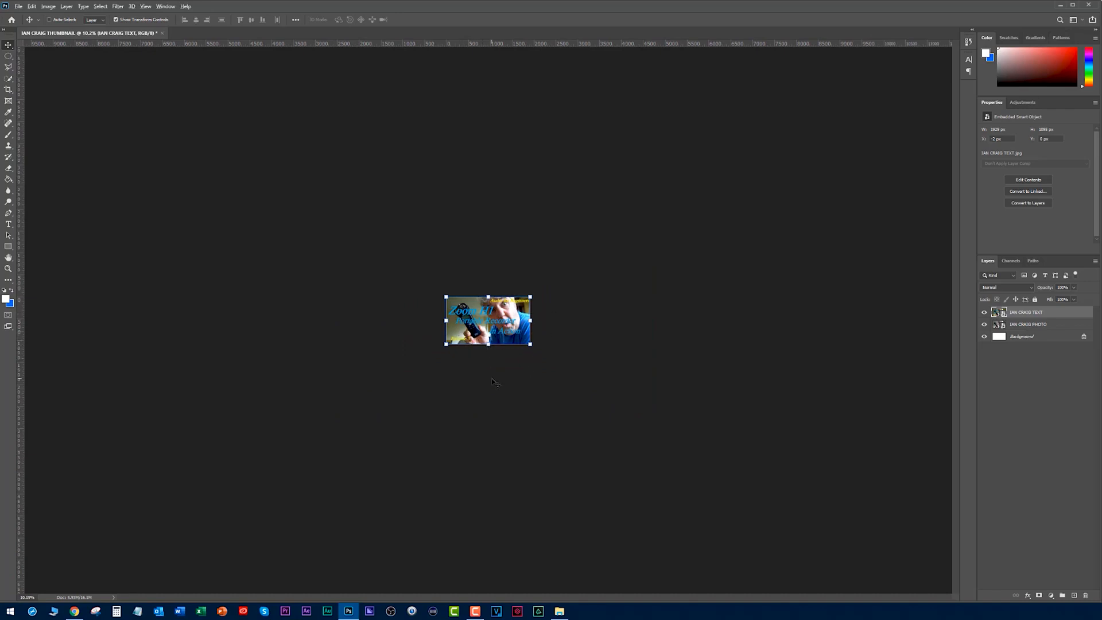
key(alt+Tab)
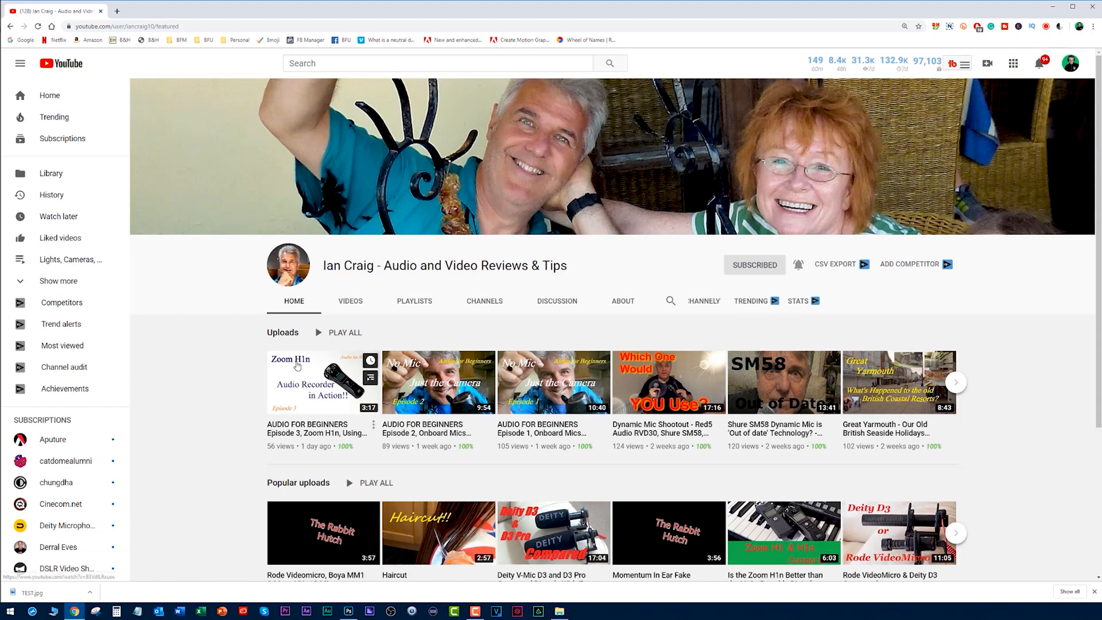
mouse_move(370, 361)
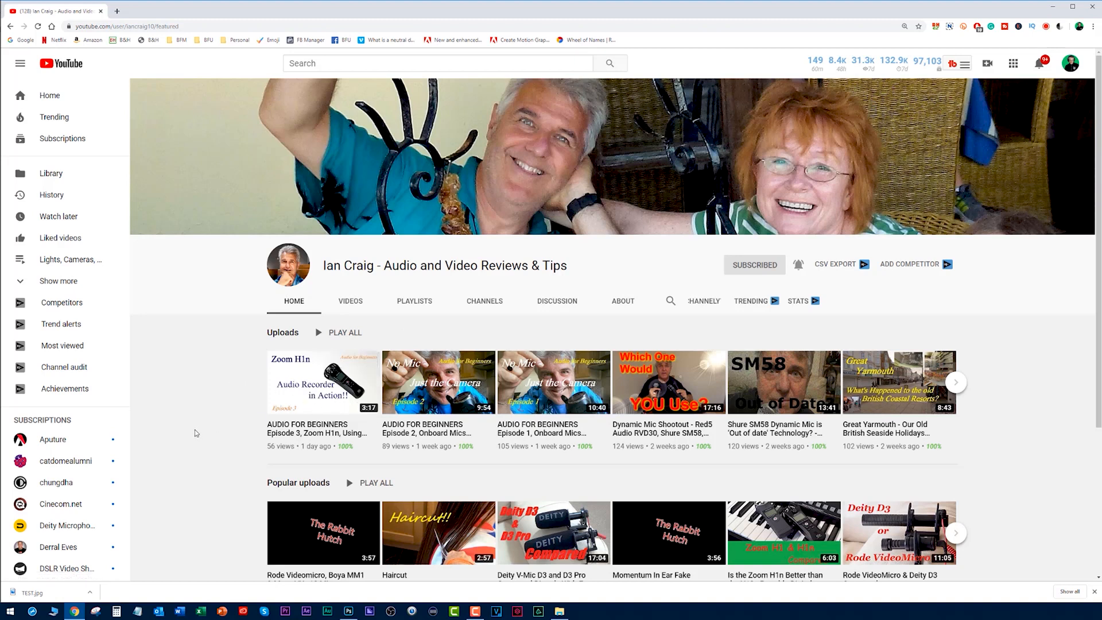
mouse_move(294, 420)
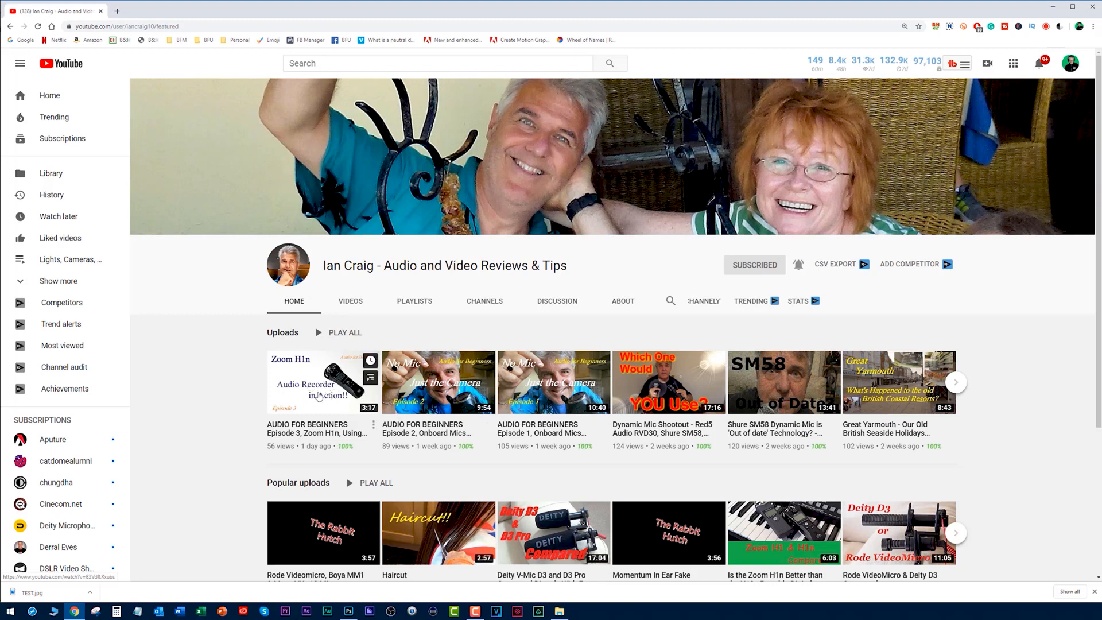
key(alt+Tab)
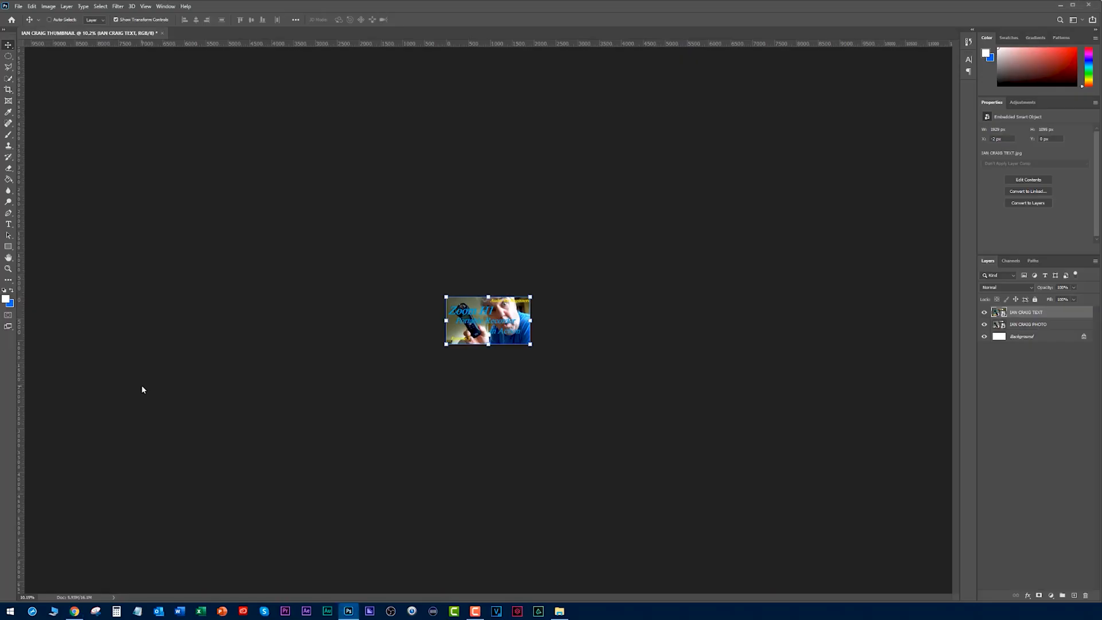
scroll(329, 350, up, 8)
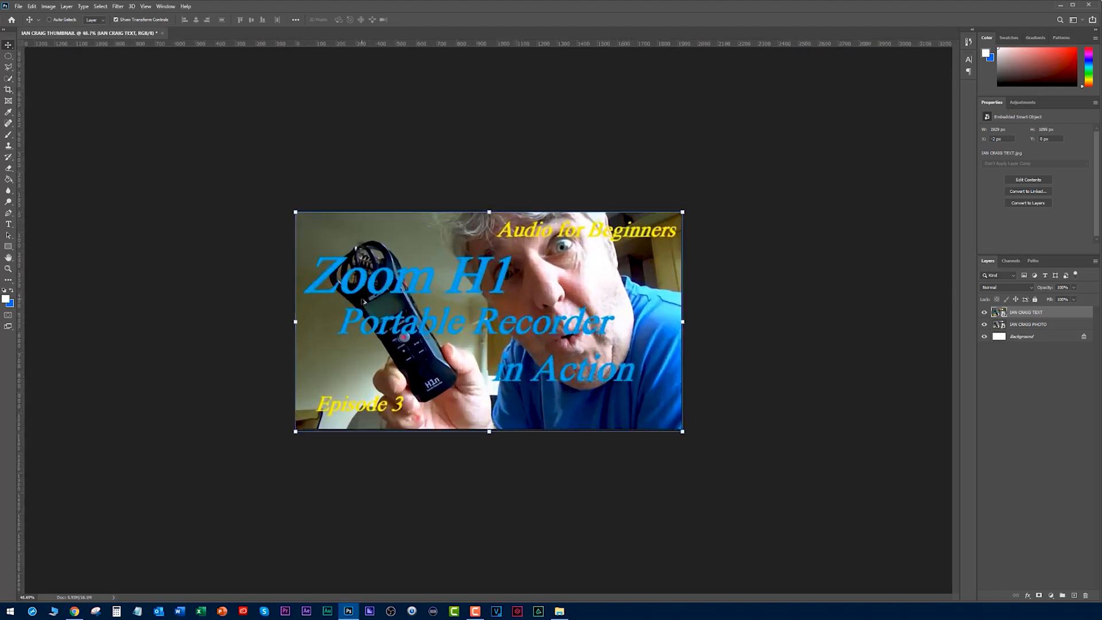
- Hide the TEXT image layer and shift the photo about 400 px to the right, exposing a white strip at the canvas's left side
scroll(362, 300, up, 1)
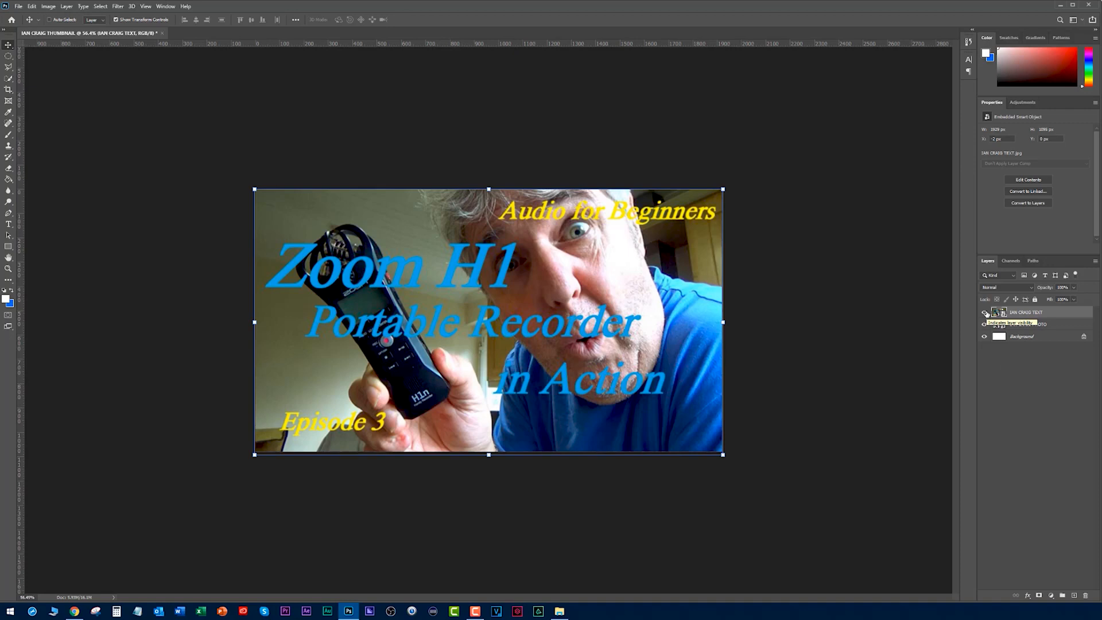
click(984, 312)
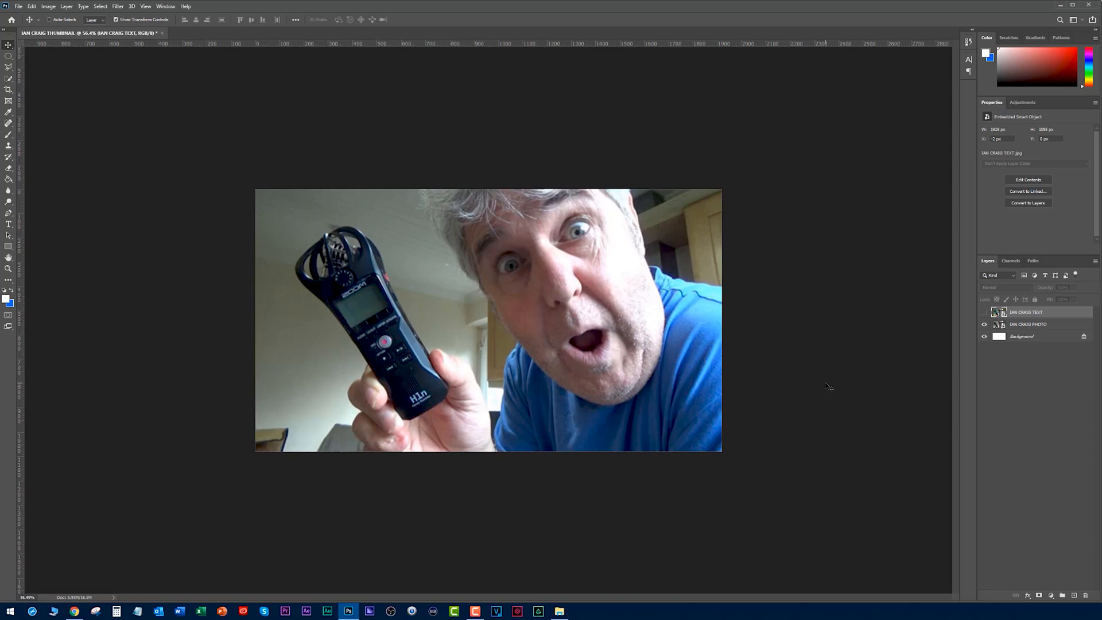
ctrl+click(571, 346)
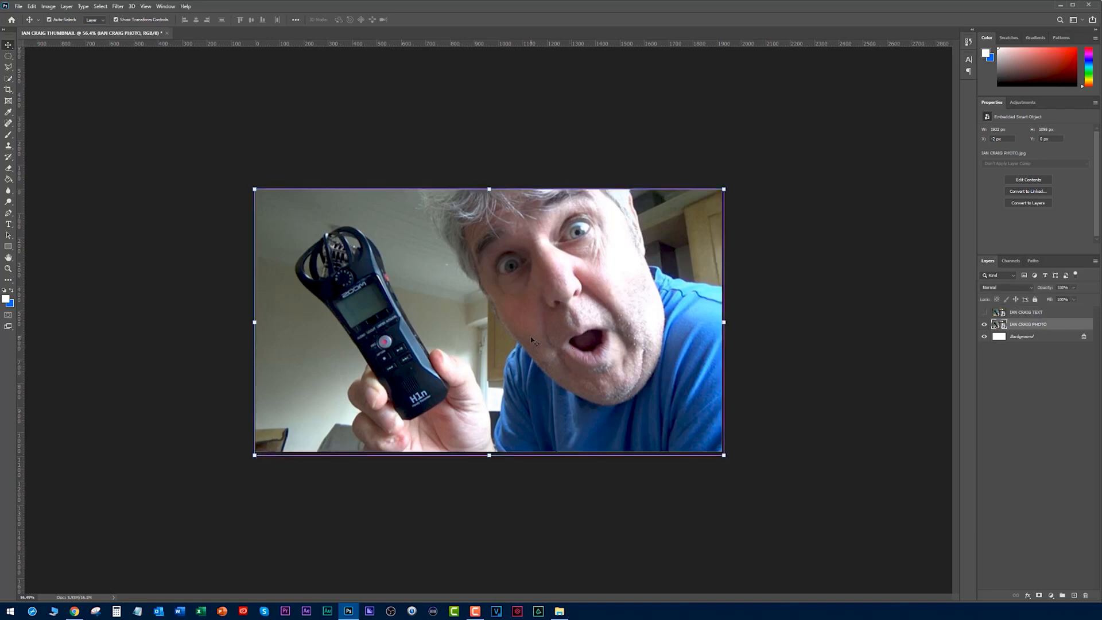
drag(533, 341, 620, 345)
ctrl+click(187, 259)
- Draw a black-filled rectangle about 570 px wide over the canvas's left strip, extending past its top, left and bottom edges
click(5, 291)
click(11, 247)
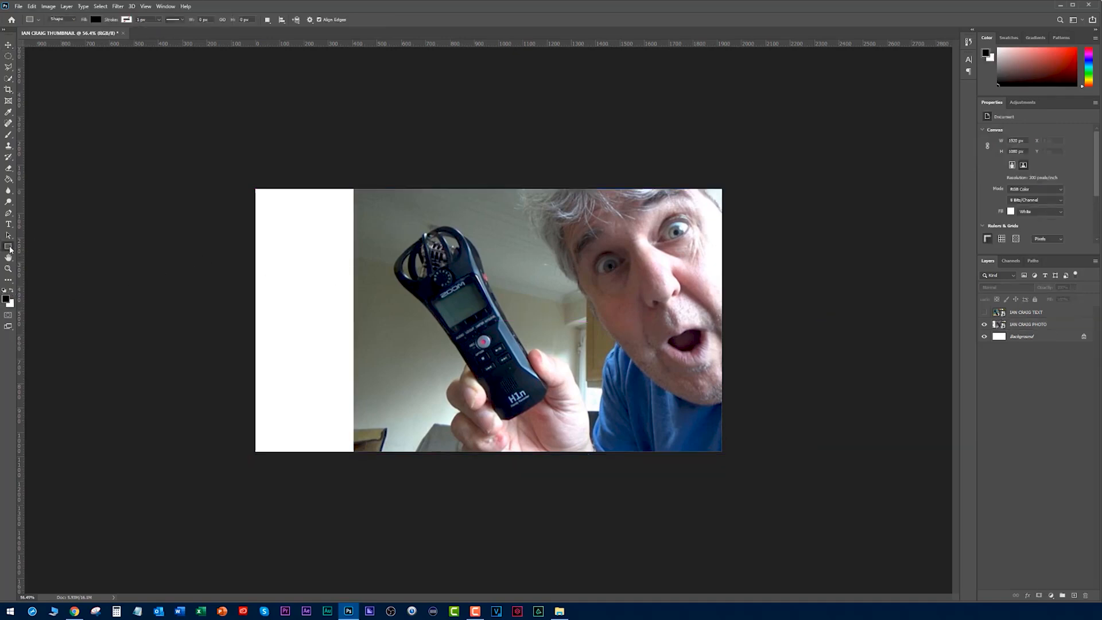
right_click(12, 247)
click(46, 249)
drag(249, 187, 388, 503)
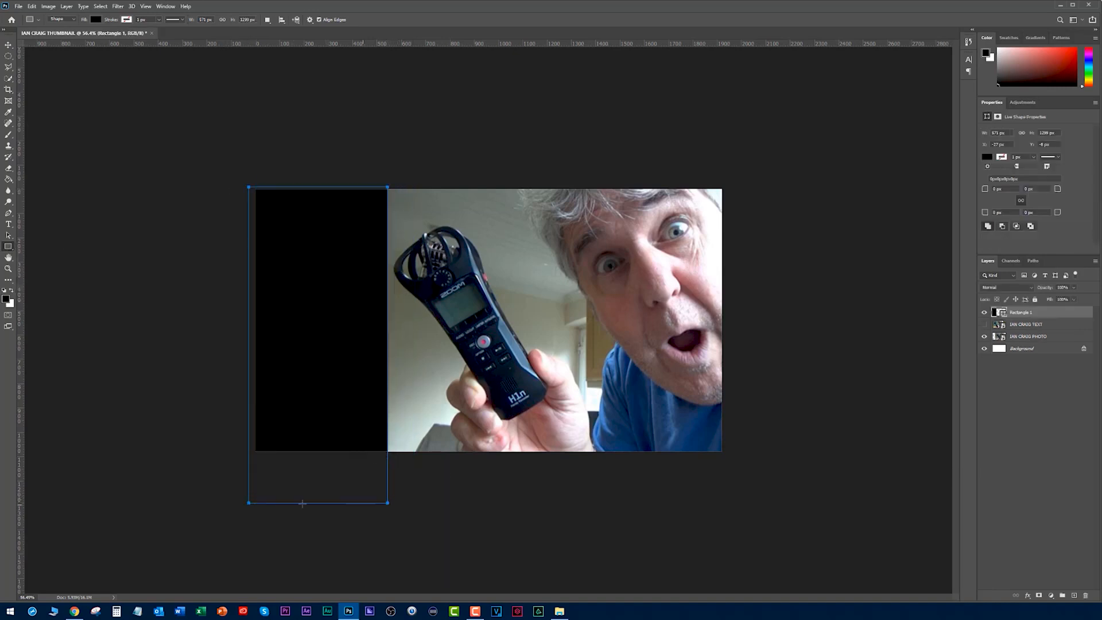
- Resize the black rectangle to about 517 x 1080 px, aligned with the canvas's top, left and bottom edges
key(v)
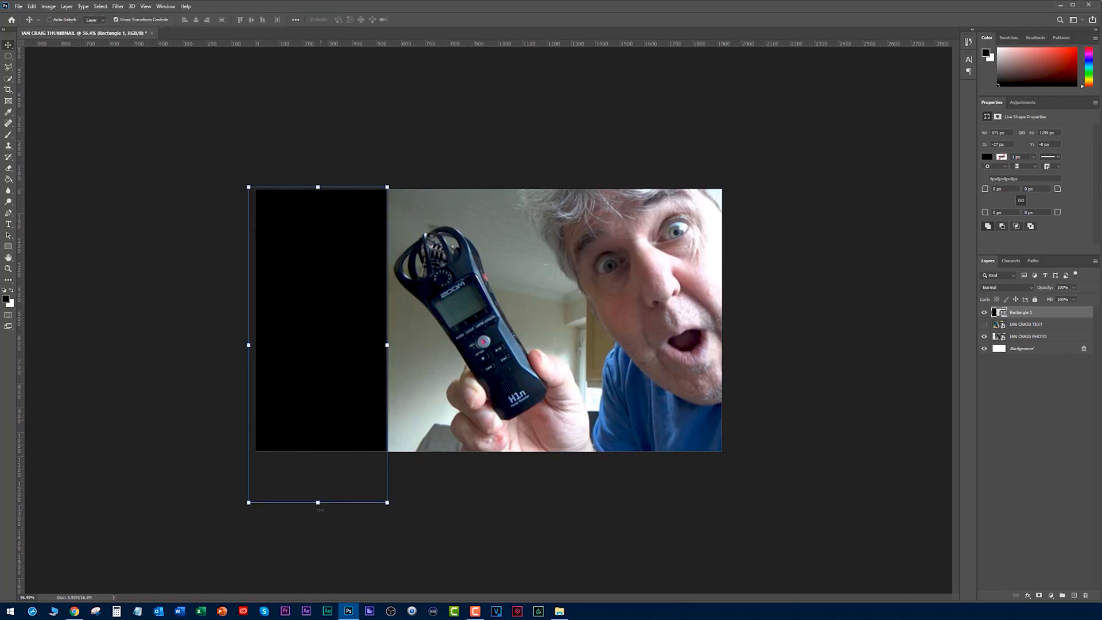
drag(318, 504, 318, 451)
drag(248, 319, 255, 319)
drag(321, 185, 321, 189)
drag(397, 320, 391, 320)
key(Return)
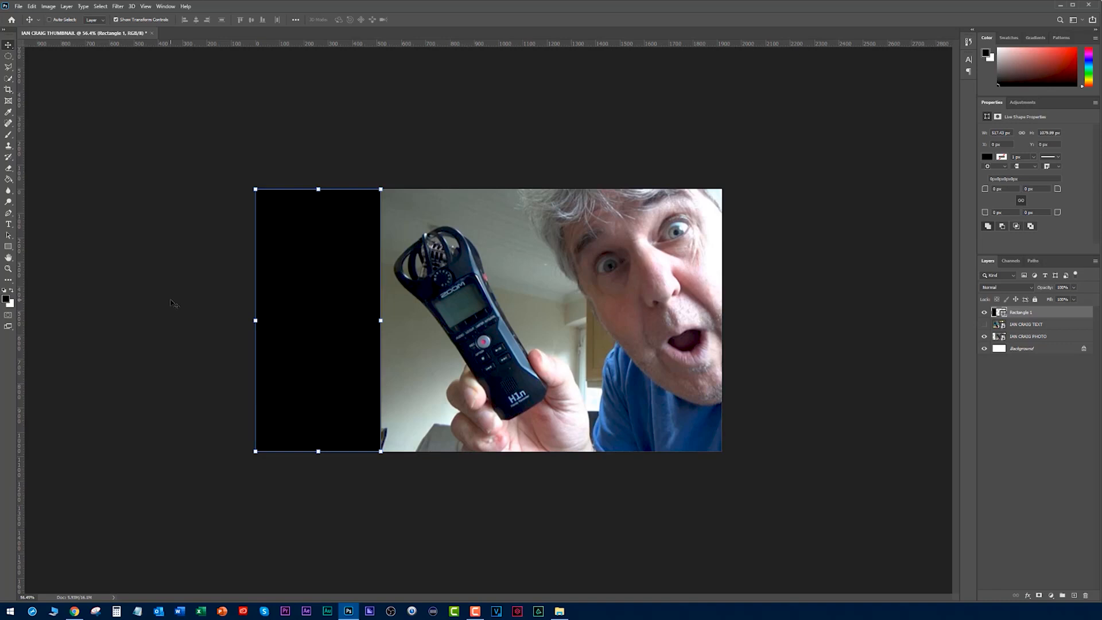
- Add the point text "Zoom H1n" in Montserrat Bold, 30 pt, starting on the black rectangle
click(8, 224)
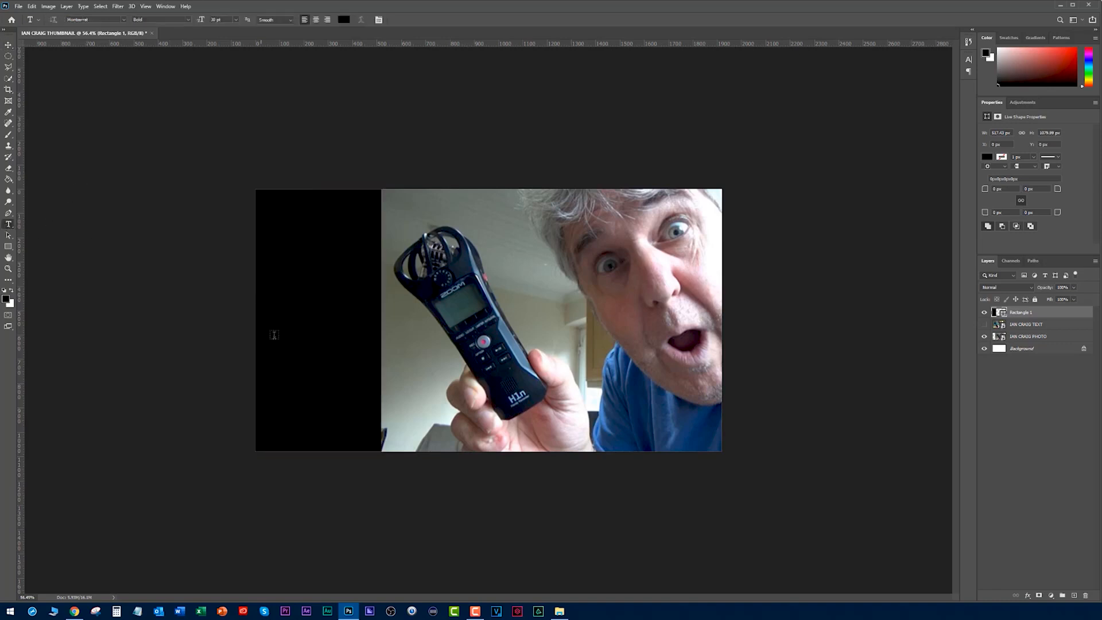
click(288, 331)
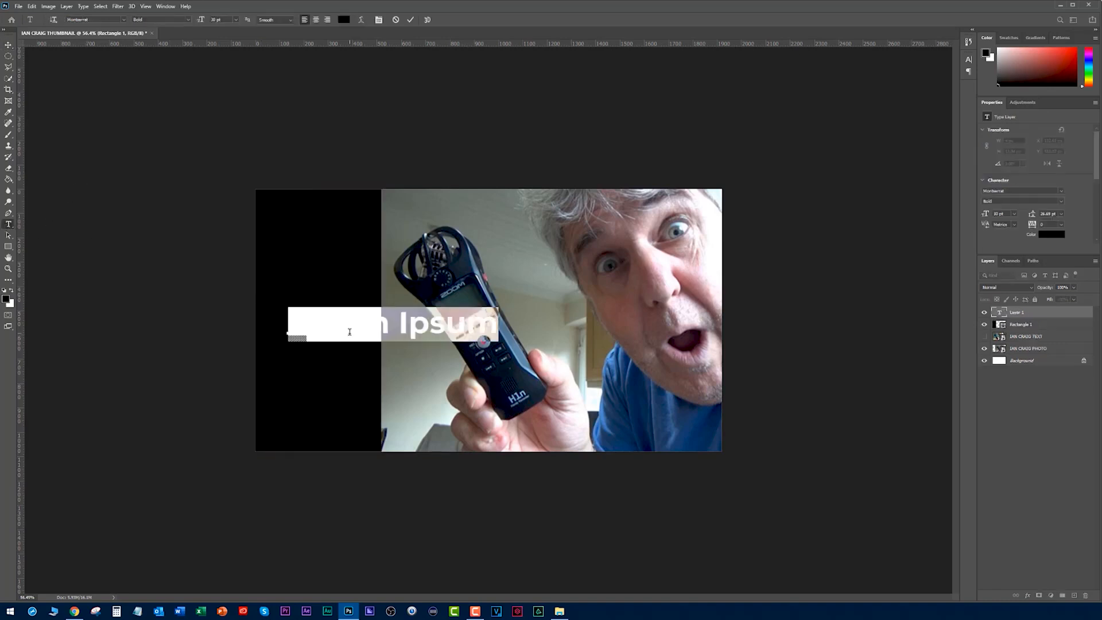
key(BackSpace)
text(Zoom)
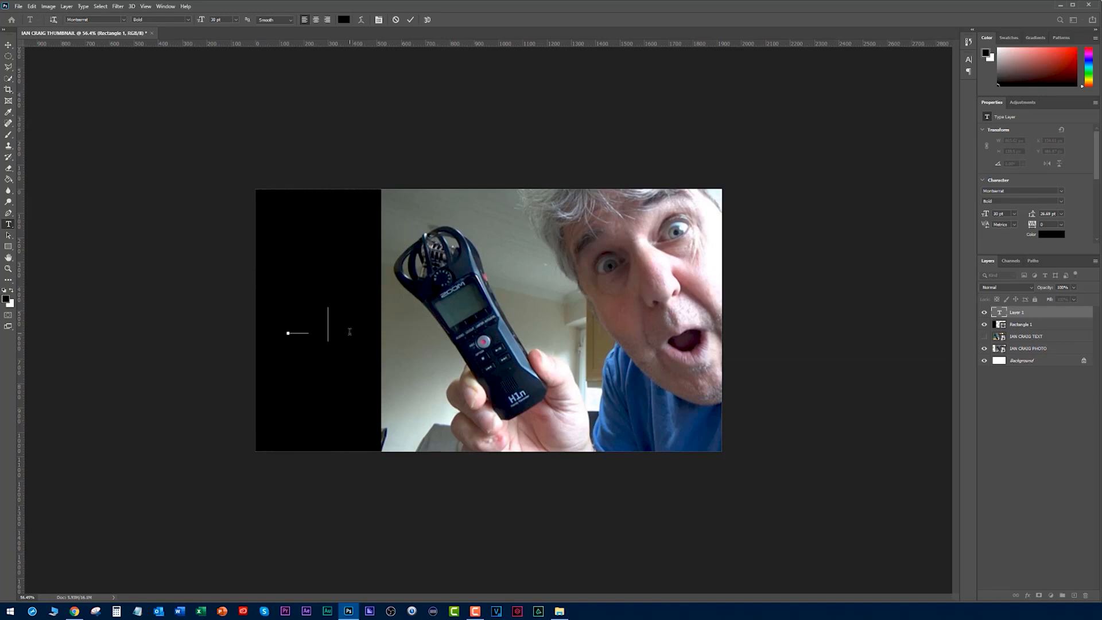
text( H1n)
key(ctrl+Return)
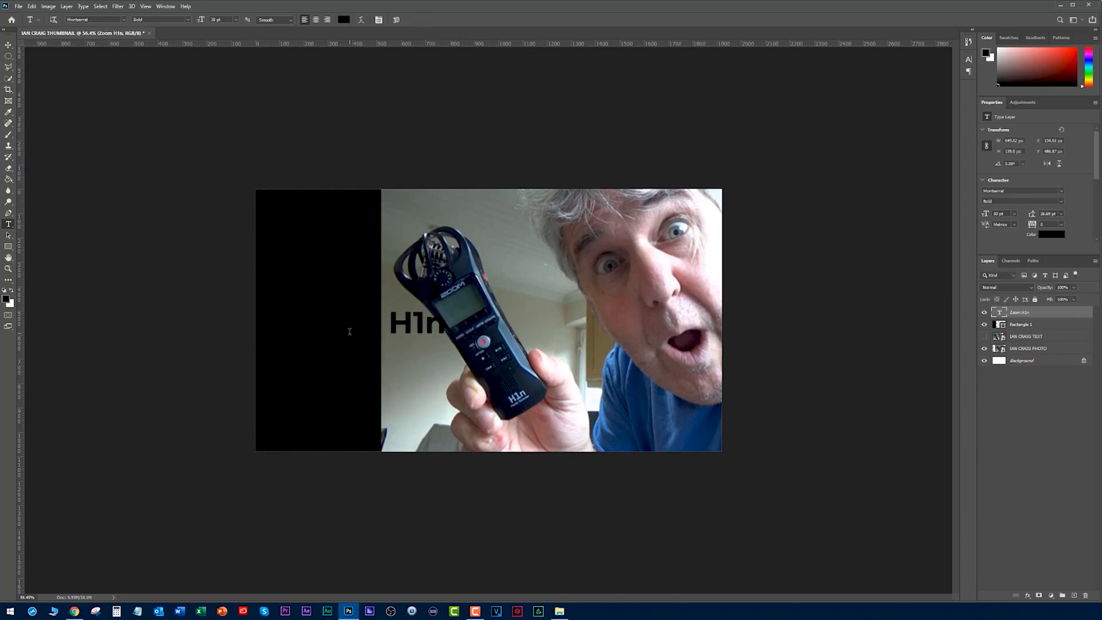
- Set the Zoom H1n text's colour to white, ffffff
click(1047, 236)
text(ffffff)
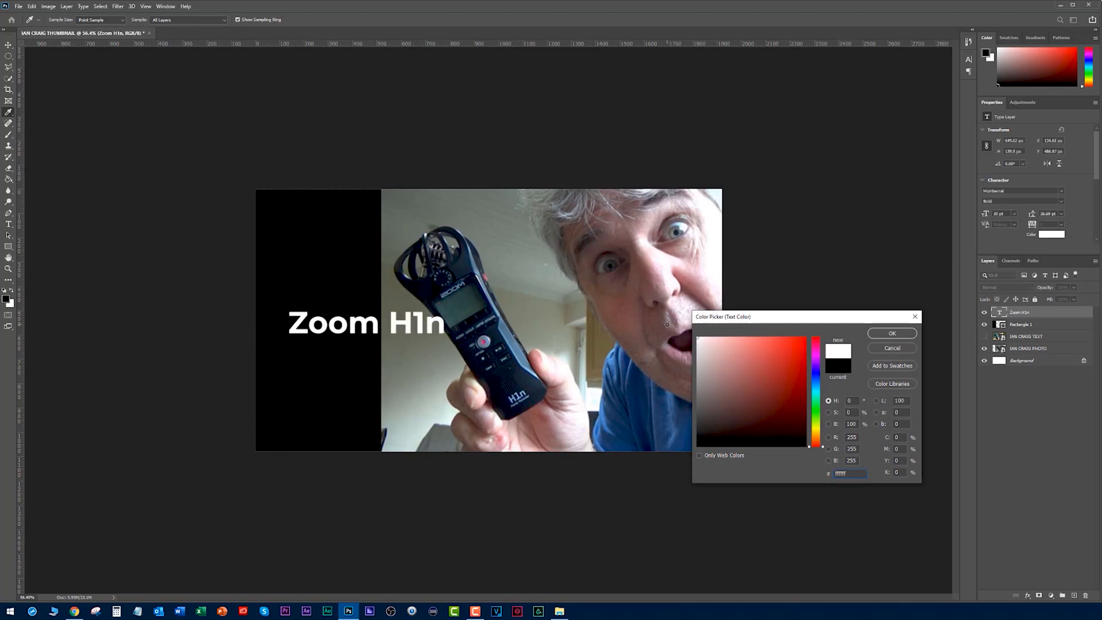
click(892, 334)
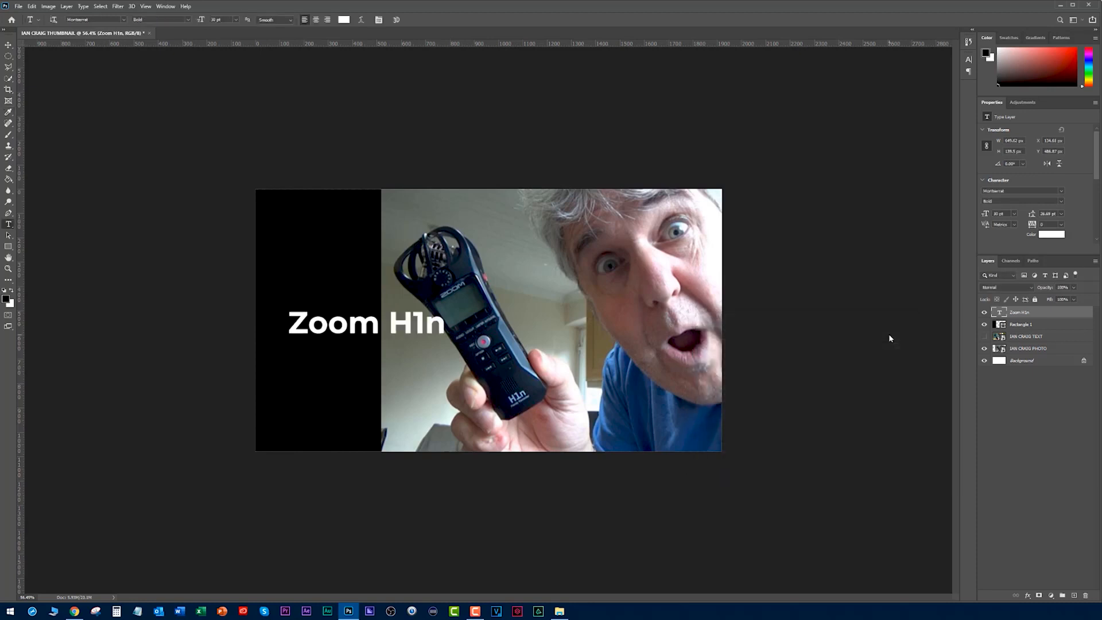
key(ctrl+Return)
key(ctrl+Return)
- Delete H1n from the text so that the layer reads only "Zoom"
double_click(392, 325)
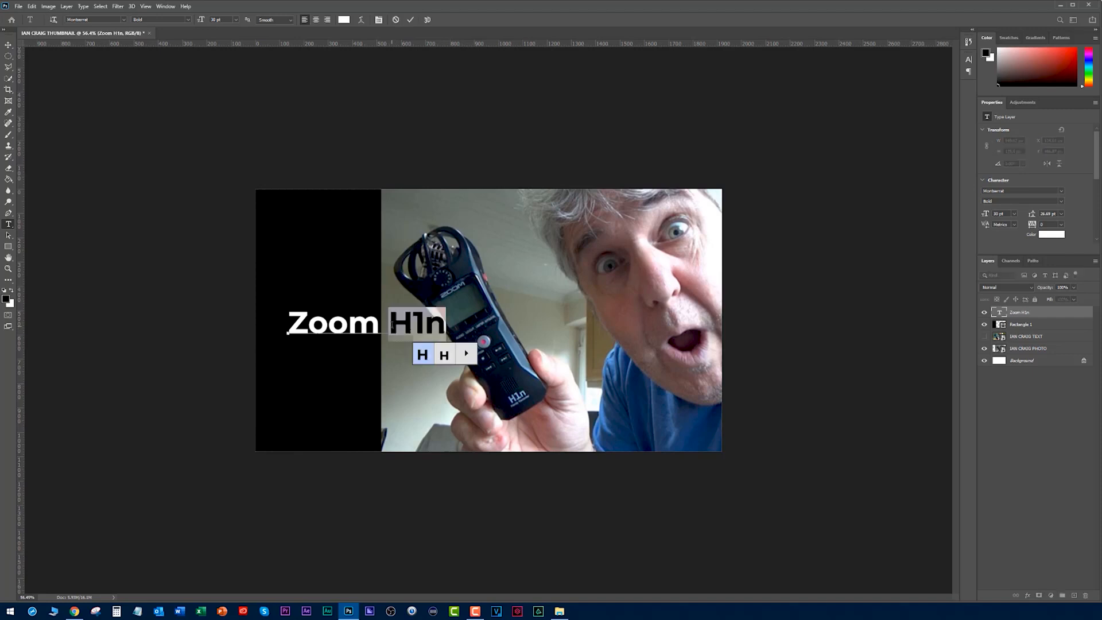
click(392, 325)
key(BackSpace)
key(Return)
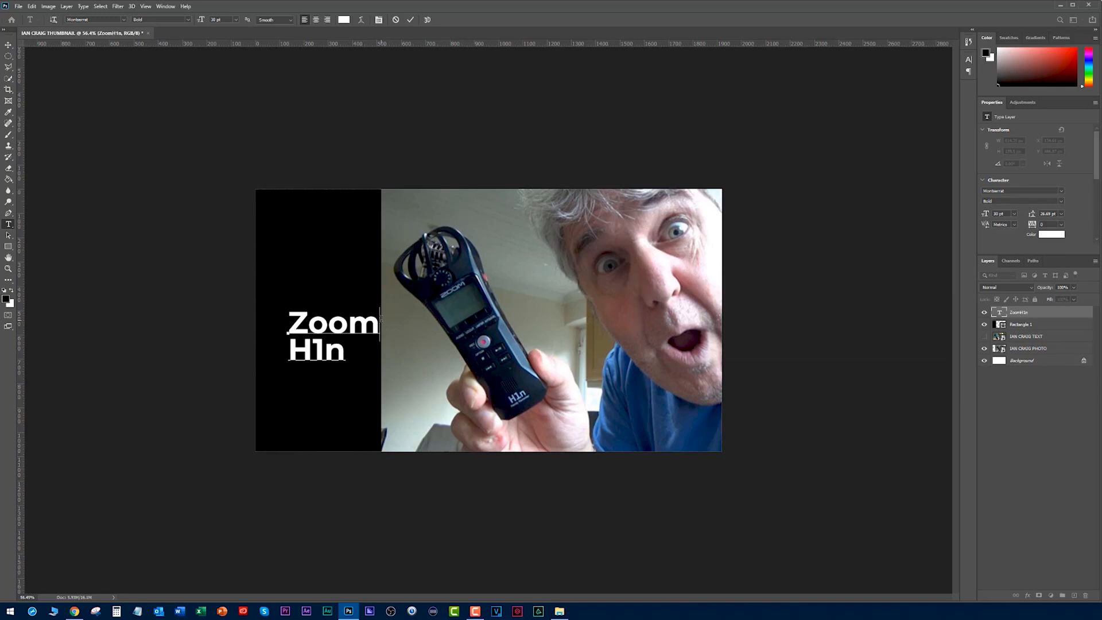
key(BackSpace)
key(shift+End)
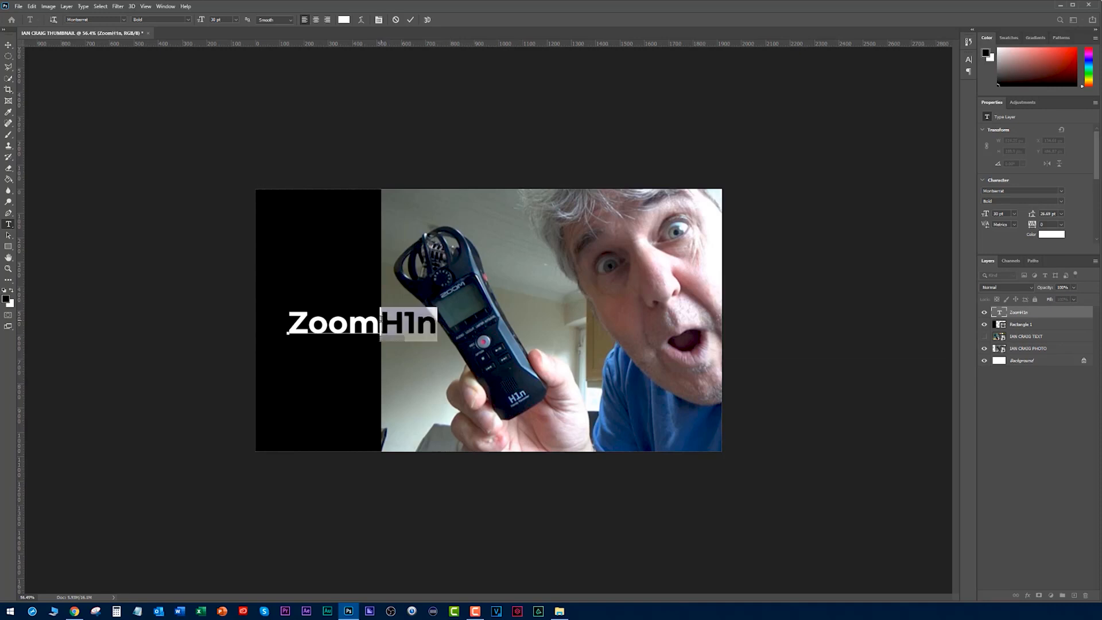
key(BackSpace)
key(ctrl+Return)
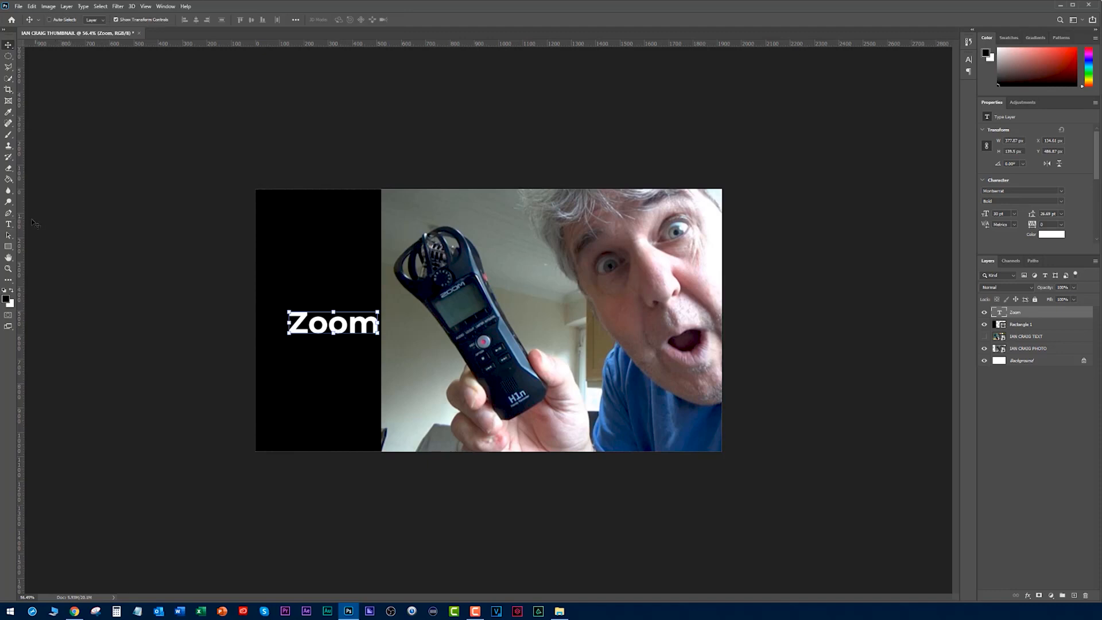
- Add "H1n" as a separate white text layer below Zoom and move both words up and slightly left on the black rectangle
click(292, 370)
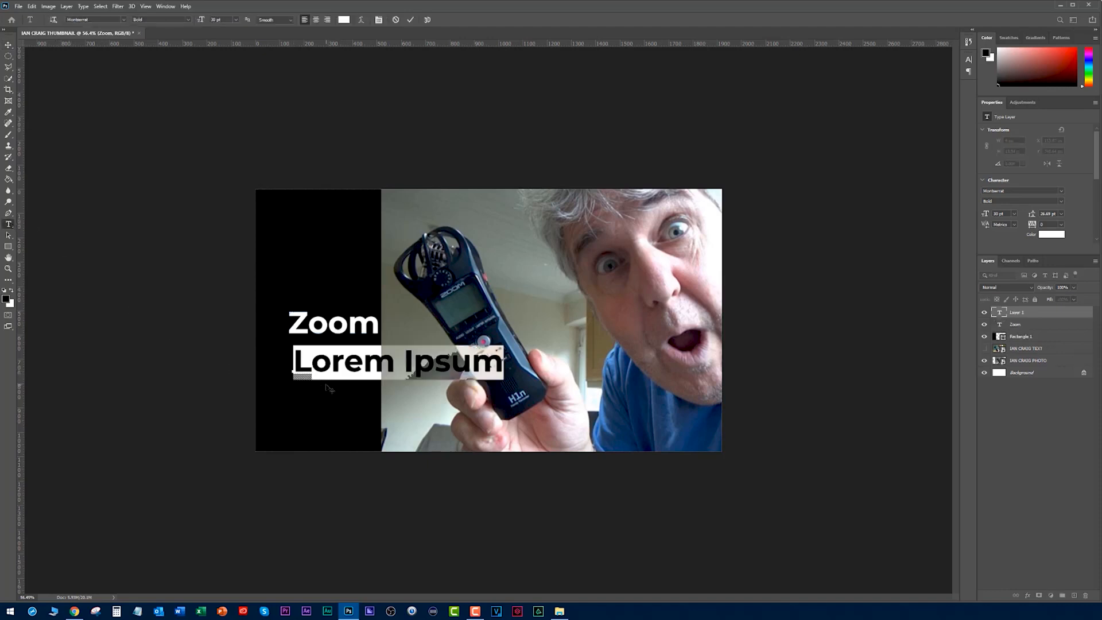
text(H1n)
key(ctrl+Return)
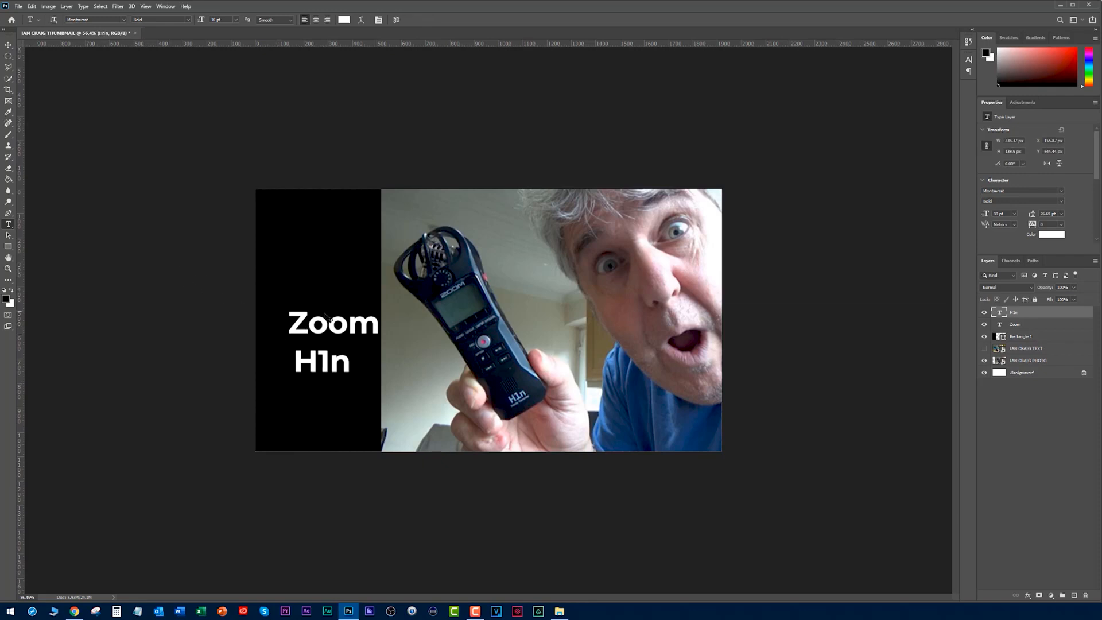
key(v)
drag(318, 325, 307, 278)
drag(331, 364, 319, 322)
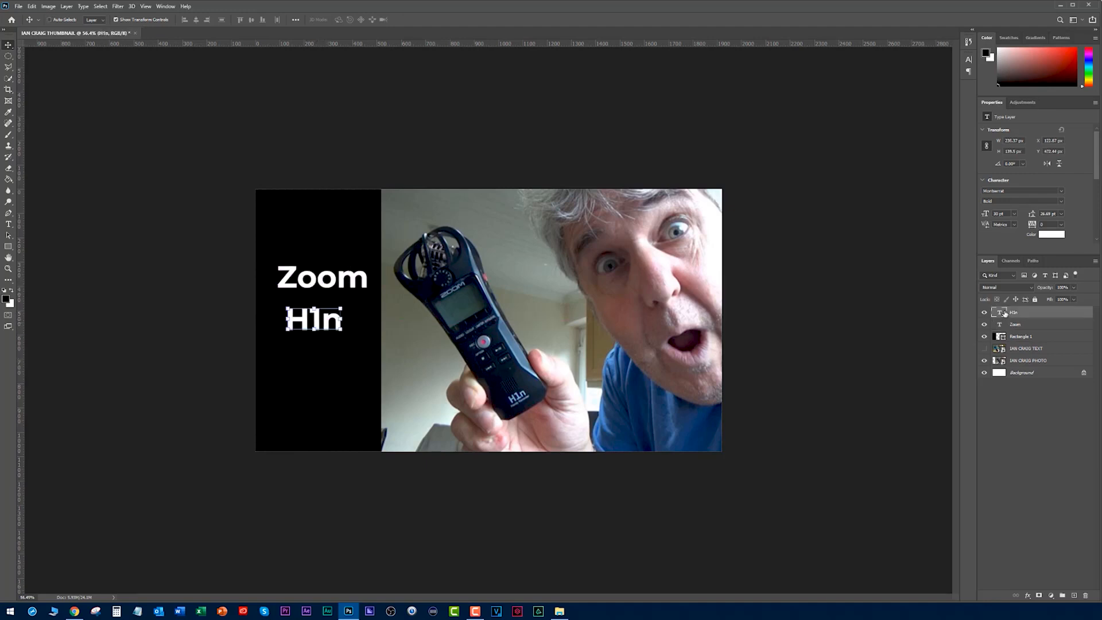
- Reorder the TEXT image layer below the photo layer and group the H1n, Zoom, rectangle and photo layers
drag(1019, 356, 1016, 365)
shift+click(1016, 351)
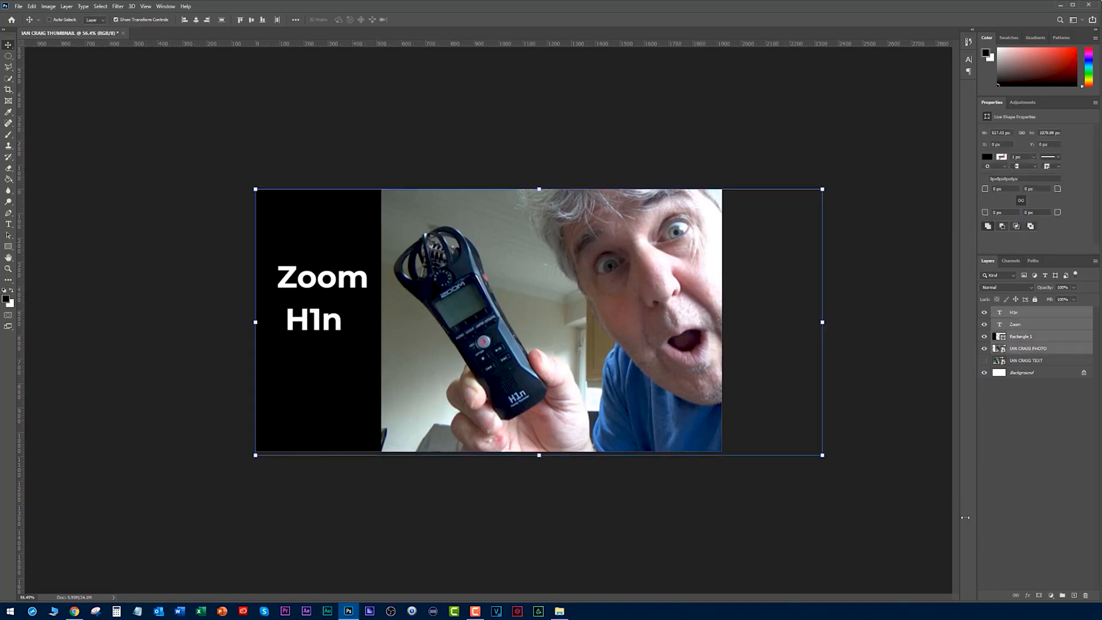
click(1062, 596)
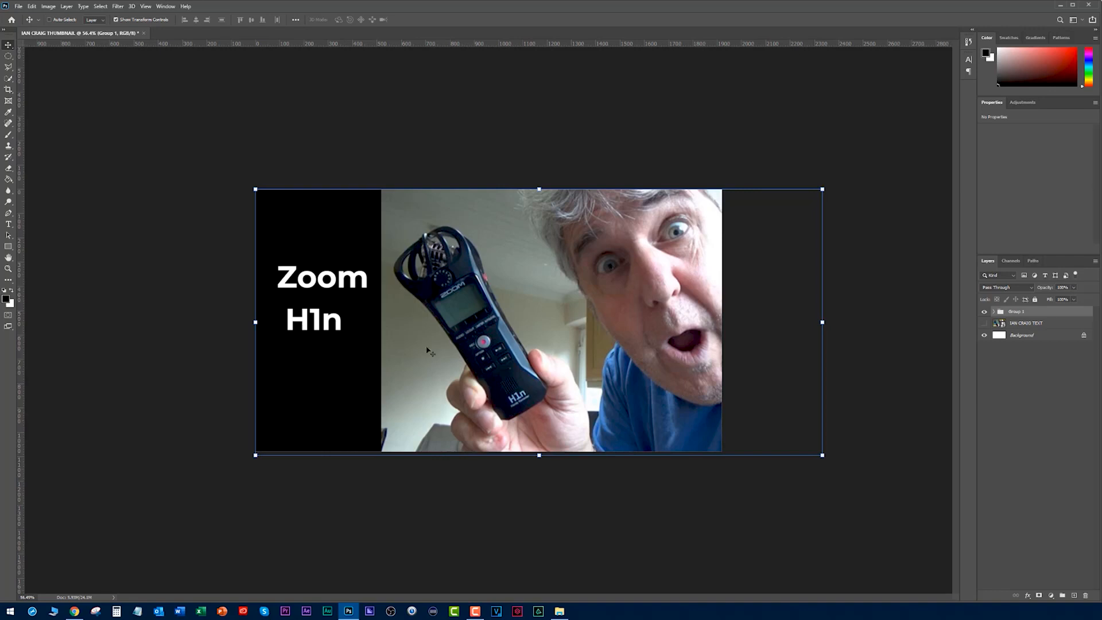
- Show the original TEXT image with the new group hidden, and switch to Chrome to examine the channel page's video thumbnails
click(984, 323)
click(984, 312)
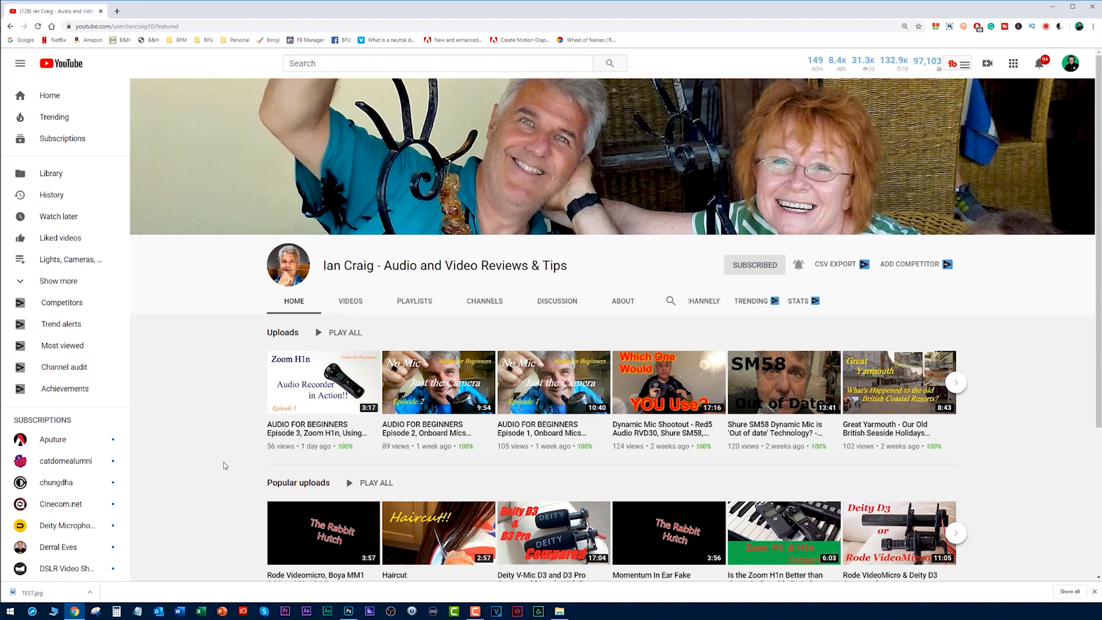
scroll(221, 459, down, 3)
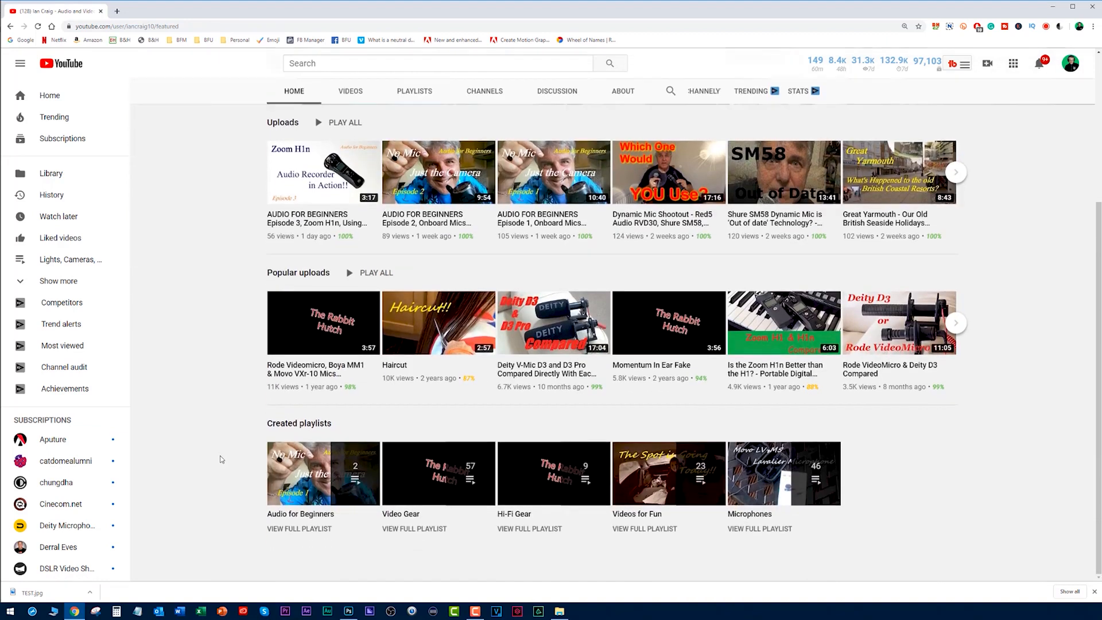
scroll(221, 460, up, 3)
scroll(222, 458, down, 2)
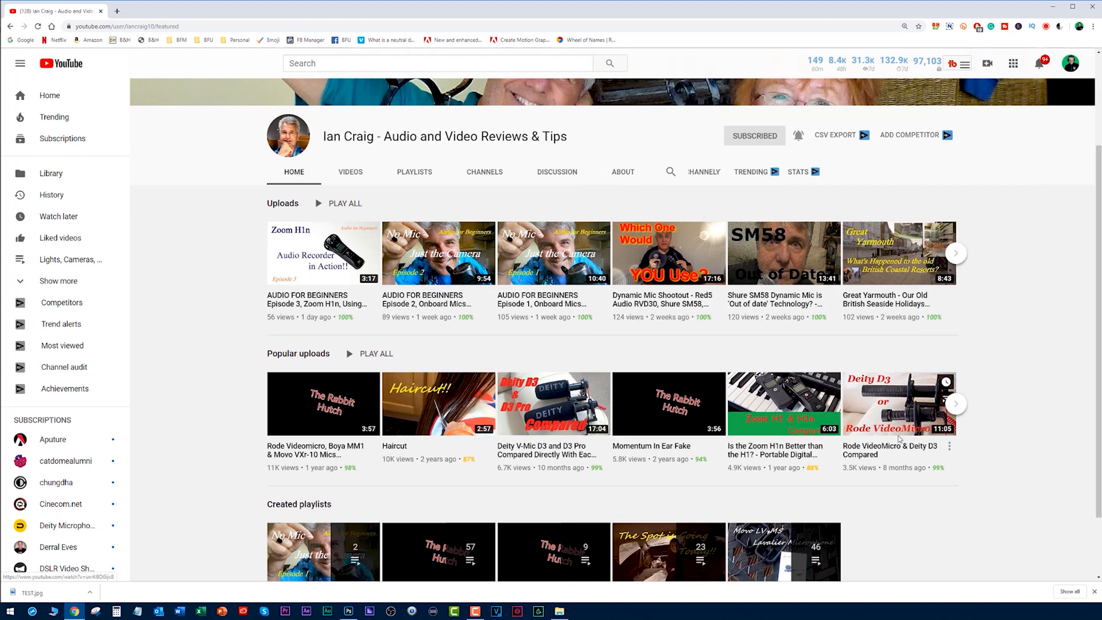
scroll(211, 360, up, 2)
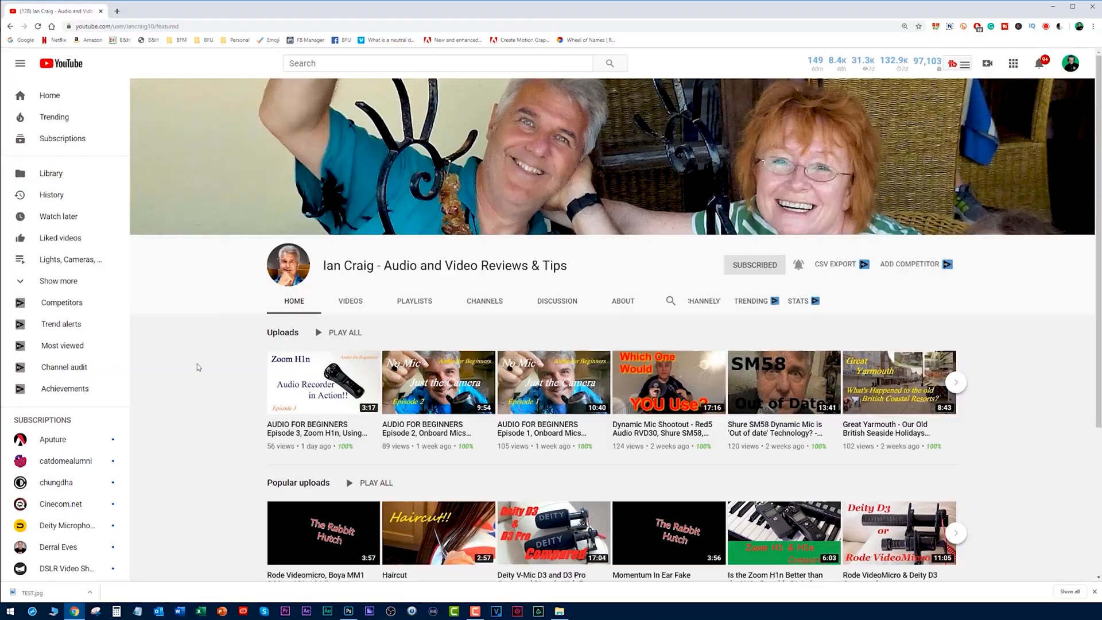
- Return to Photoshop and compare the grouped design with the original text thumbnail by toggling the group's visibility, leaving the group shown
key(alt+Tab)
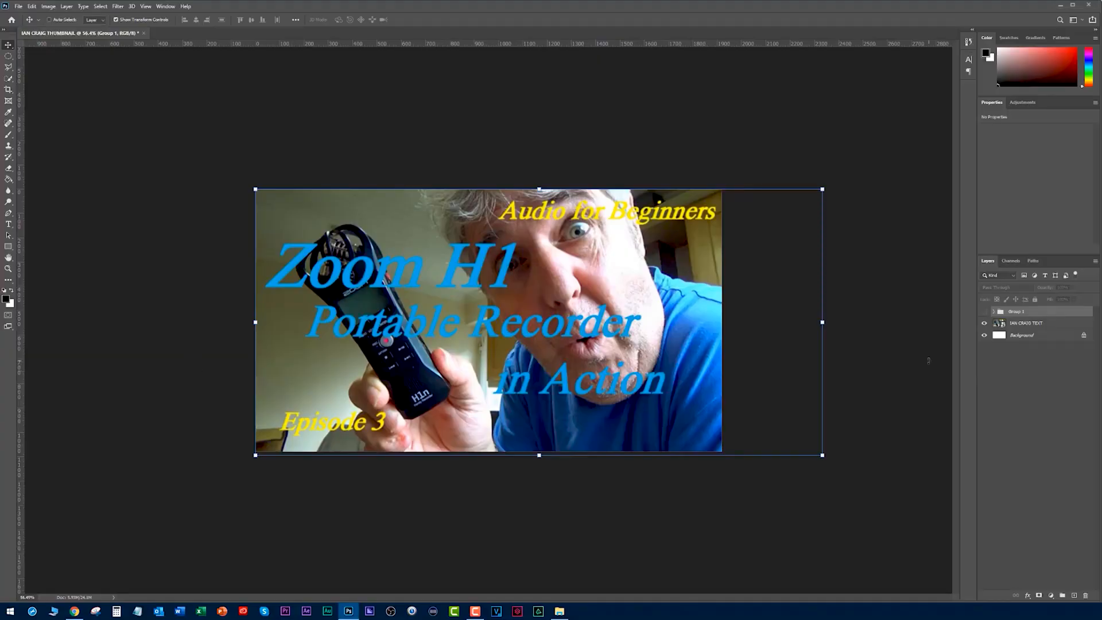
click(984, 312)
click(985, 312)
click(984, 312)
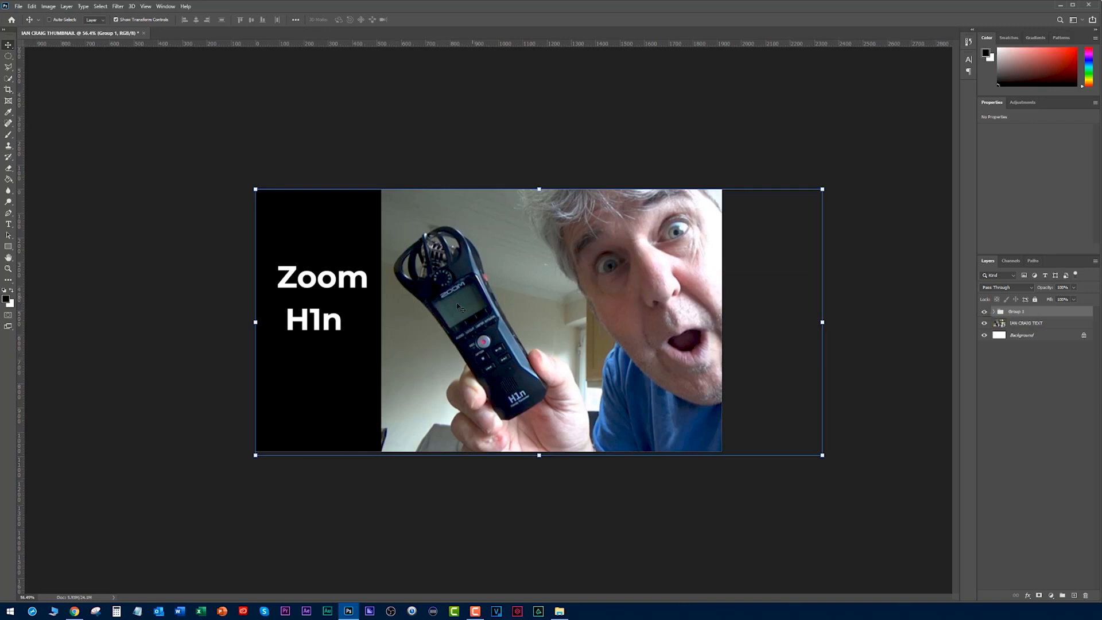
click(176, 277)
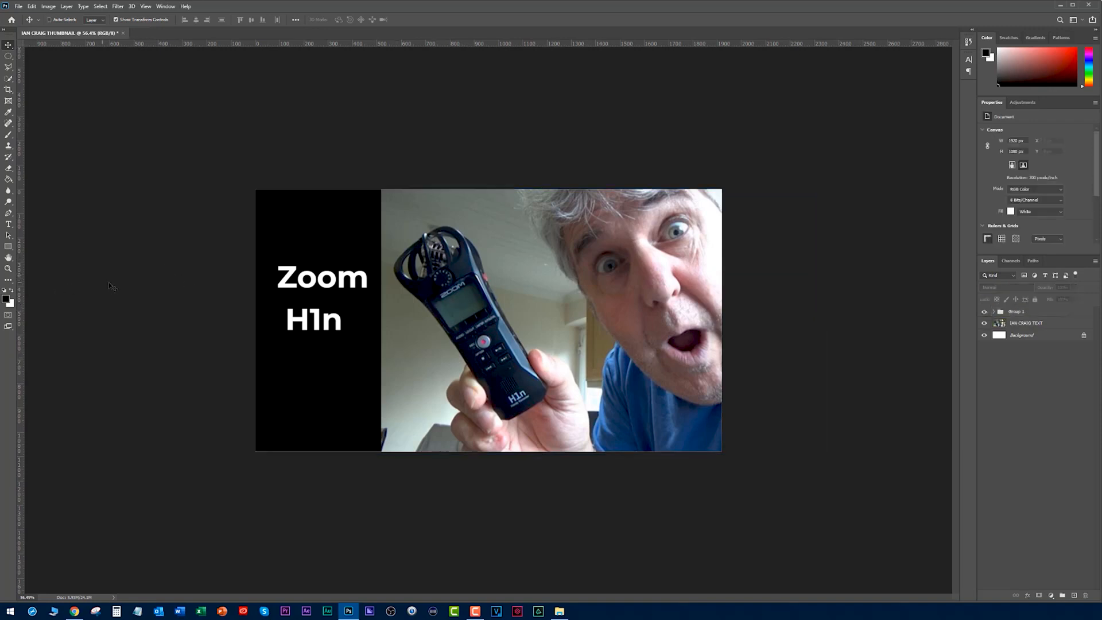
- Move the Zoom text up and to the right and retype it in capitals as "ZOOM"
drag(313, 280, 357, 256)
double_click(358, 258)
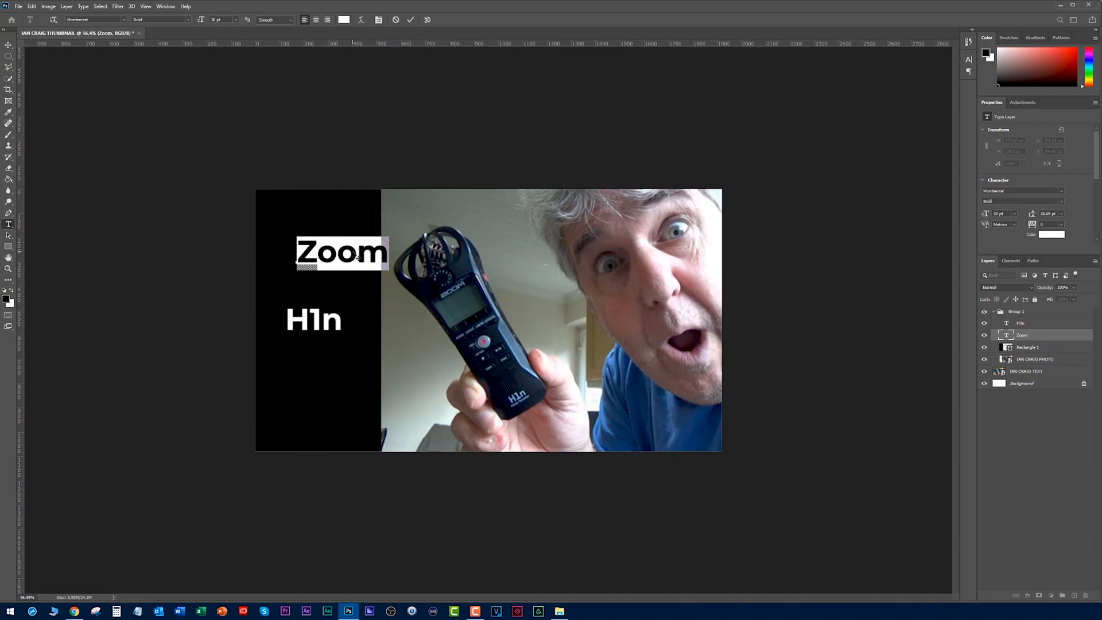
text(ZOOM)
key(ctrl+Return)
- Scale the ZOOM text to 136% and move it down so it straddles the black rectangle's right edge
drag(394, 264, 417, 351)
key(ctrl+t)
drag(374, 312, 385, 334)
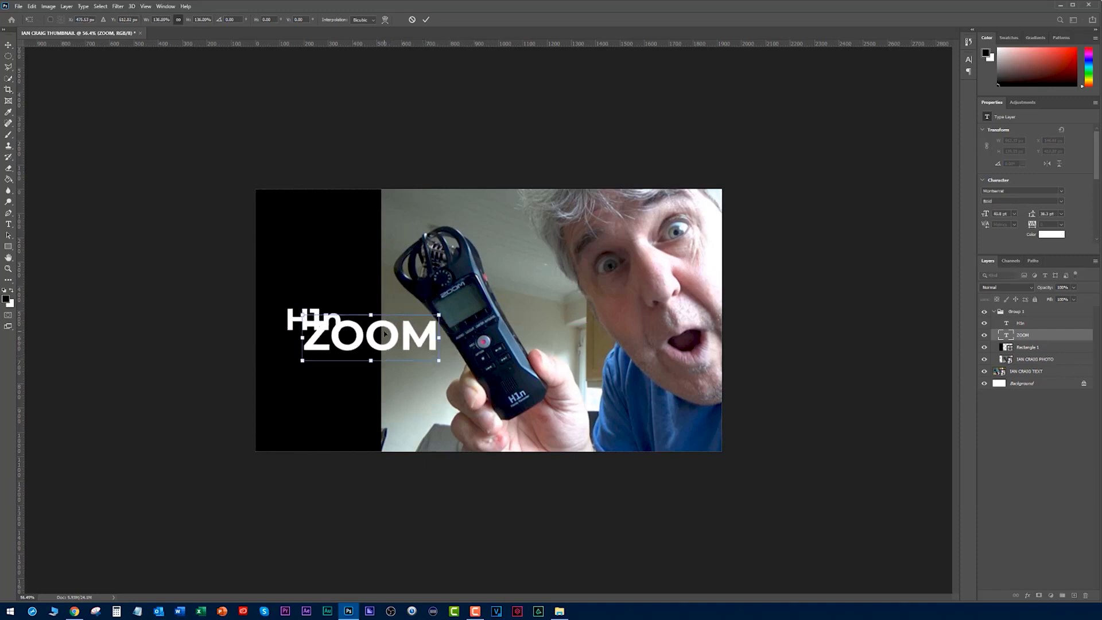
key(Return)
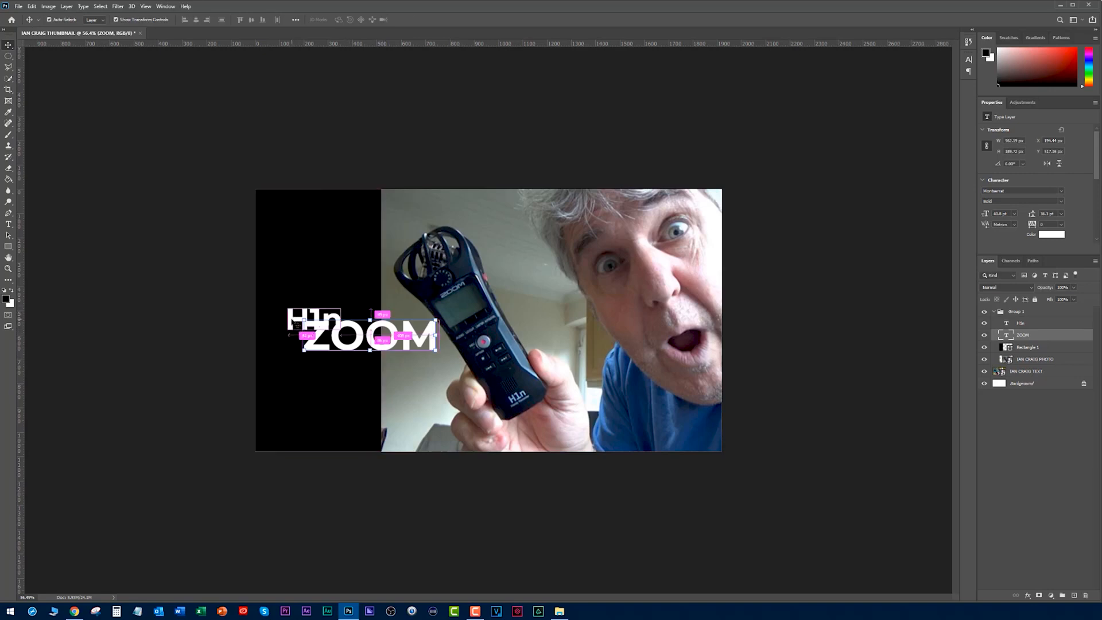
- Place the H1n text centred beneath ZOOM and nudge both text layers down together
click(287, 326)
drag(286, 326, 343, 376)
ctrl+shift+click(363, 338)
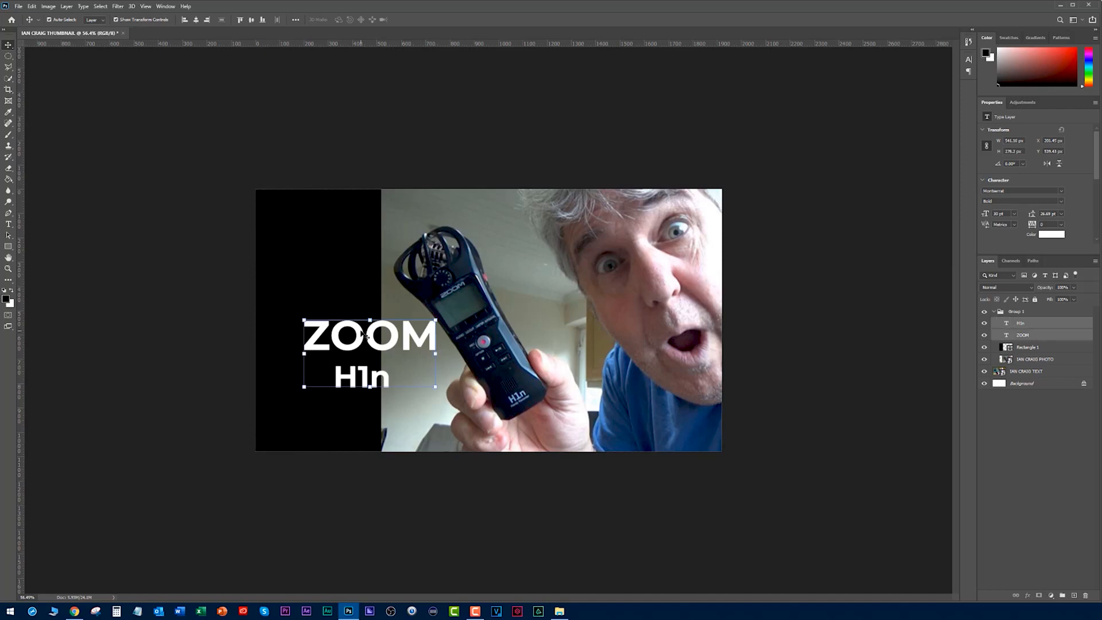
key(shift+Down)
ctrl+click(192, 272)
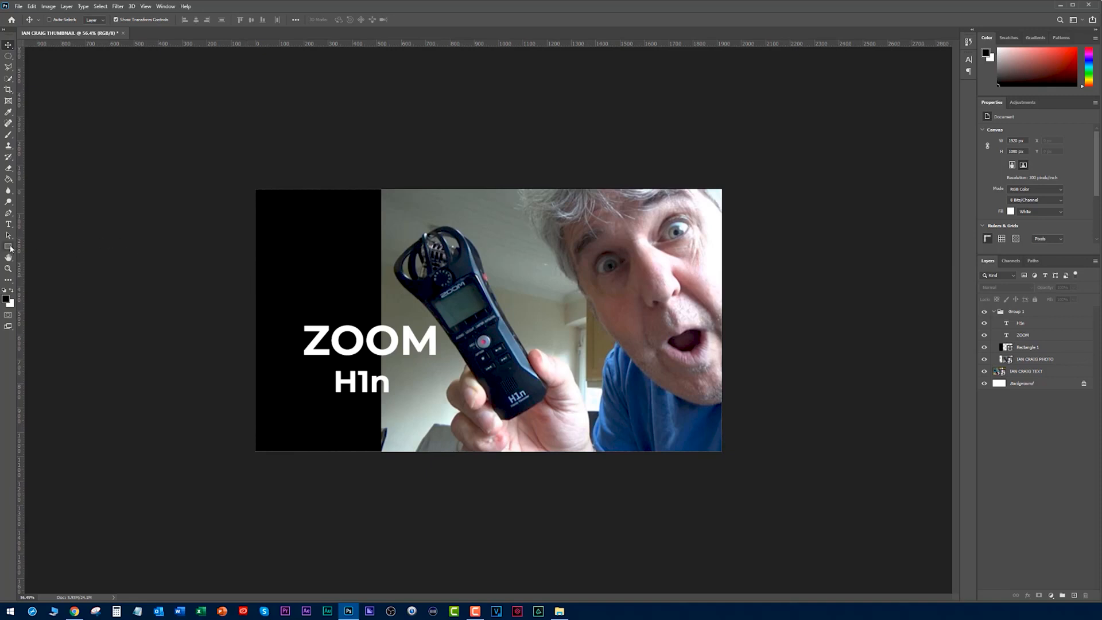
- Set the foreground colour to a bright, fully saturated yellow
click(5, 299)
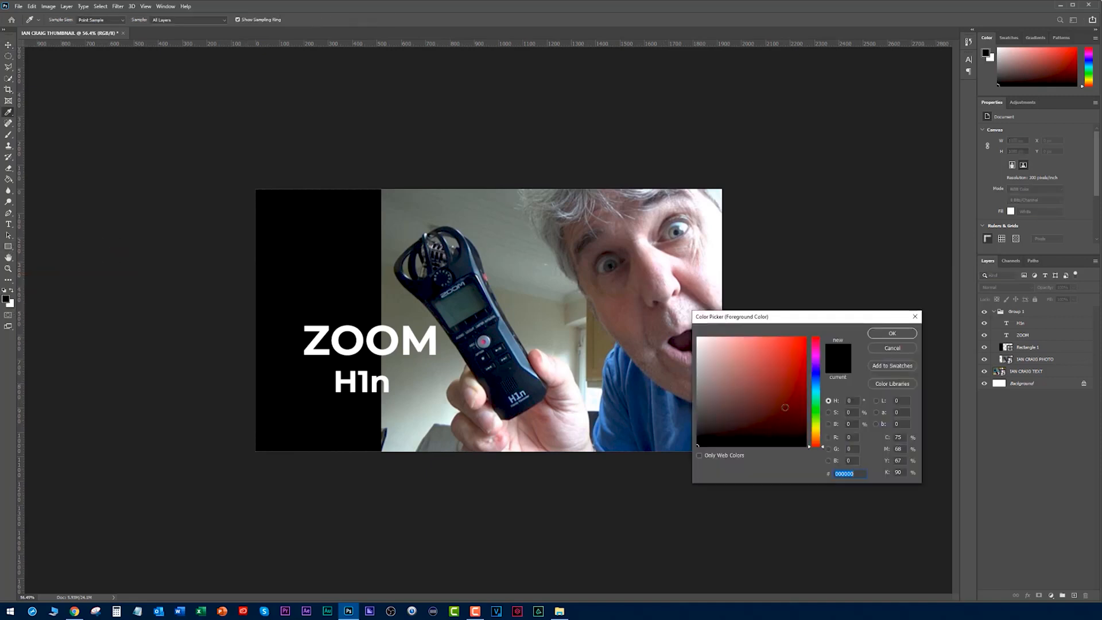
click(819, 427)
click(806, 338)
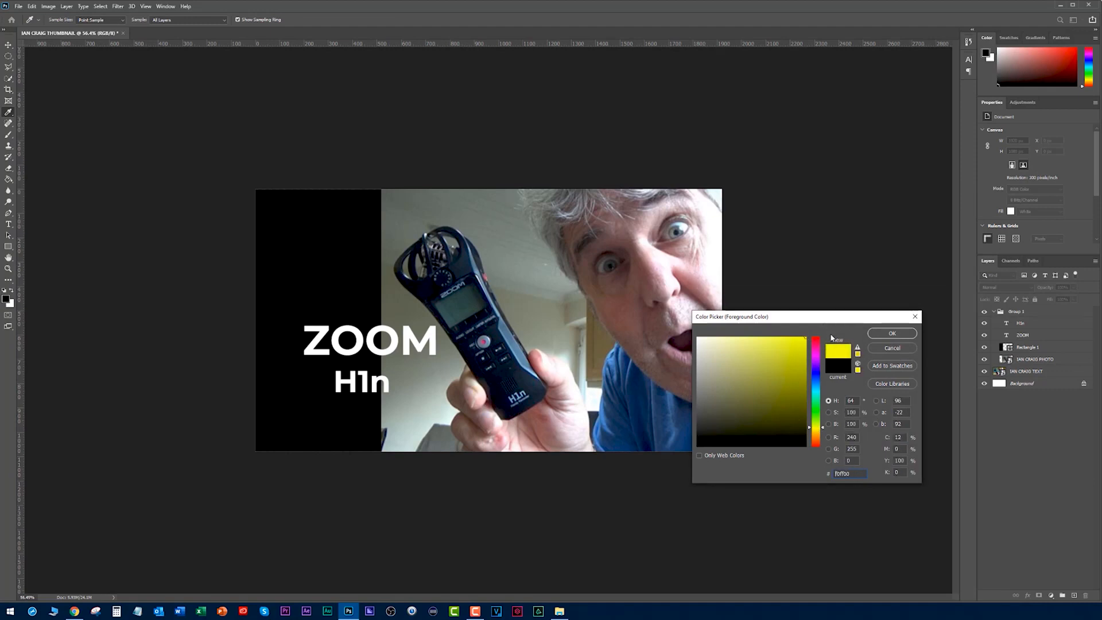
click(809, 430)
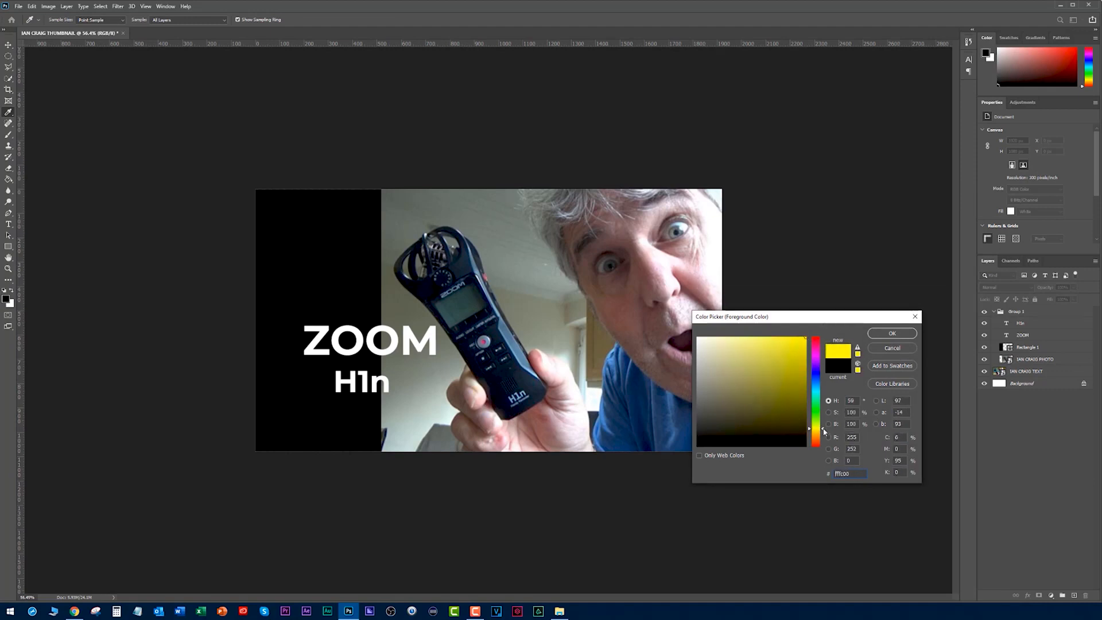
click(892, 333)
- Draw a yellow rectangle about 1172 by 405 px across the ZOOM and H1n text and place its layer beneath both text layers
click(8, 247)
drag(222, 308, 506, 406)
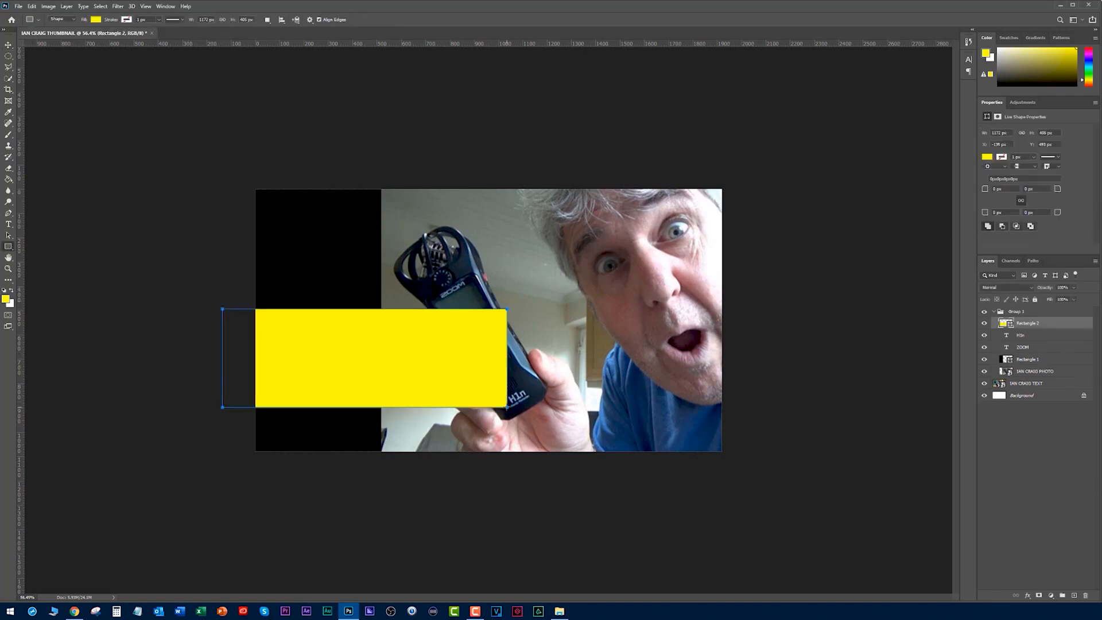
drag(1007, 325, 1028, 351)
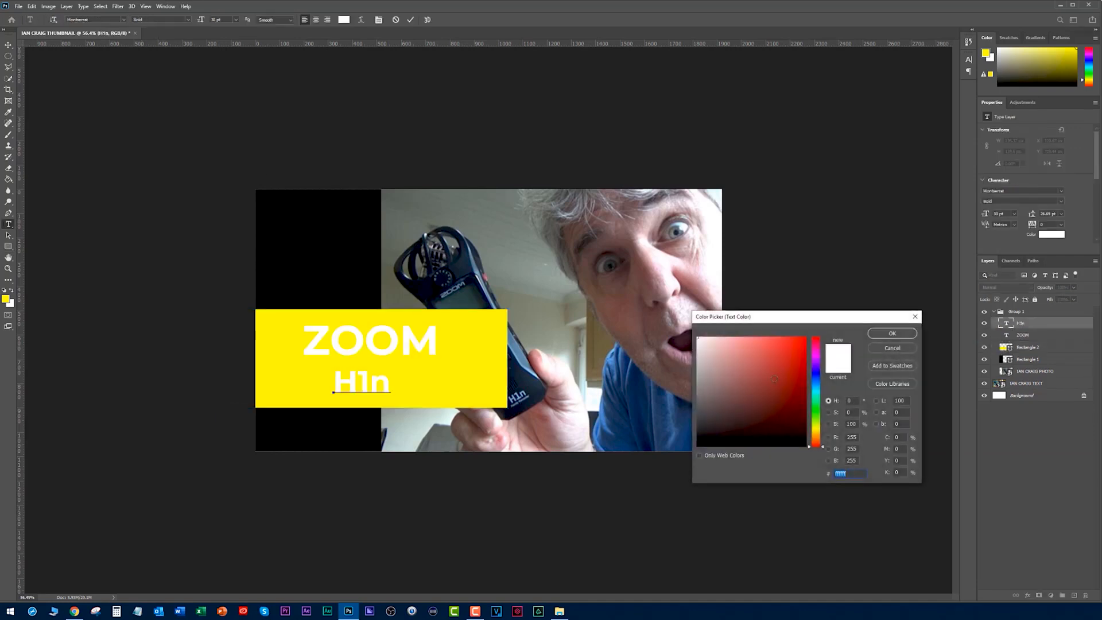
- Recolour the H1n and ZOOM text to black
drag(710, 341, 676, 492)
click(892, 334)
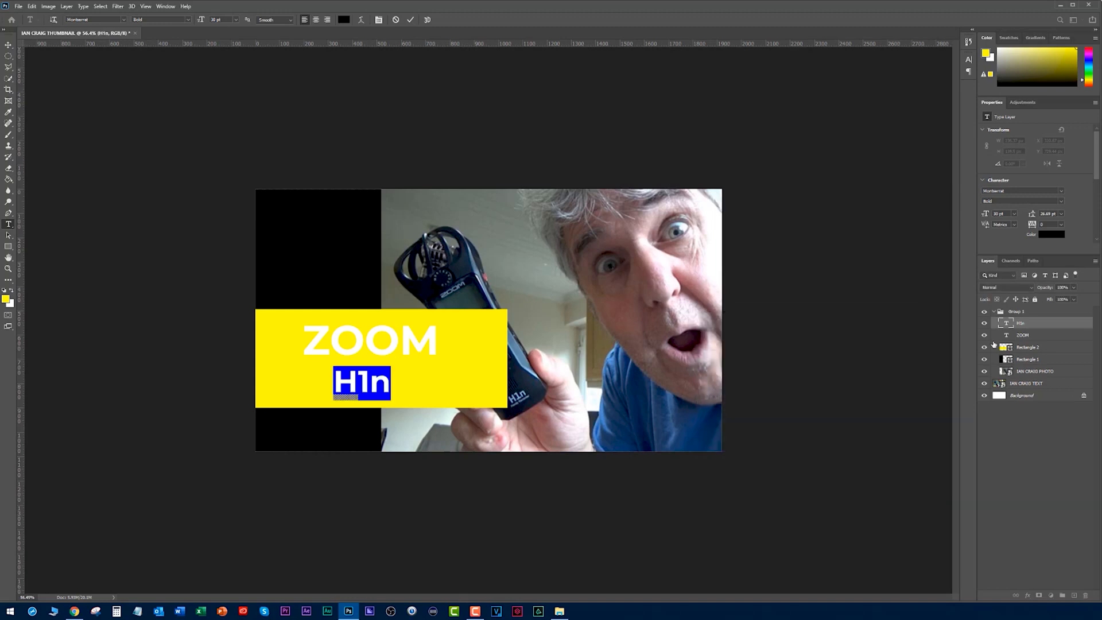
double_click(1006, 334)
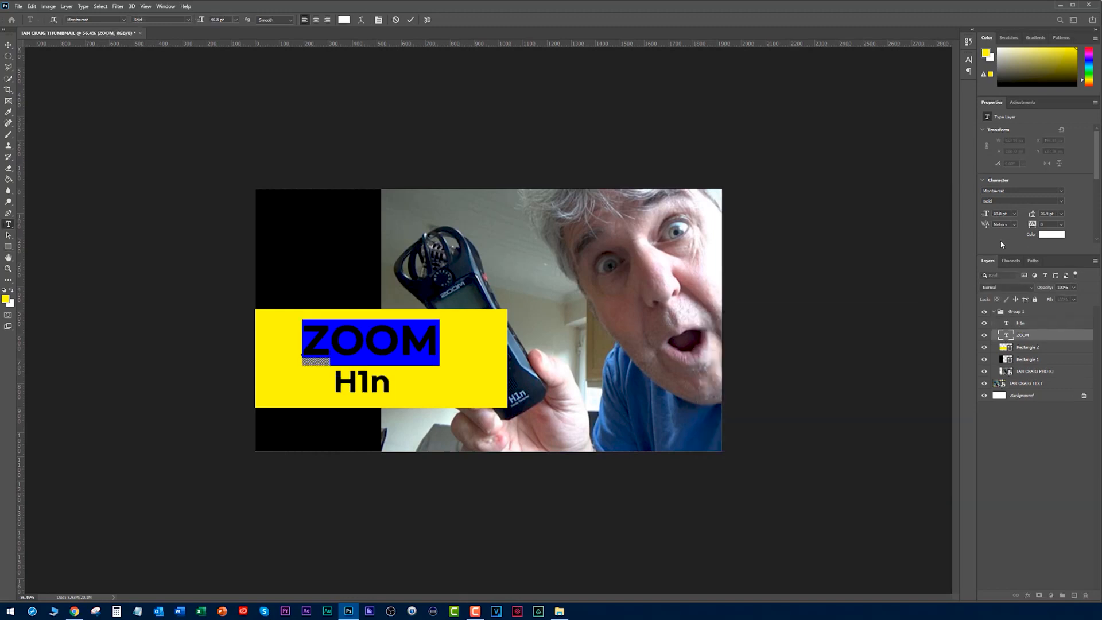
drag(1072, 77, 1076, 86)
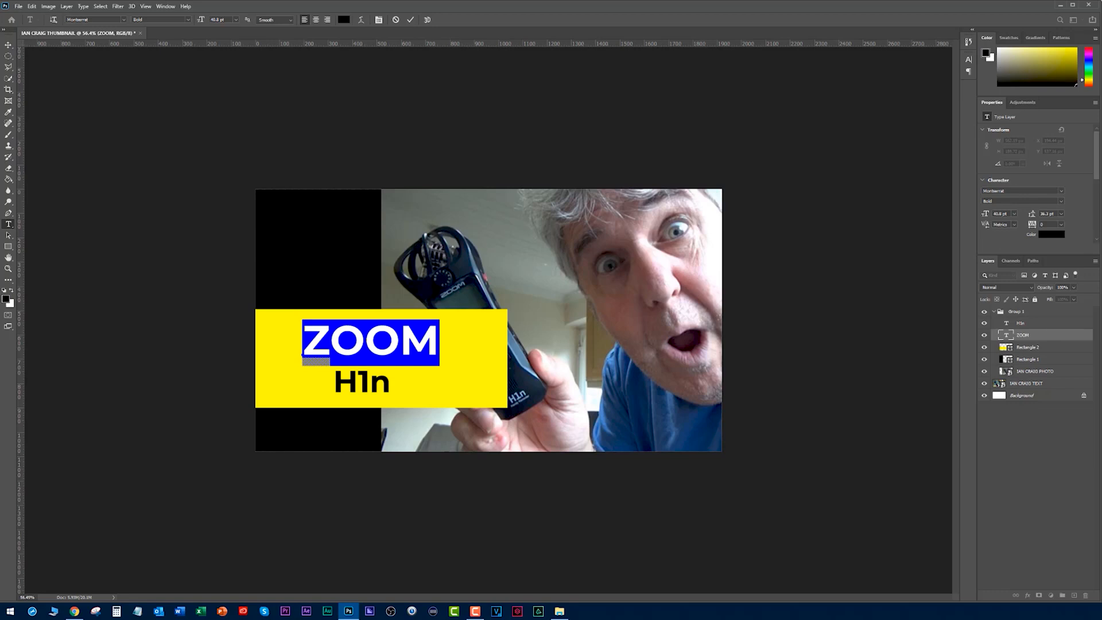
click(8, 246)
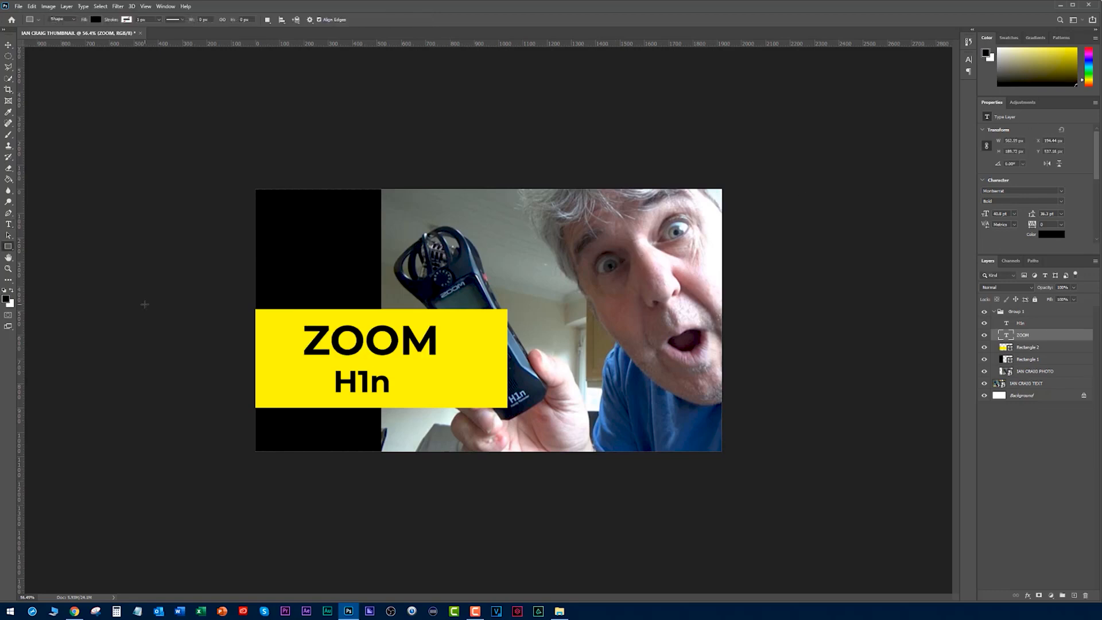
- Trim the yellow rectangle to the canvas's left edge and narrow it so it ends just past the black panel
key(v)
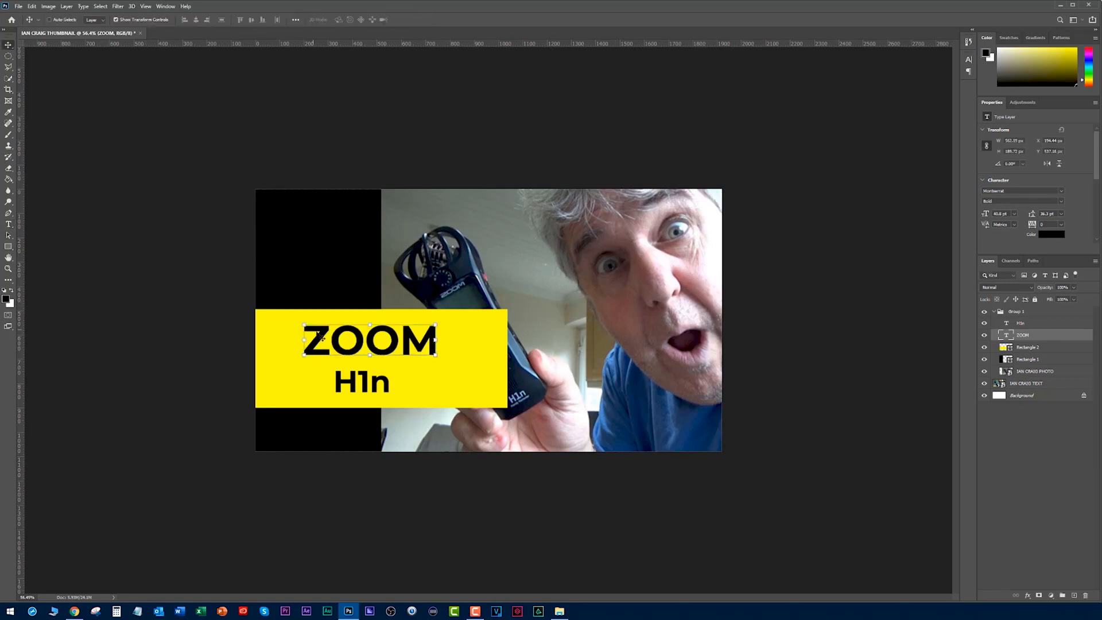
click(293, 348)
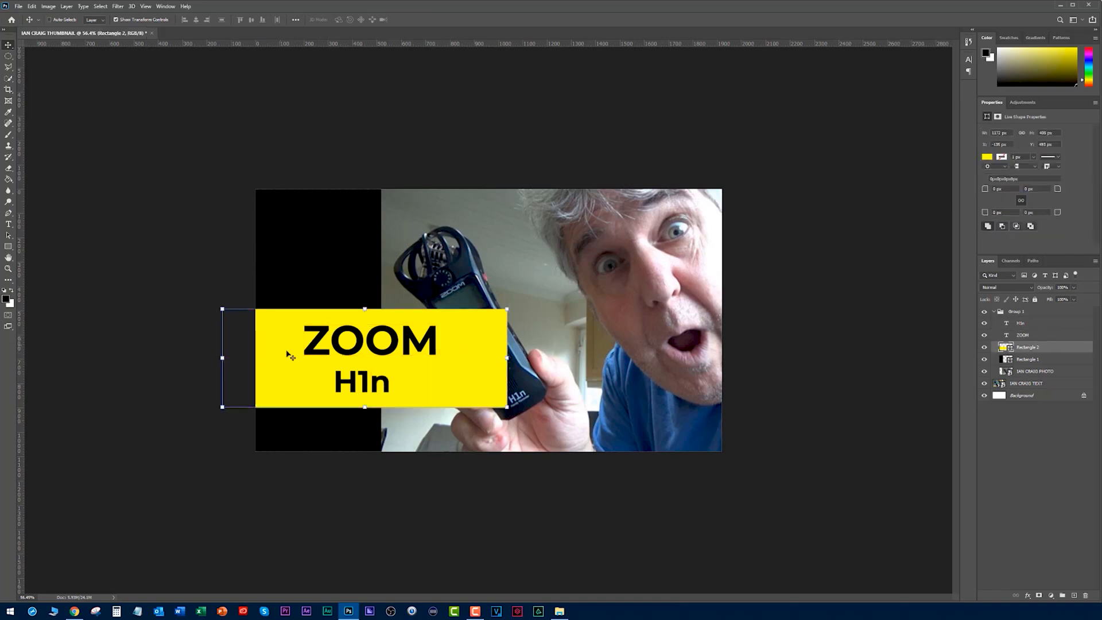
drag(223, 357, 254, 357)
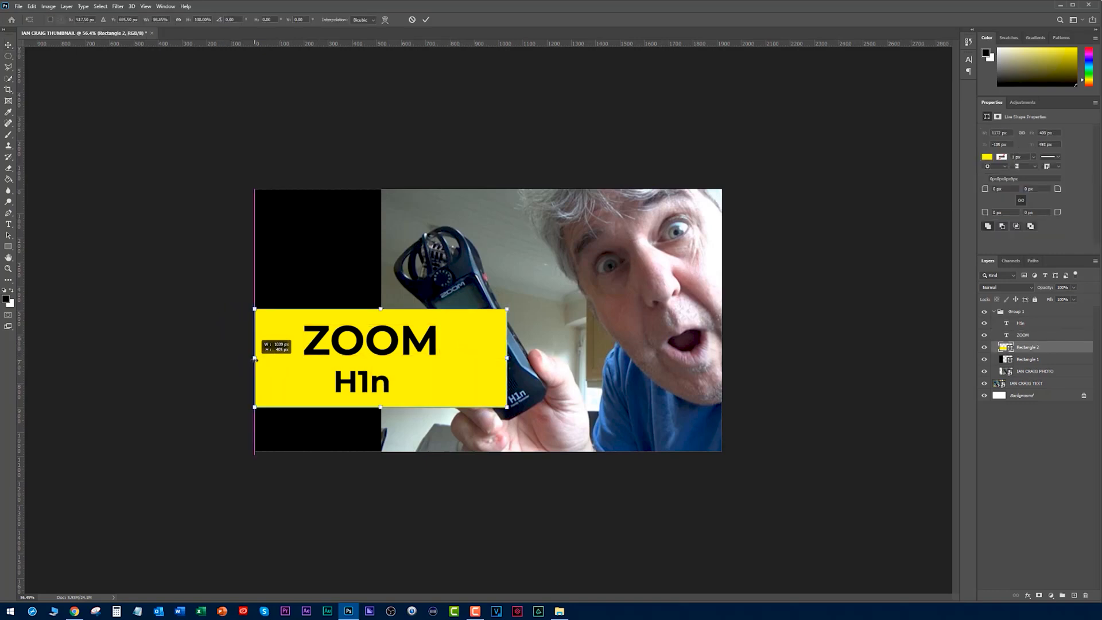
drag(506, 358, 421, 362)
key(Return)
- Shift the ZOOM and H1n text left so both sit inside the narrowed yellow rectangle
drag(361, 342, 332, 343)
drag(363, 384, 356, 384)
click(1018, 439)
- Compare the new design with the original thumbnail at full and reduced size by toggling the group's visibility, leaving the group shown
click(983, 312)
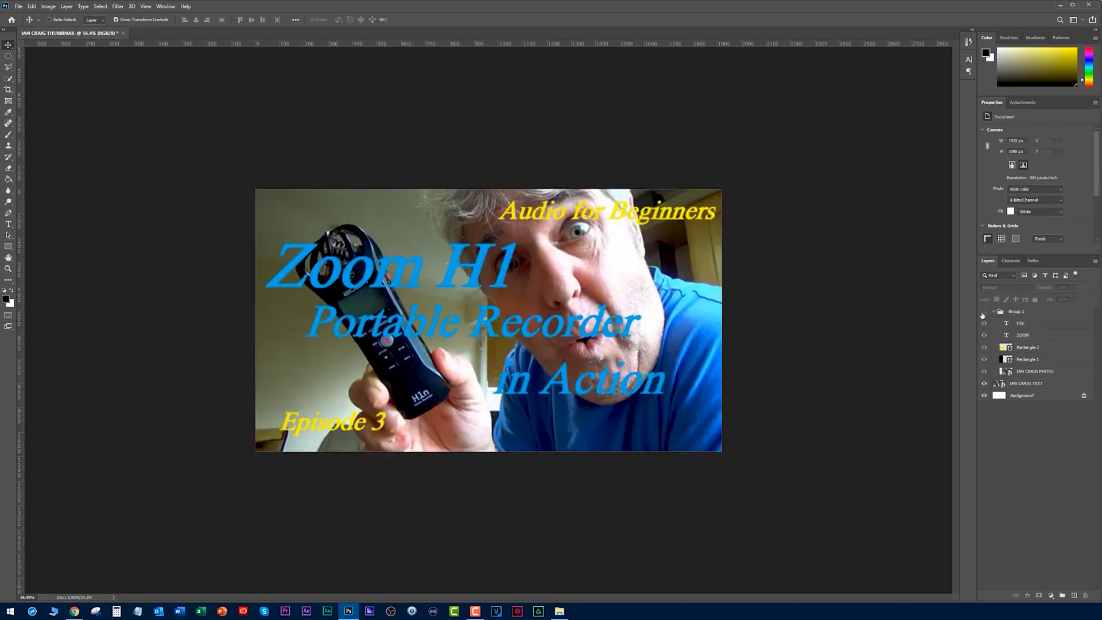
click(983, 313)
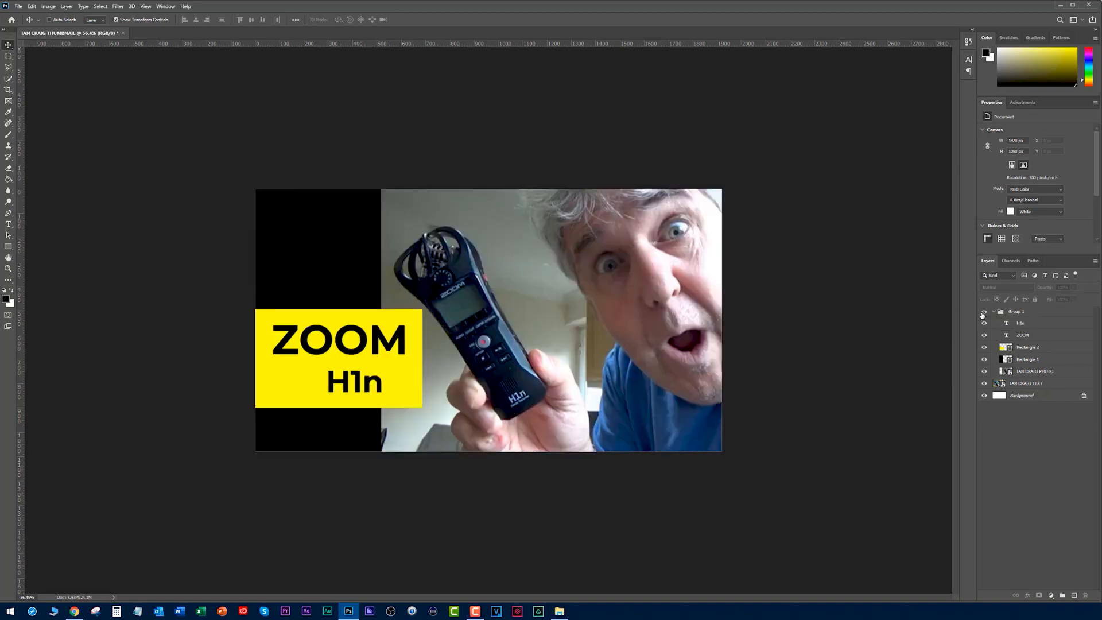
click(983, 313)
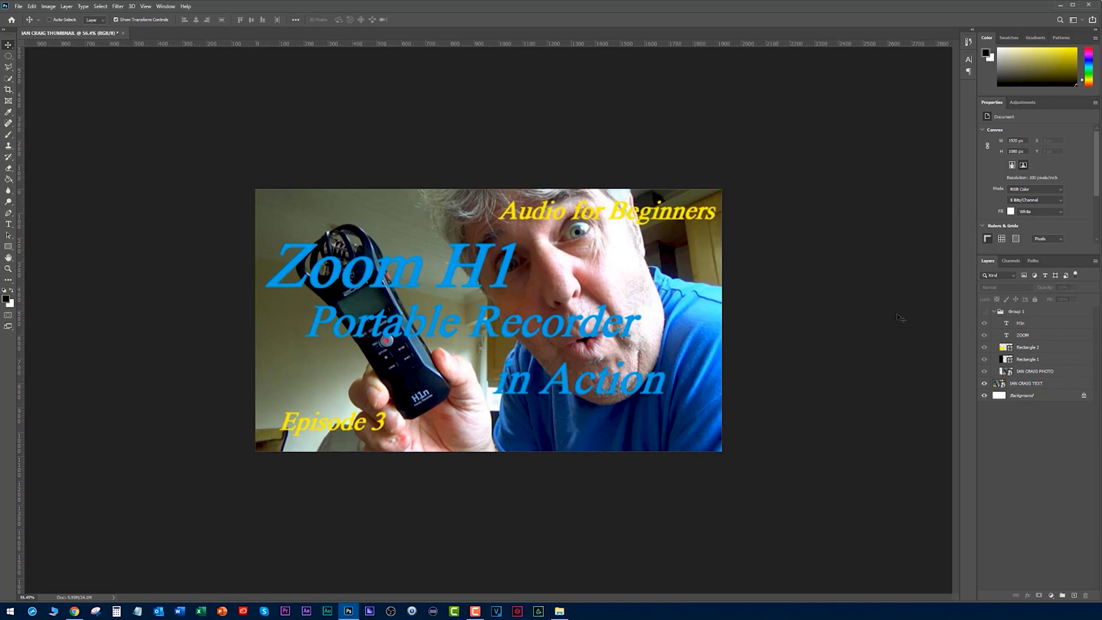
scroll(823, 319, down, 4)
scroll(820, 318, up, 1)
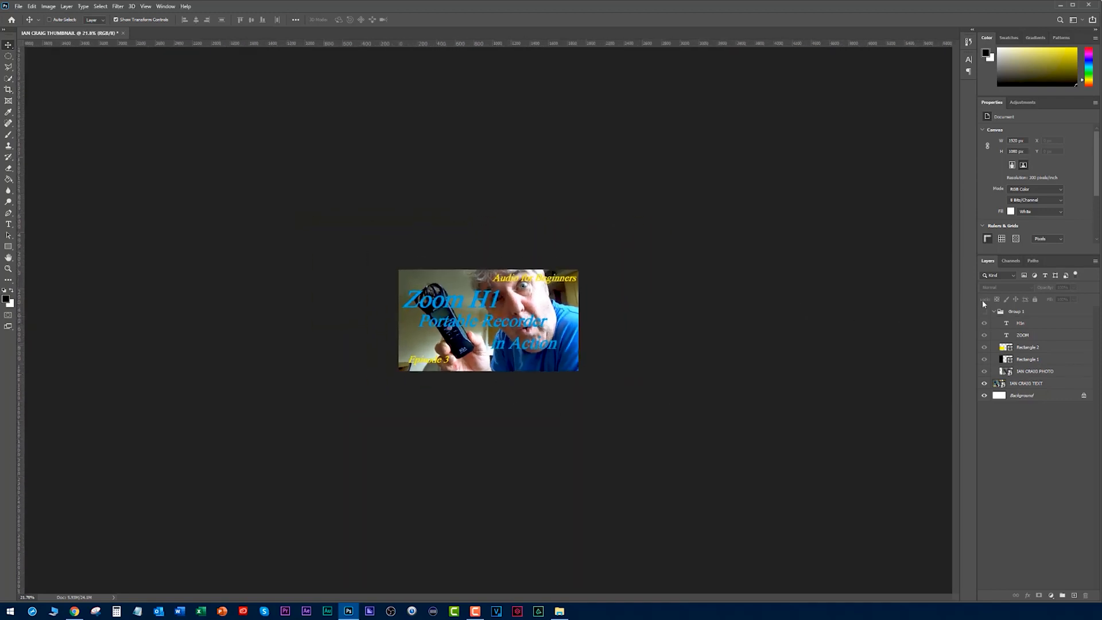
click(985, 312)
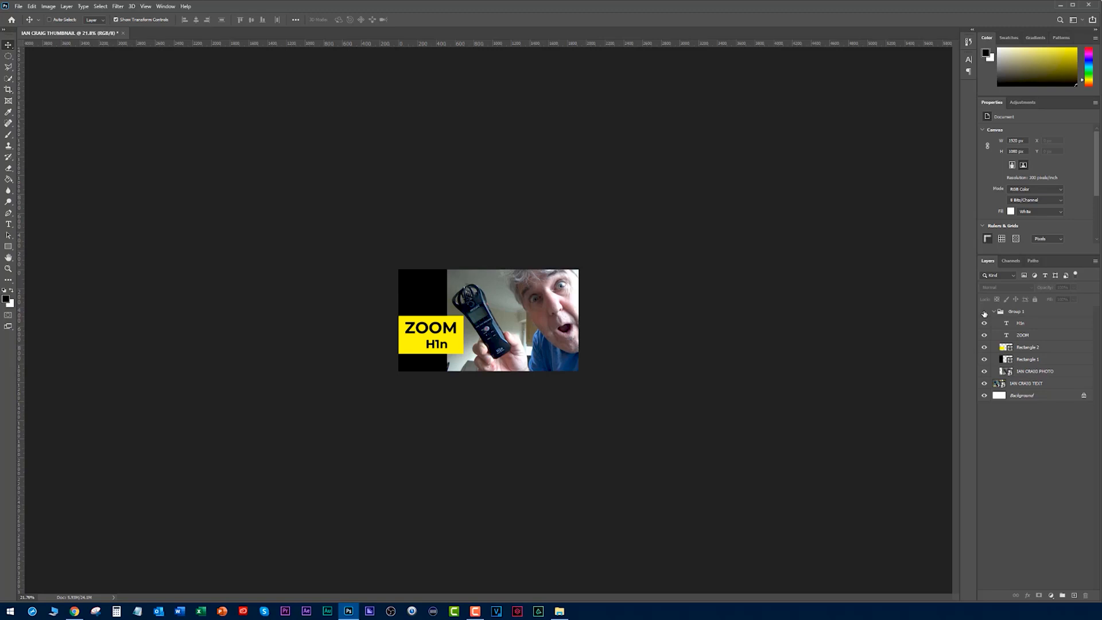
click(984, 313)
click(983, 313)
scroll(711, 347, up, 3)
scroll(725, 326, up, 1)
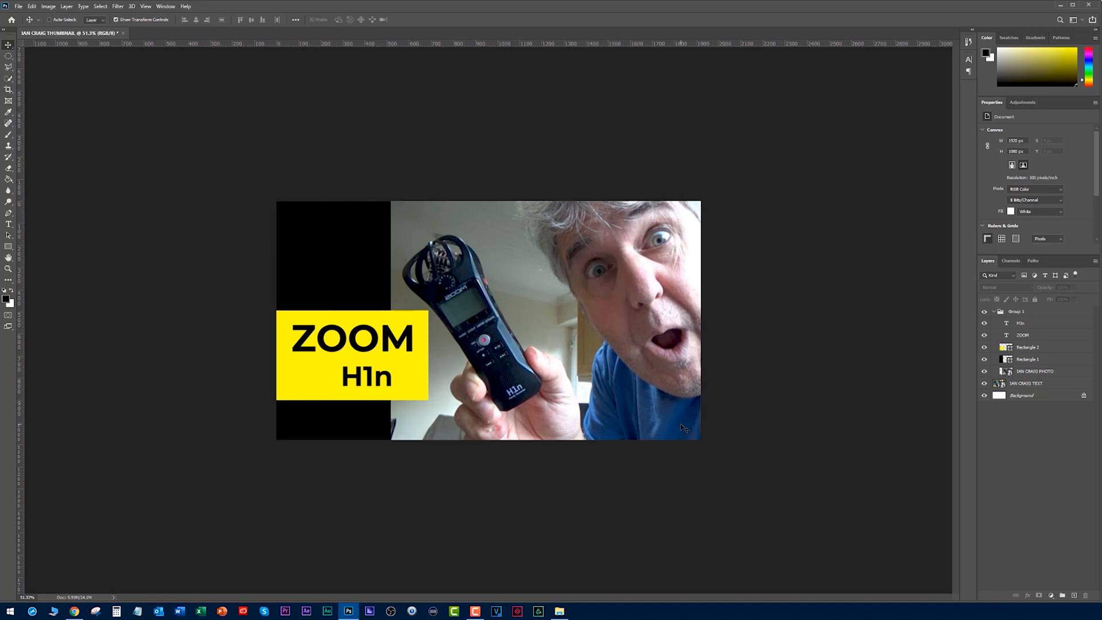
- Add a thin yellow outside stroke to the black rectangle
ctrl+click(342, 265)
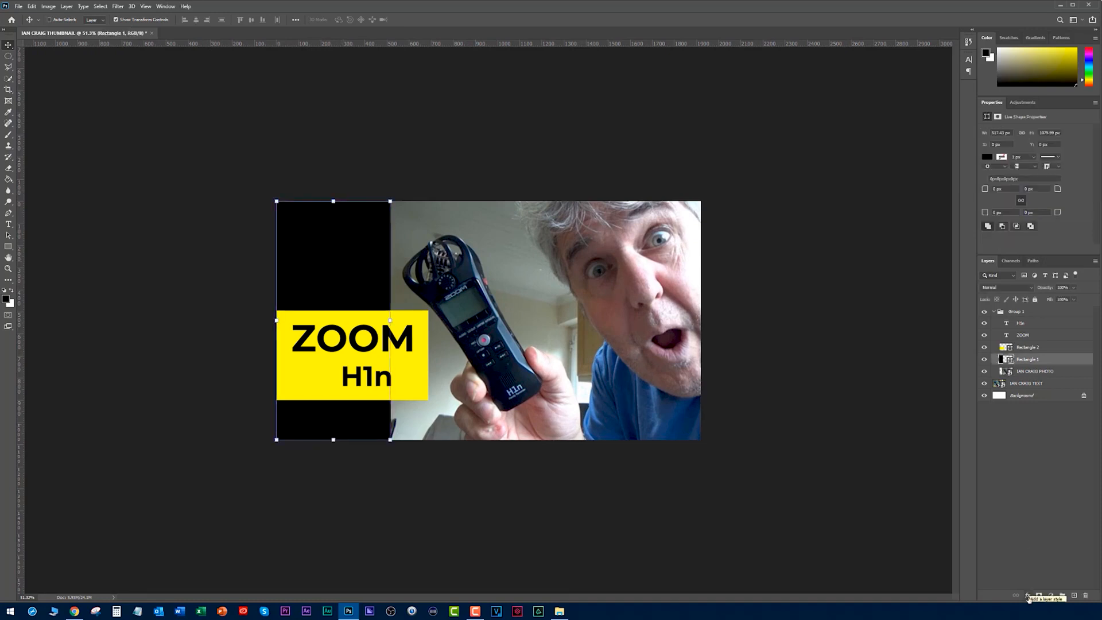
click(1028, 598)
click(1039, 514)
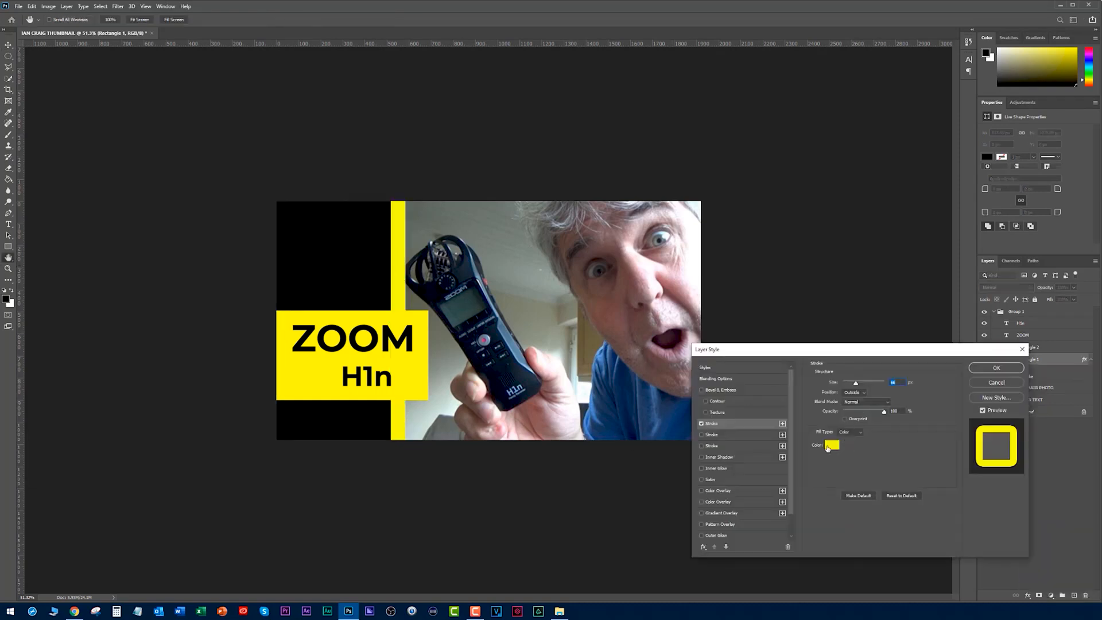
drag(855, 382, 850, 390)
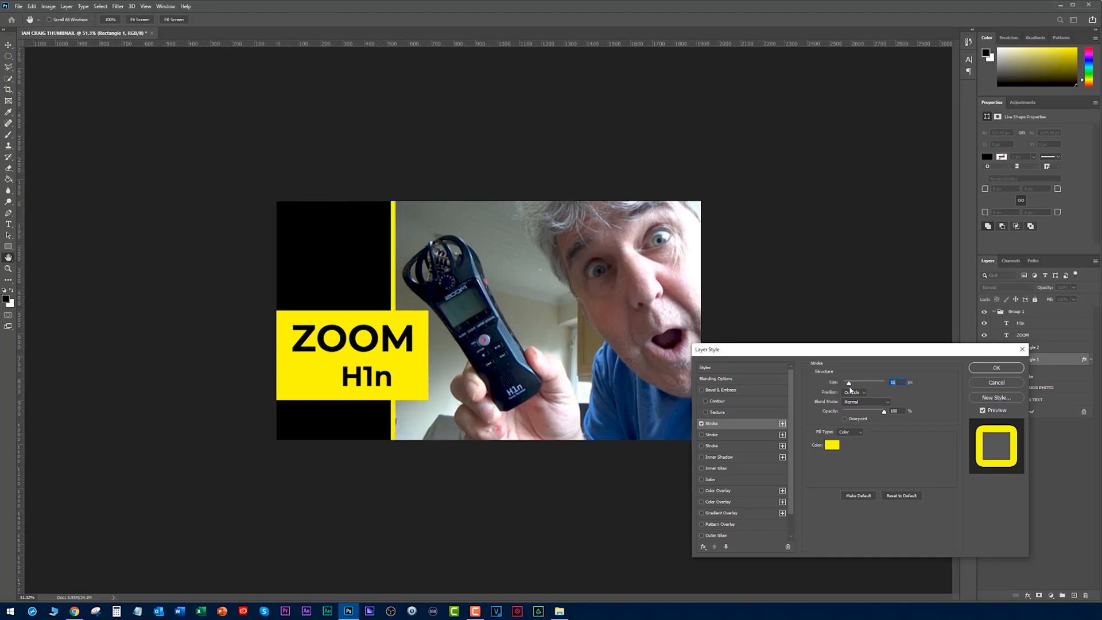
click(996, 367)
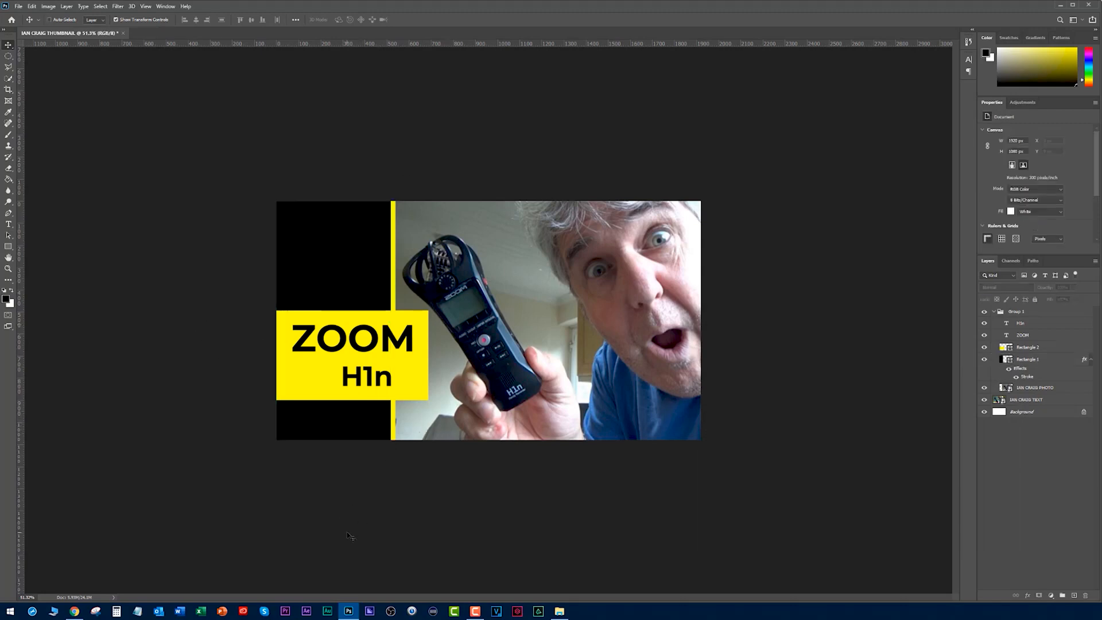
- Check the episode naming on the YouTube channel, then add separate white texts "ep" and "3" in the black panel above ZOOM
key(alt+Tab)
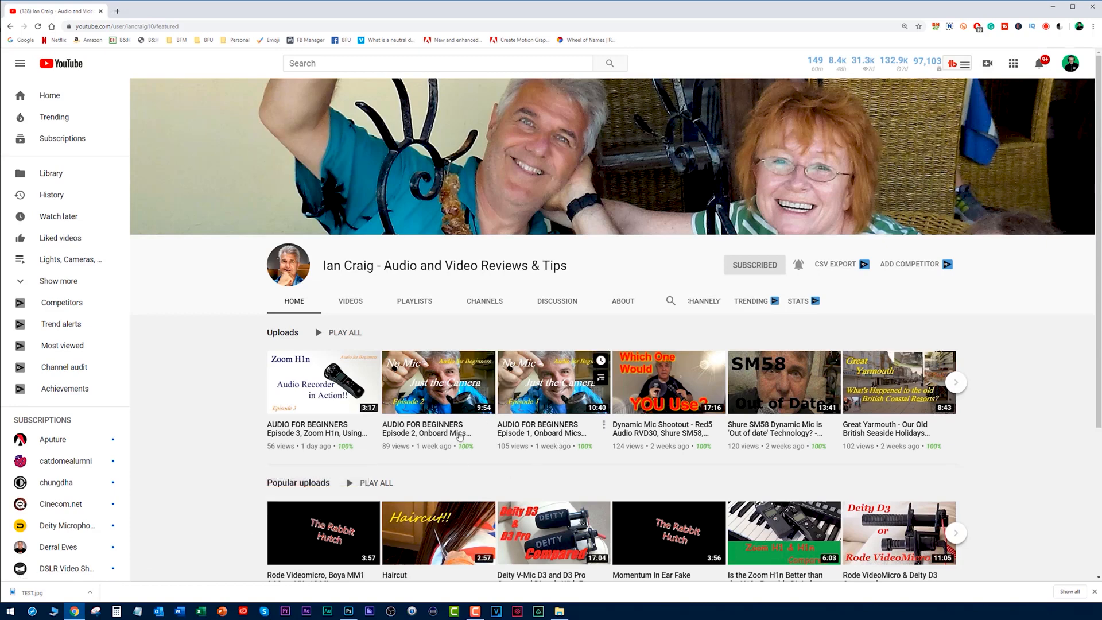
key(alt+Tab)
key(t)
click(316, 254)
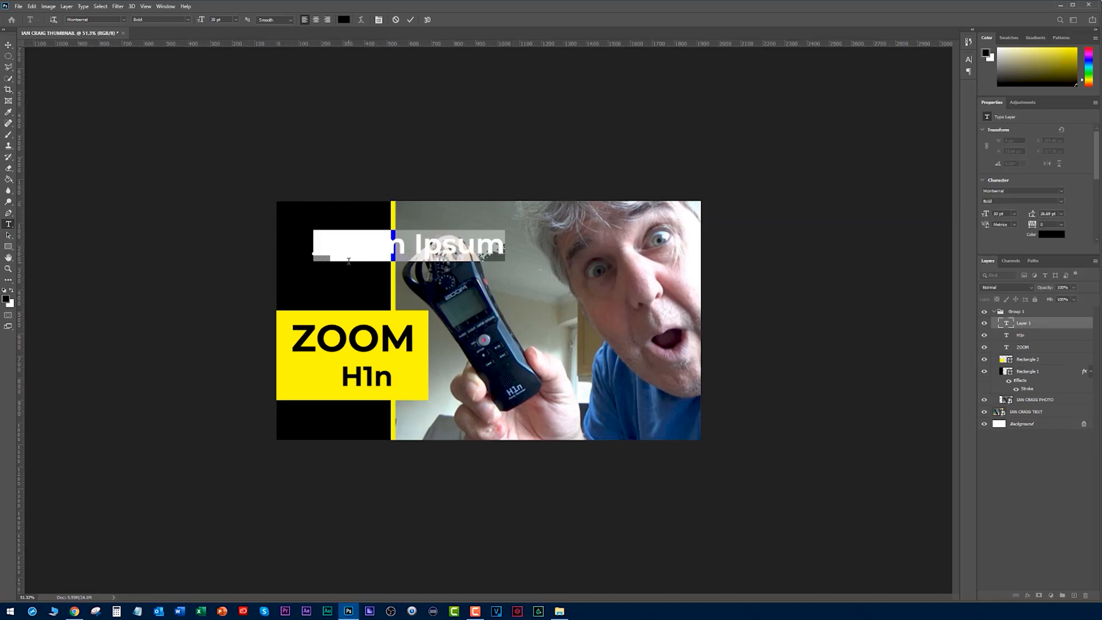
key(BackSpace)
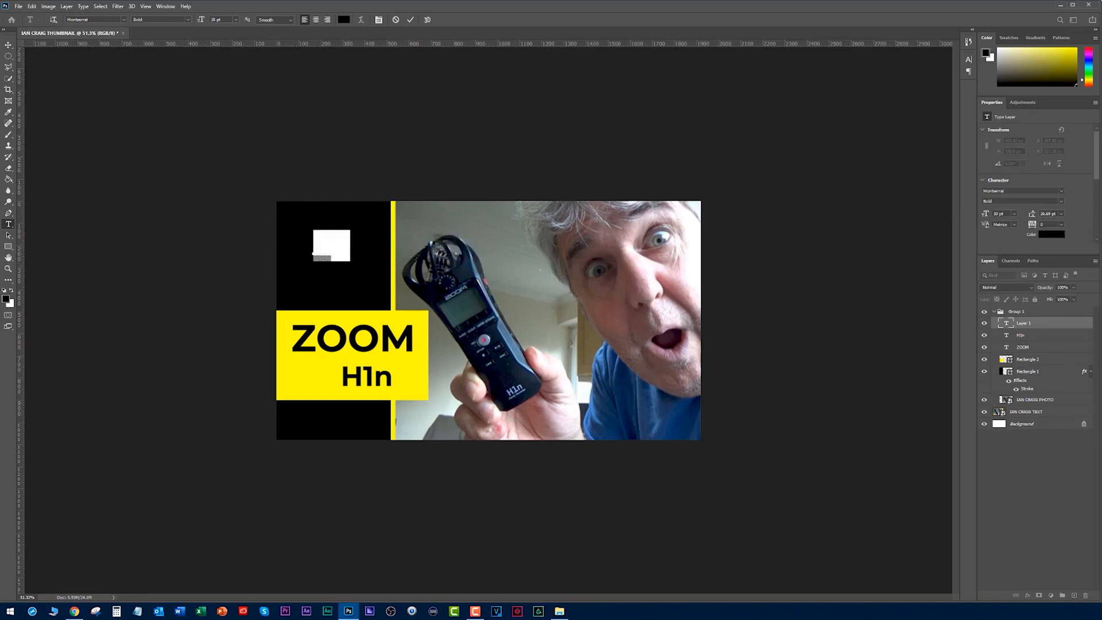
key(ctrl+Return)
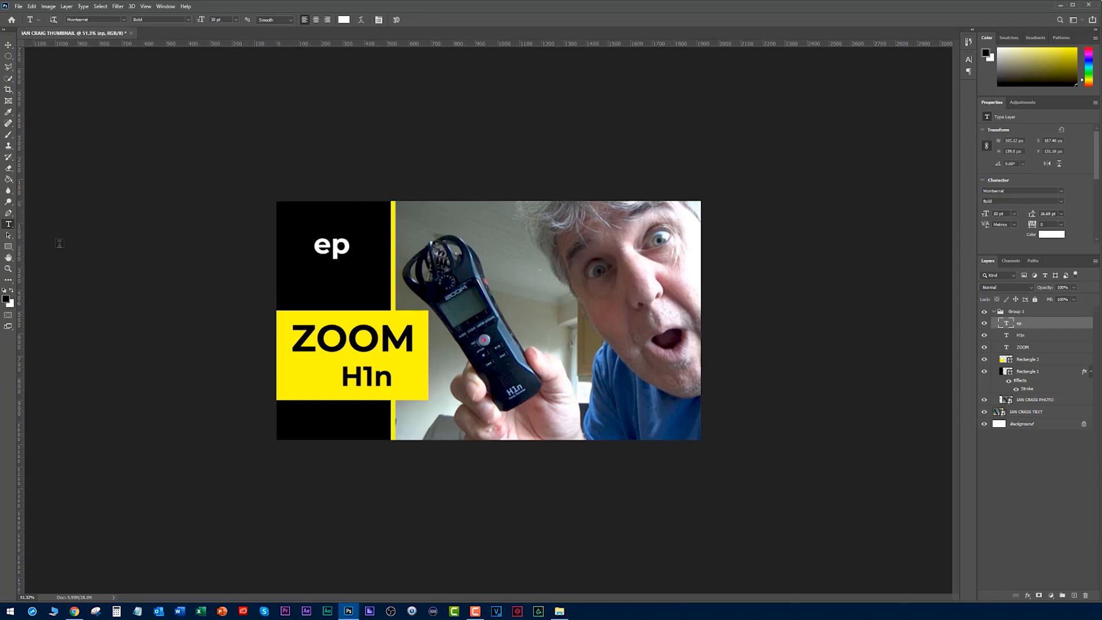
click(313, 274)
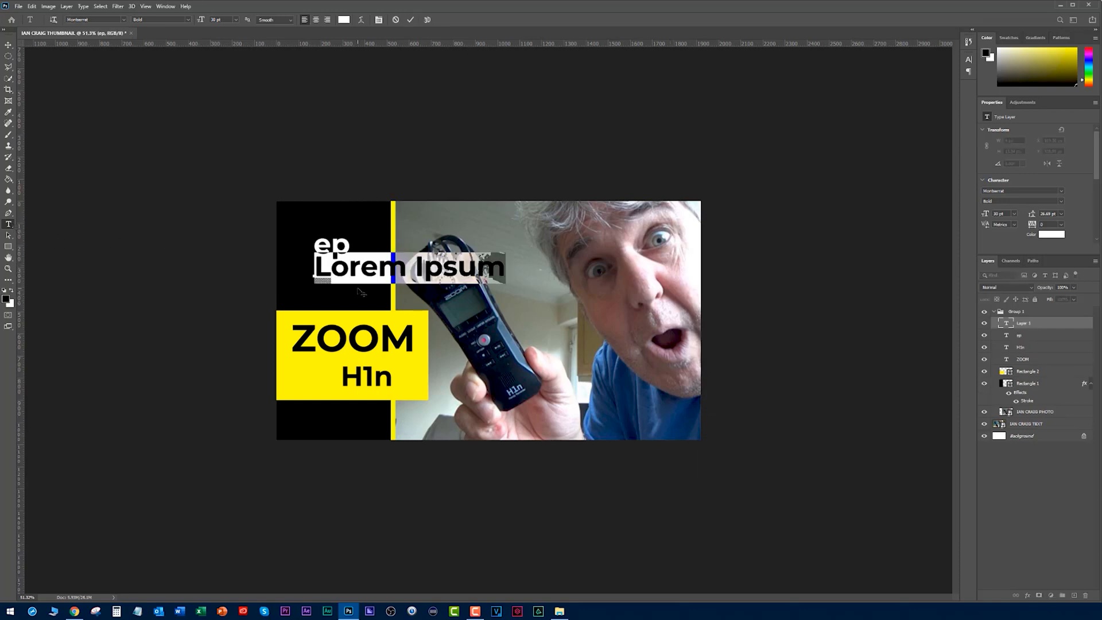
text(3)
key(ctrl+Return)
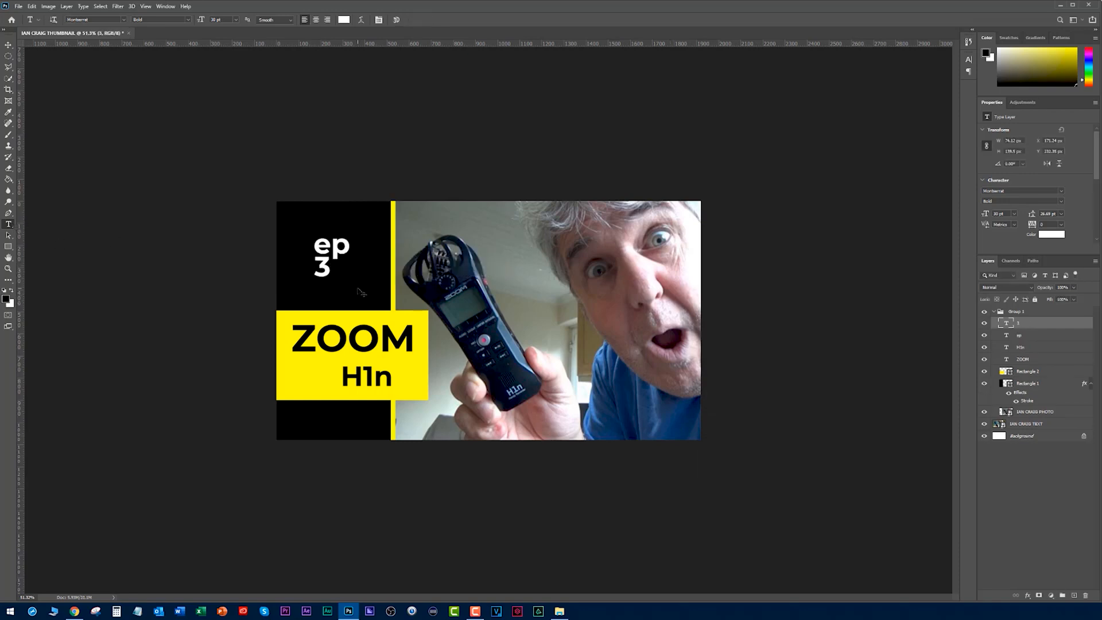
- Enlarge the 3 to about 70 pt and arrange it directly to the right of the ep text in the black panel
key(v)
drag(325, 268, 418, 268)
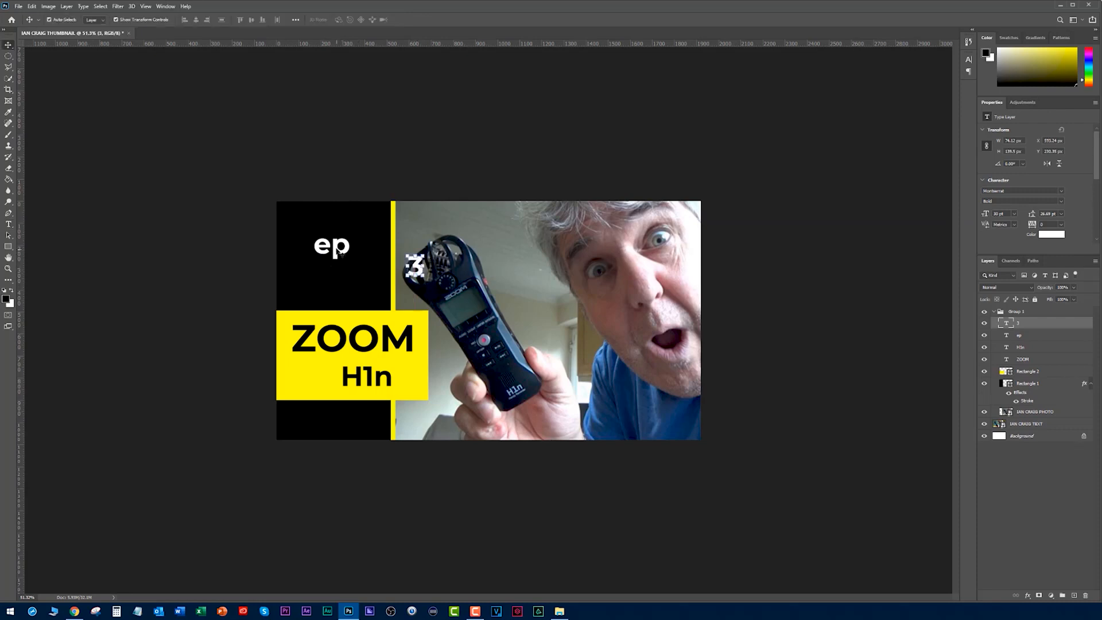
click(334, 251)
drag(334, 253, 318, 271)
drag(418, 271, 323, 257)
key(ctrl+t)
key(Return)
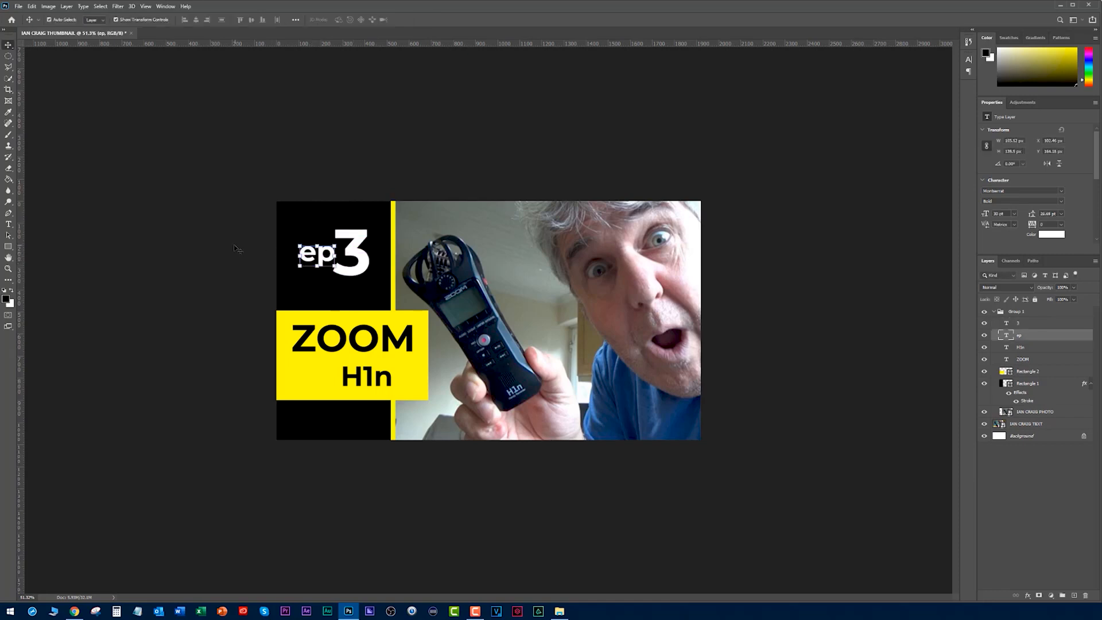
click(235, 246)
- Check the channel's uploads on YouTube, then scale the ep and 3 texts together to about 48% and centre them above the yellow box
scroll(603, 316, down, 9)
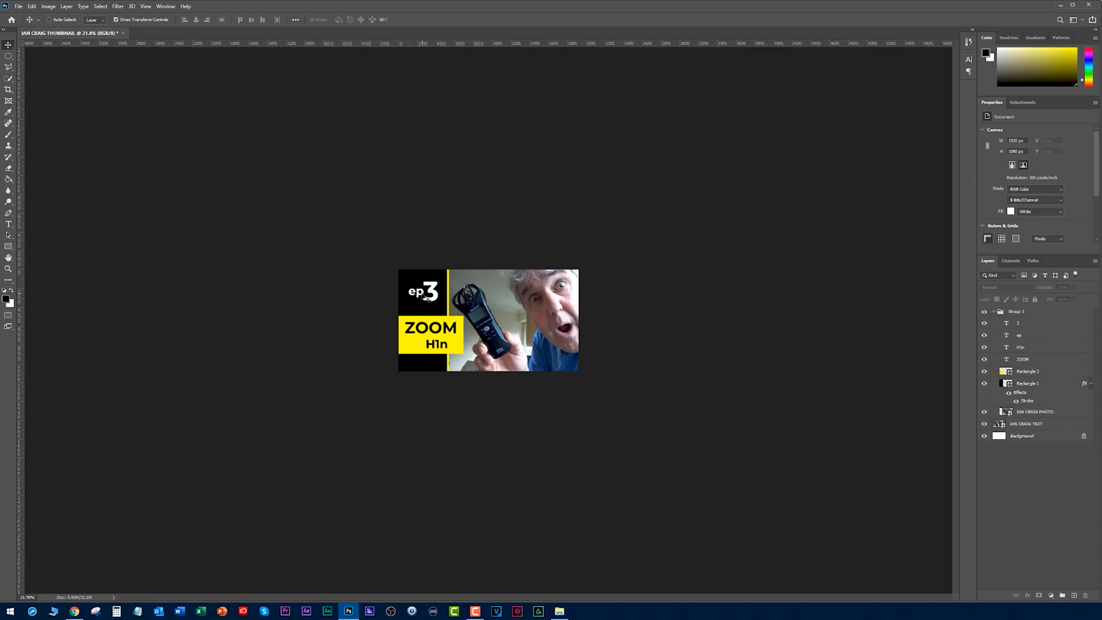
key(alt+Tab)
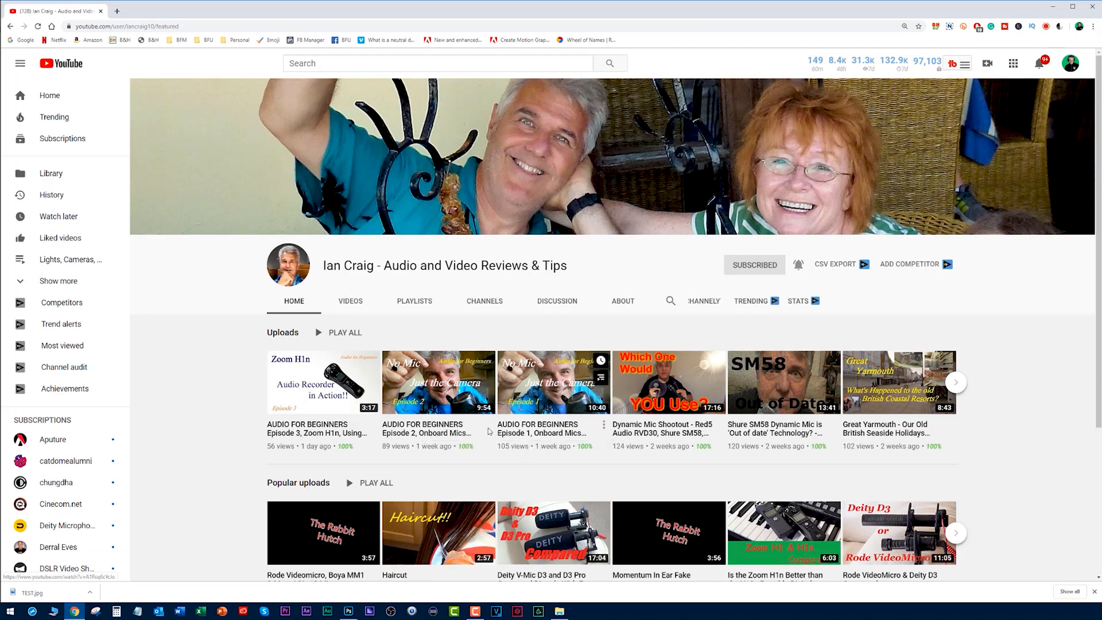
key(alt+Tab)
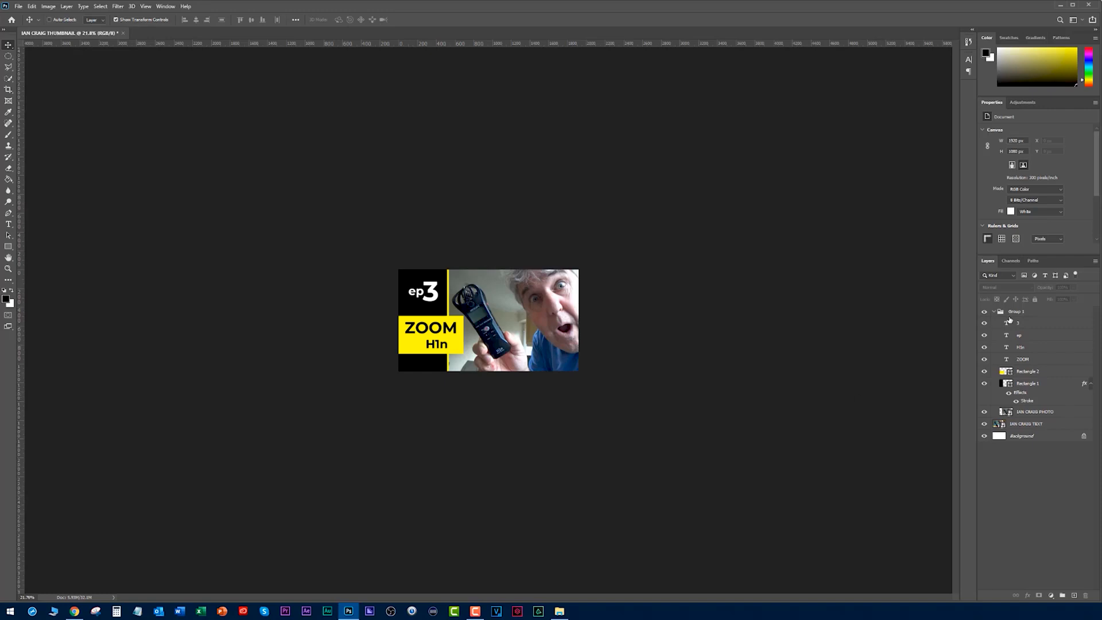
click(1009, 325)
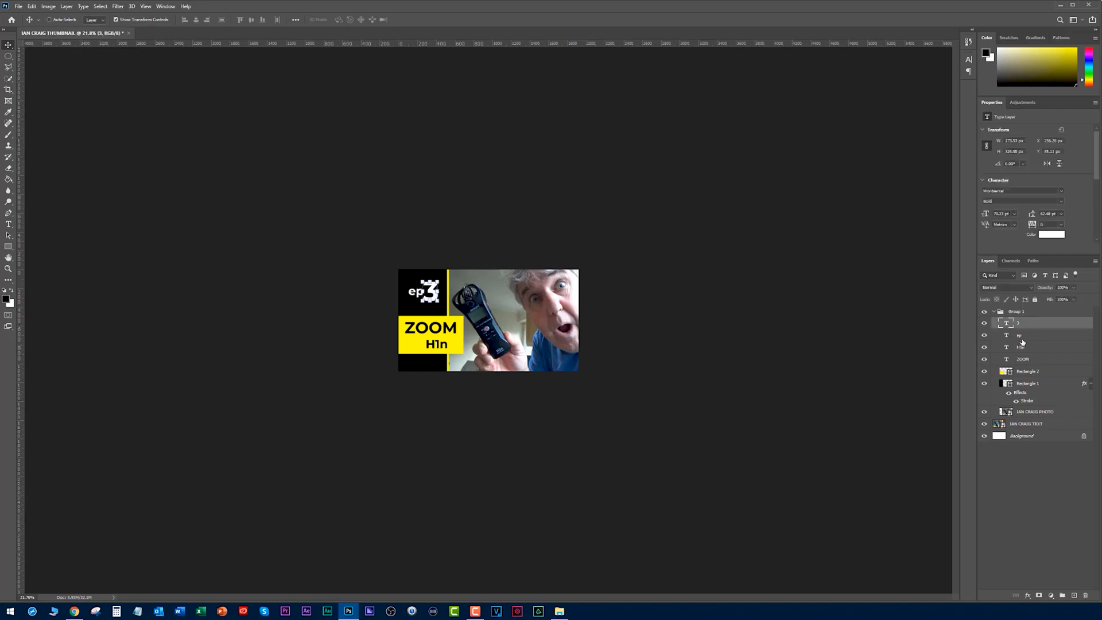
shift+click(1019, 338)
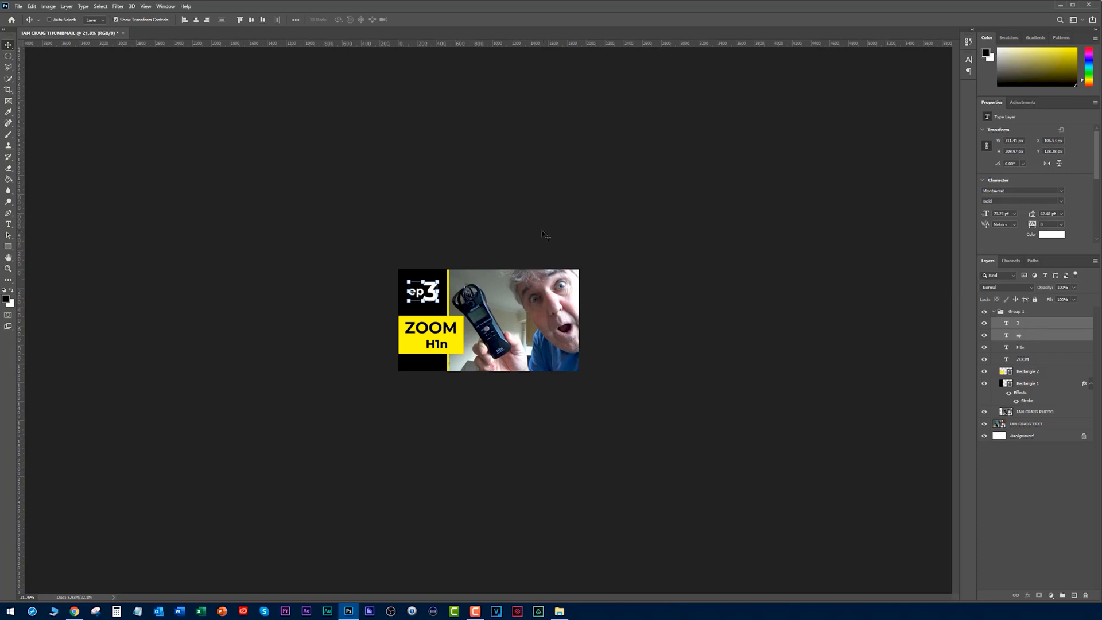
key(ctrl+t)
drag(439, 303, 424, 293)
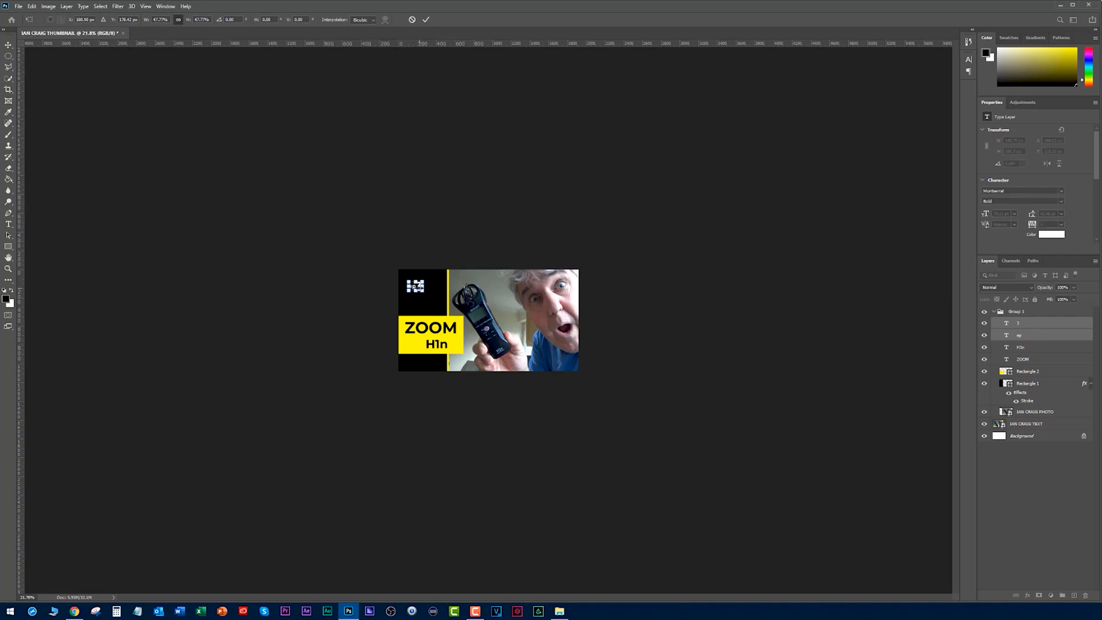
key(ctrl+0)
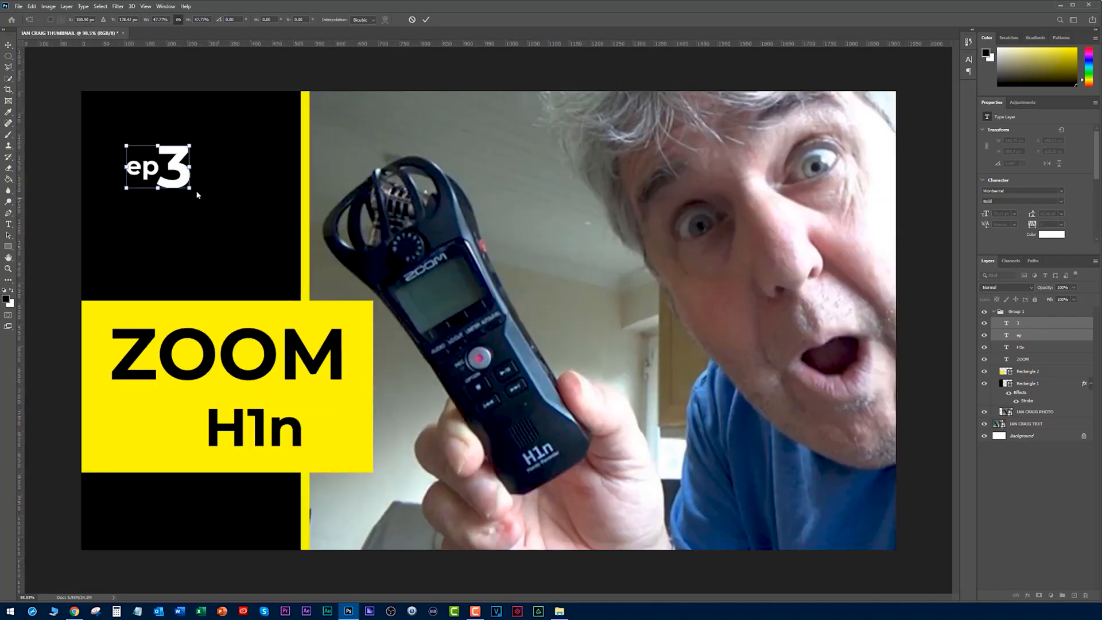
drag(172, 160, 191, 202)
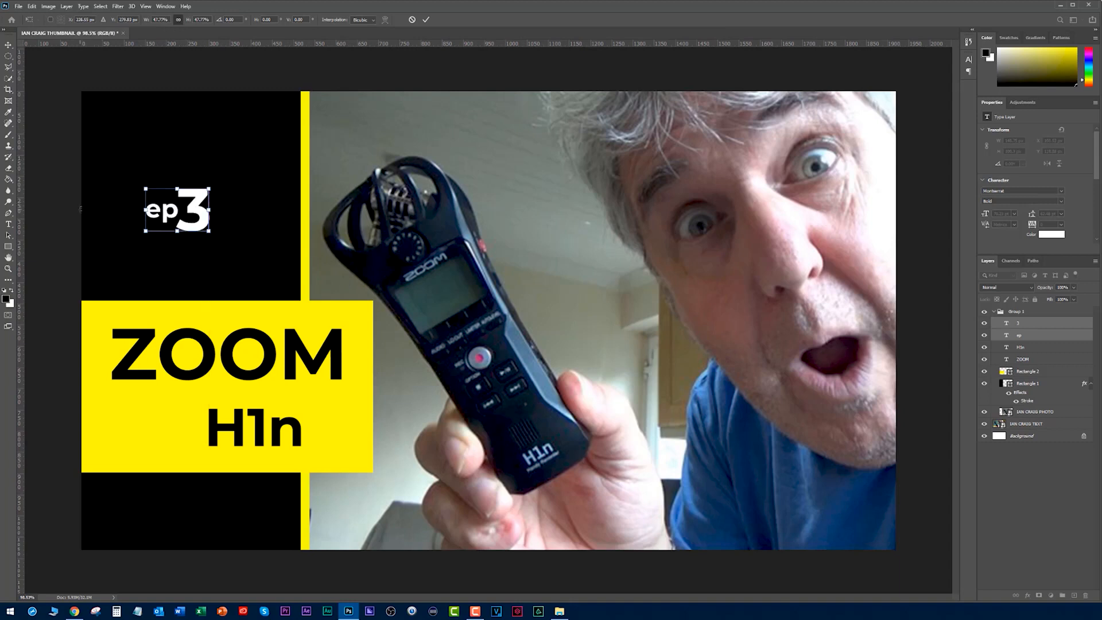
key(Return)
ctrl+click(78, 209)
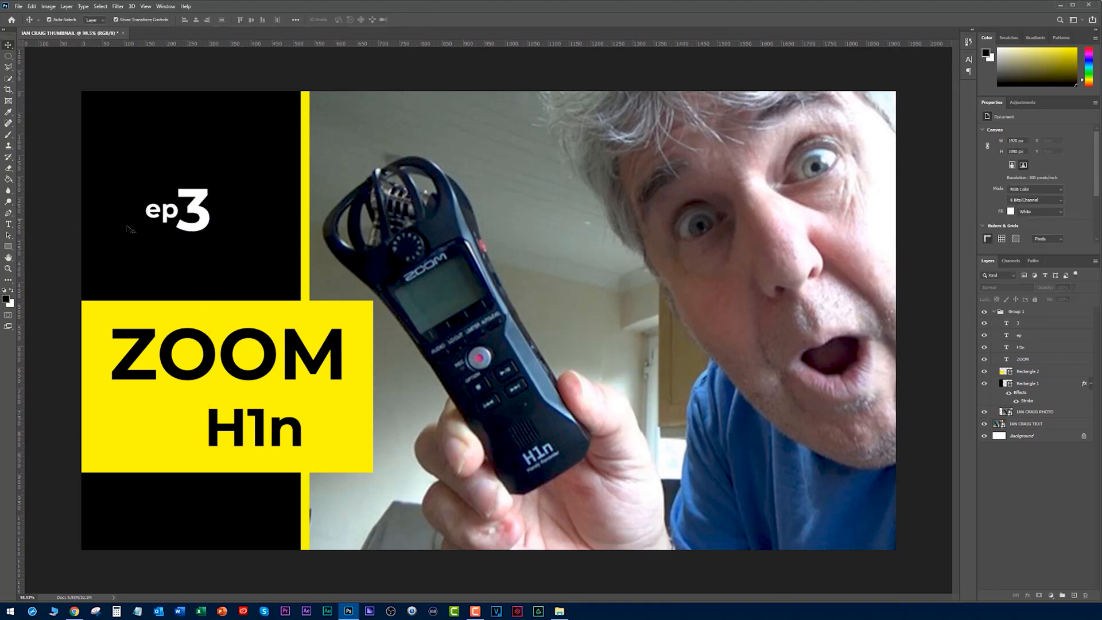
- Judge the episode label at reduced size, then delete both the 3 and ep text layers and deselect
scroll(415, 277, down, 10)
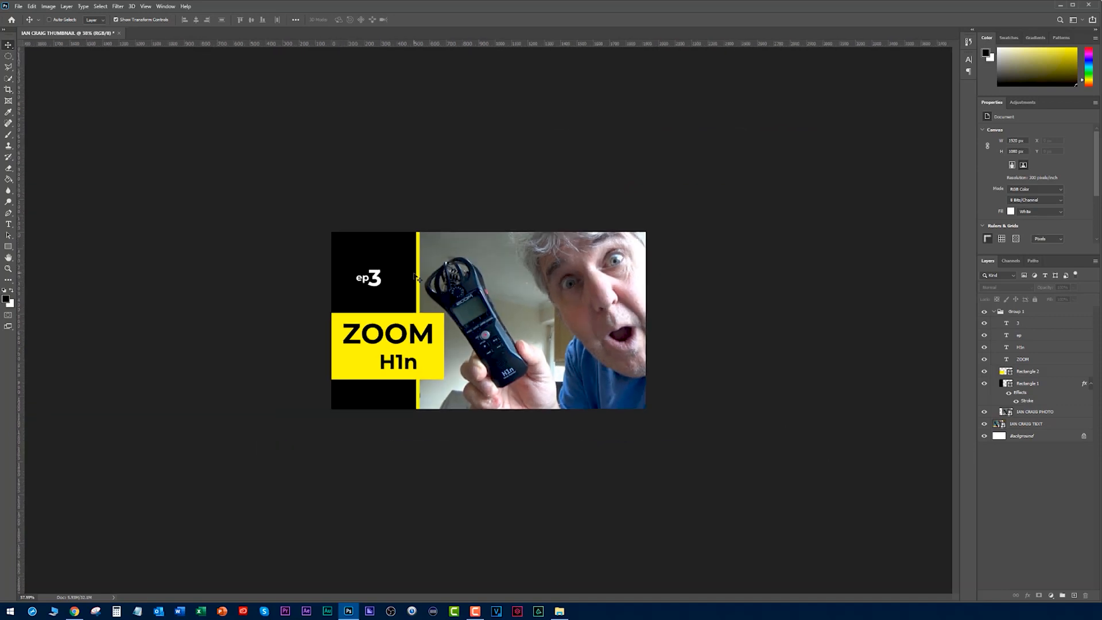
scroll(411, 270, down, 1)
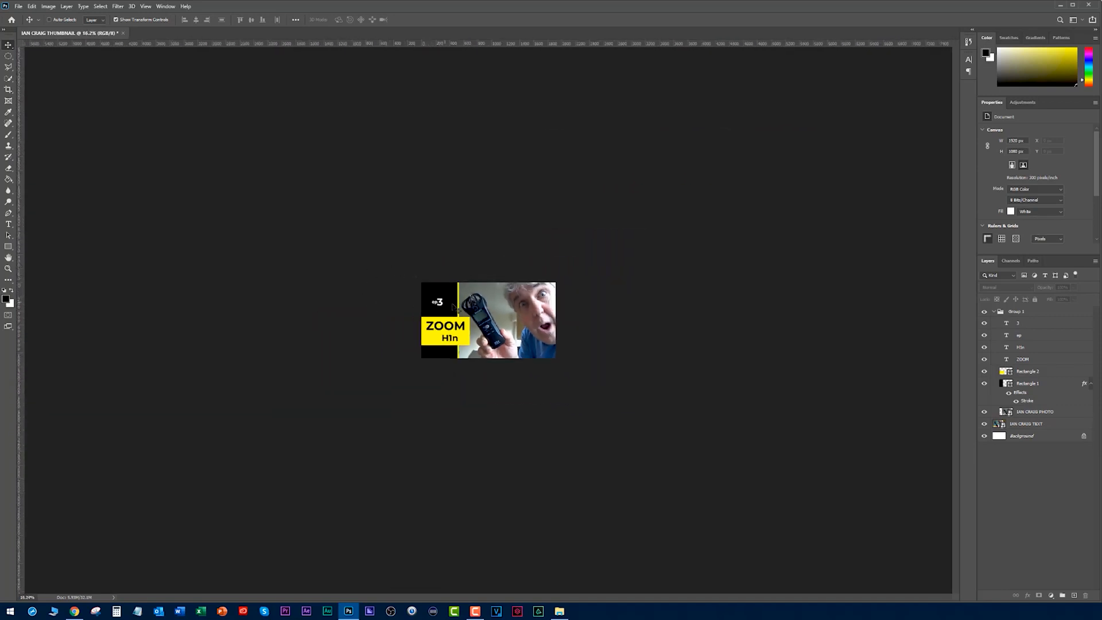
click(1020, 325)
ctrl+click(1018, 336)
key(Delete)
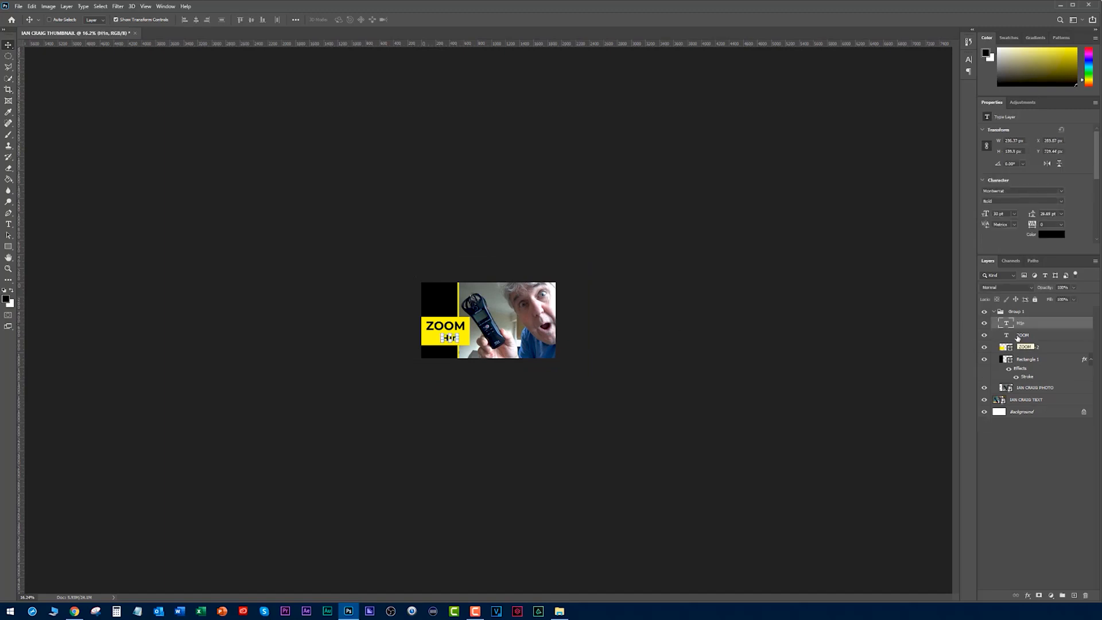
click(487, 411)
scroll(387, 361, up, 12)
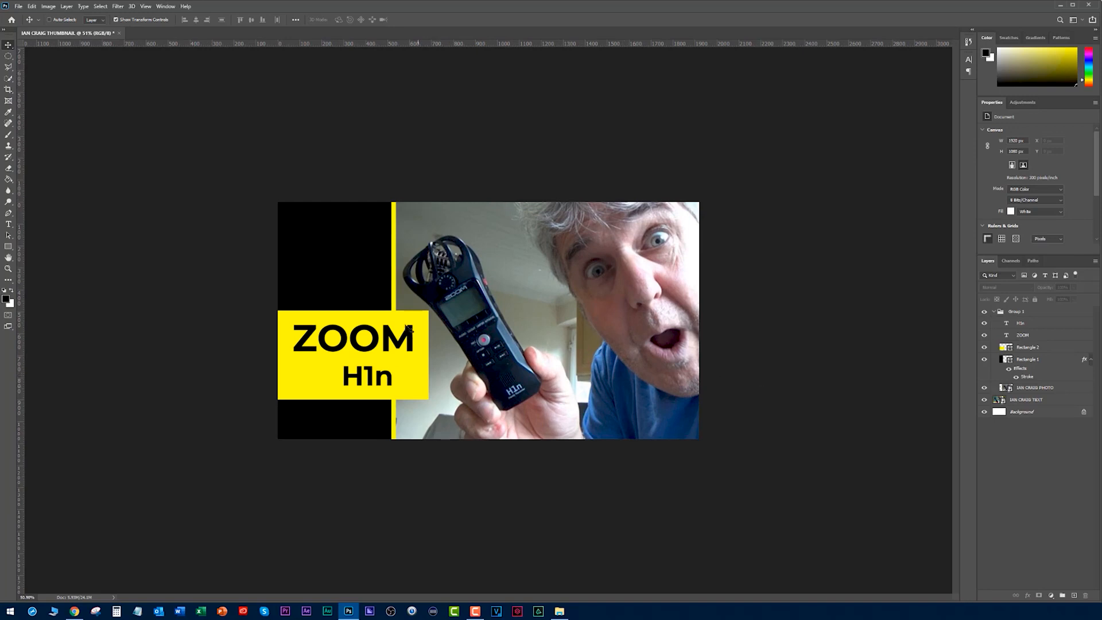
double_click(1010, 360)
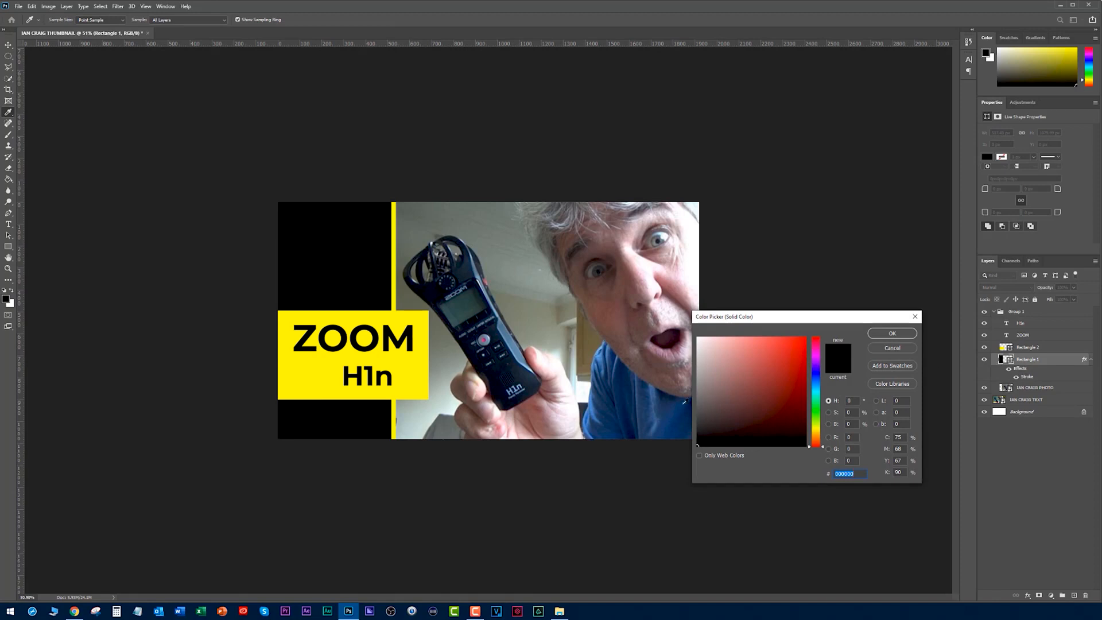
click(605, 358)
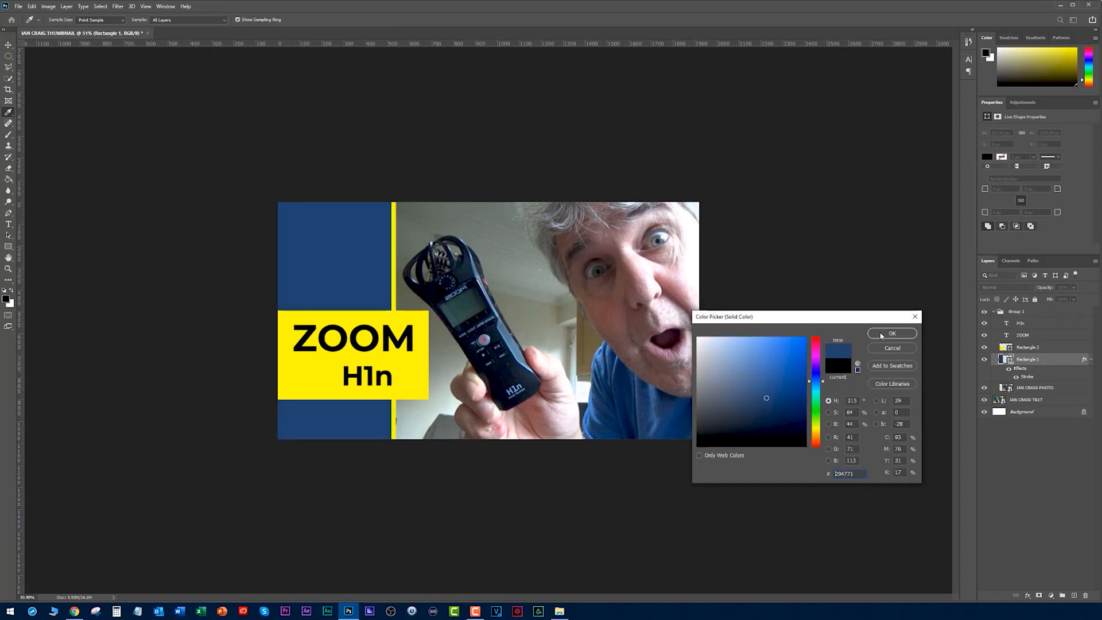
click(891, 348)
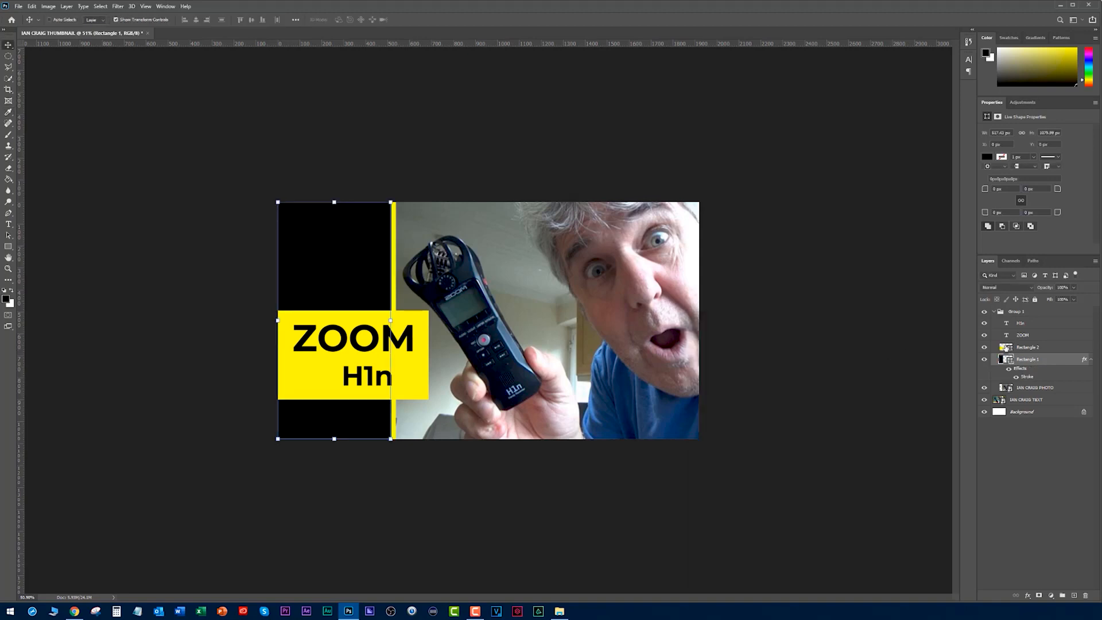
- Recolour the yellow rectangle behind ZOOM H1n with the light blue #588fd4 sampled from the shirt, and copy its hex code
double_click(1005, 347)
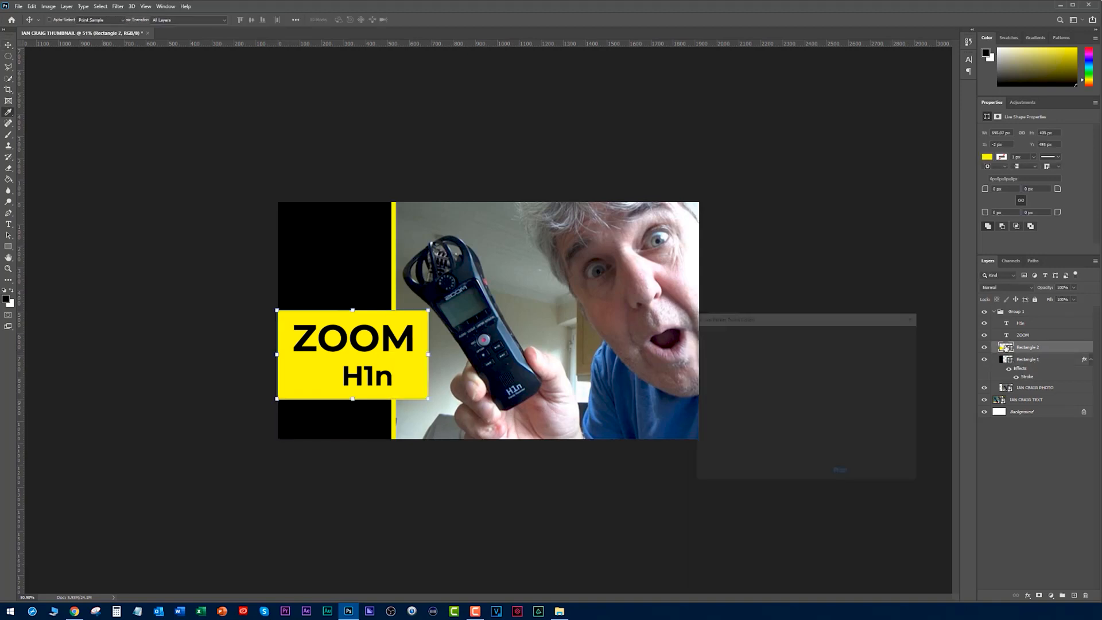
click(603, 354)
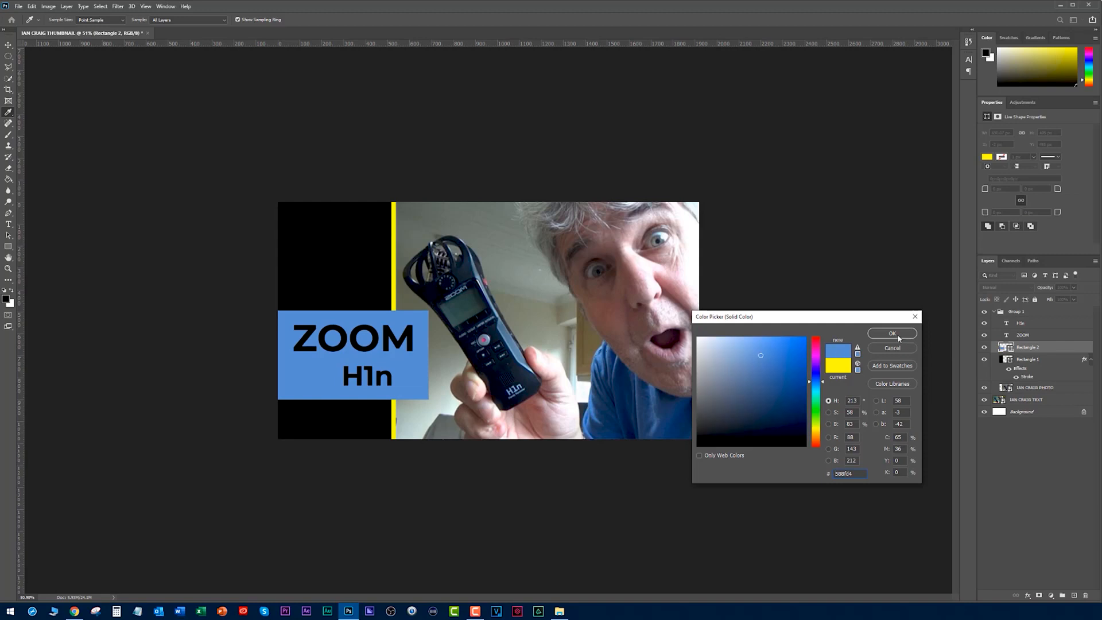
double_click(860, 475)
key(ctrl+c)
click(892, 333)
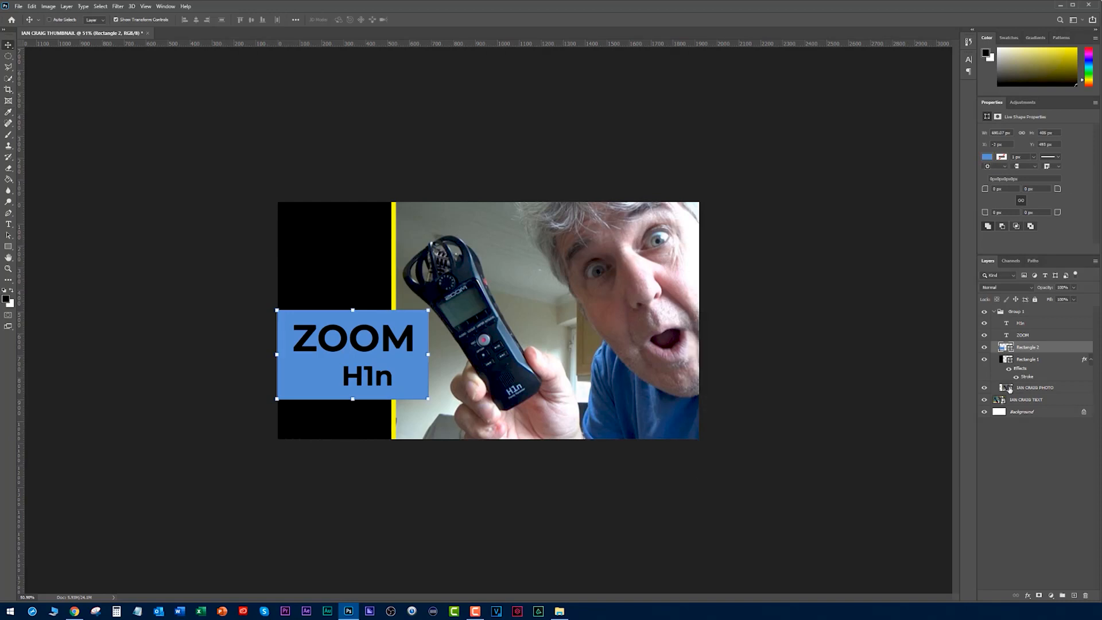
- Set the black rectangle's stroke colour to the copied blue #588fd4 so it matches the title box
double_click(1027, 377)
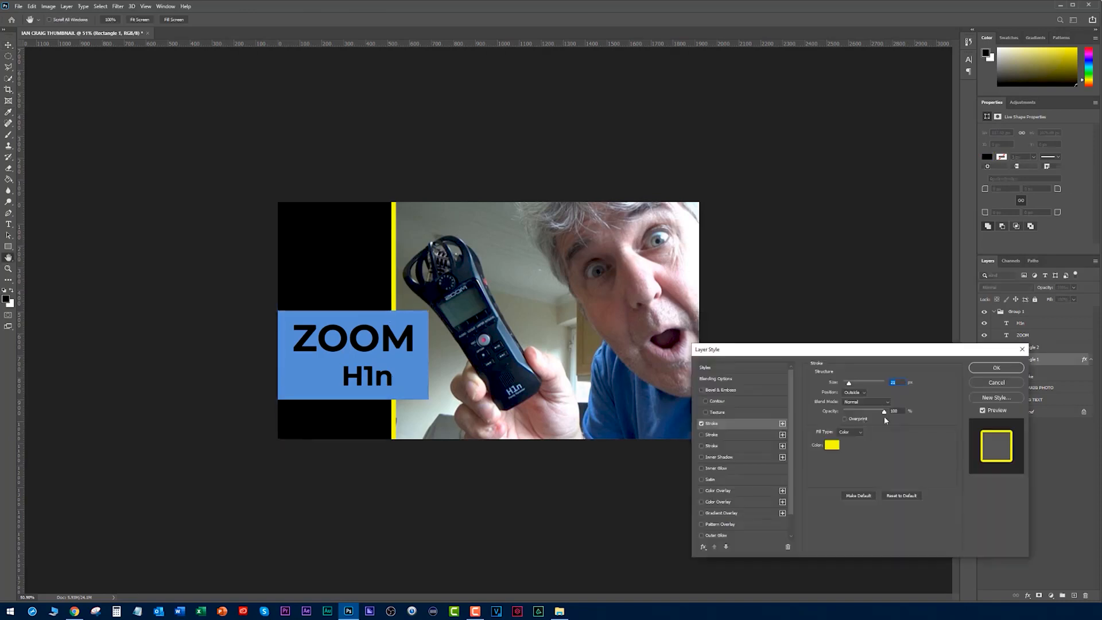
click(830, 446)
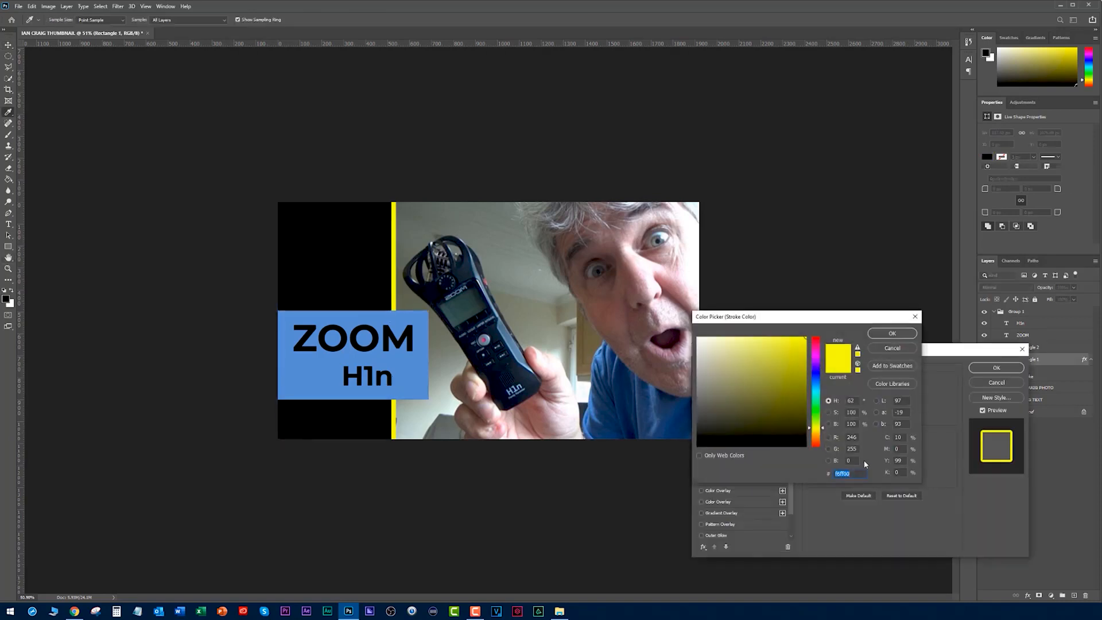
key(ctrl+v)
click(892, 333)
click(985, 370)
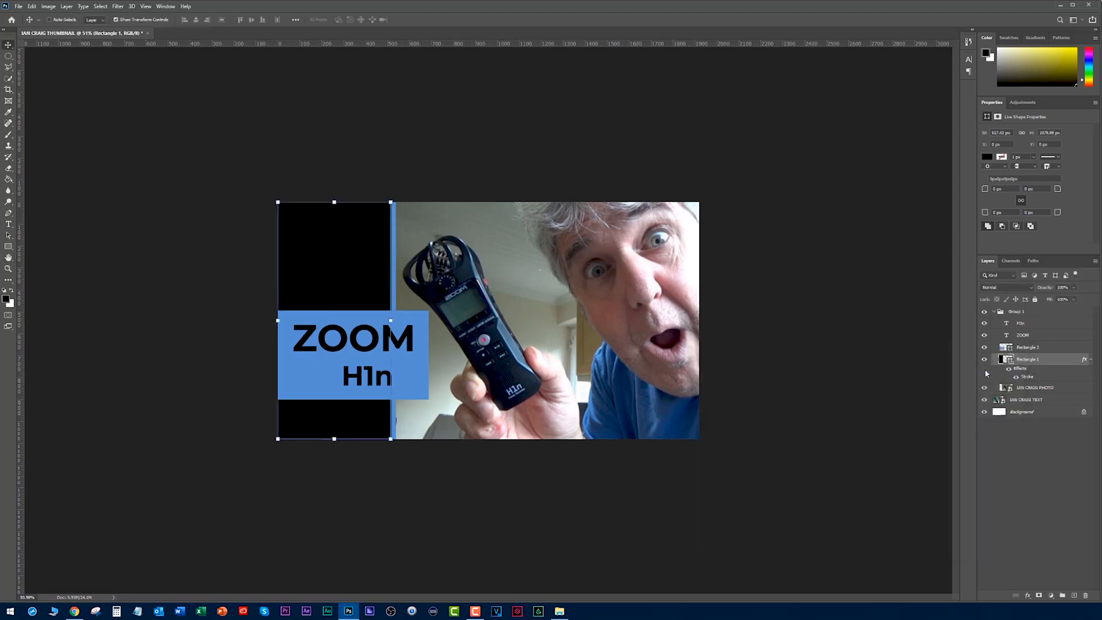
- View the blue version at thumbnail size, then revert the title box and the stroke to yellow
scroll(828, 322, down, 4)
click(822, 327)
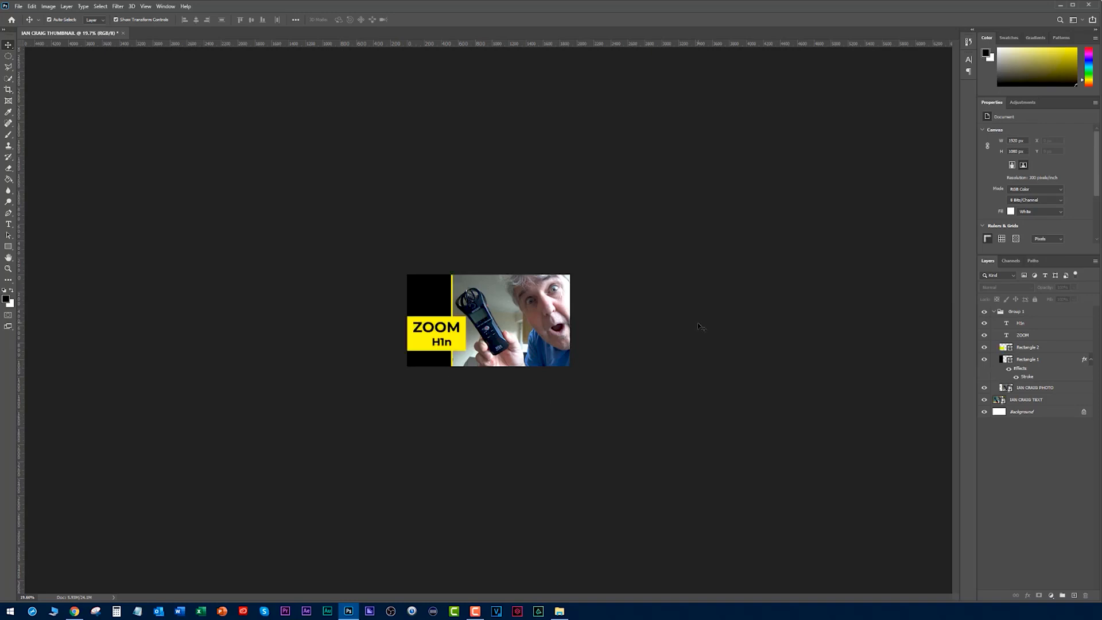
scroll(638, 322, down, 1)
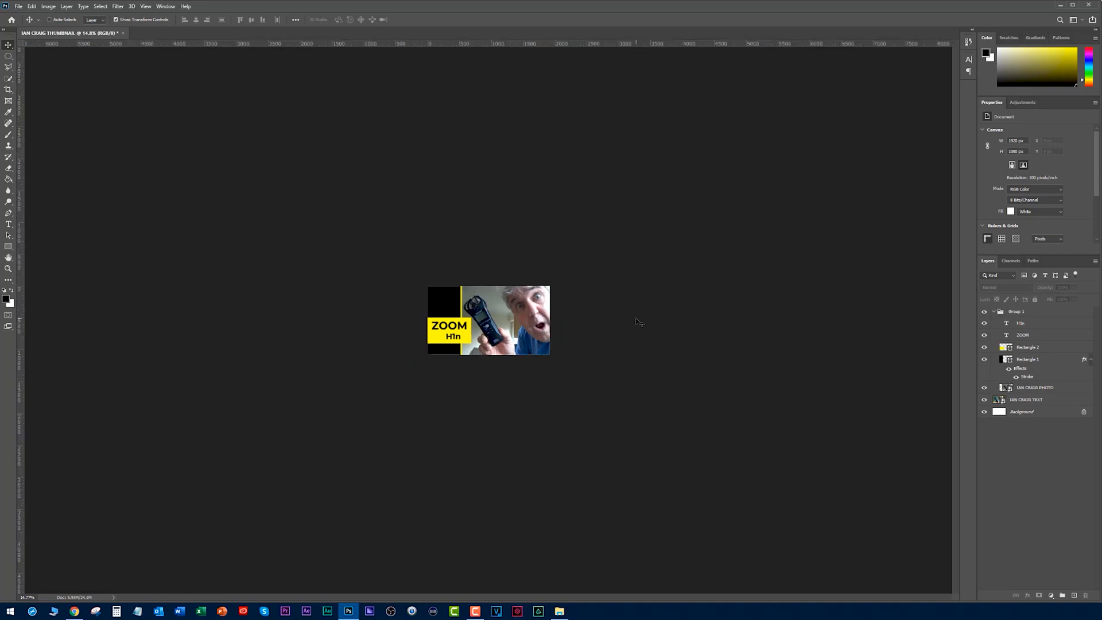
scroll(638, 322, up, 4)
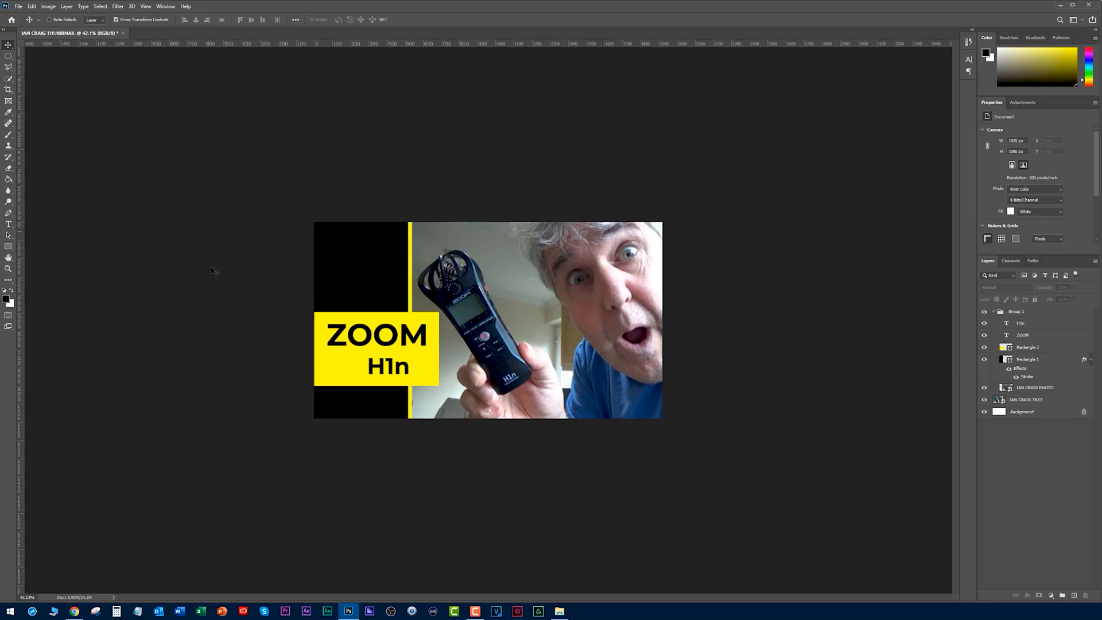
- Check the existing uploads on the YouTube channel and examine the yellow and black design at several sizes
key(alt+Tab)
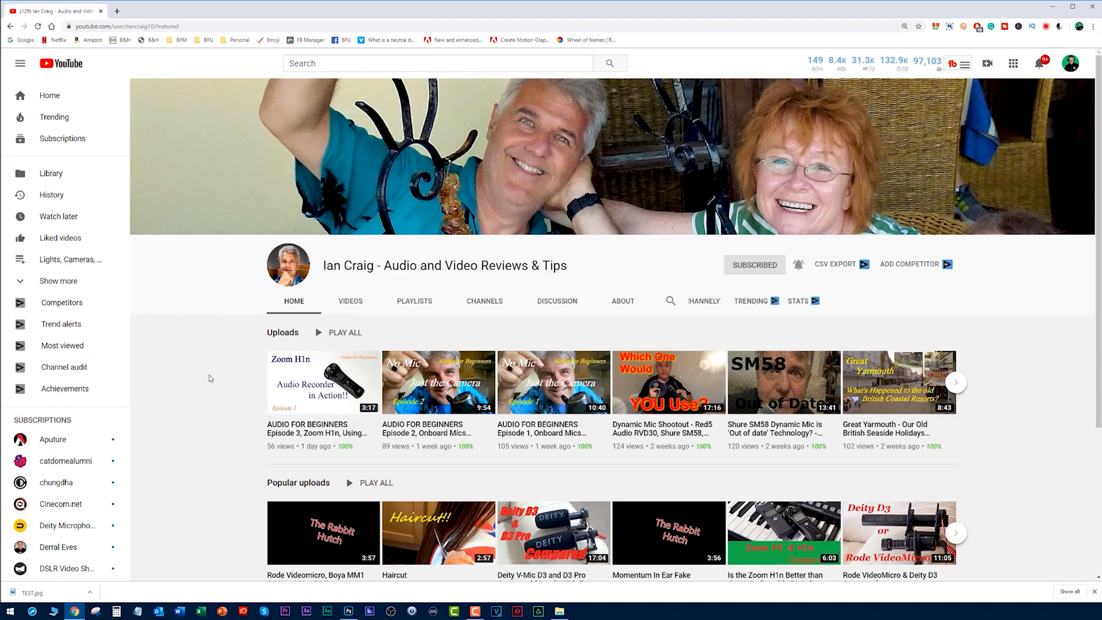
key(alt+Tab)
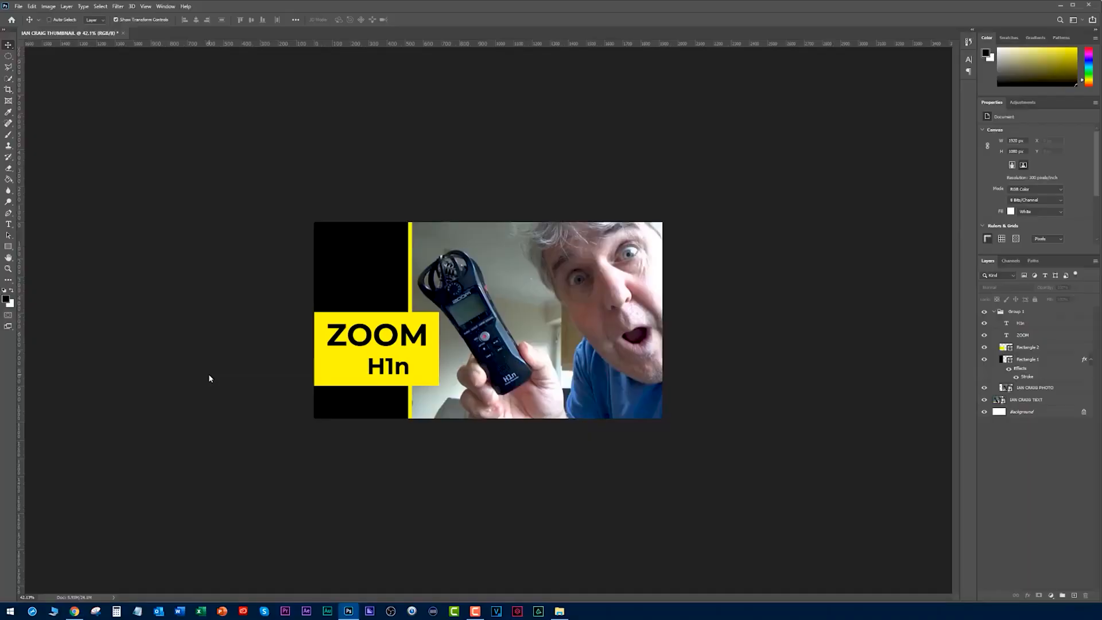
scroll(396, 346, down, 2)
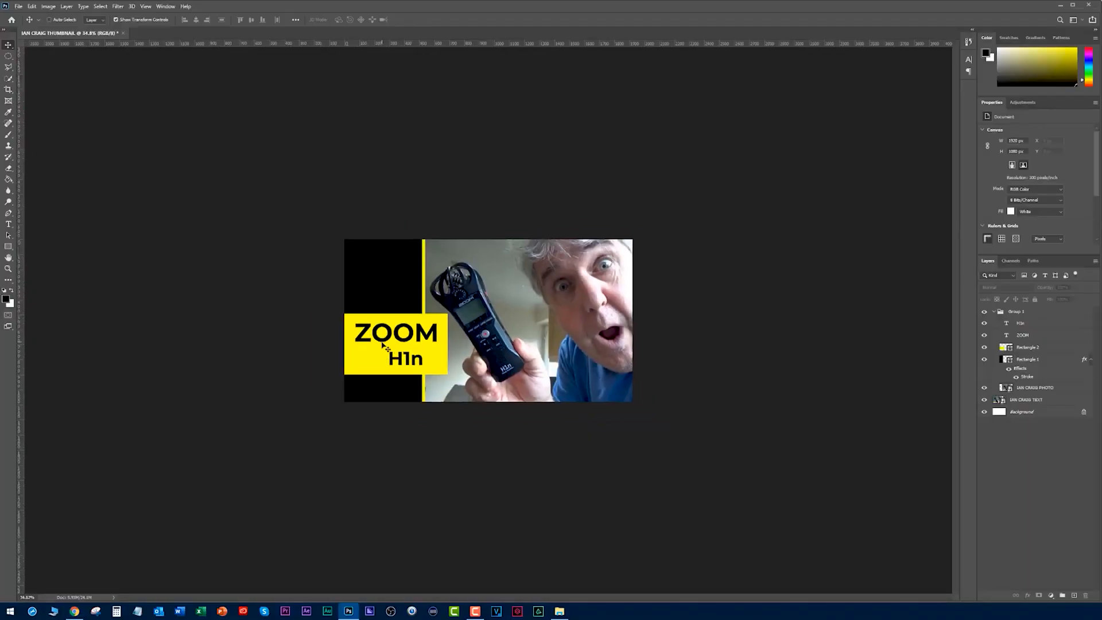
scroll(412, 315, up, 1)
scroll(412, 315, up, 4)
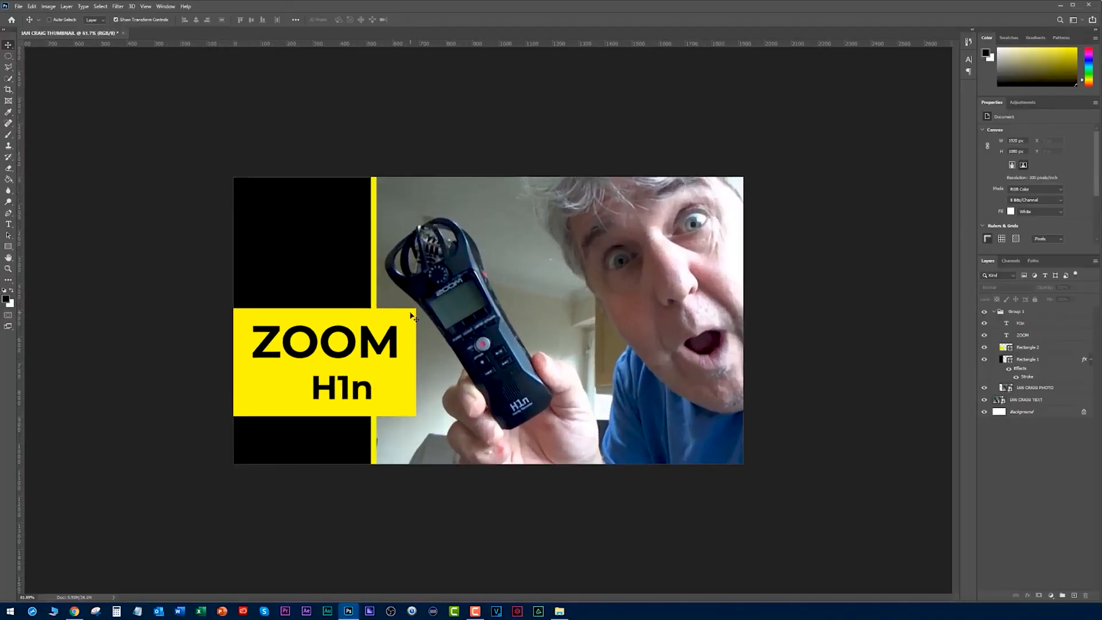
scroll(412, 316, down, 3)
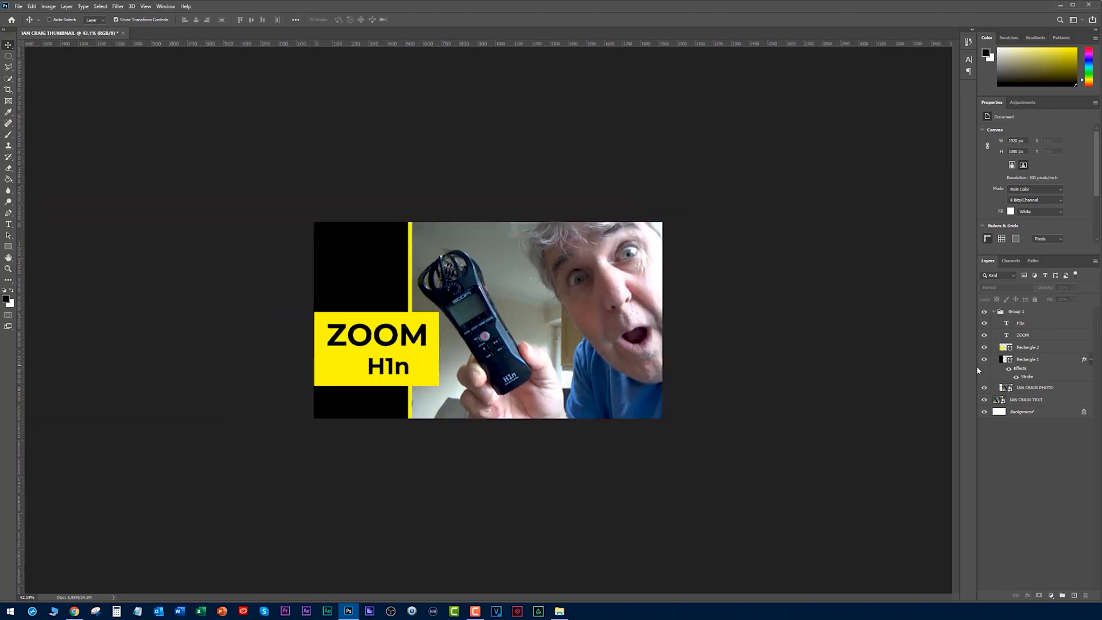
- Hide and show the design group at normal and reduced size to compare it with the original thumbnail, leaving the group shown
click(984, 313)
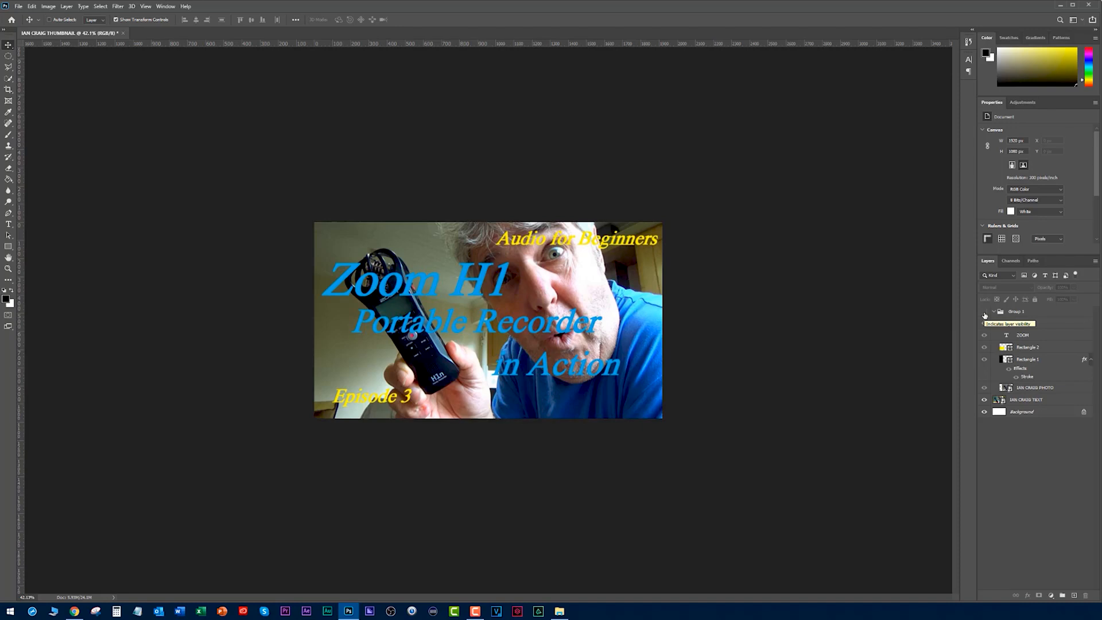
click(985, 313)
scroll(815, 319, down, 3)
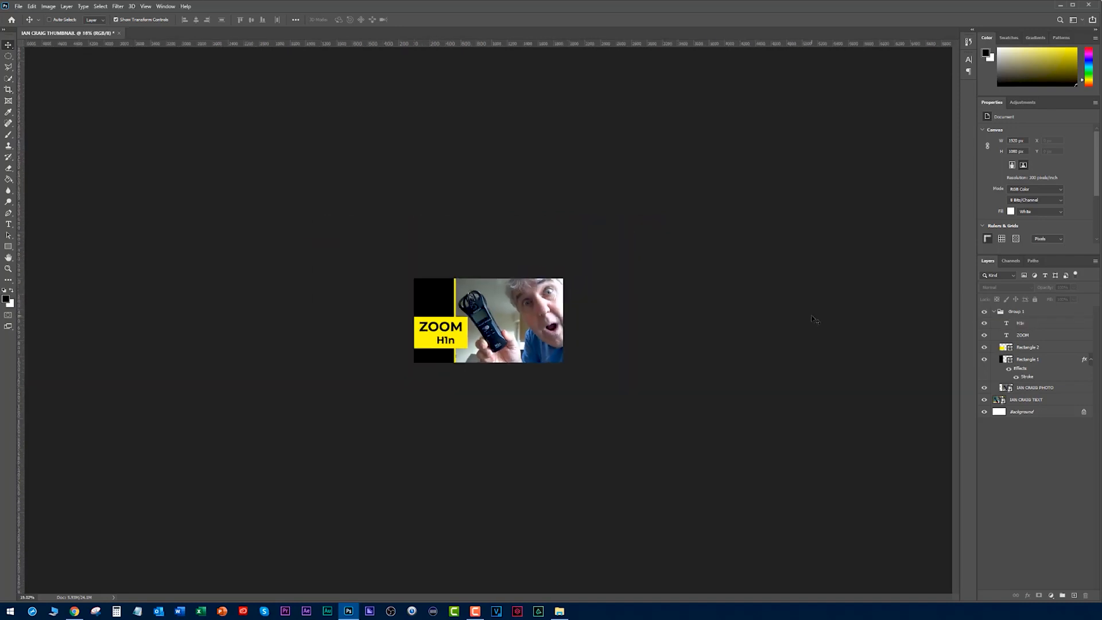
click(984, 313)
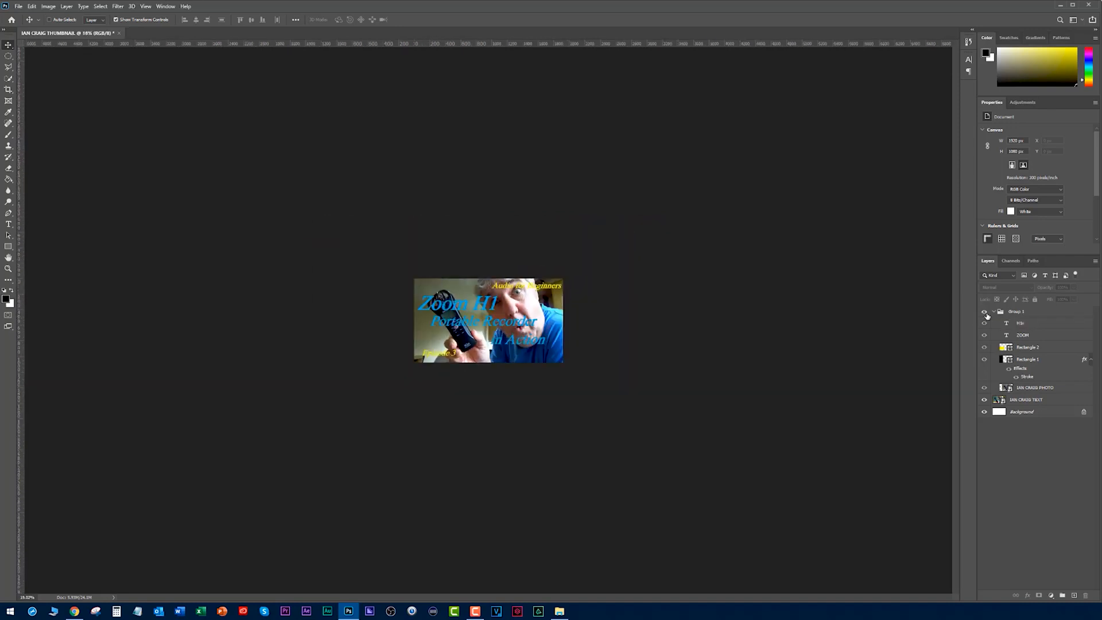
click(985, 313)
scroll(688, 359, up, 3)
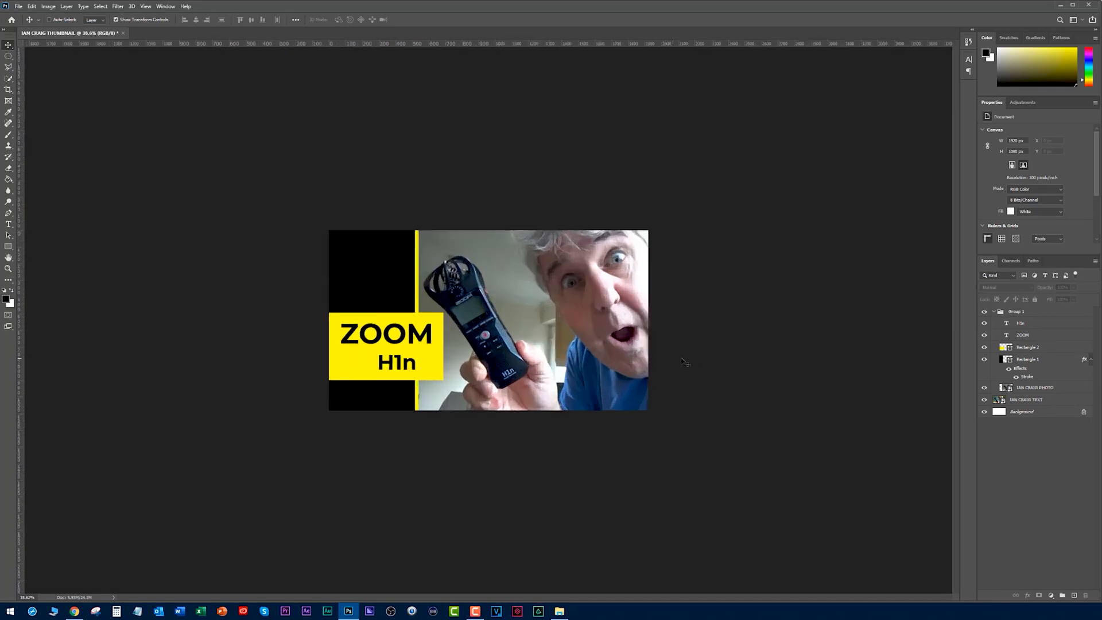
scroll(779, 347, up, 3)
scroll(780, 347, down, 2)
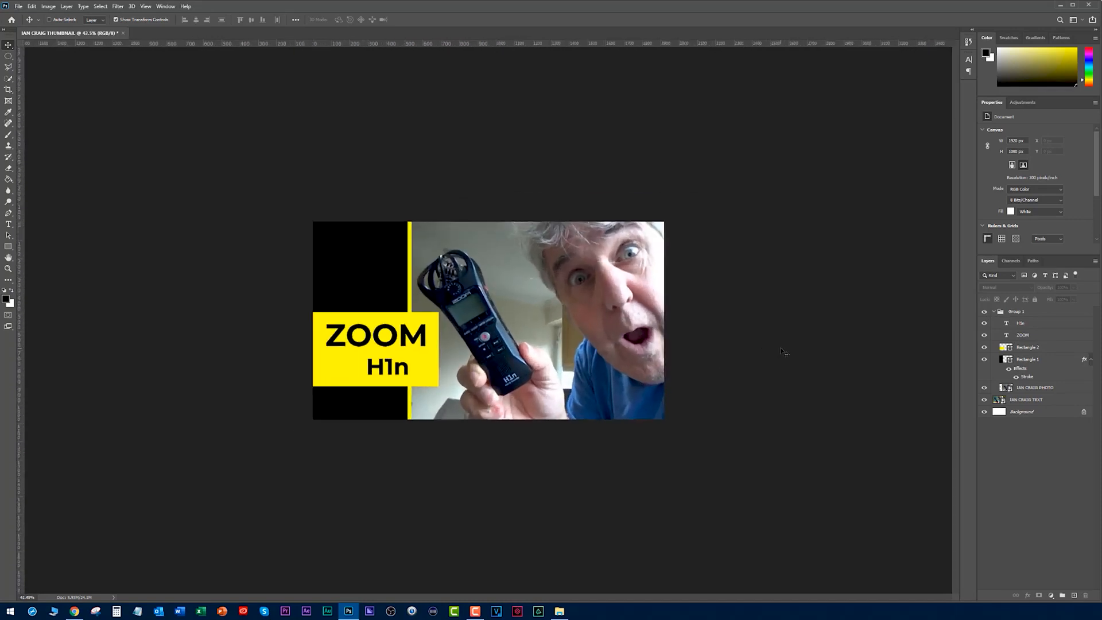
- Hide the original text thumbnail layer and select the subject of the photo layer with Select Subject
scroll(780, 349, up, 1)
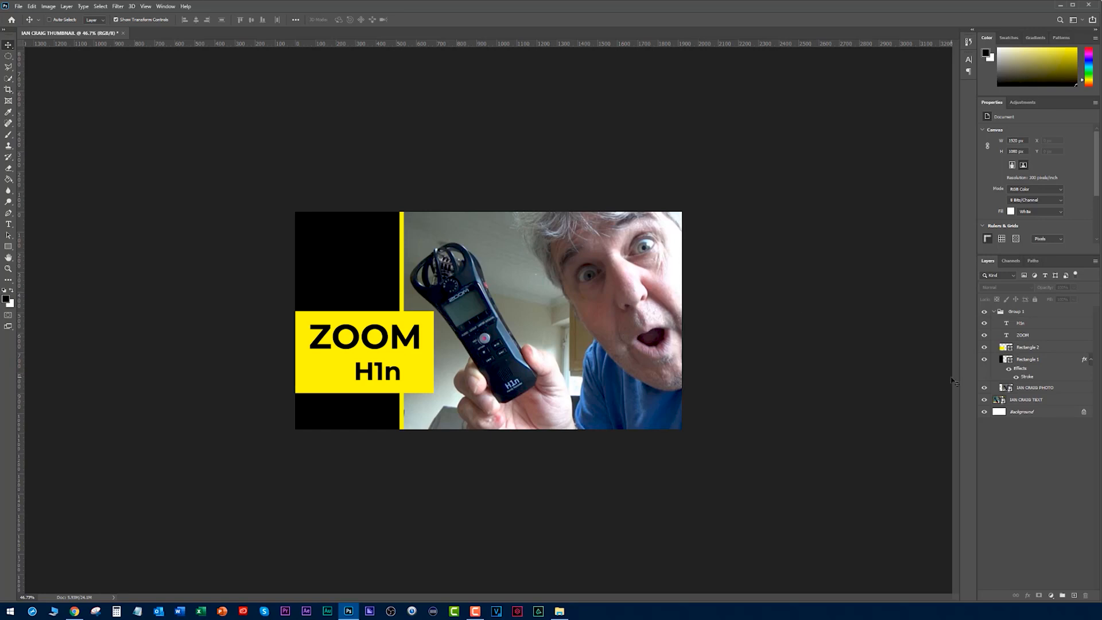
click(1011, 389)
click(985, 389)
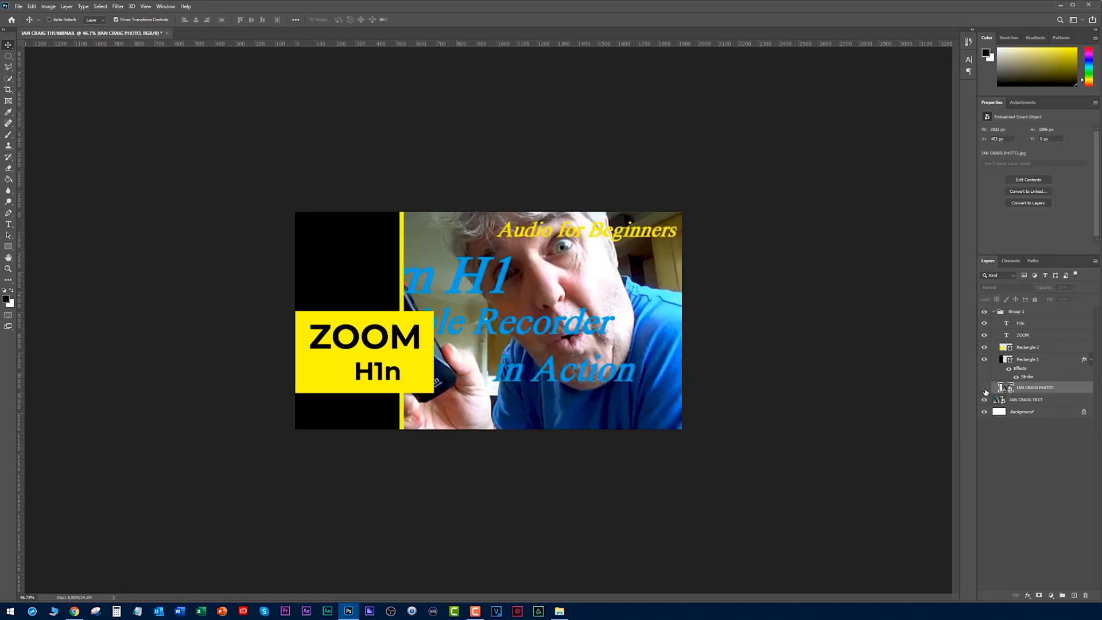
click(985, 390)
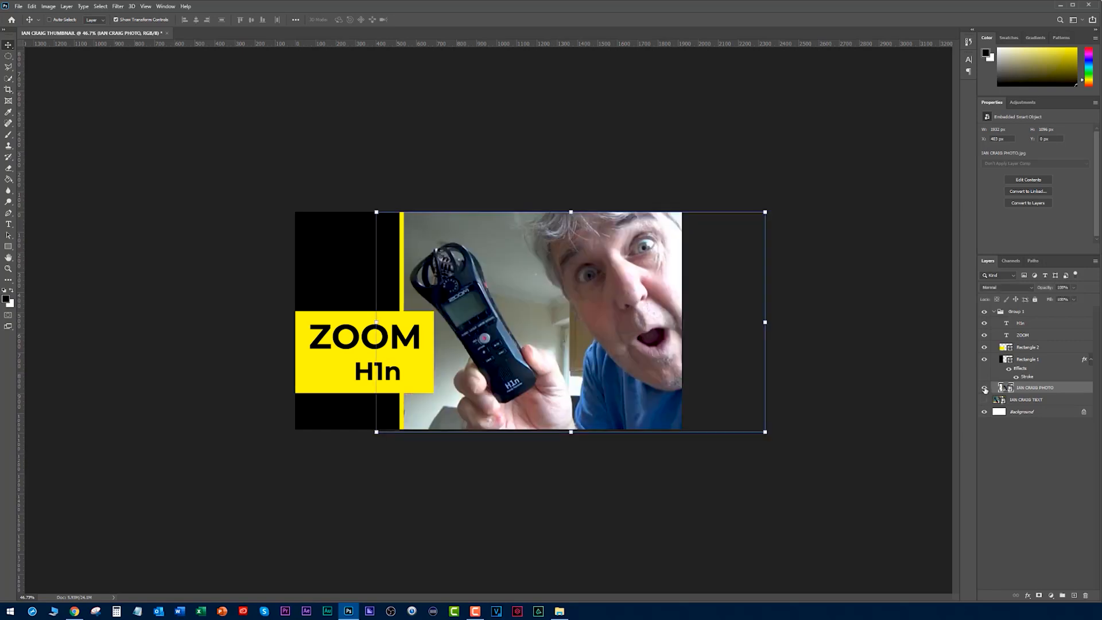
click(984, 389)
click(985, 389)
click(101, 7)
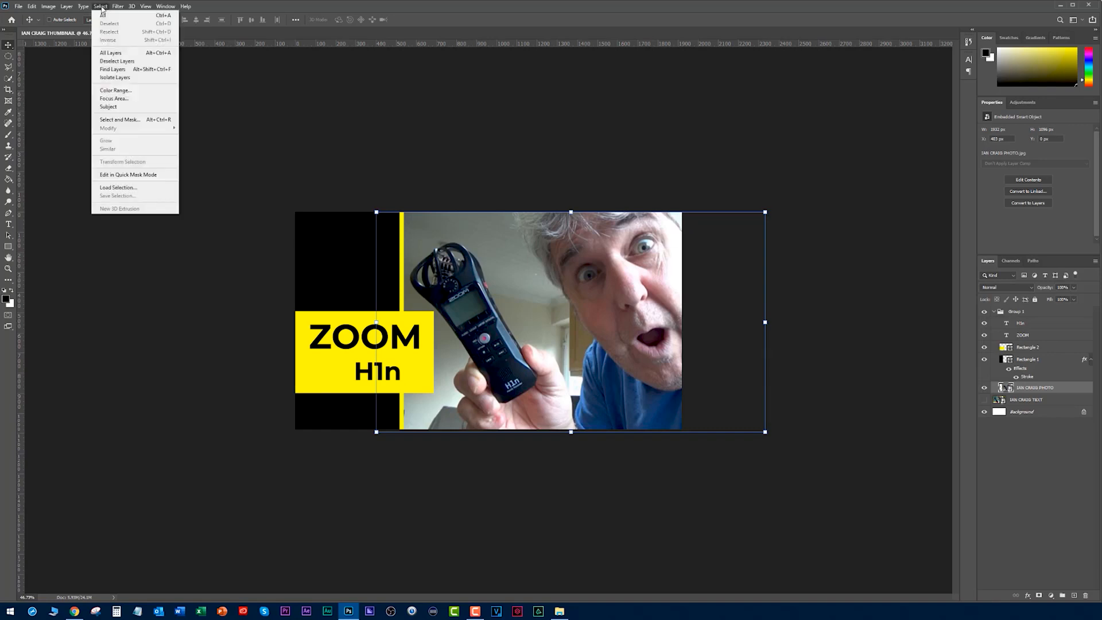
click(109, 108)
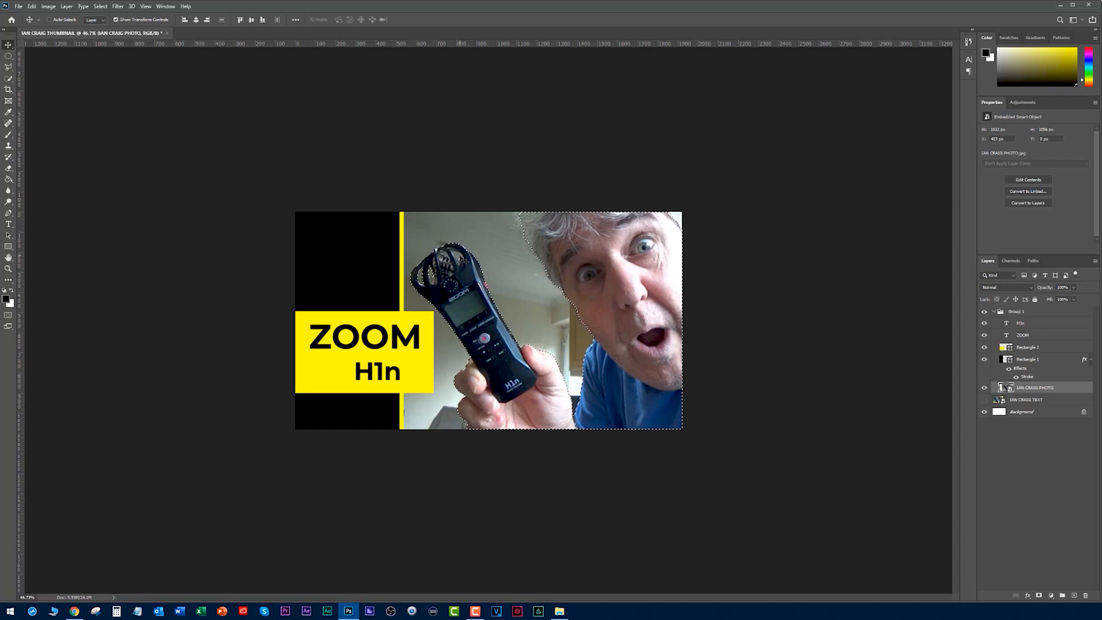
- Subtract the background gaps in the recorder's microphone guard from the selection with the Quick Selection tool
click(8, 78)
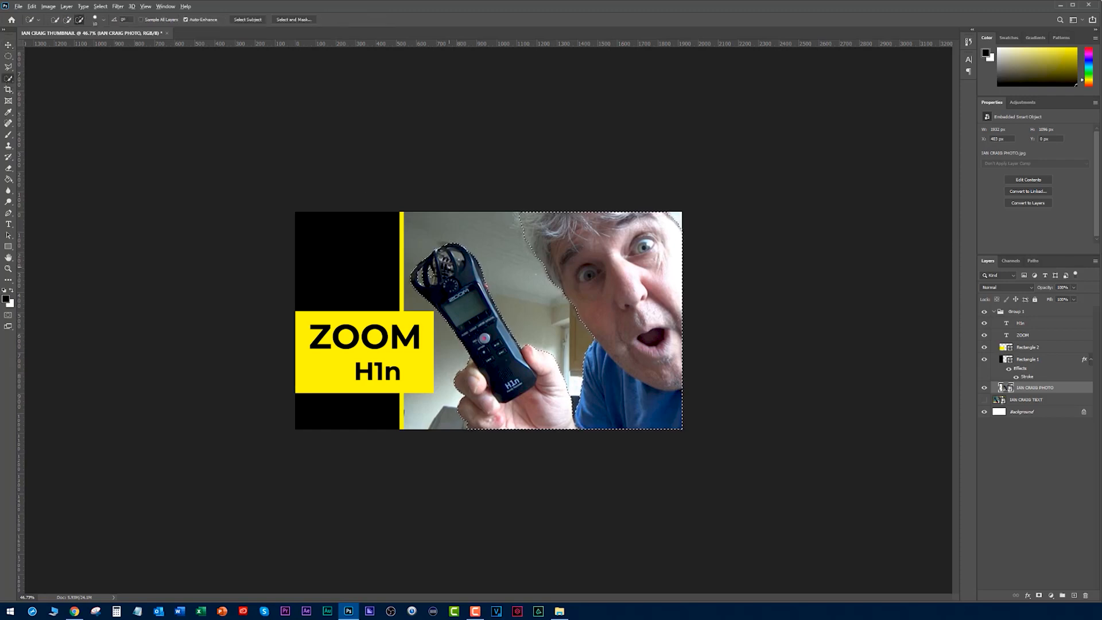
scroll(449, 267, up, 6)
scroll(448, 267, up, 3)
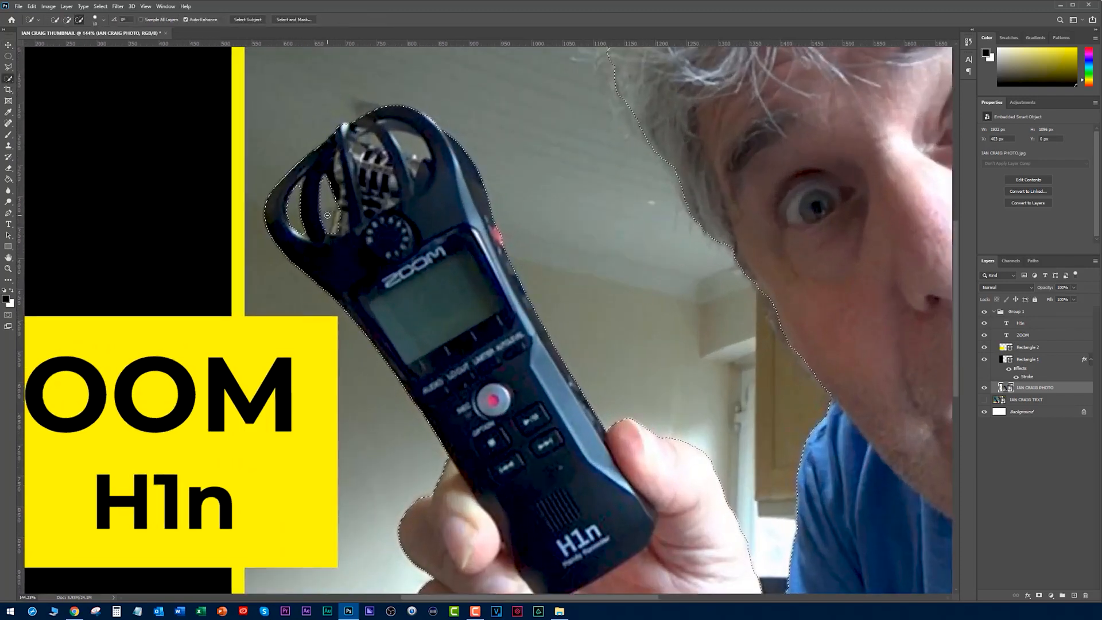
drag(403, 139, 422, 151)
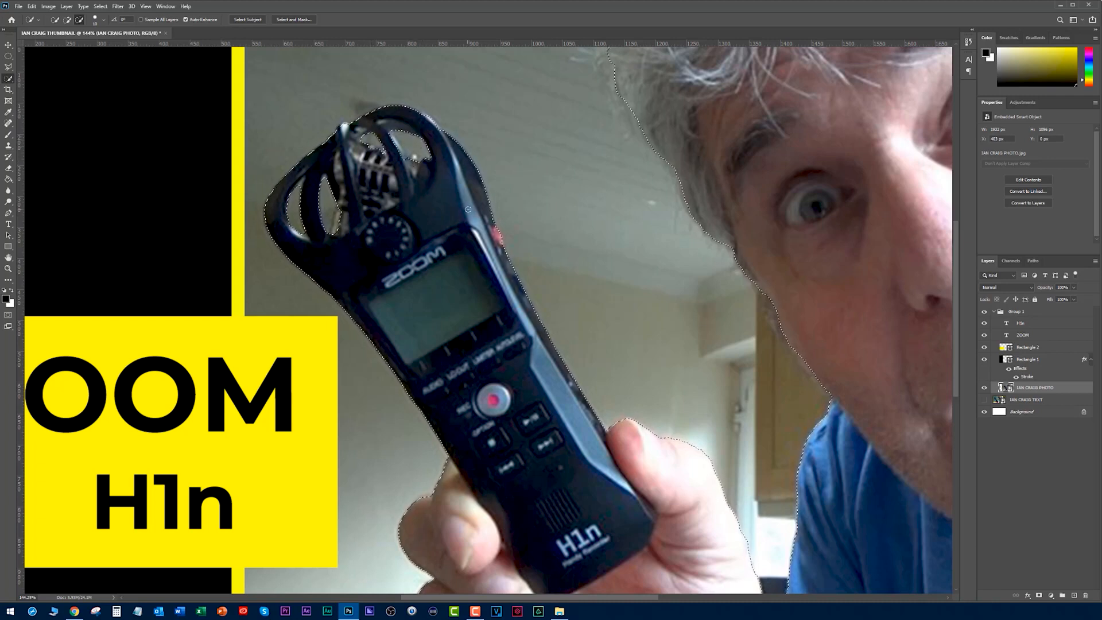
scroll(468, 210, down, 2)
scroll(467, 209, down, 3)
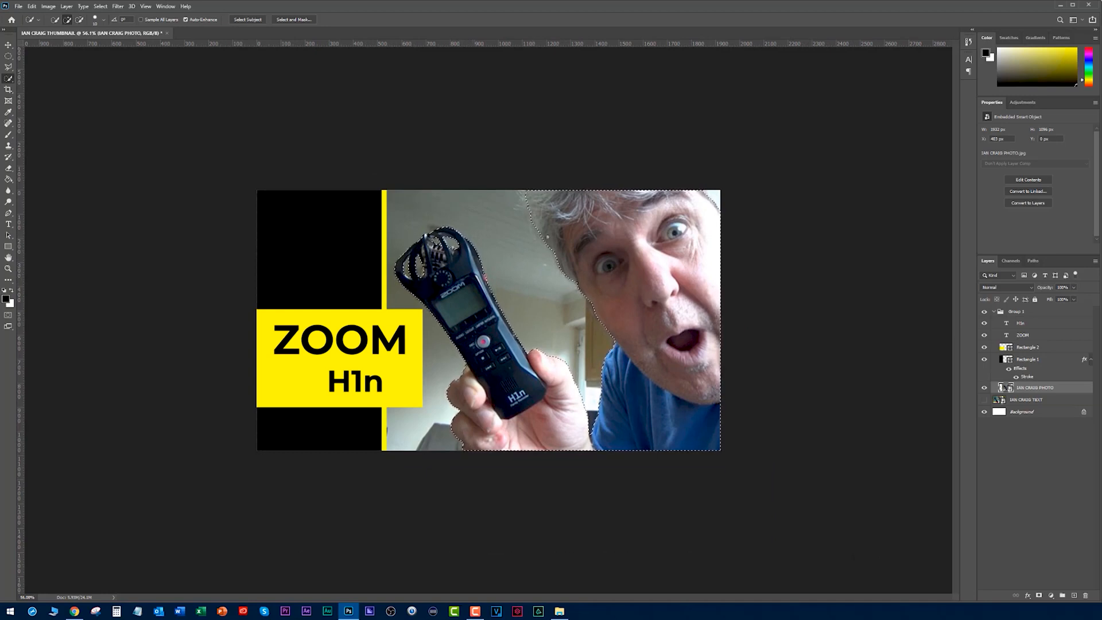
- Enlarge the Quick Selection brush and check the selection edges around the man's hair and head
scroll(707, 201, up, 4)
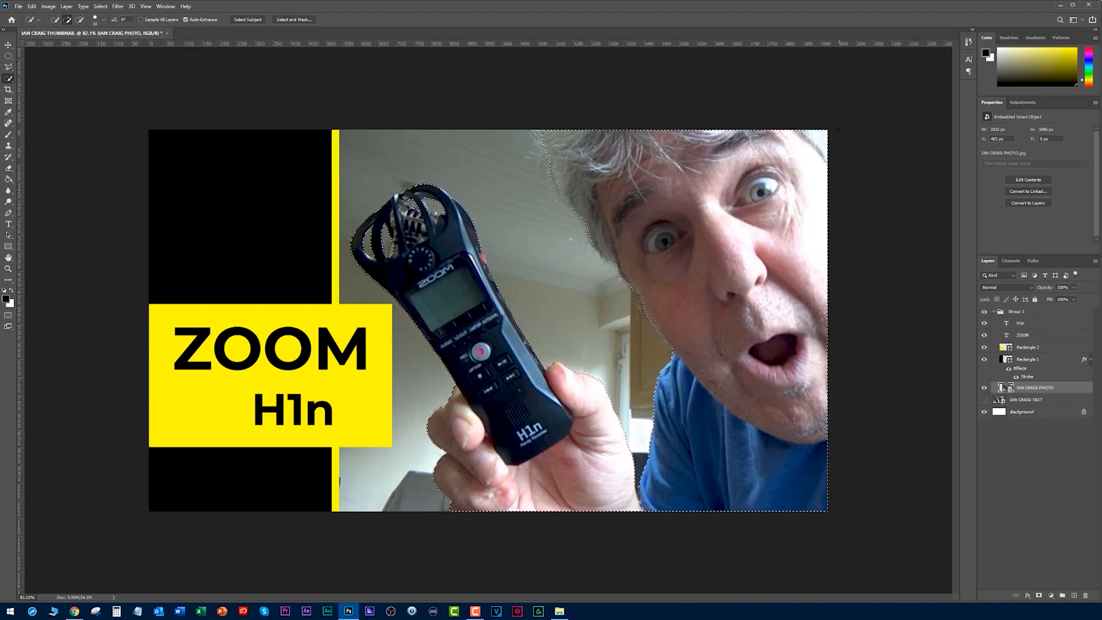
key(bracketright)
key(bracketright)
key(bracketright)
key(bracketright)
key(bracketright)
key(bracketright)
key(bracketright)
key(bracketright)
key(bracketright)
key(bracketright)
key(bracketright)
key(bracketright)
key(bracketright)
key(bracketright)
key(bracketright)
key(bracketright)
key(bracketright)
key(bracketleft)
key(bracketleft)
key(bracketleft)
key(bracketleft)
key(bracketleft)
key(bracketleft)
key(bracketleft)
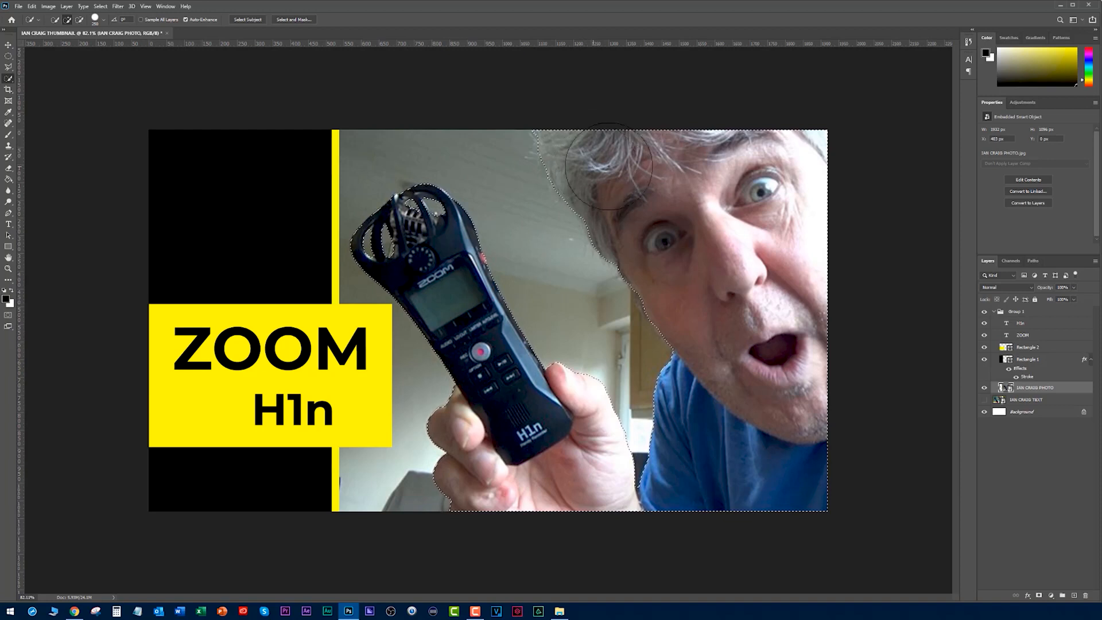
scroll(683, 247, down, 5)
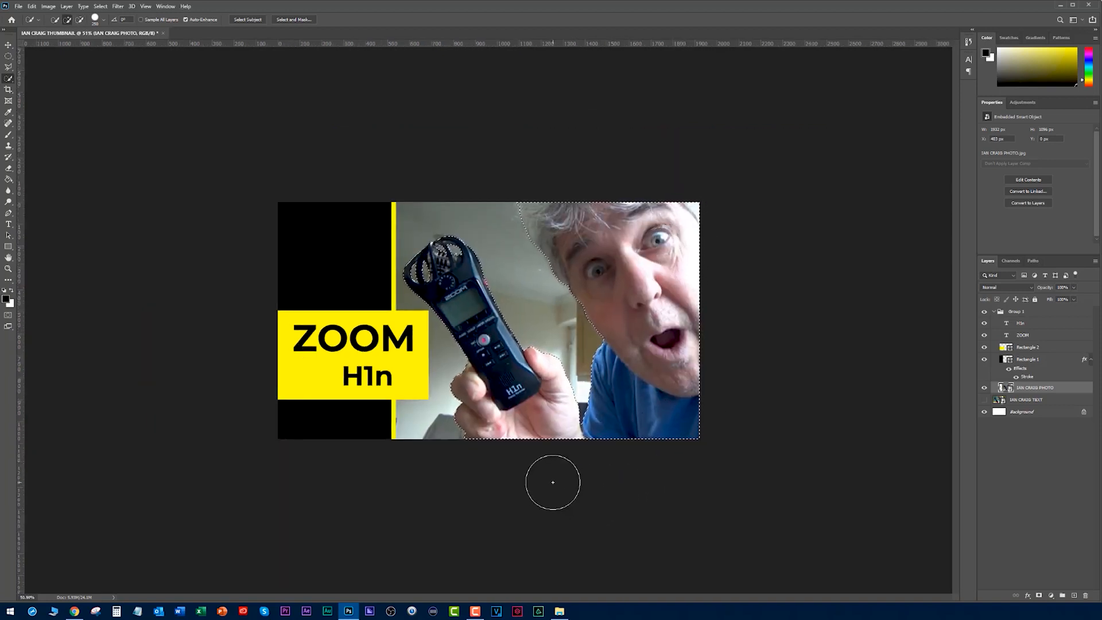
- Copy the selected man and recorder to a new layer and hide the original photo to check the cutout
click(8, 45)
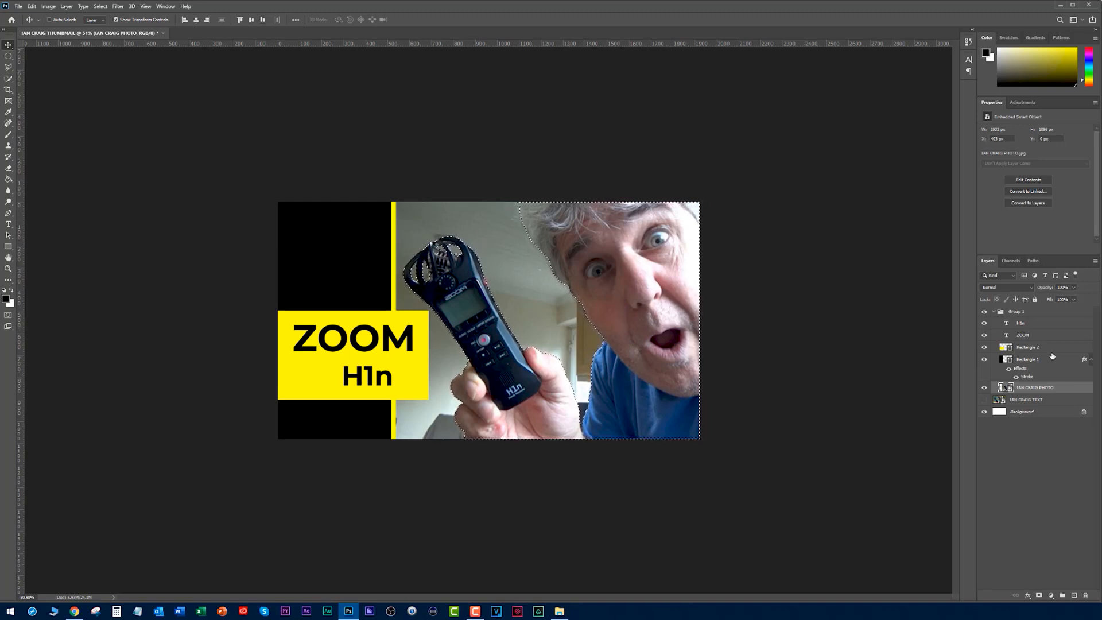
click(984, 387)
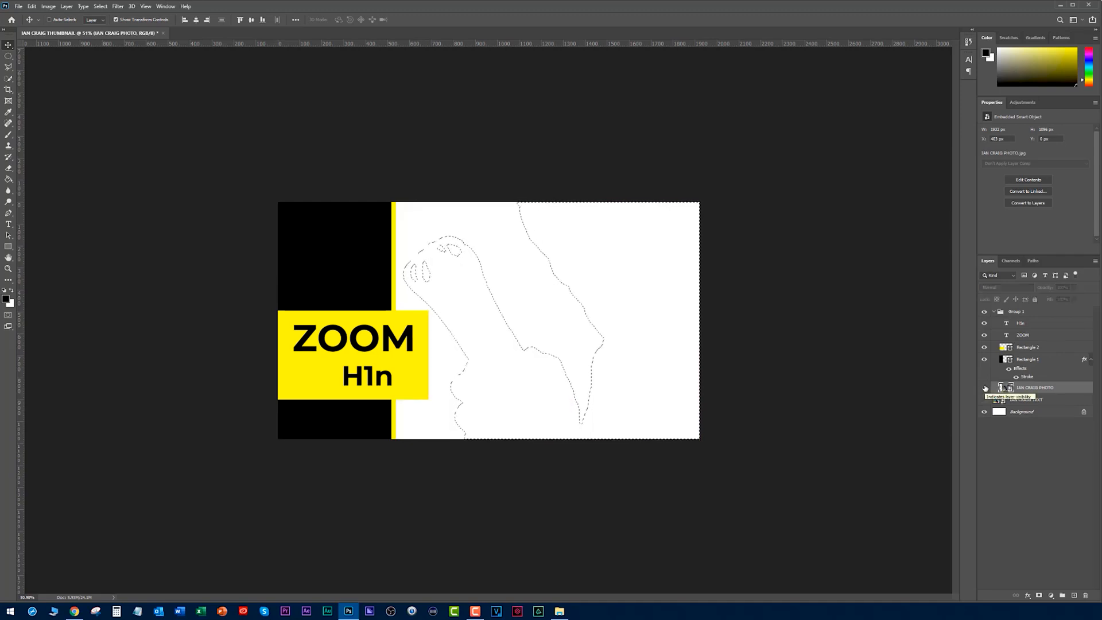
click(985, 388)
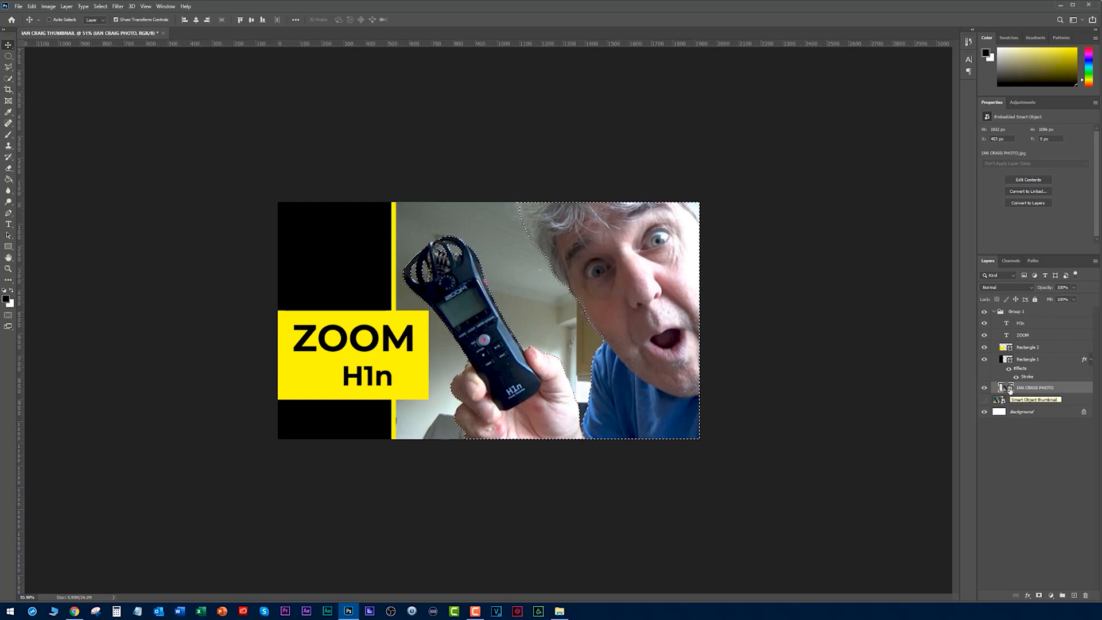
key(ctrl+j)
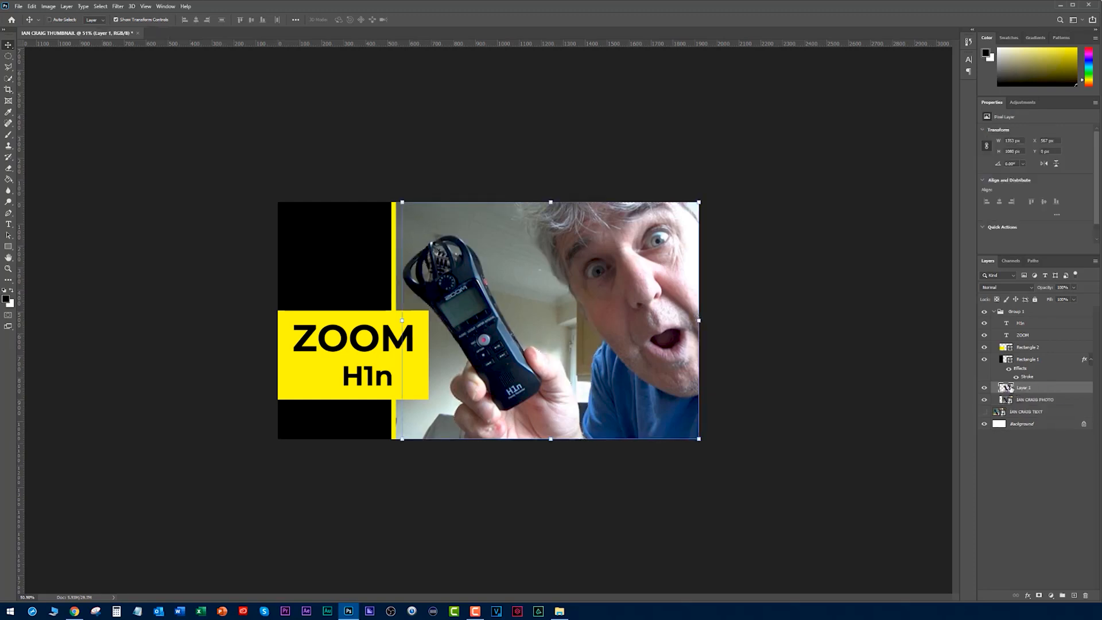
click(983, 400)
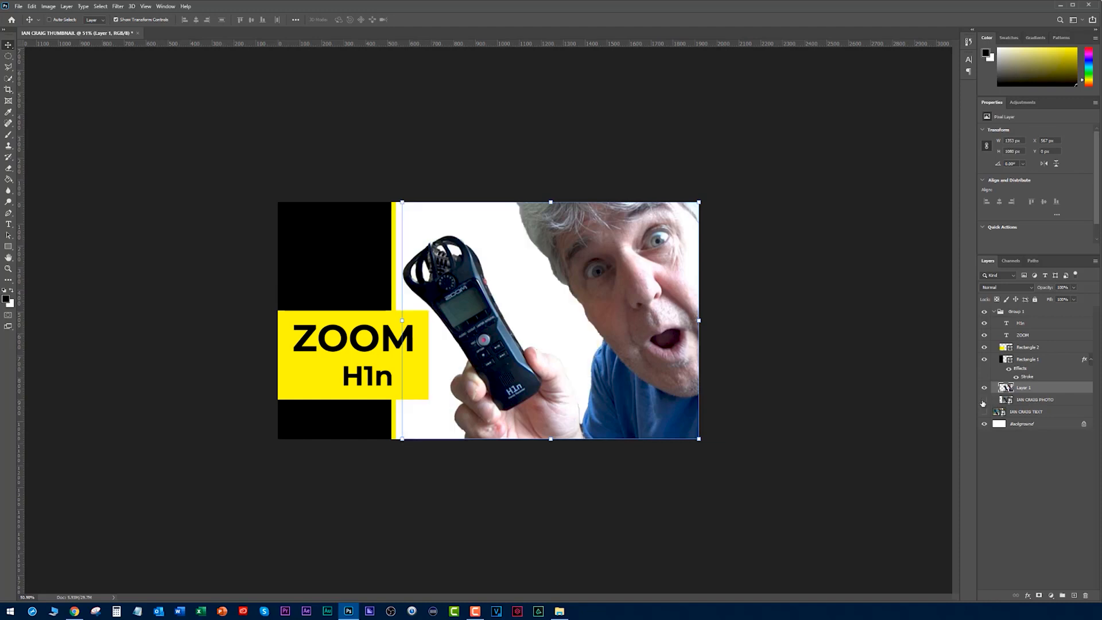
click(876, 393)
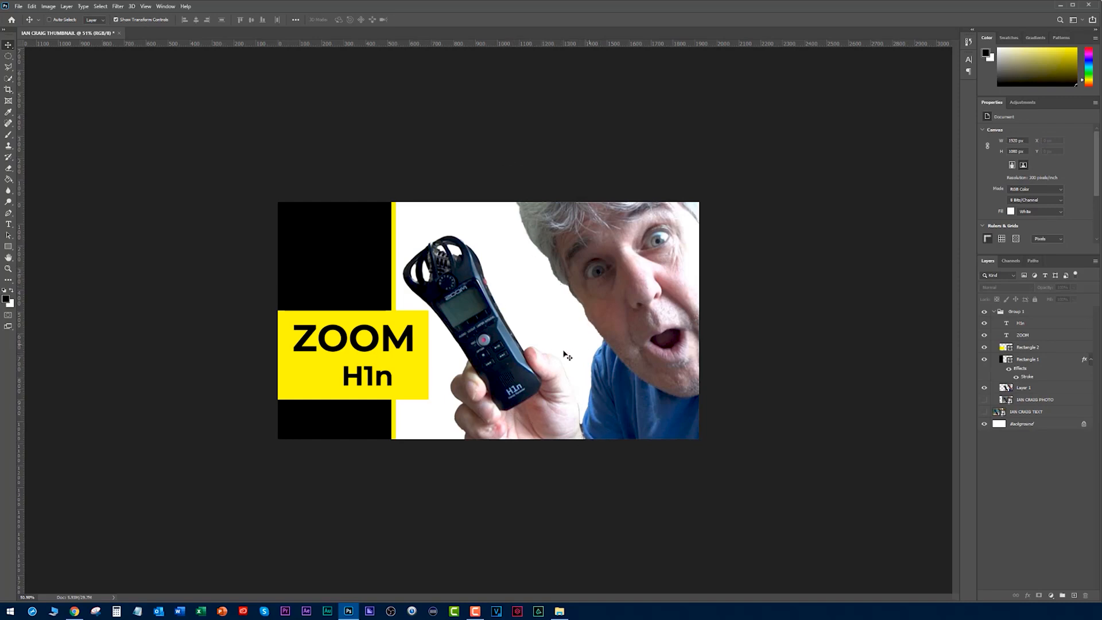
- Show the photo again, hide the cutout layer, and add a Black & White adjustment layer directly above the photo
click(984, 400)
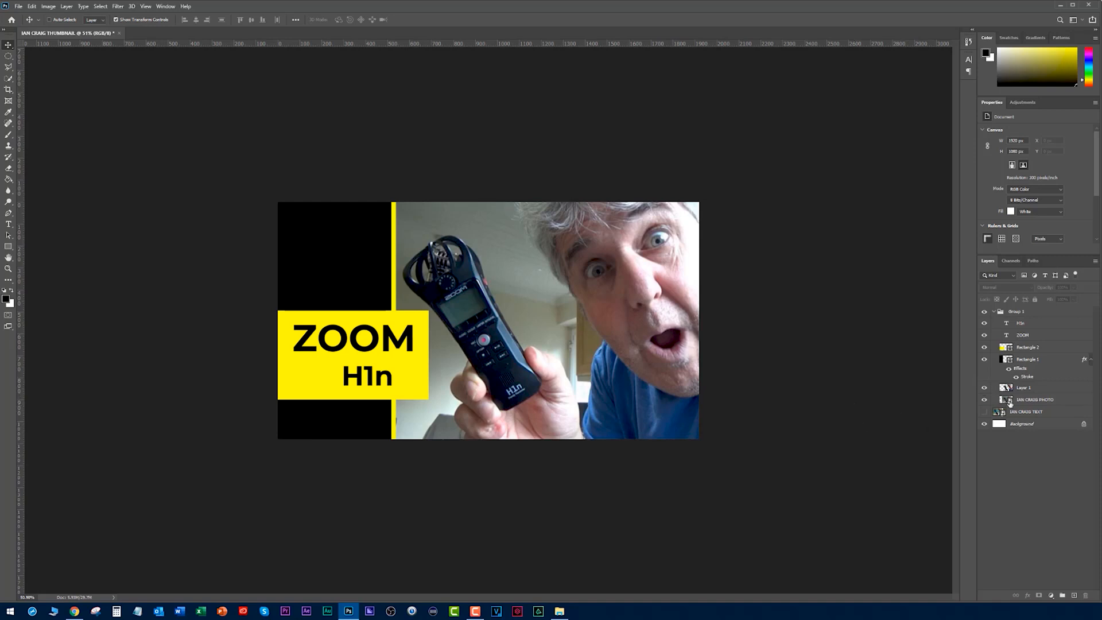
click(1008, 400)
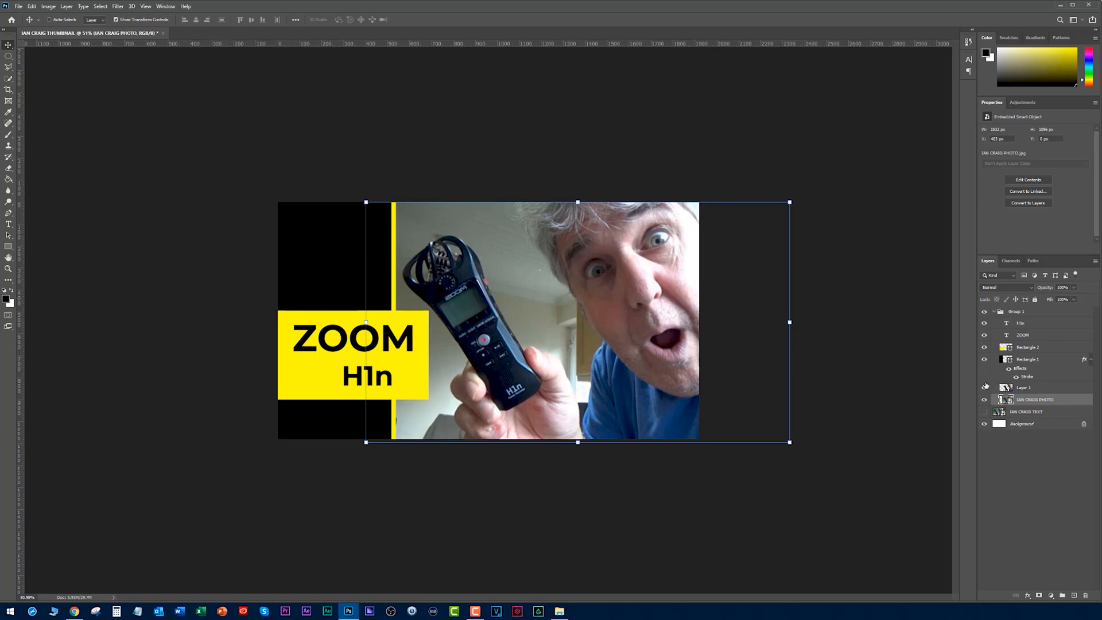
click(984, 389)
click(1051, 595)
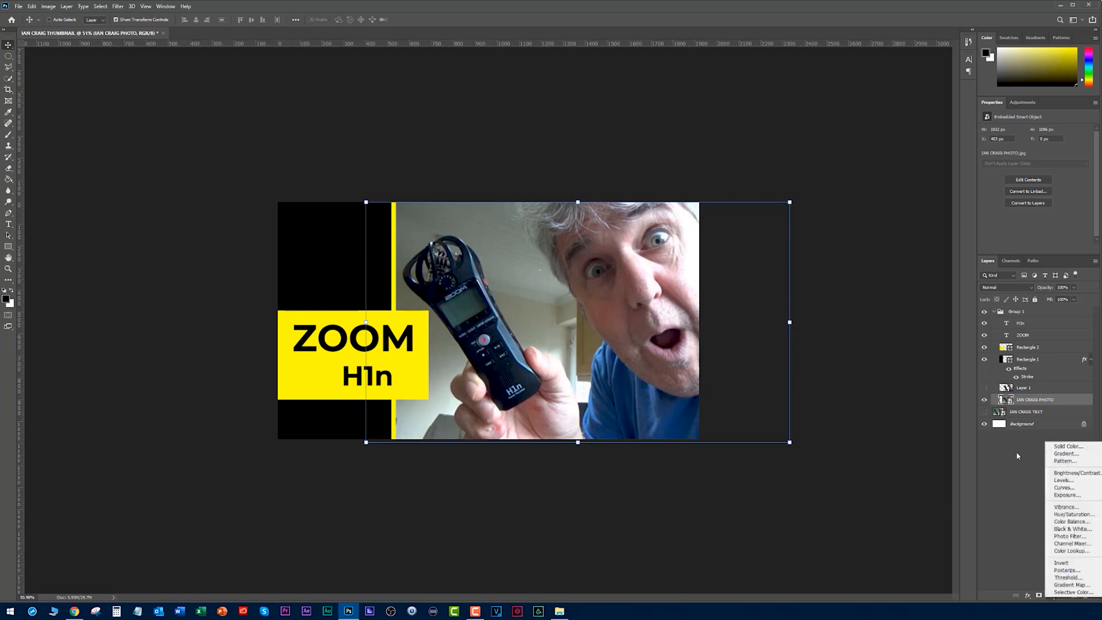
click(1072, 529)
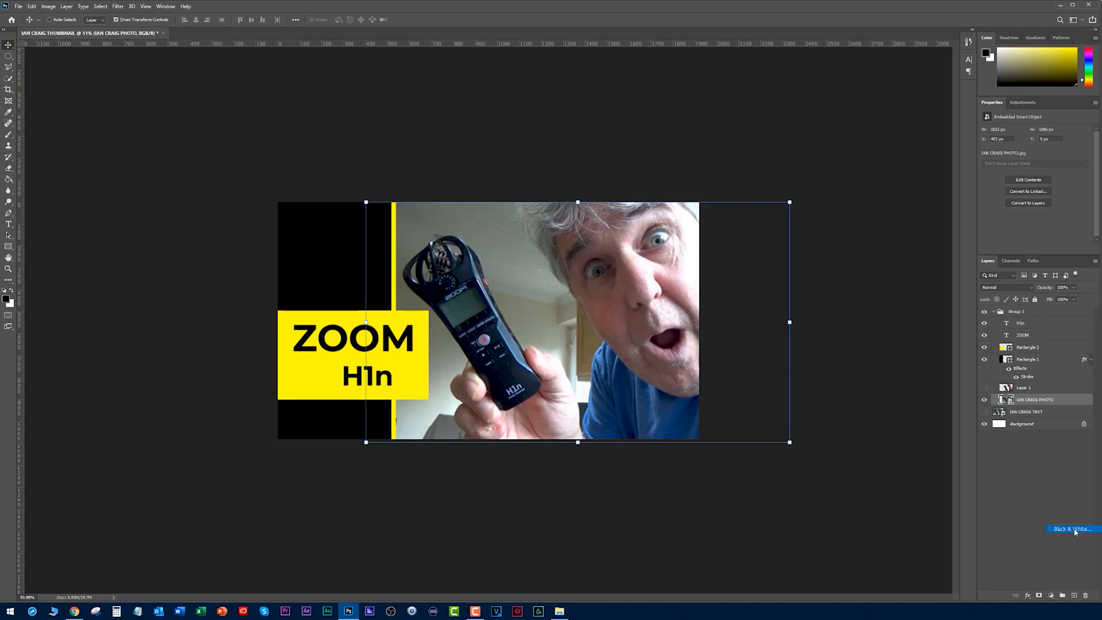
click(873, 412)
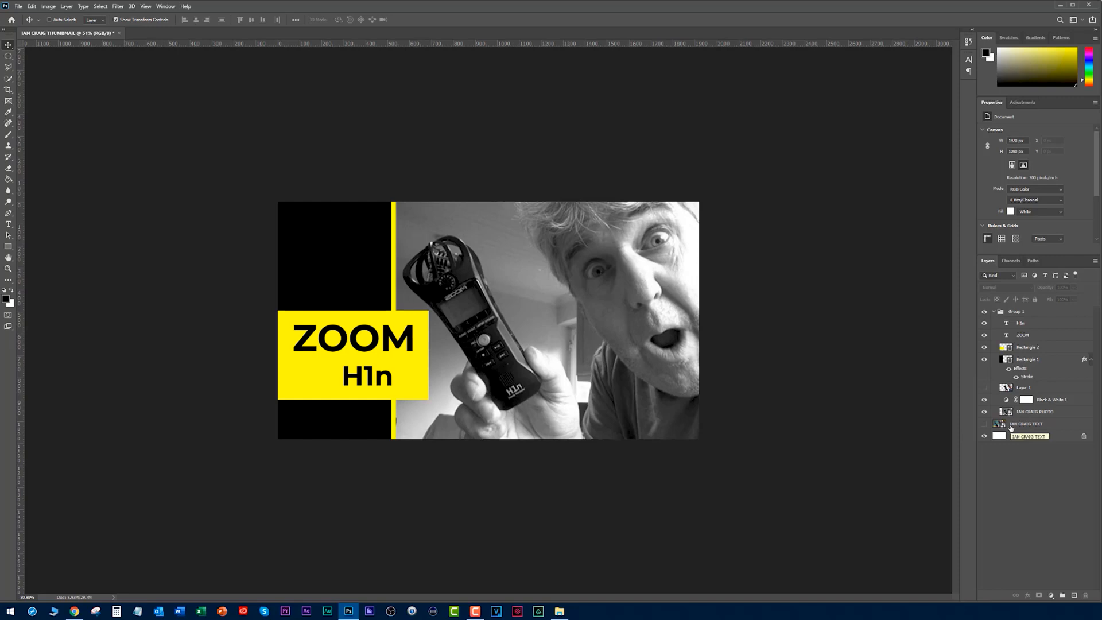
- Compare the cutout and Black & White layers on and off, leaving the coloured cutout shown over the grey background
click(984, 388)
click(984, 400)
click(984, 388)
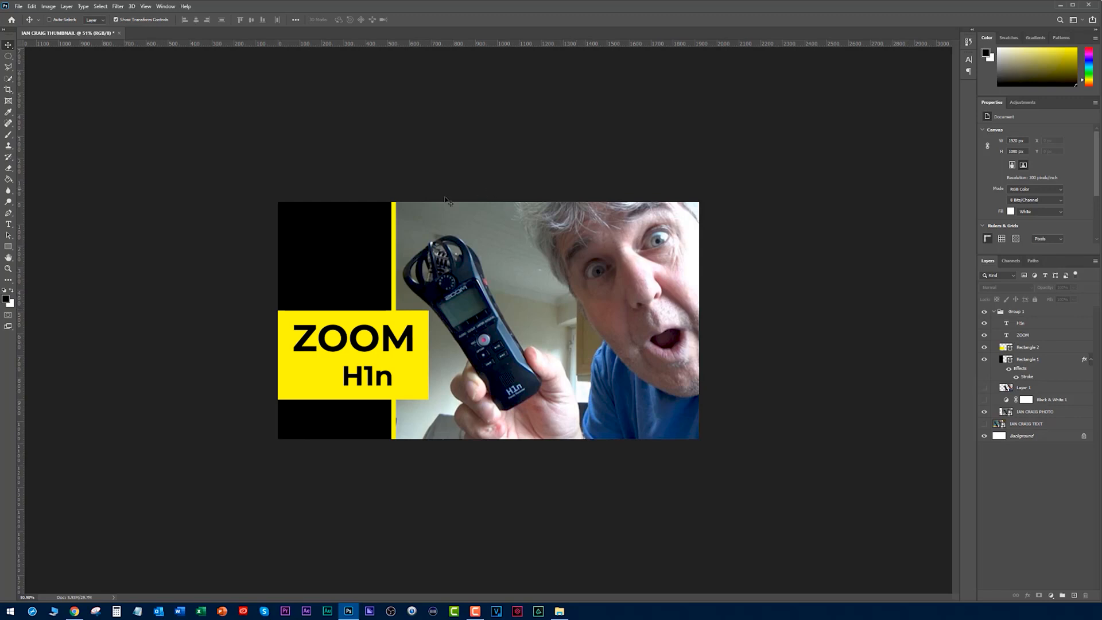
drag(983, 388, 985, 403)
- Apply a Gaussian Blur with a radius of 2 pixels to the background photo layer
click(1023, 413)
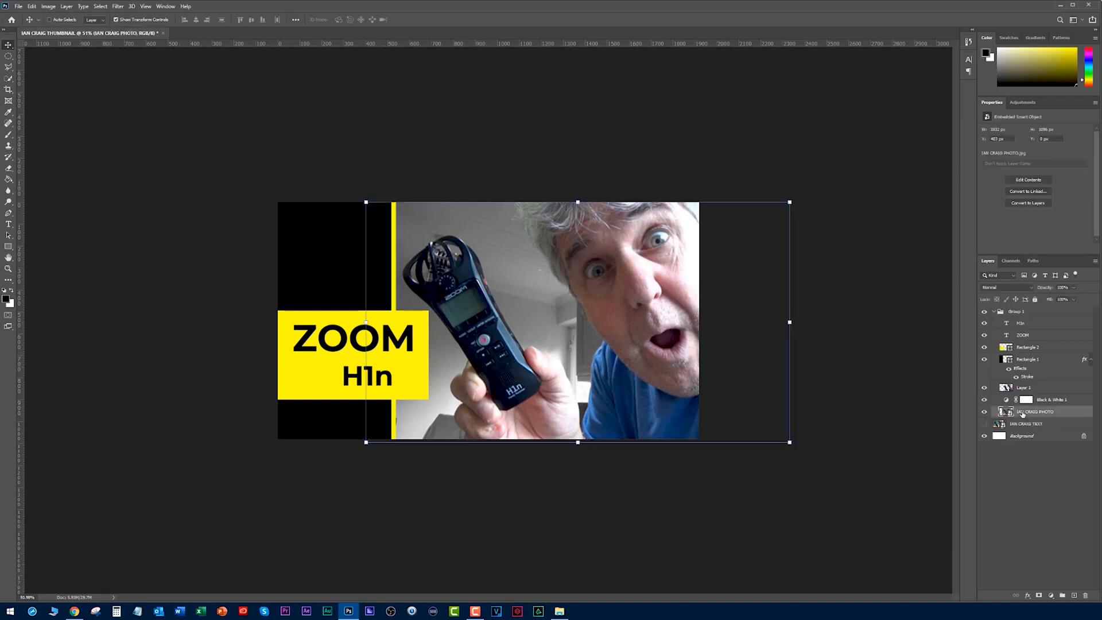
click(118, 7)
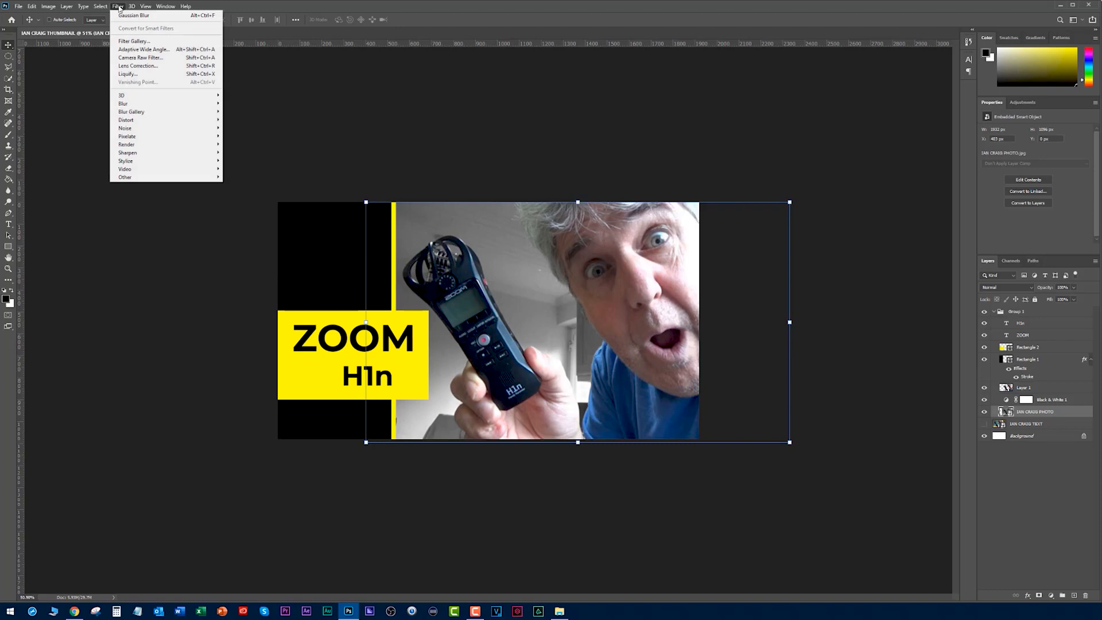
mouse_move(139, 104)
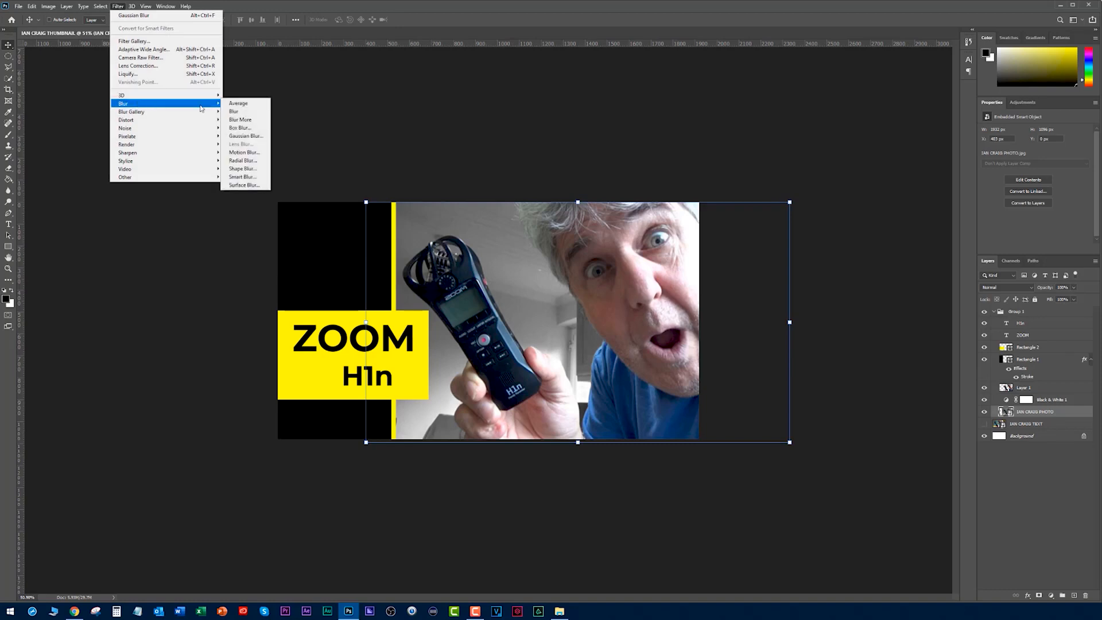
click(247, 136)
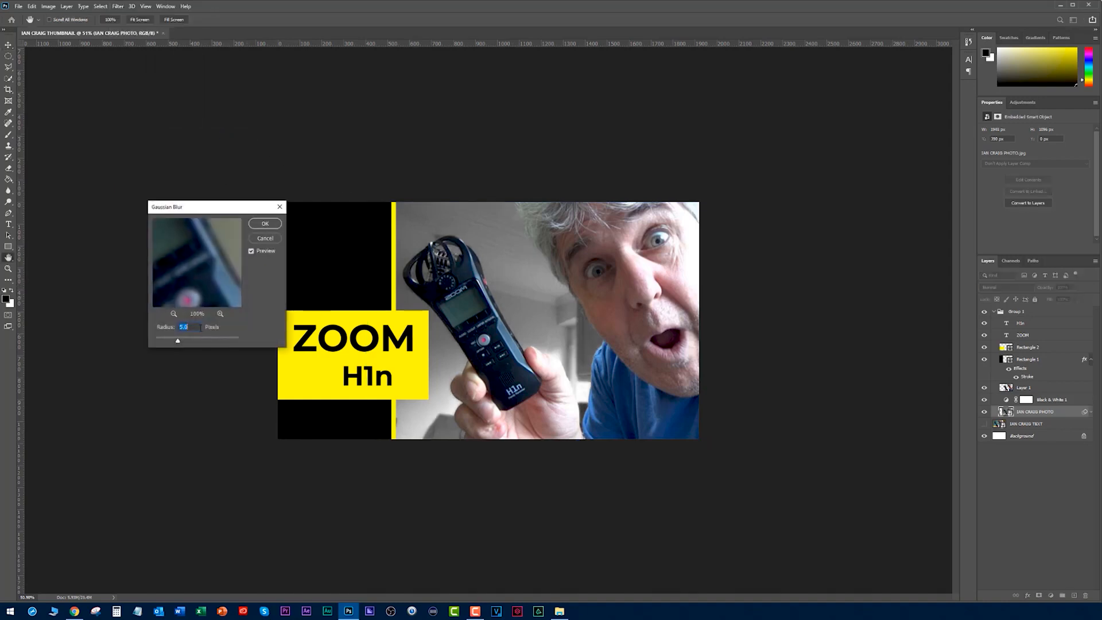
text(2)
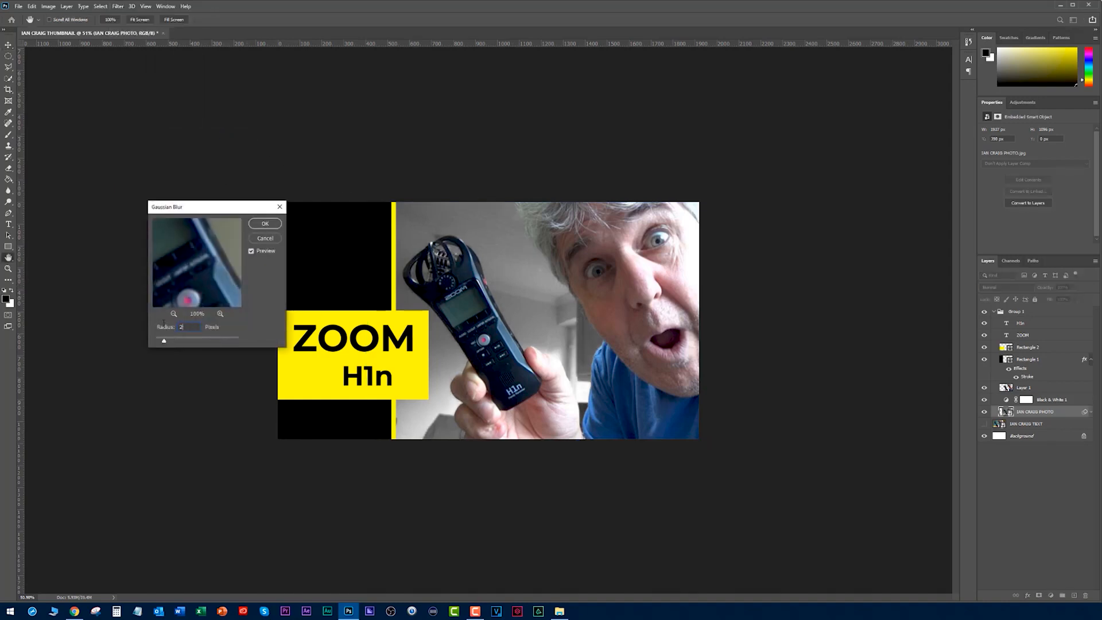
click(266, 223)
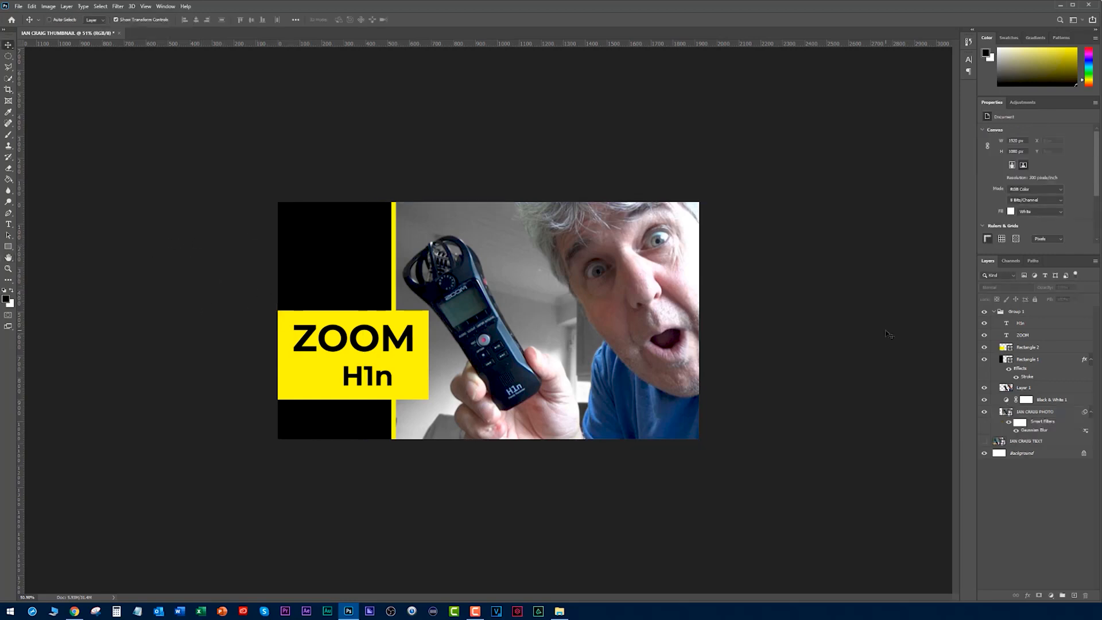
- Show the original text thumbnail layer and toggle the design group to compare both versions
click(984, 441)
click(985, 312)
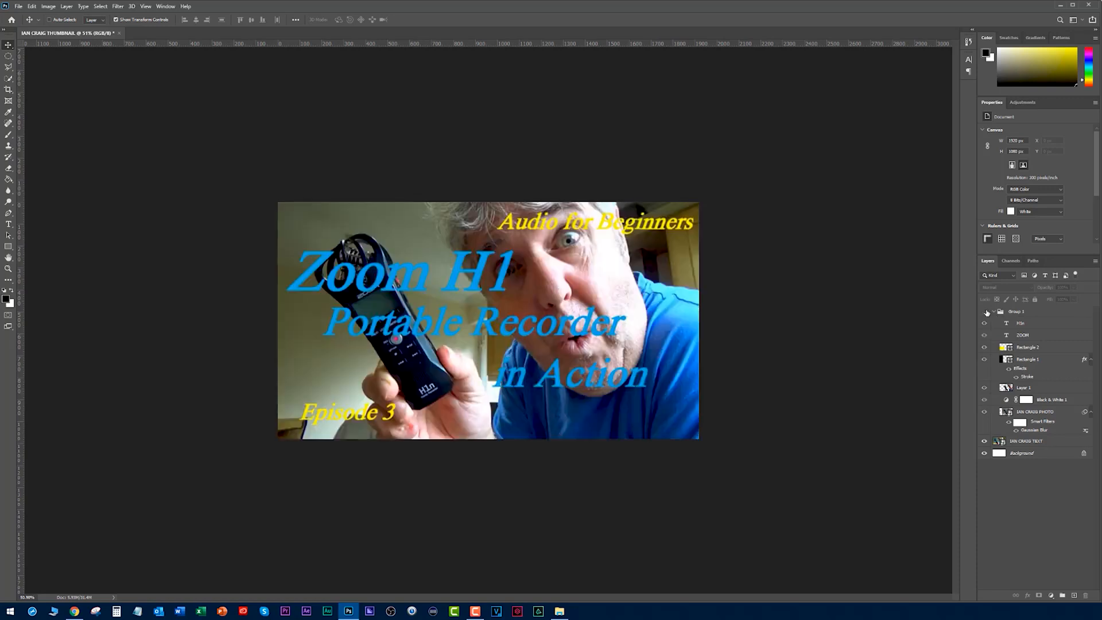
click(984, 312)
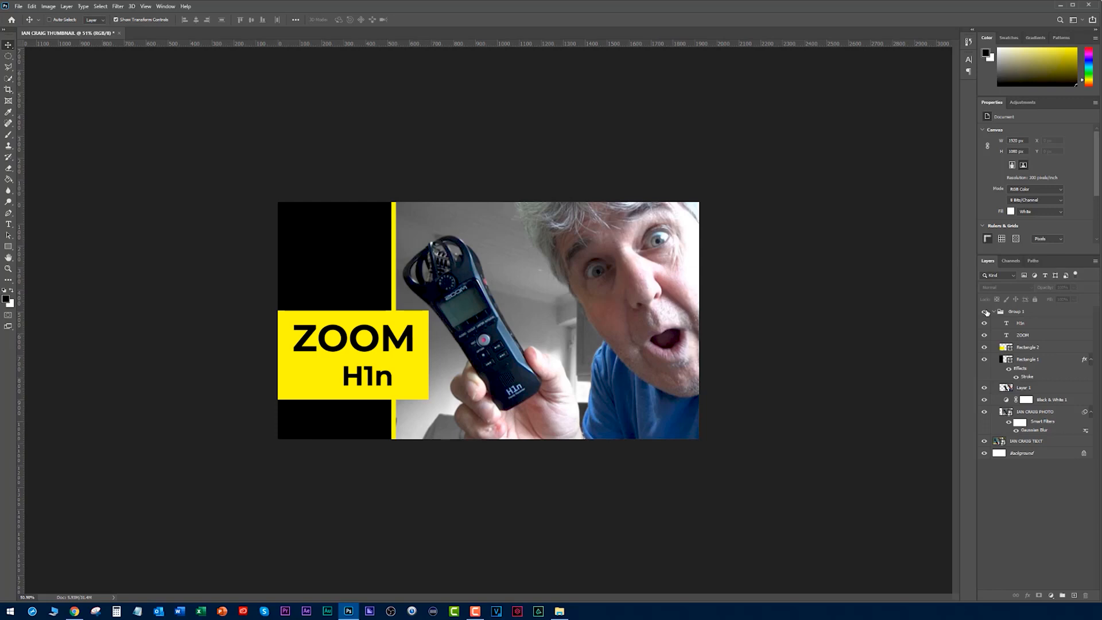
- Select the cutout layer and check it without the blurred background photo, leaving both layers shown
click(1005, 388)
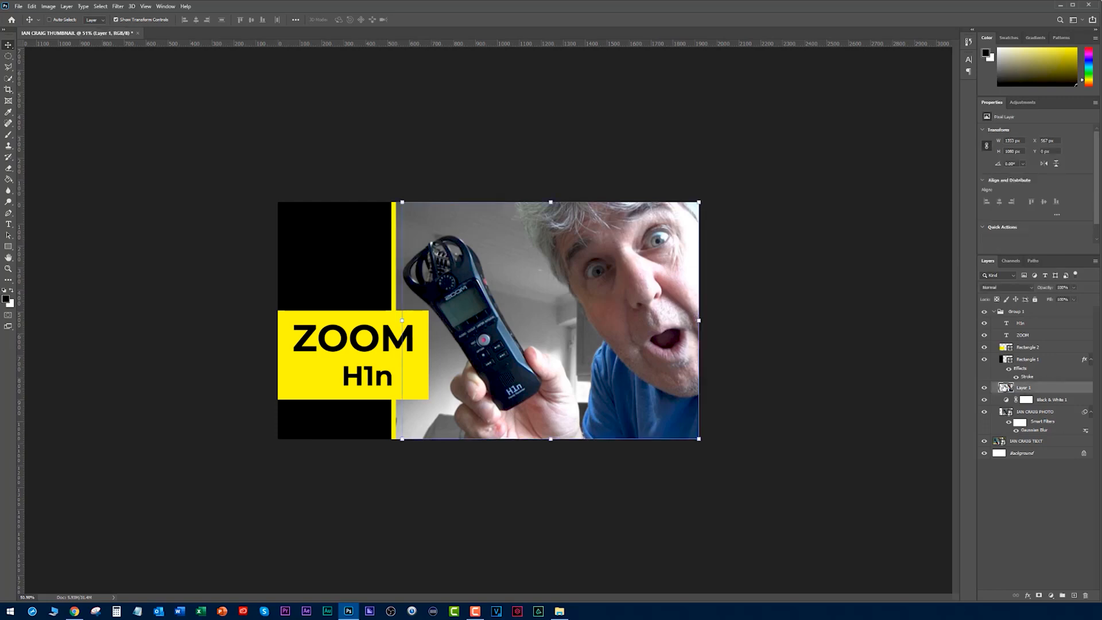
click(984, 388)
click(985, 413)
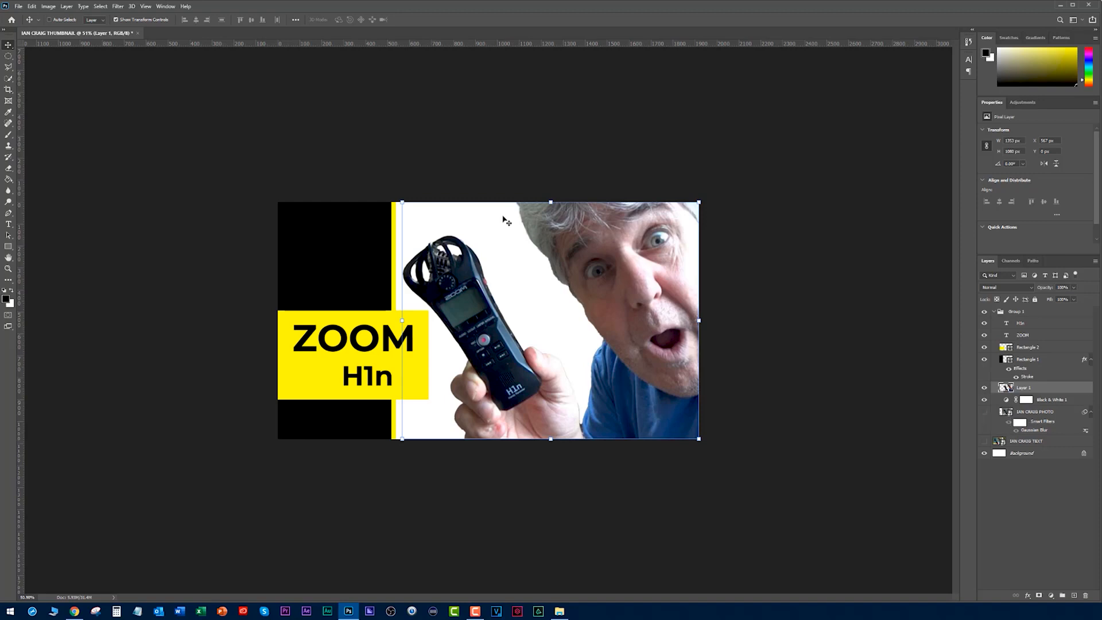
click(984, 413)
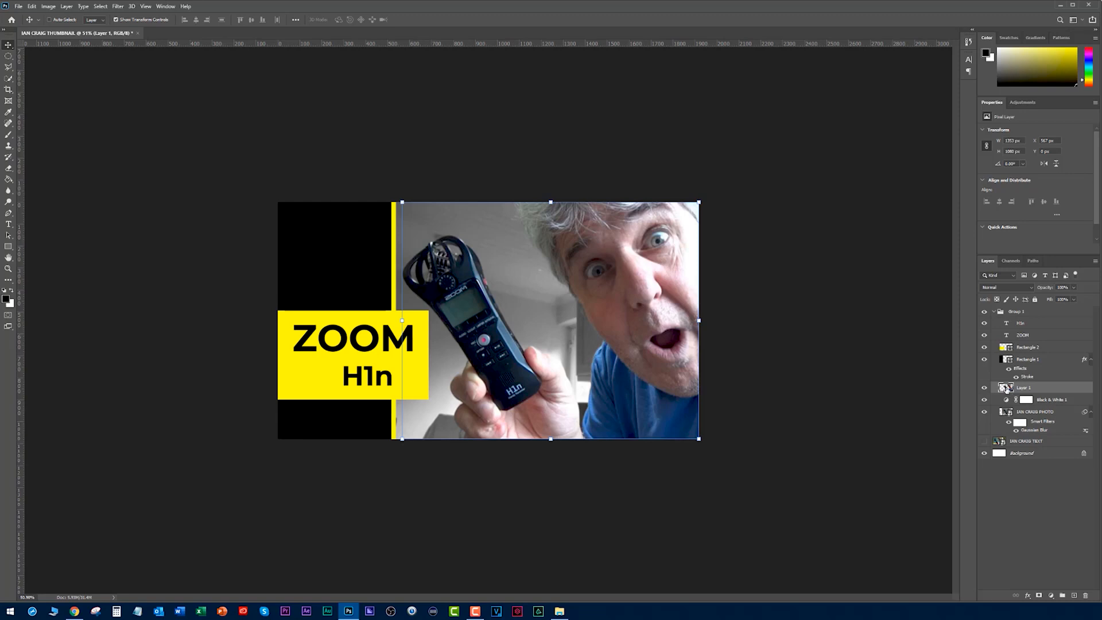
- Make an elliptical selection around the record button on the recorder's front and add a Vibrance adjustment of +100 to it
click(8, 56)
scroll(470, 355, up, 13)
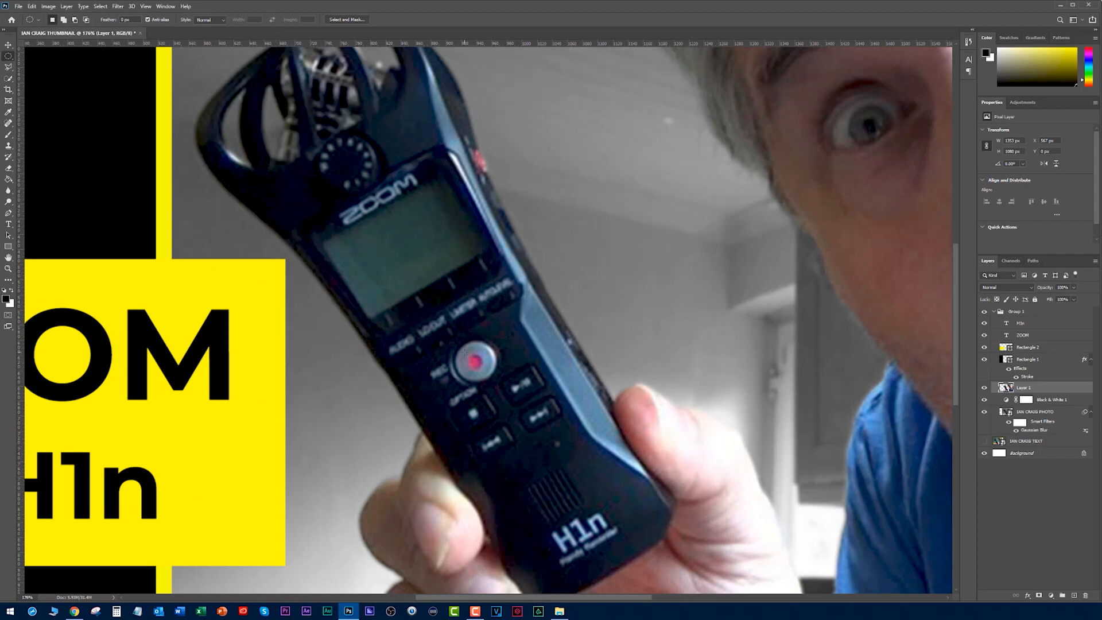
drag(465, 352, 486, 373)
click(1051, 595)
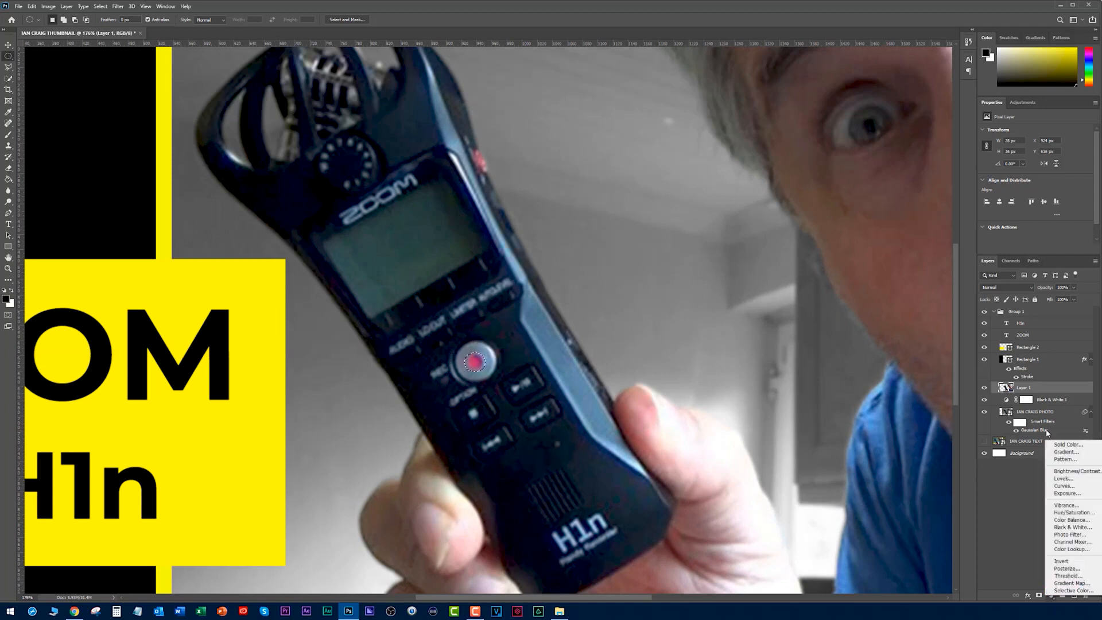
click(1066, 505)
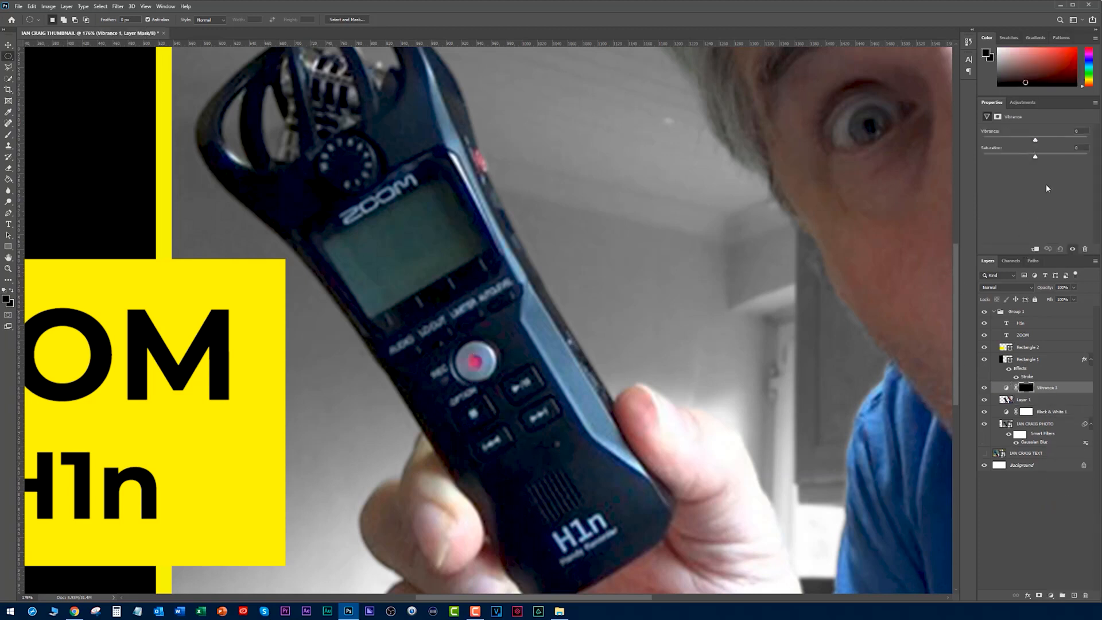
drag(1036, 144, 1085, 140)
- Compare the record button with its Vibrance adjustment off and on, leaving the adjustment shown
scroll(761, 307, down, 8)
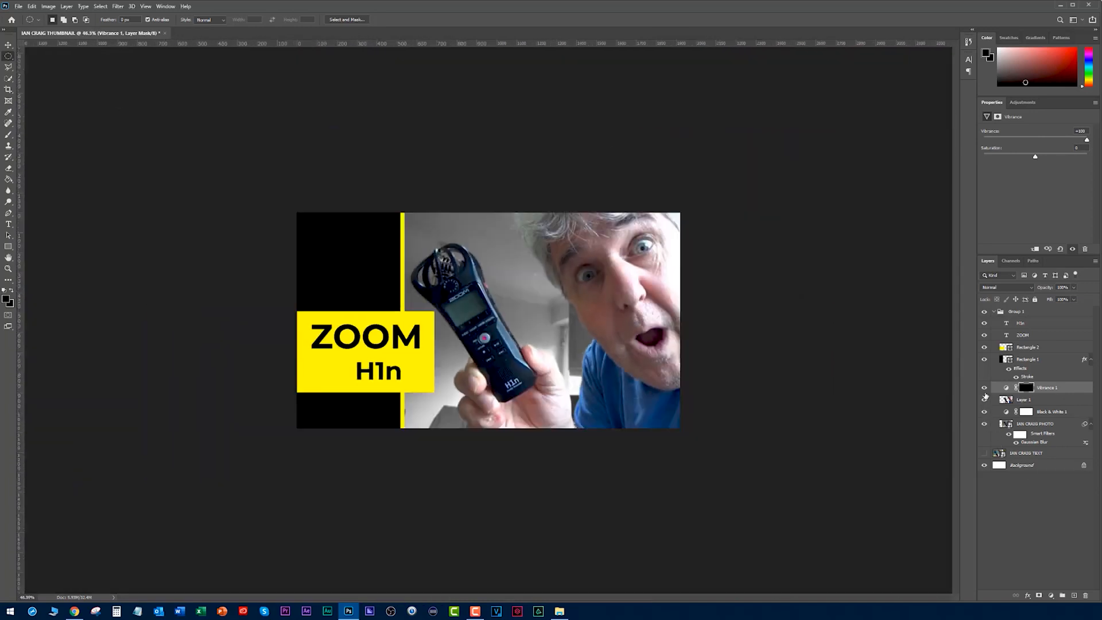
click(984, 388)
click(984, 388)
click(984, 388)
click(984, 388)
- On the cutout layer, select the small red button on the recorder's side and add a Vibrance adjustment of +62 to it
click(996, 396)
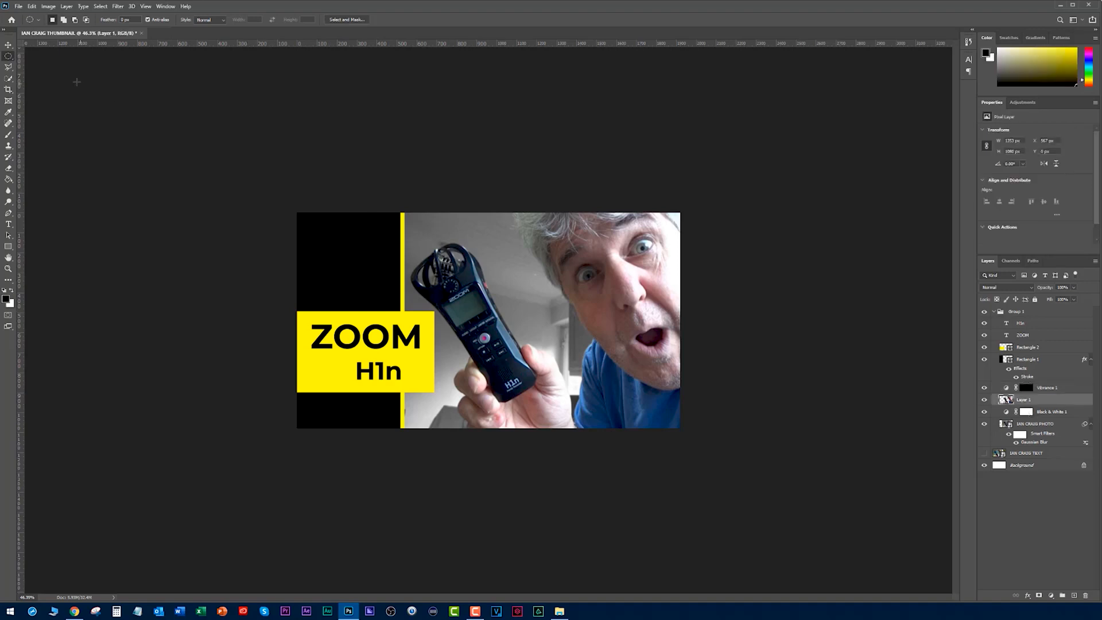
scroll(482, 262, up, 14)
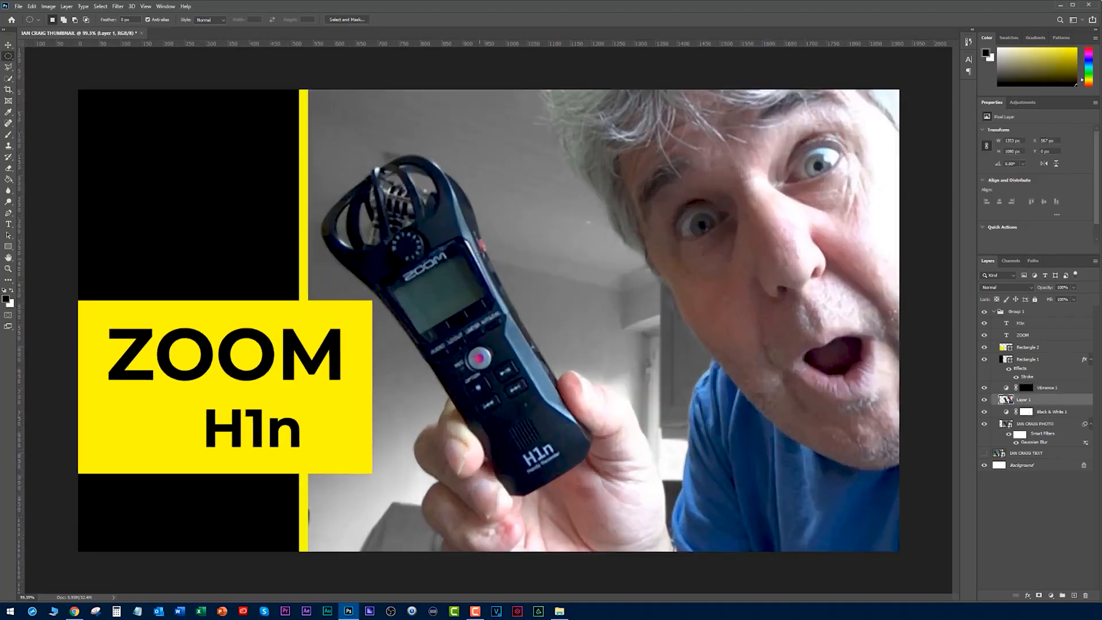
scroll(488, 180, up, 4)
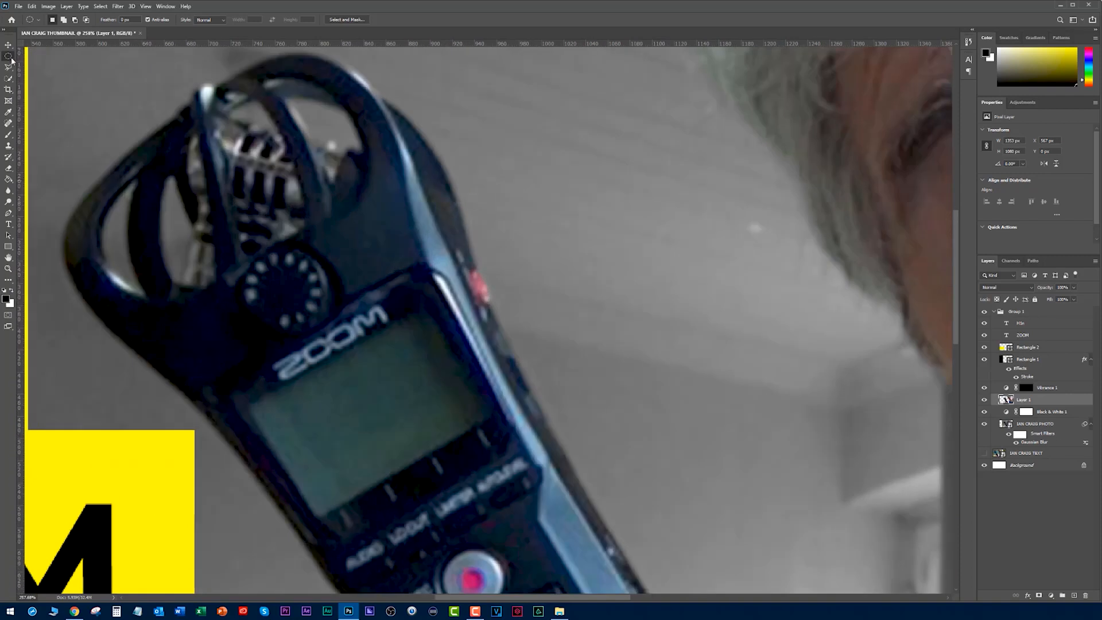
drag(469, 266, 495, 311)
click(1051, 595)
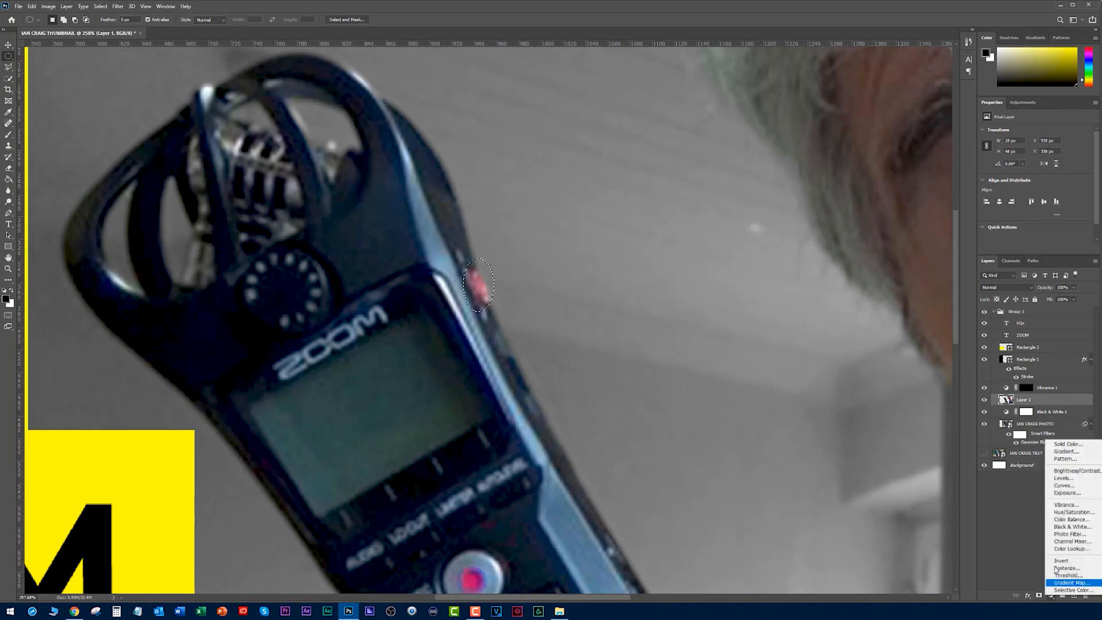
click(1066, 504)
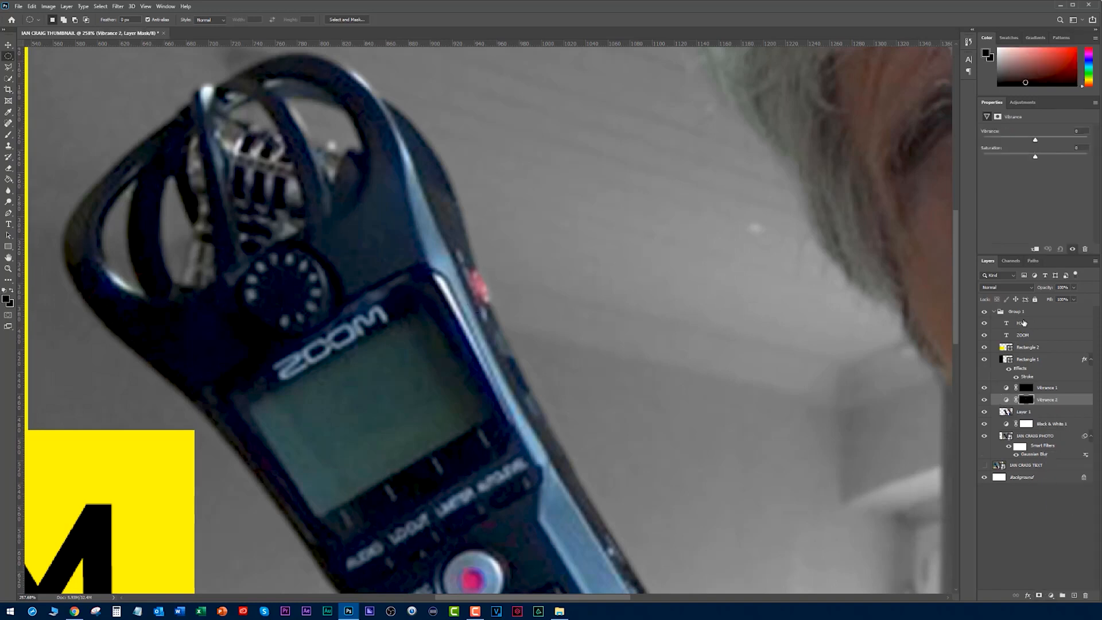
drag(1039, 139, 1040, 140)
scroll(718, 287, down, 6)
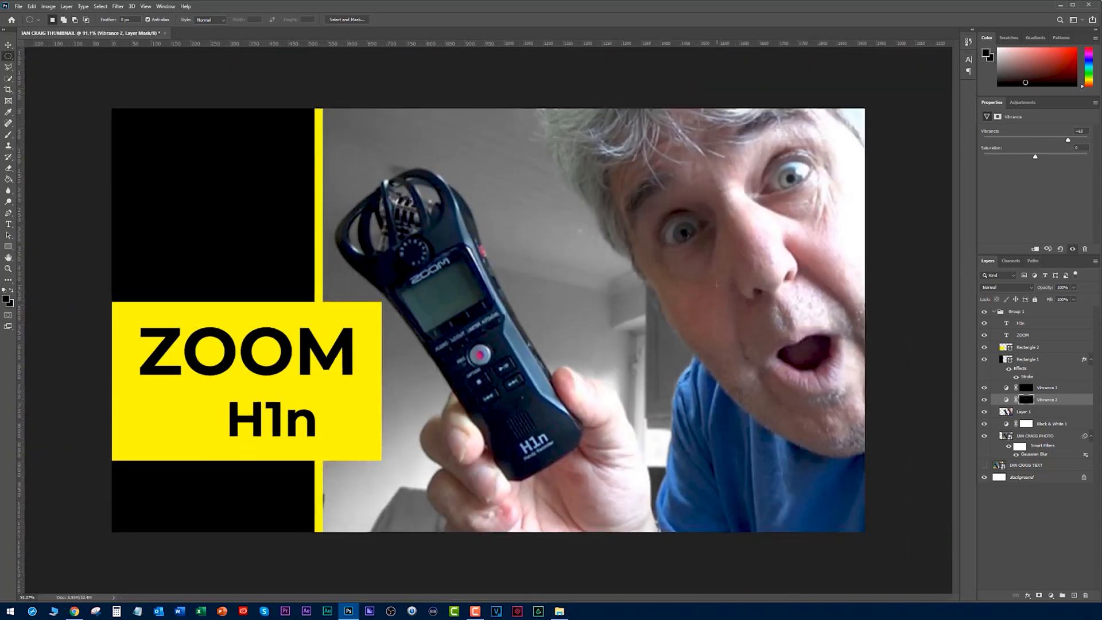
- Clear the layer selection and compare the thumbnail with the two Vibrance layers off and on
click(1033, 516)
scroll(652, 311, down, 3)
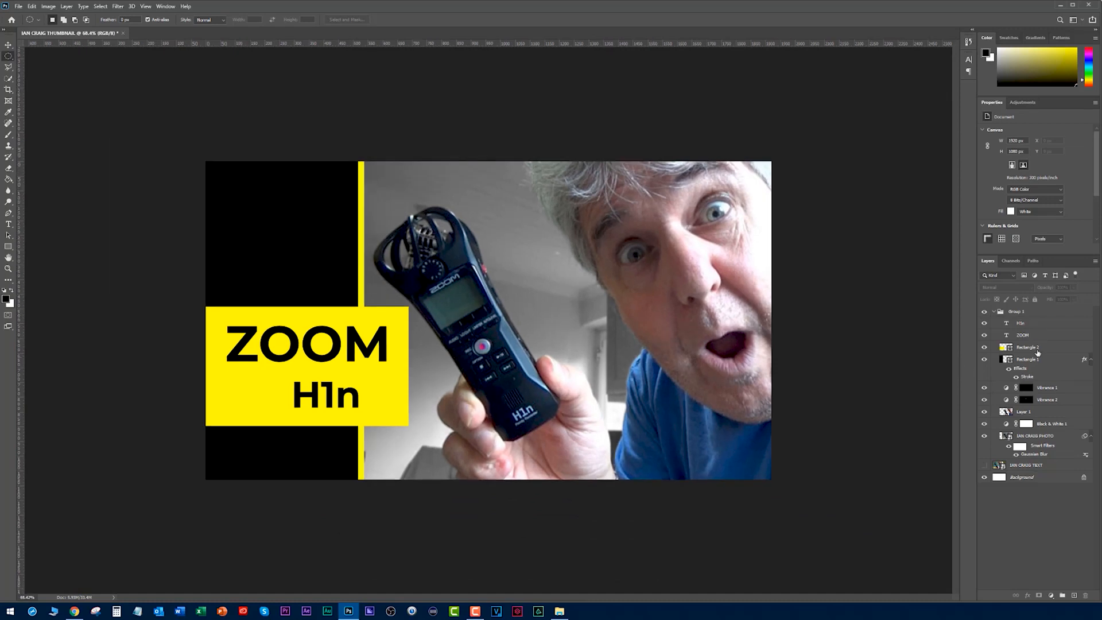
click(983, 390)
drag(984, 386, 986, 405)
scroll(858, 304, down, 3)
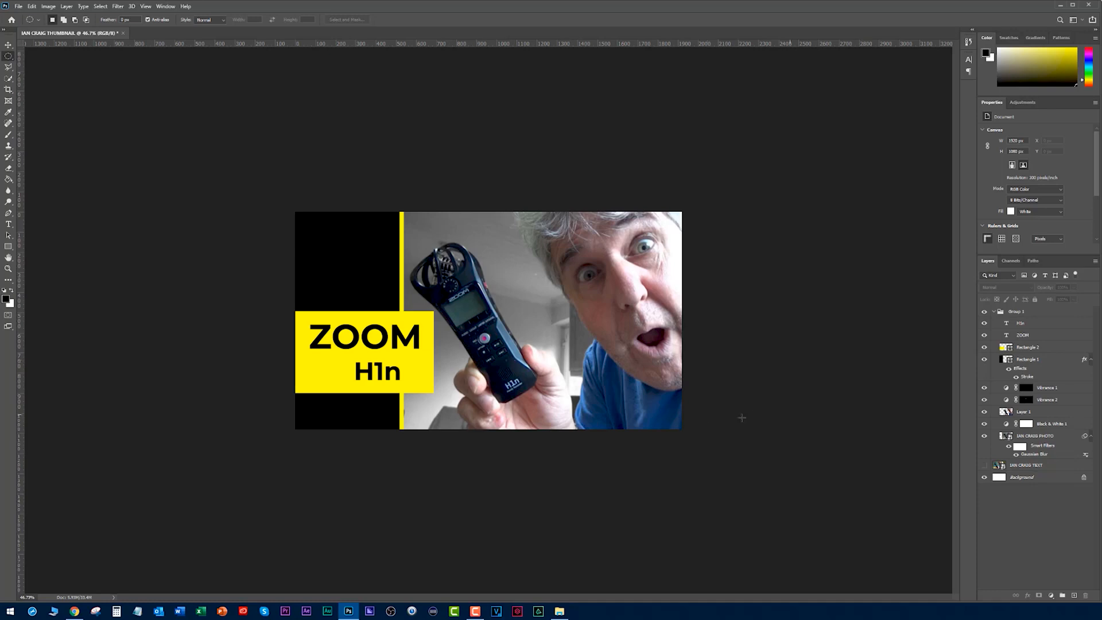
- Widen the yellow rectangle behind the text rightward across the recorder and move it slightly upward
click(1025, 324)
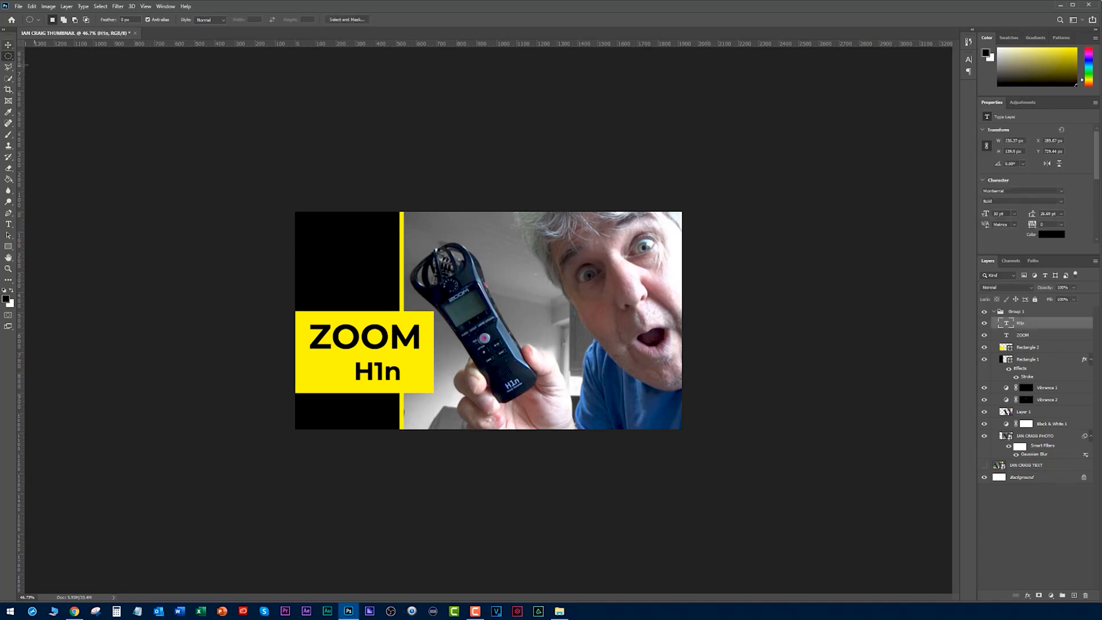
click(9, 46)
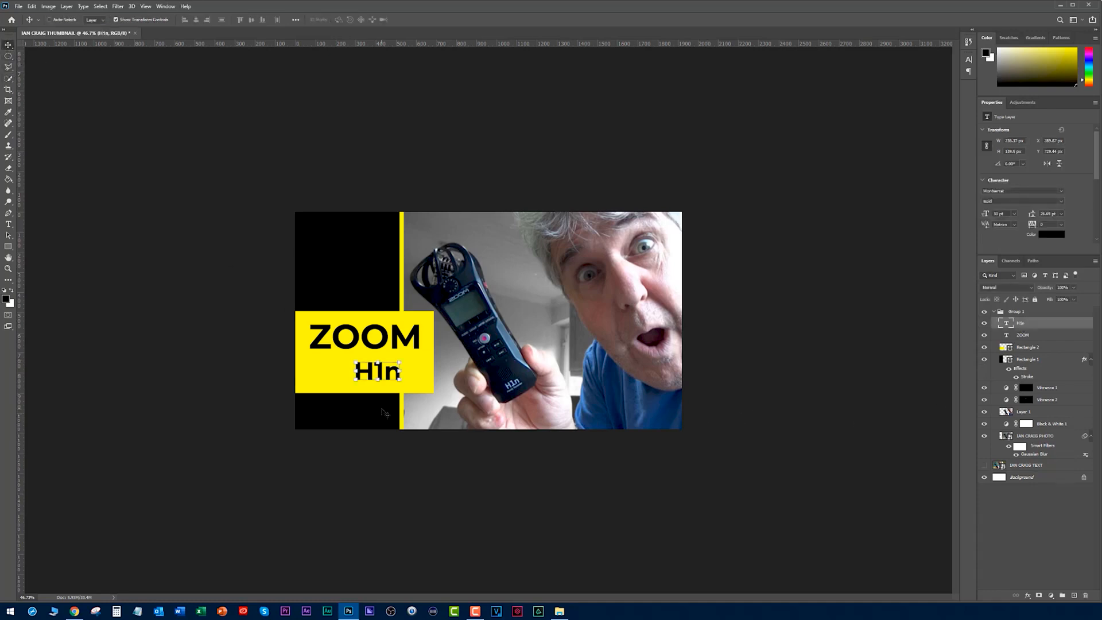
click(338, 380)
mouse_move(433, 352)
mouse_down()
mouse_move(487, 354)
mouse_move(441, 354)
mouse_move(455, 355)
mouse_up()
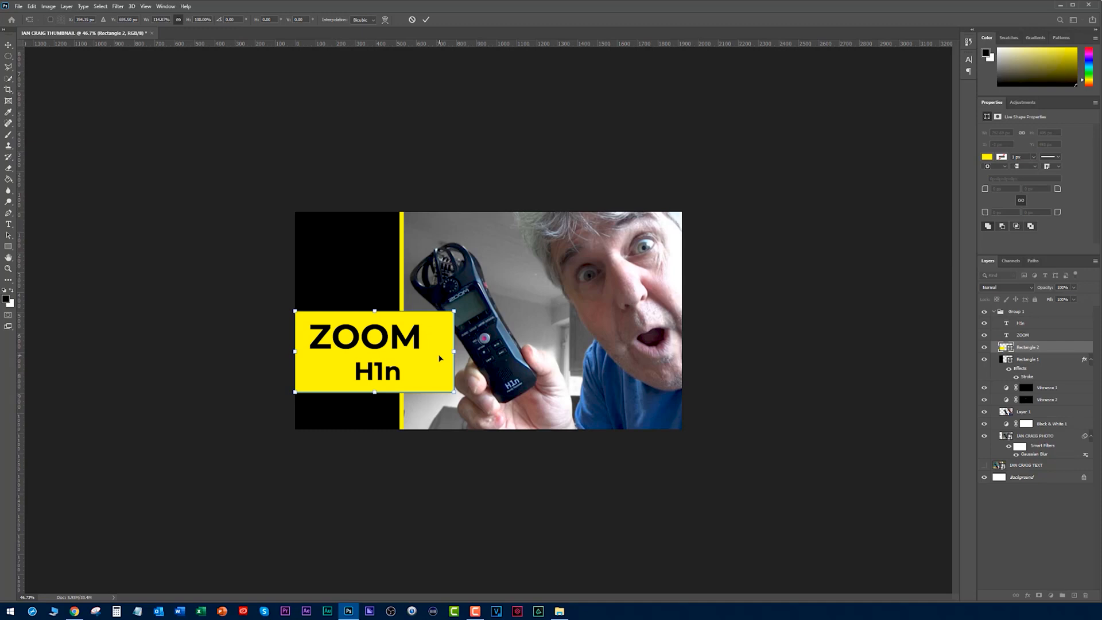
key(shift+Up)
key(shift+Up)
key(shift+Up)
key(shift+Up)
key(Return)
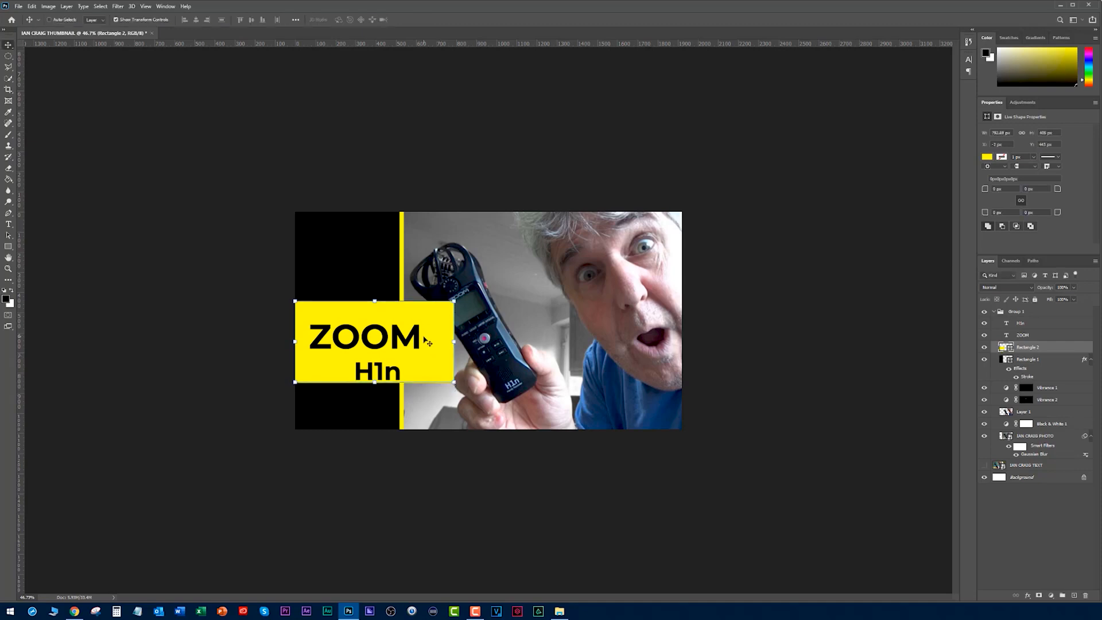
drag(455, 341, 459, 342)
- Move the ZOOM text up within the yellow rectangle and place H1n just beneath its right half
mouse_move(372, 339)
mouse_down()
mouse_move(384, 326)
mouse_move(372, 328)
mouse_up()
click(380, 371)
drag(380, 372, 393, 354)
click(234, 324)
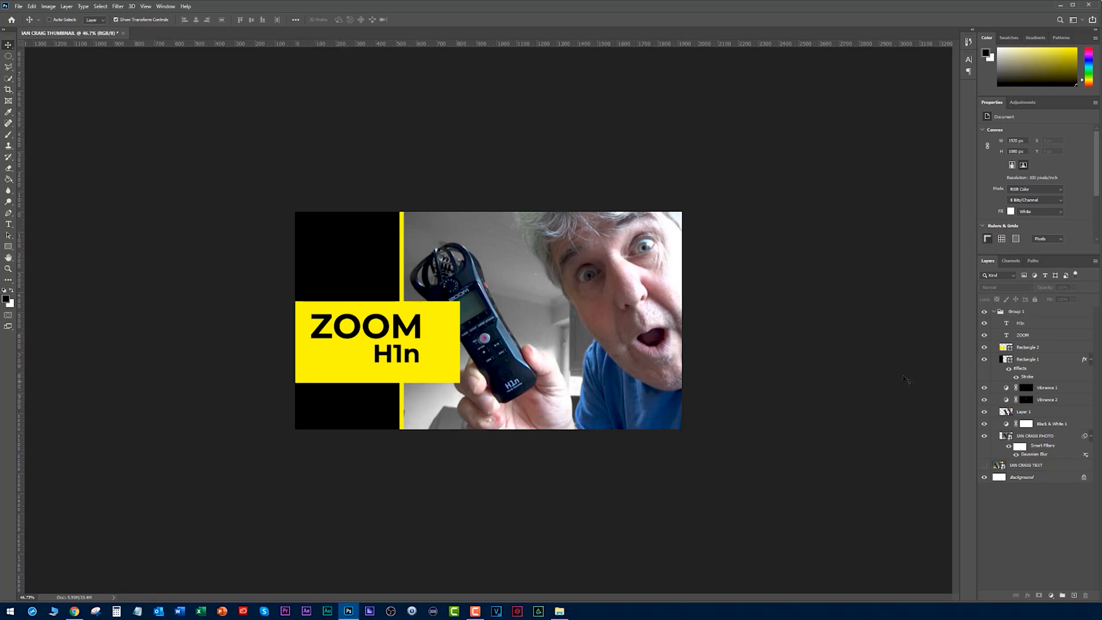
- Move the cutout layer above the yellow rectangle in the layer order, then compare it hidden and shown
click(1008, 412)
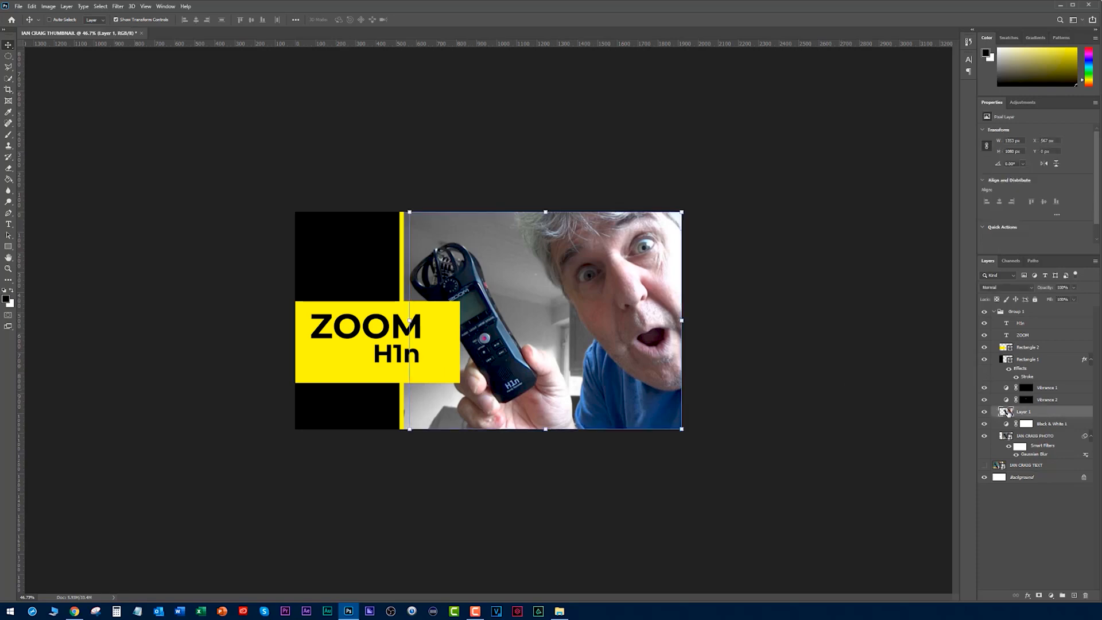
ctrl+click(1007, 412)
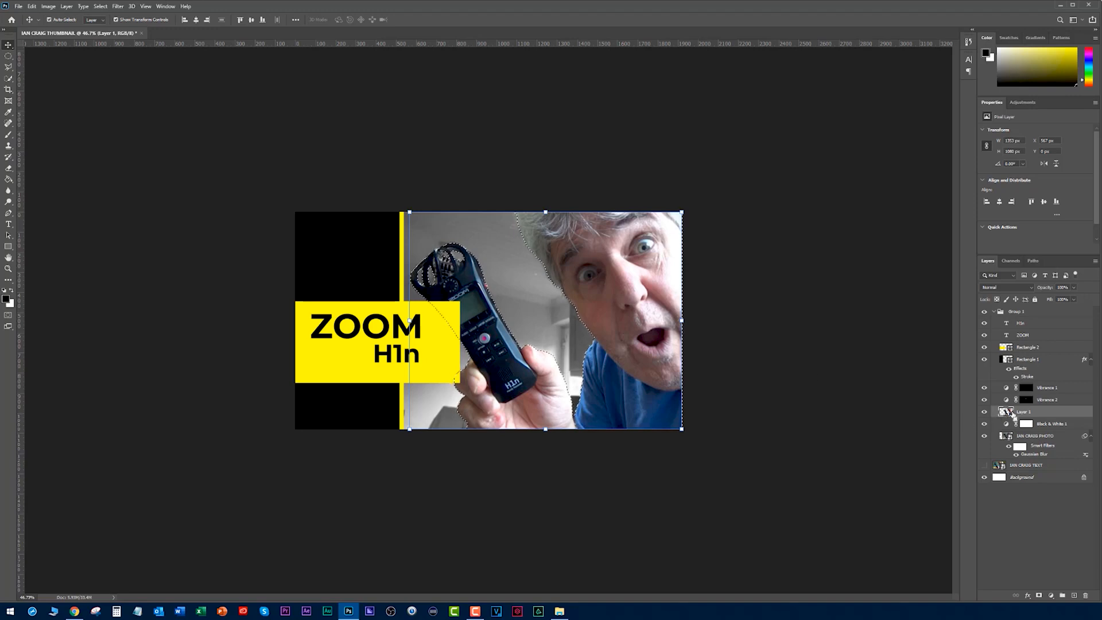
key(ctrl+d)
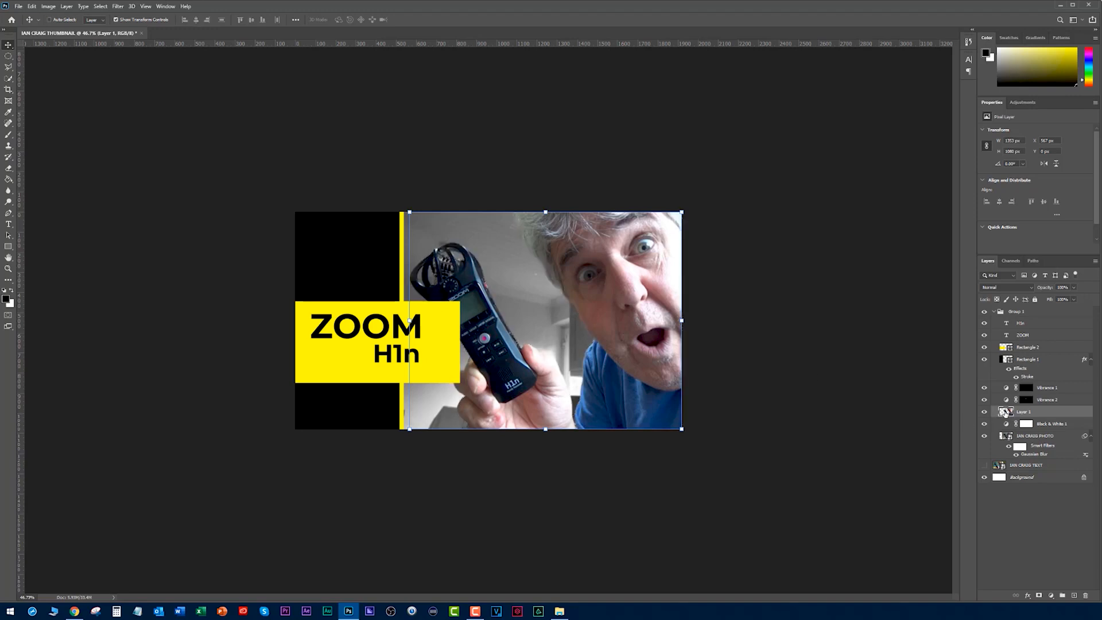
drag(1006, 412, 1034, 343)
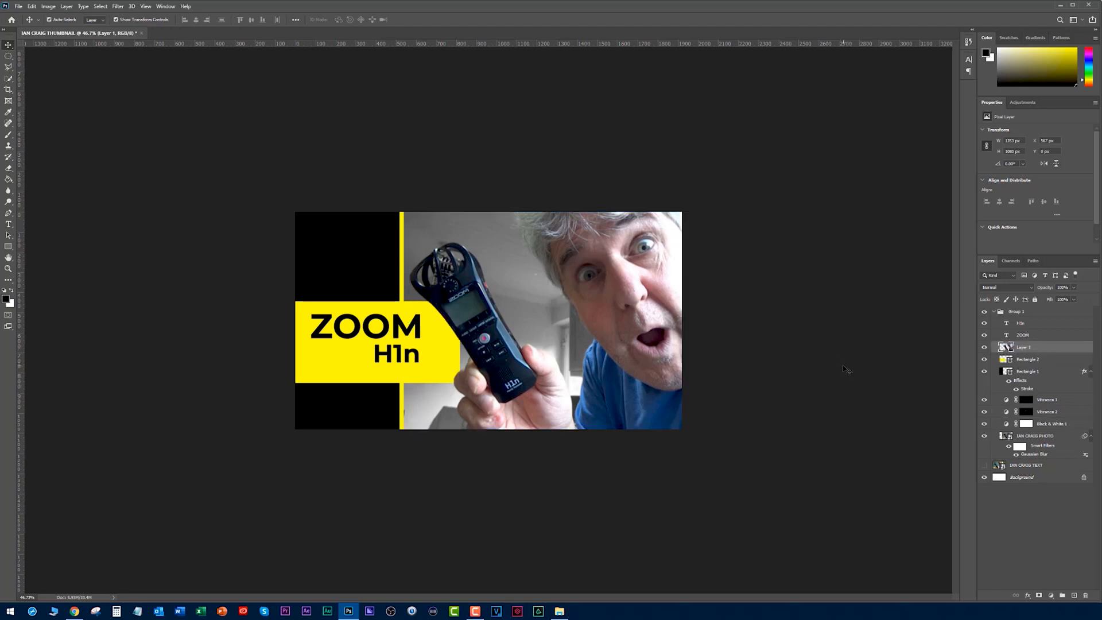
ctrl+click(639, 439)
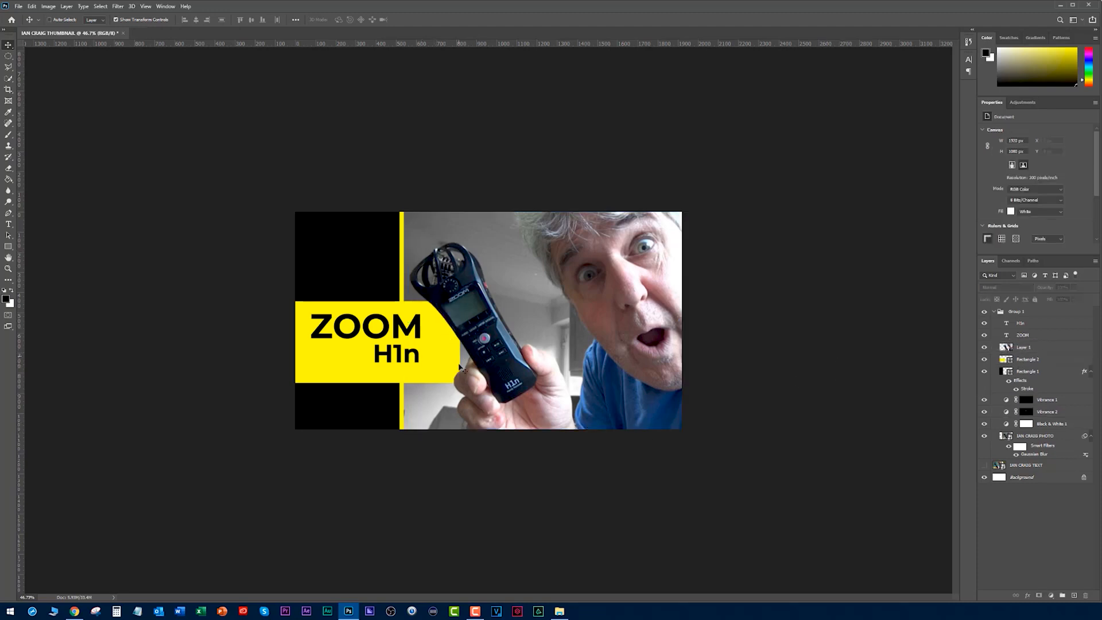
click(984, 347)
click(985, 347)
- Move H1n down and left in the yellow rectangle, and enlarge the ZOOM text to about 47 pt
ctrl+click(385, 330)
drag(402, 358, 353, 376)
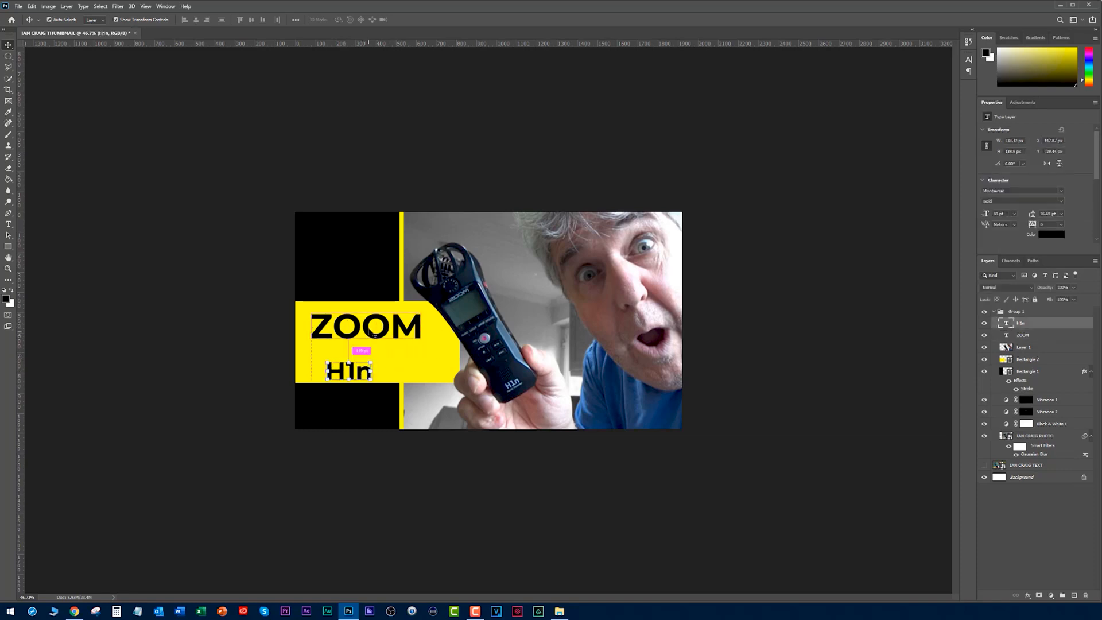
click(374, 332)
key(ctrl+t)
mouse_move(422, 347)
mouse_down()
mouse_move(432, 351)
mouse_move(415, 339)
mouse_up()
key(Return)
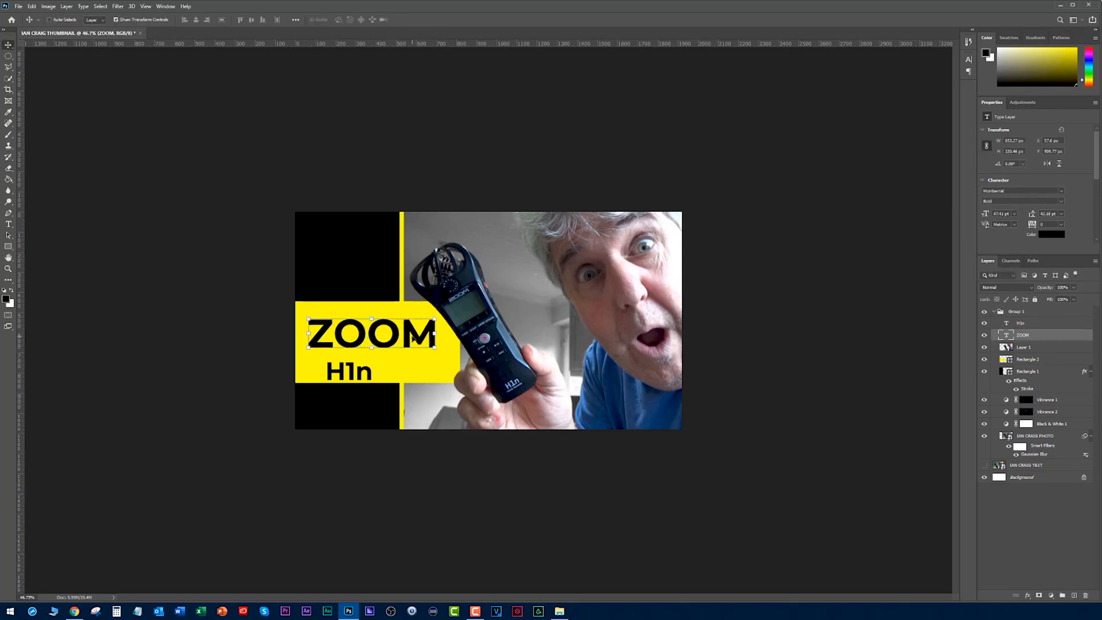
- Centre the H1n text closely beneath ZOOM and enlarge it to about 34 pt
ctrl+click(349, 375)
mouse_move(350, 376)
mouse_down()
mouse_move(436, 369)
mouse_move(353, 368)
mouse_move(382, 367)
mouse_move(368, 367)
mouse_up()
key(ctrl+t)
key(Return)
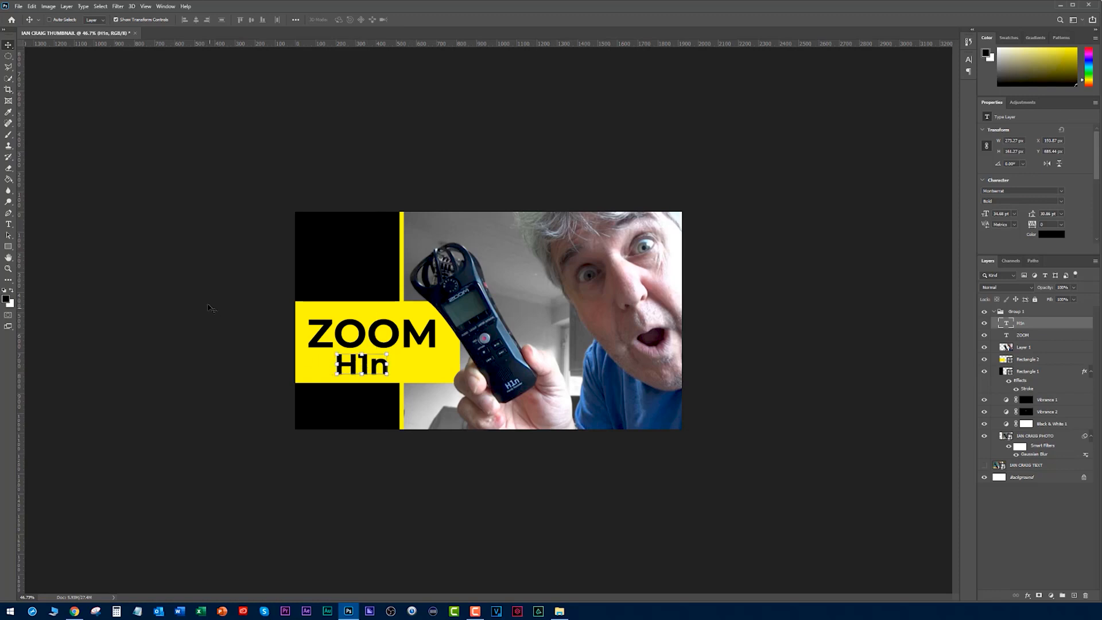
click(217, 312)
- Show the original text thumbnail layer and compare it with the redesigned group at small preview size, leaving the redesign shown
scroll(241, 283, down, 3)
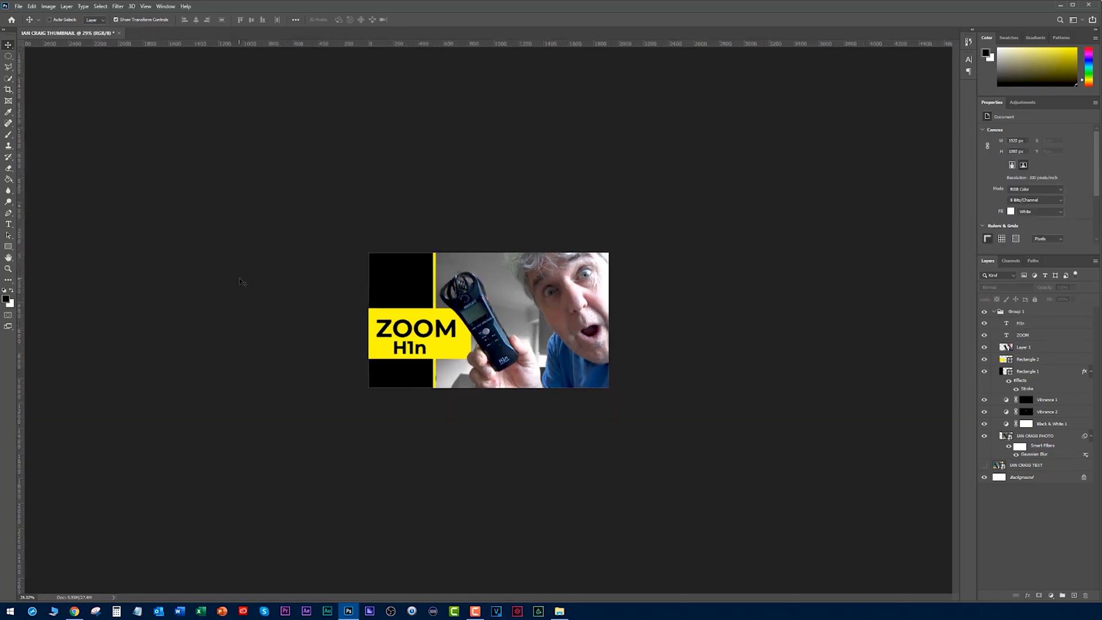
click(985, 312)
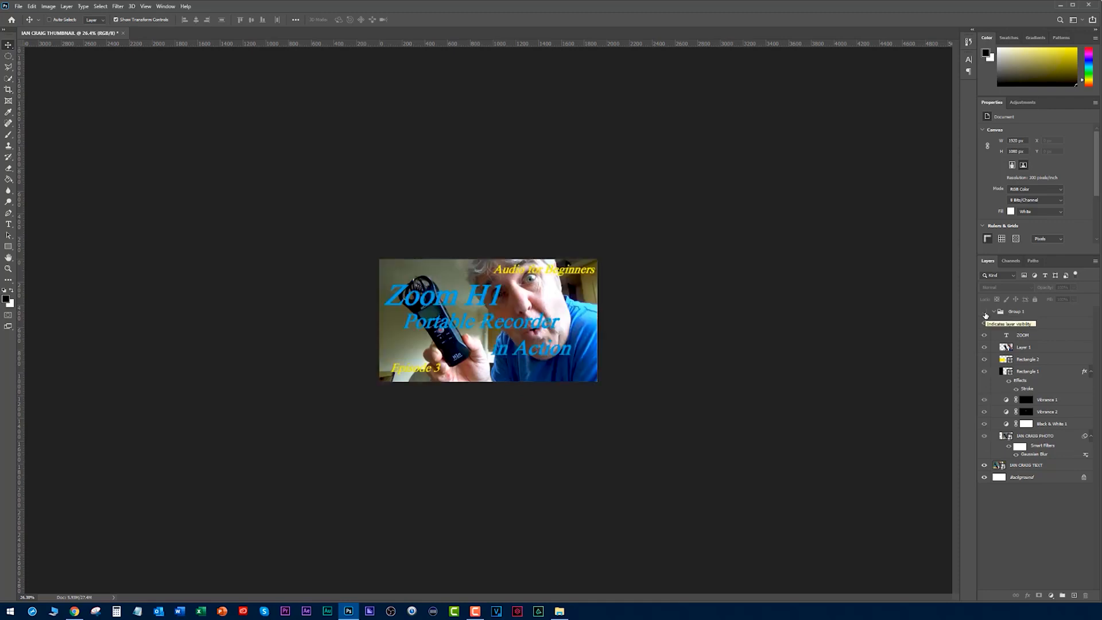
click(985, 312)
scroll(717, 309, down, 5)
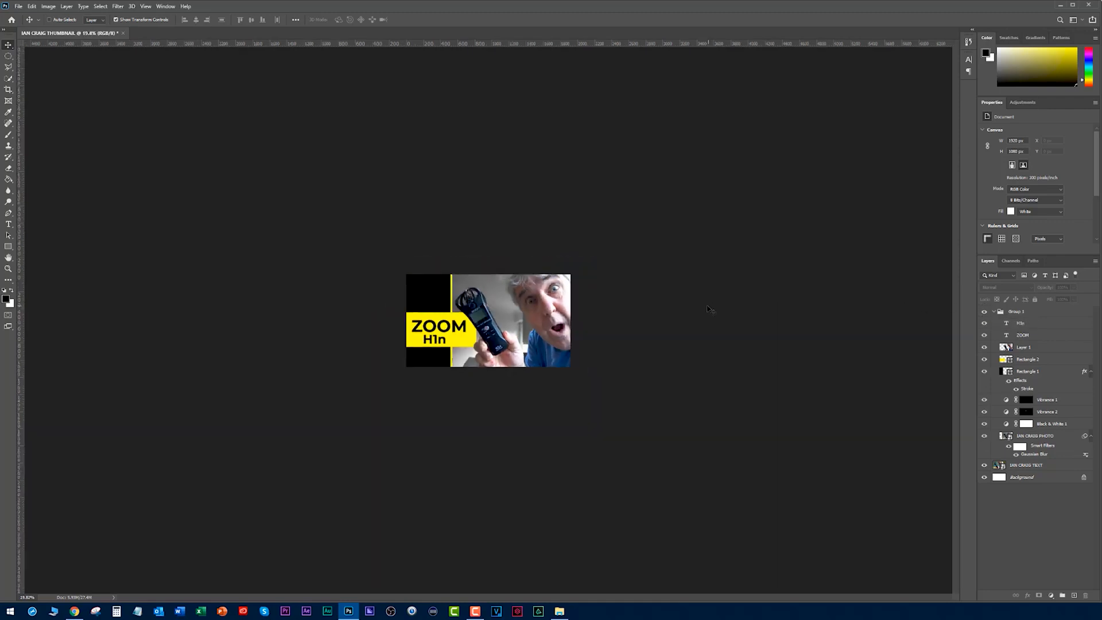
scroll(703, 307, up, 2)
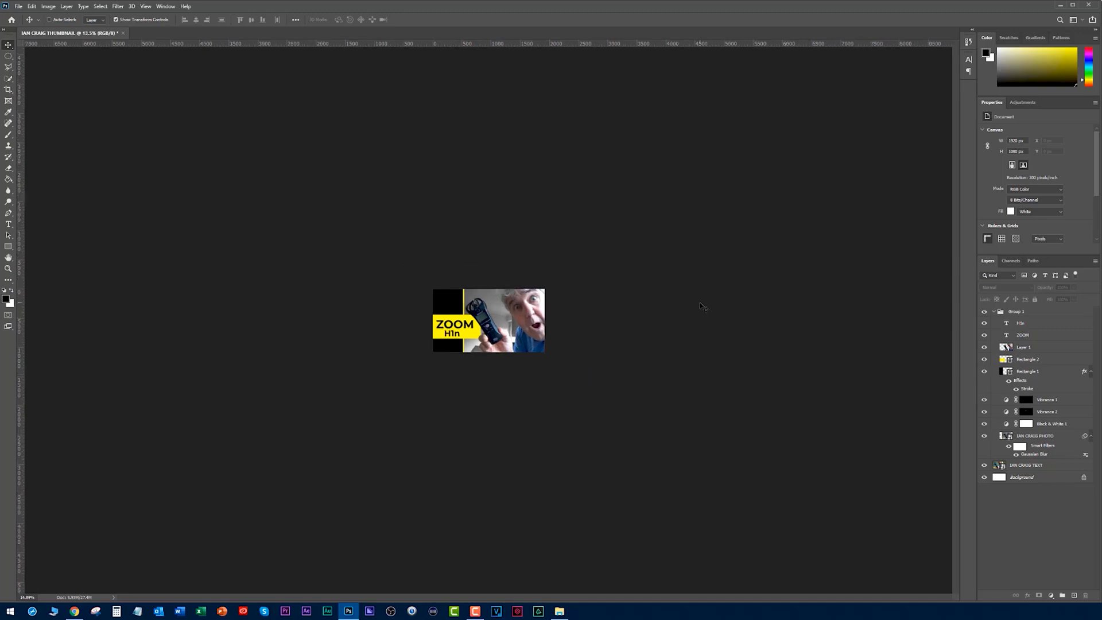
ctrl+click(463, 330)
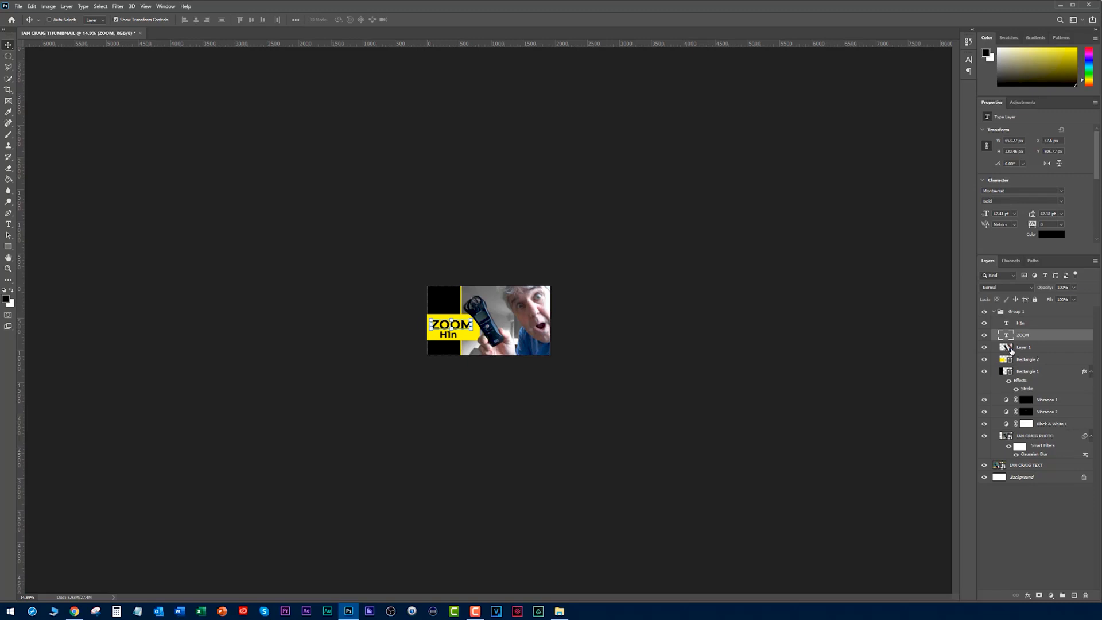
ctrl+click(1002, 323)
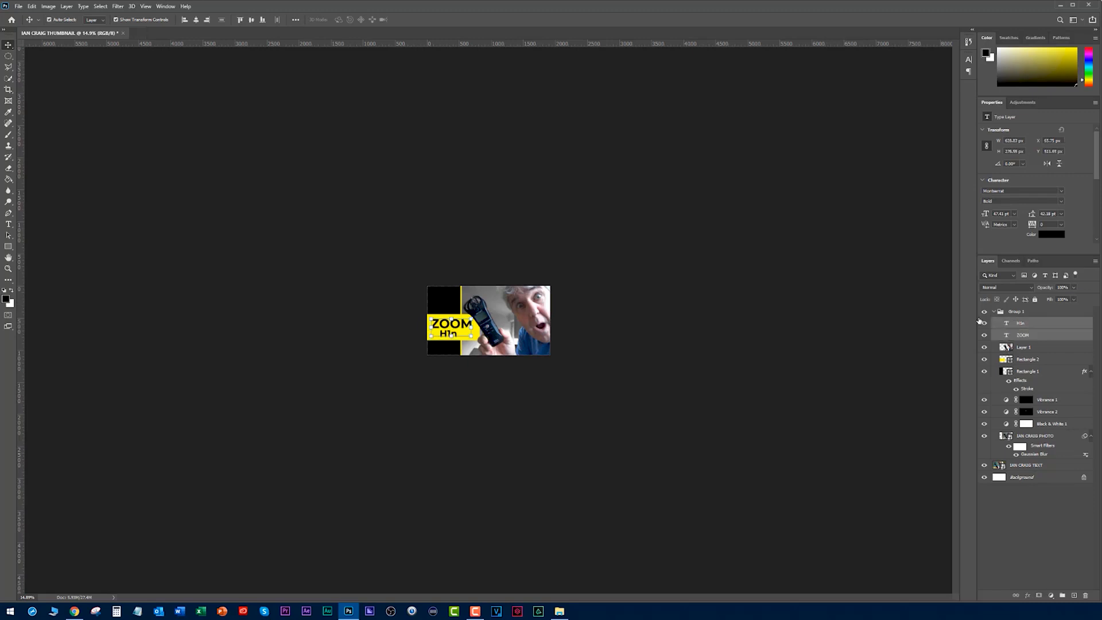
click(984, 312)
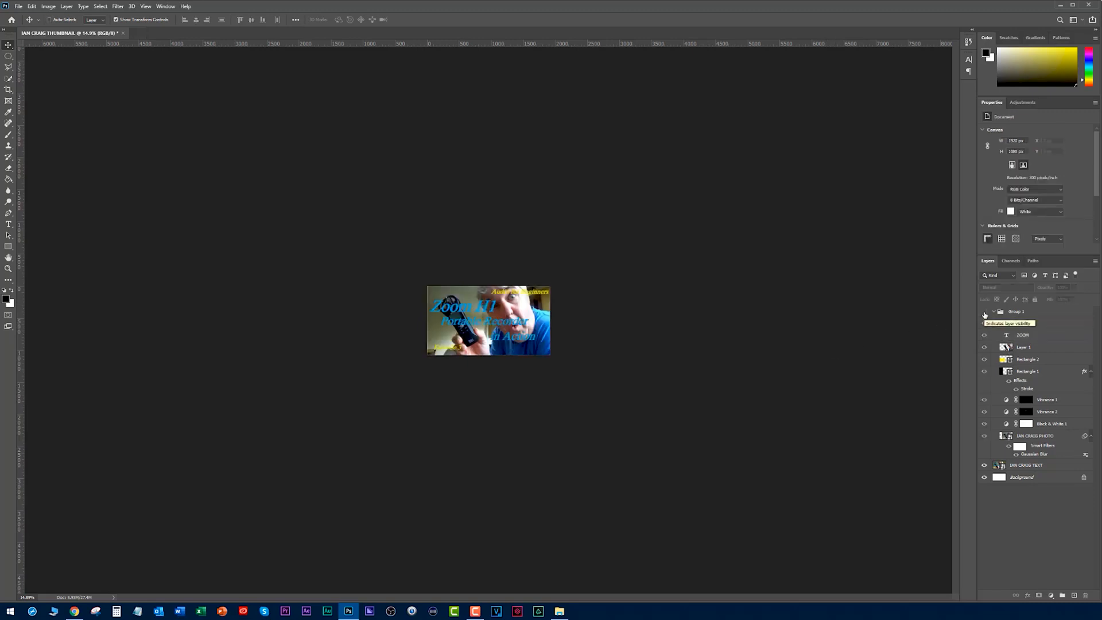
click(985, 314)
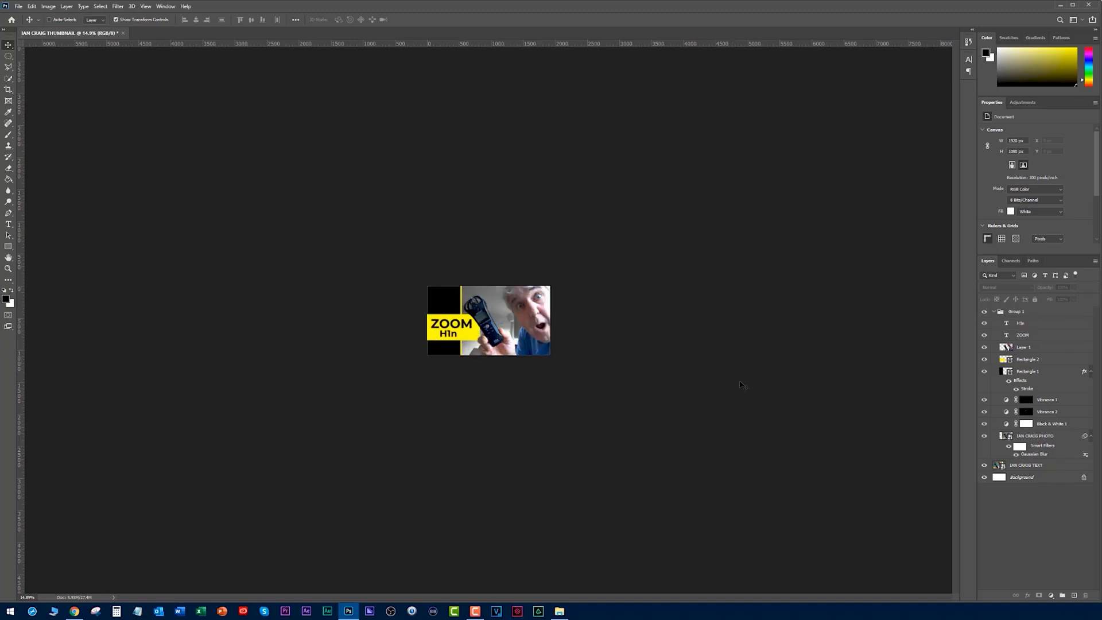
- Compare the redesigned thumbnail with the existing video thumbnails on the YouTube channel page, ending back in Photoshop
key(alt+Tab)
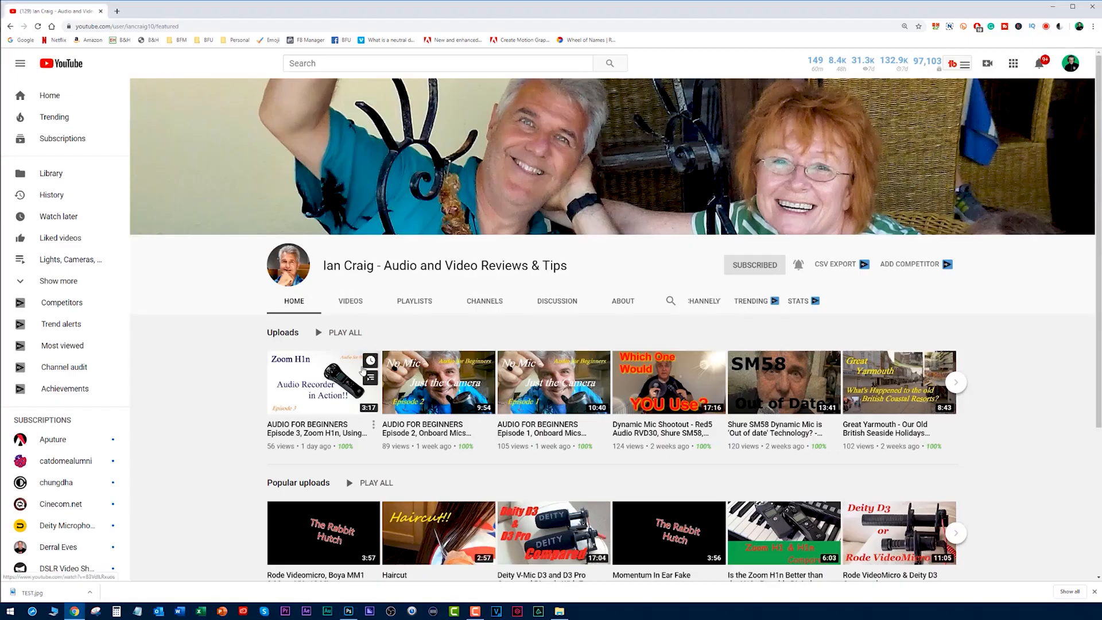
key(alt+Tab)
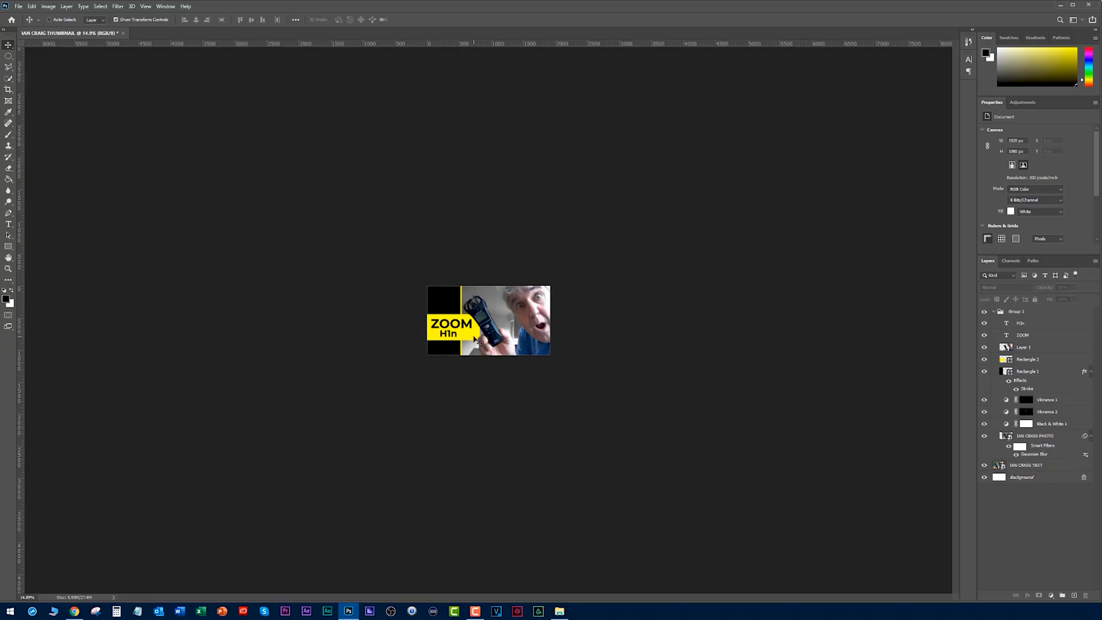
key(alt+Tab)
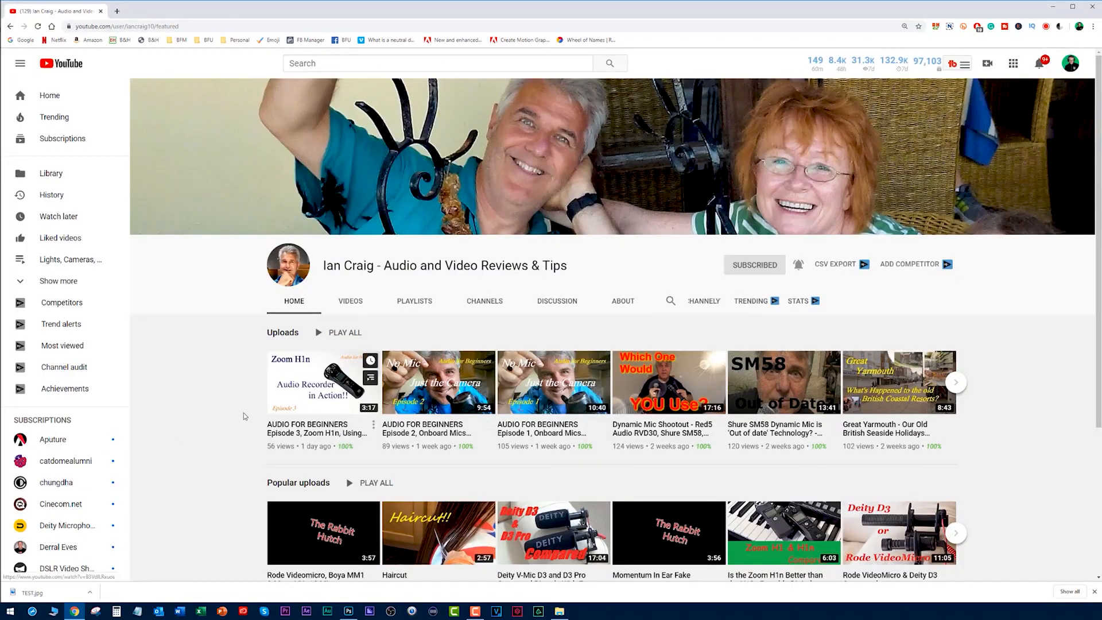
key(alt+Tab)
- Compare the original text thumbnail with the redesign by hiding and showing the redesigned group
scroll(641, 322, up, 8)
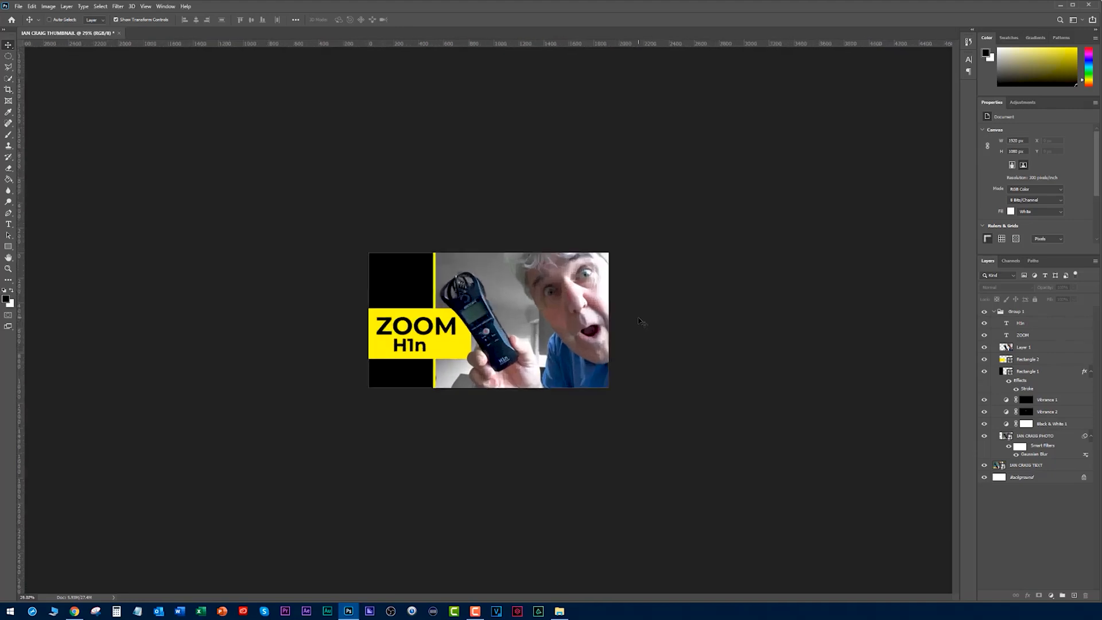
click(984, 312)
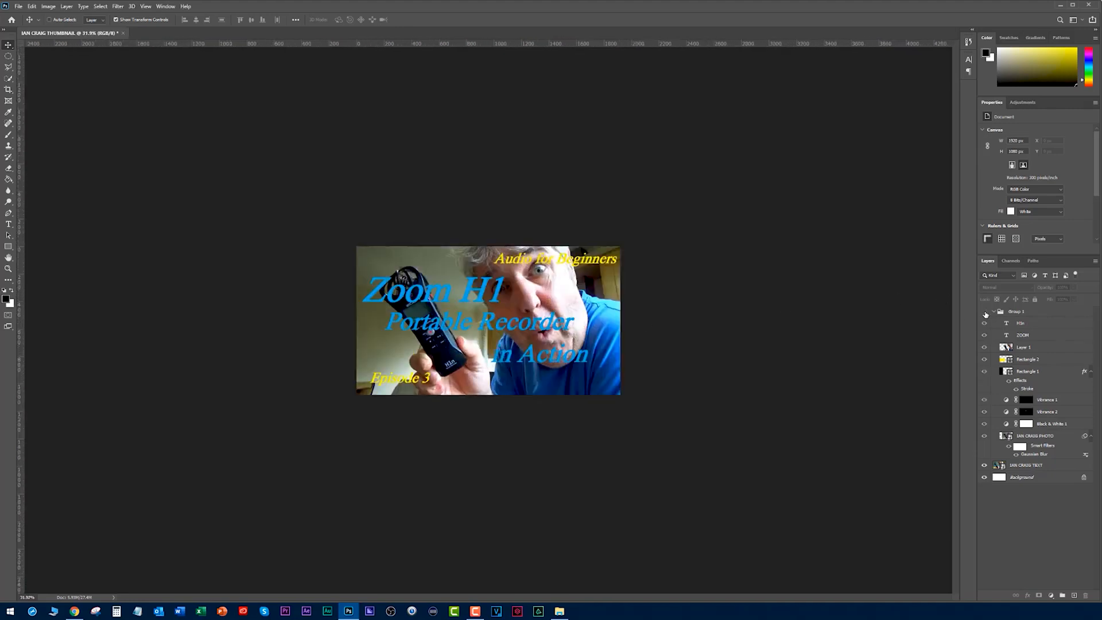
click(984, 312)
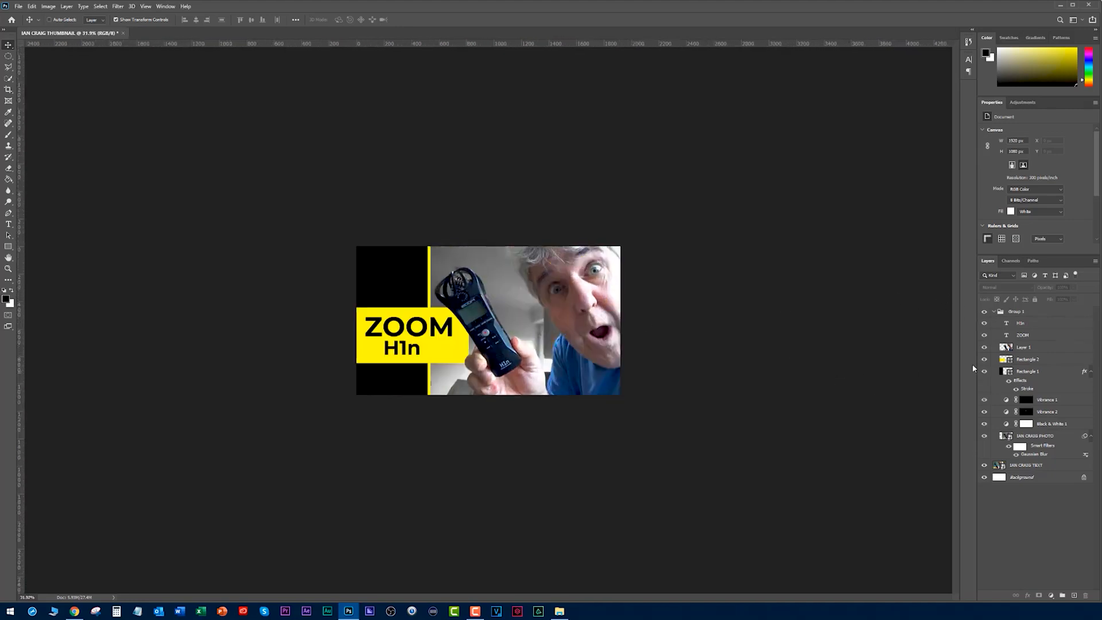
- Sharpen the cutout layer with Unsharp Mask at 120% amount, 1.2 pixels radius and threshold 0
click(986, 348)
click(985, 347)
ctrl+click(1007, 348)
key(ctrl+d)
click(1007, 352)
click(113, 7)
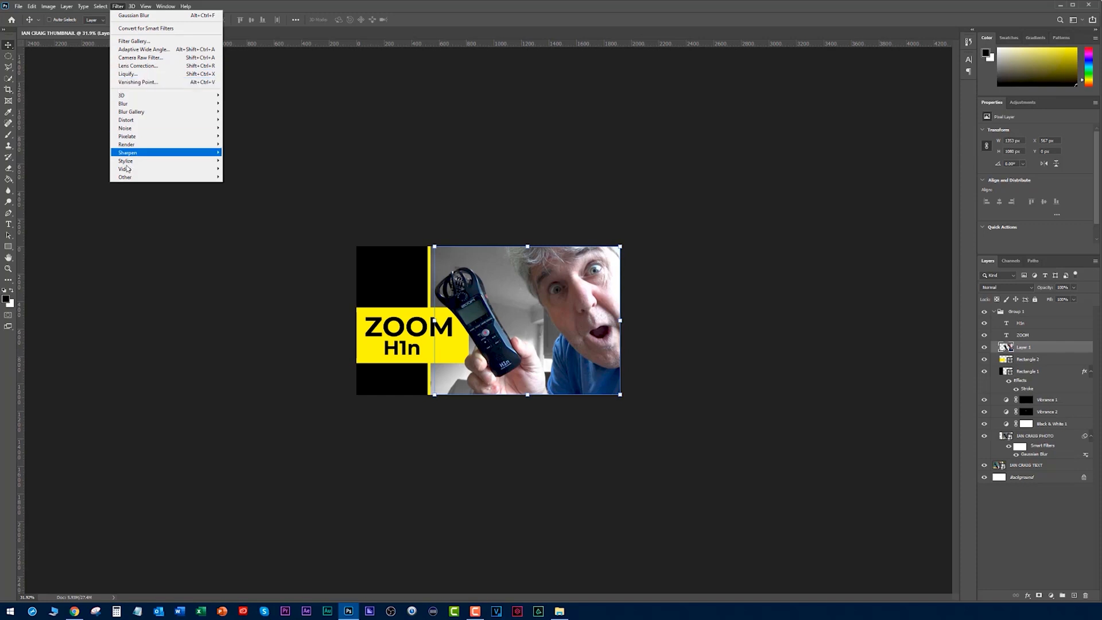
mouse_move(189, 152)
click(246, 193)
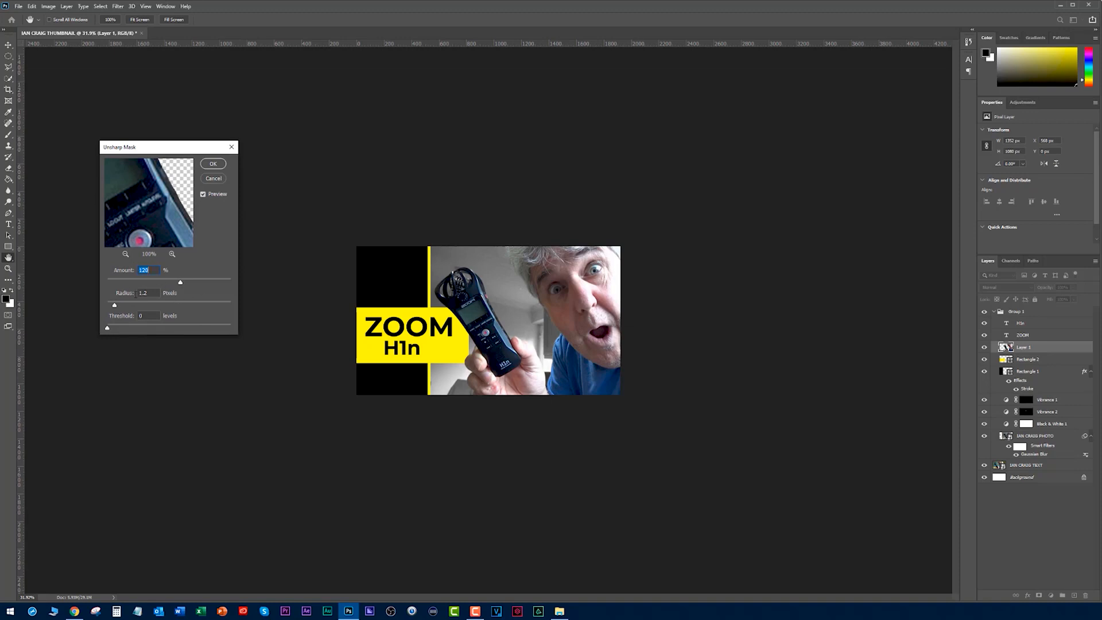
click(213, 163)
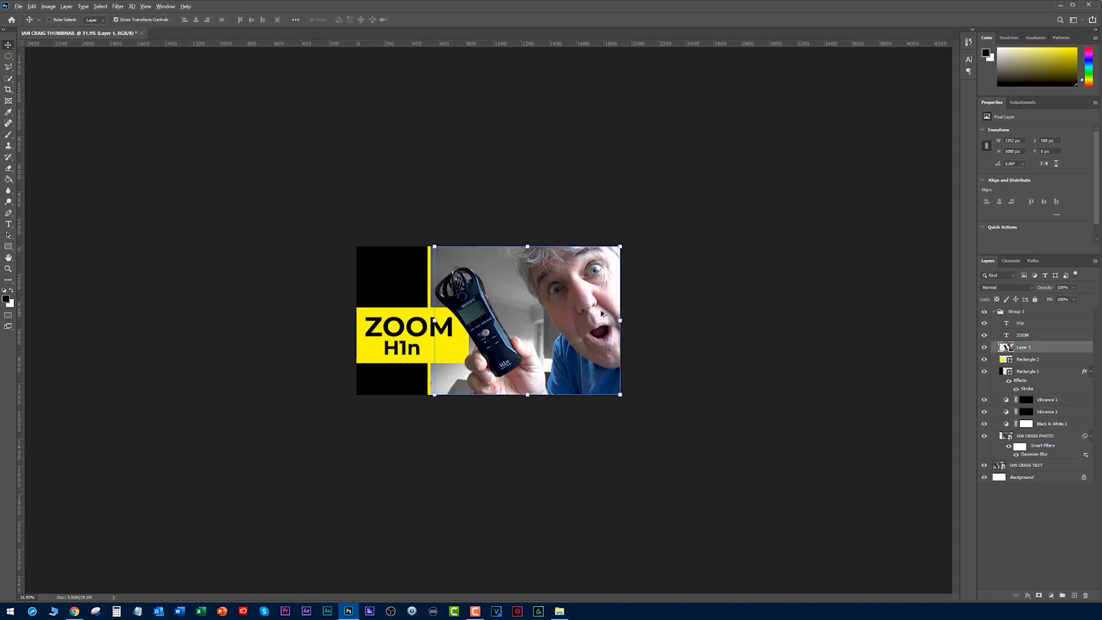
- Compare the cutout before and after sharpening, leave the sharpening applied, and check the thumbnail at small size with nothing selected
scroll(712, 299, up, 2)
key(Left)
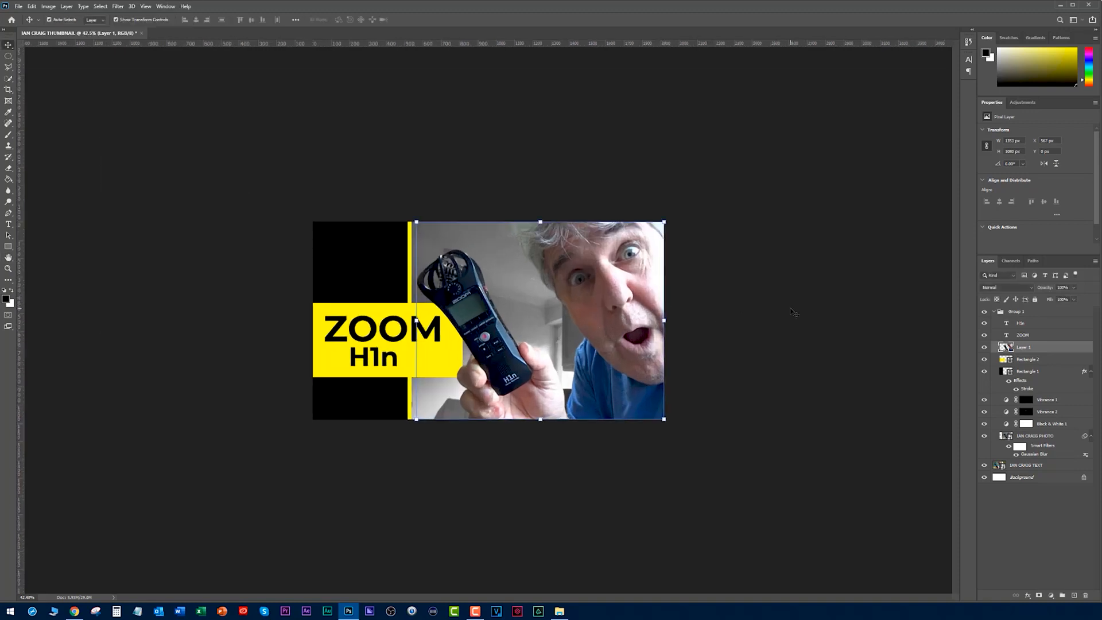
key(Right)
scroll(489, 319, up, 5)
key(Left)
key(Right)
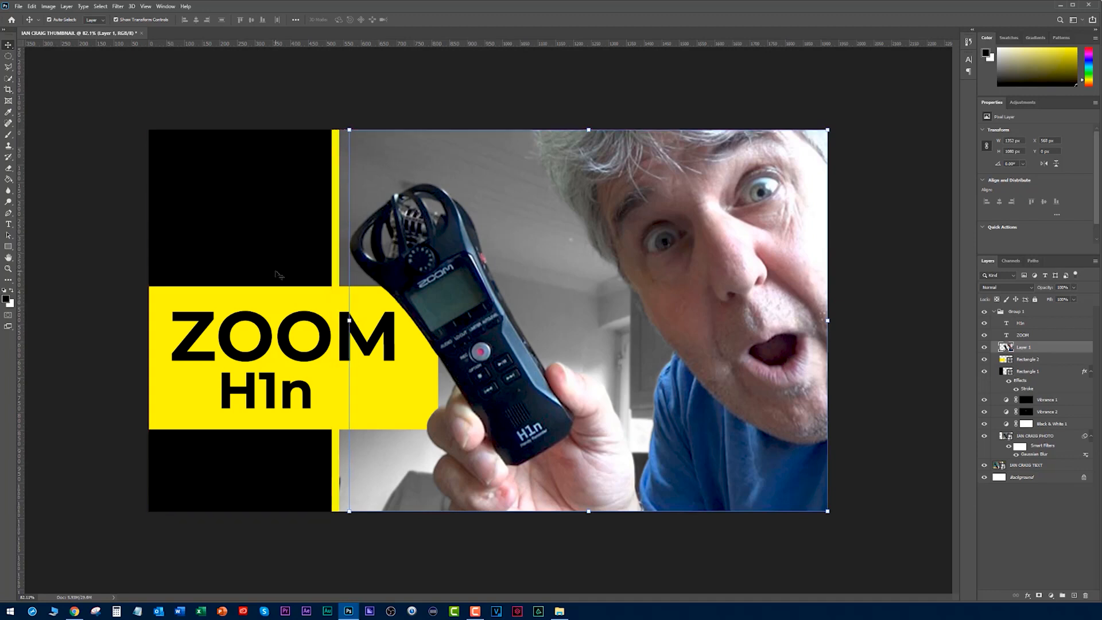
key(Left)
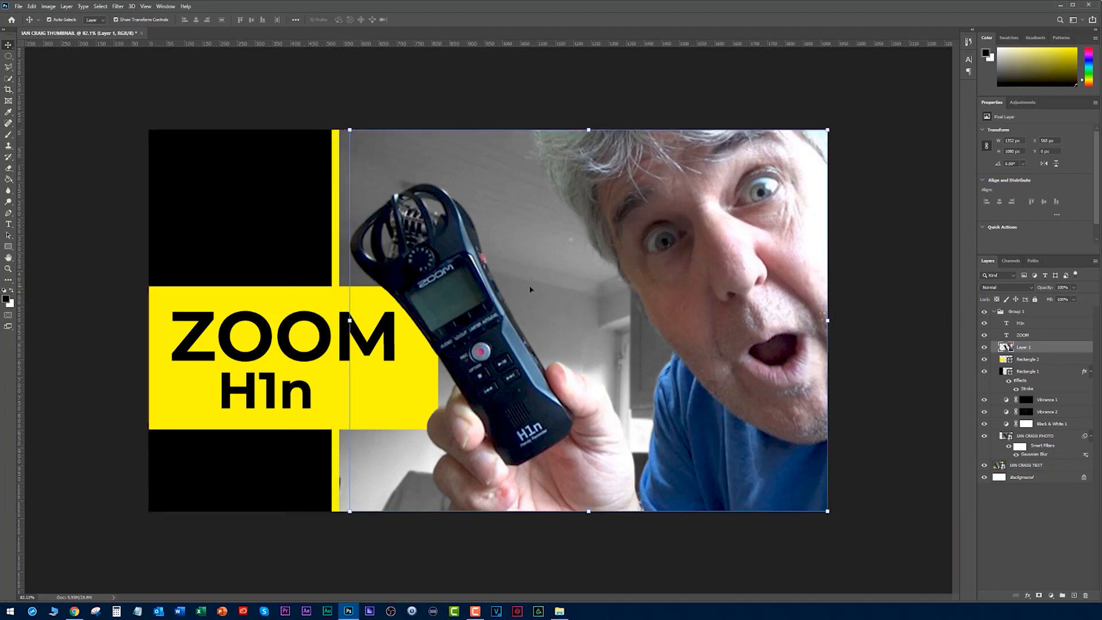
key(Left)
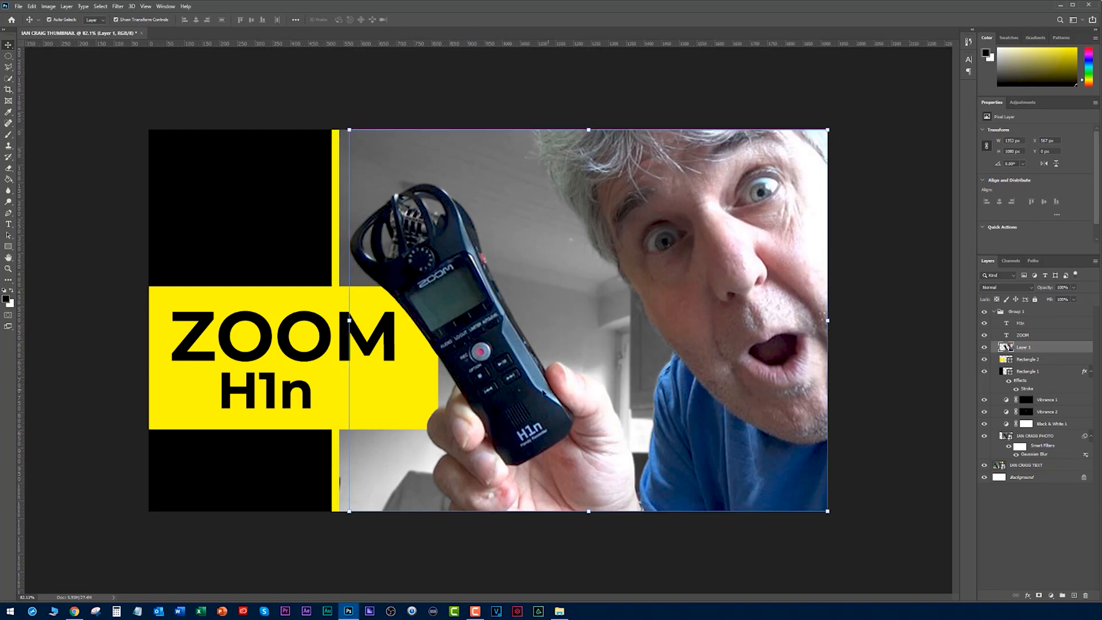
key(Right)
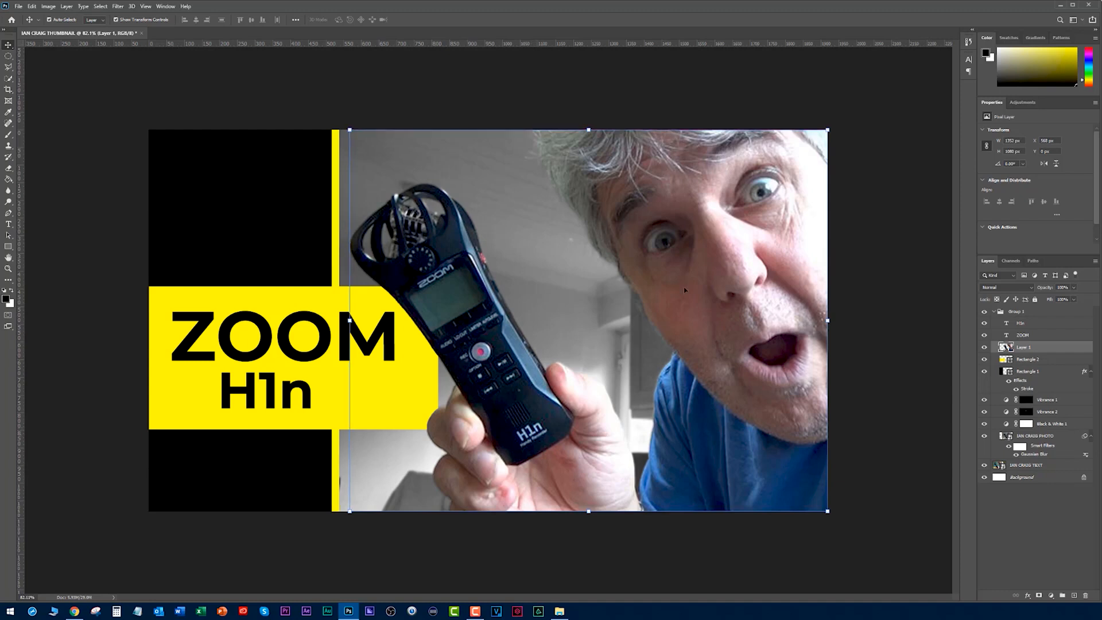
key(Left)
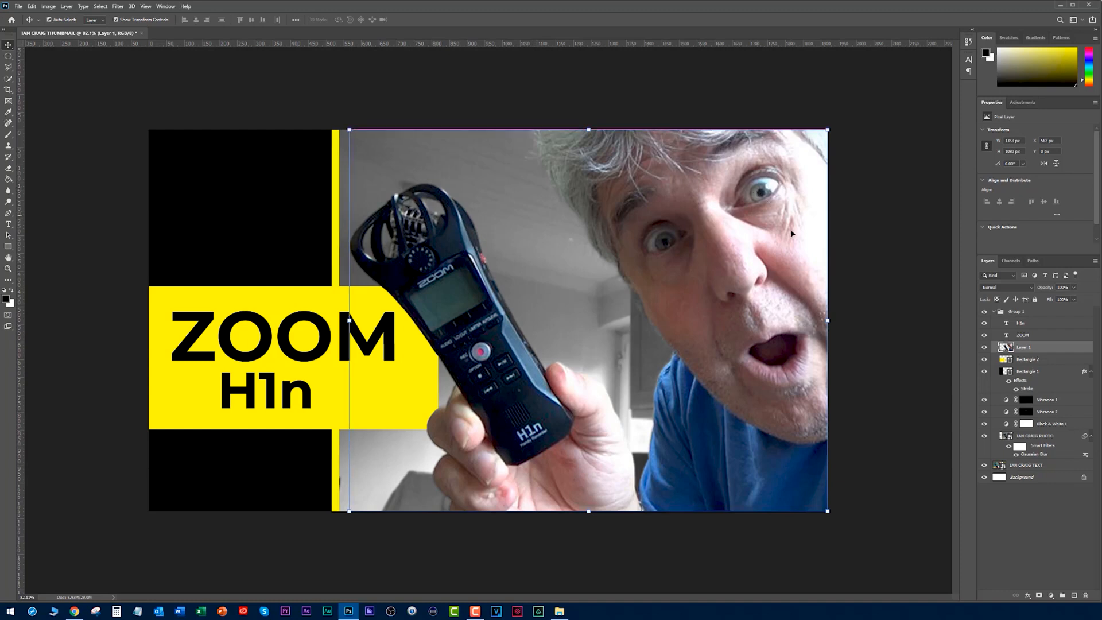
key(Right)
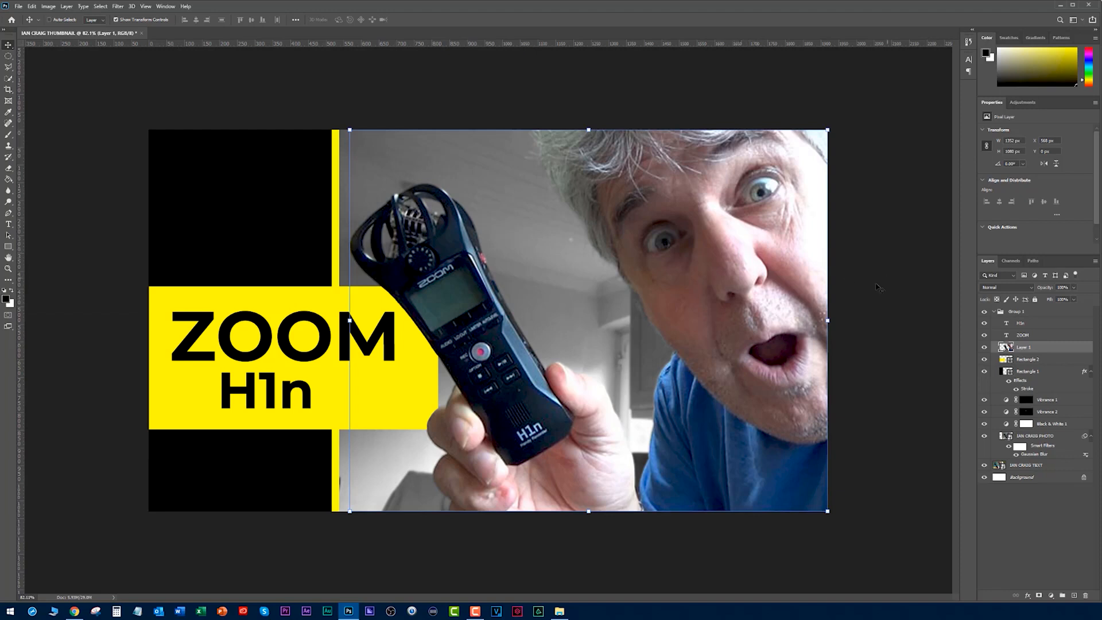
scroll(830, 316, down, 4)
scroll(831, 317, down, 3)
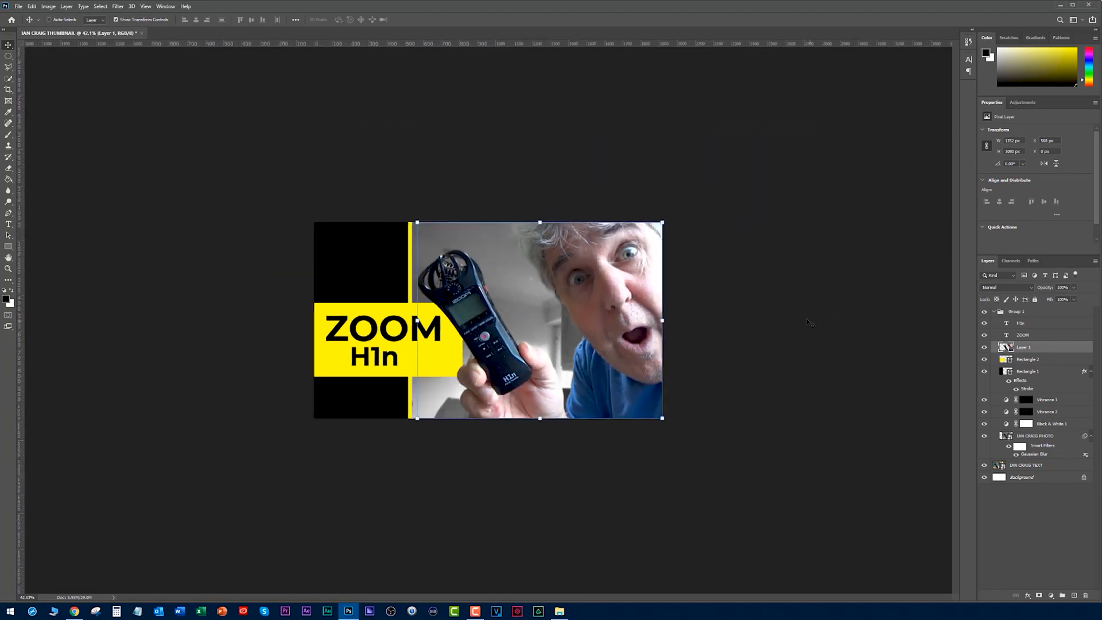
scroll(799, 322, down, 1)
click(415, 181)
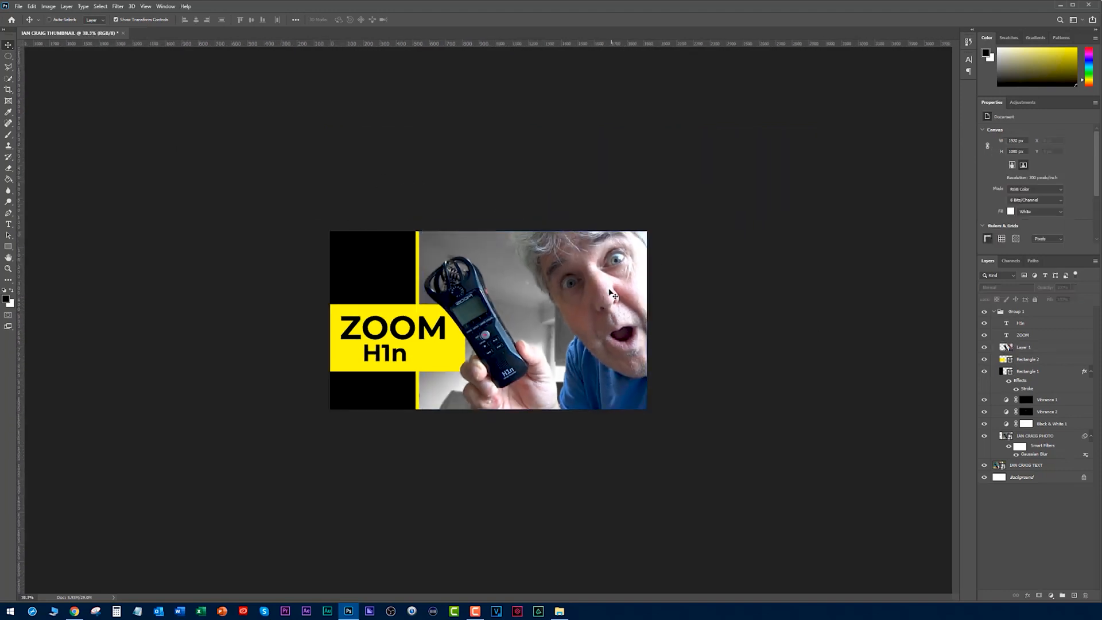
scroll(661, 296, down, 1)
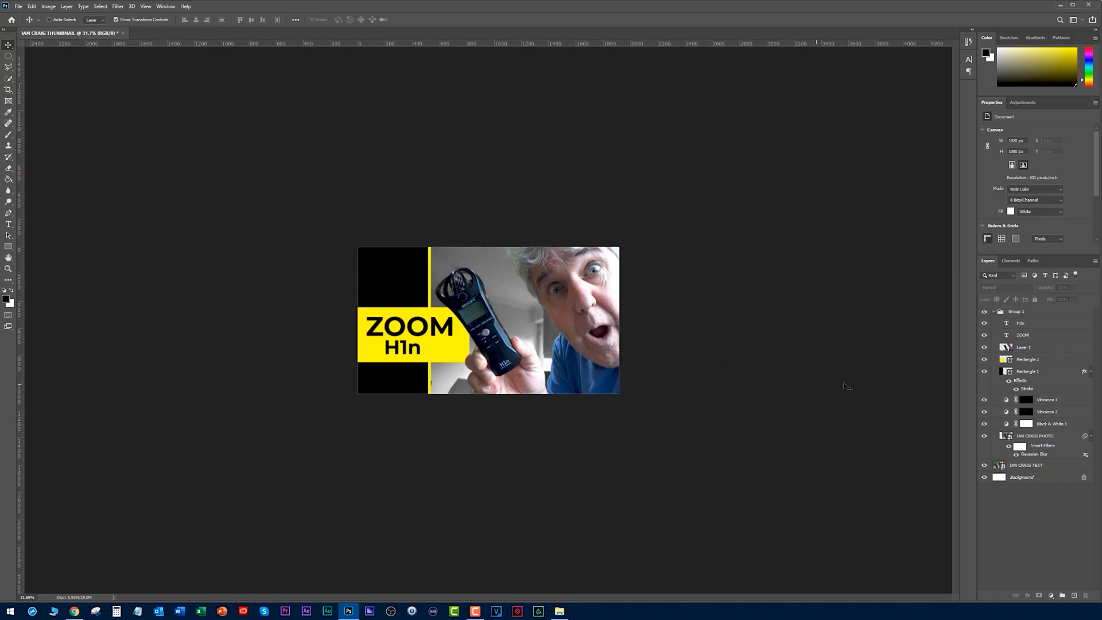
- Rename the cutout layer with the presenter's first name followed by ISOLATED
click(1010, 350)
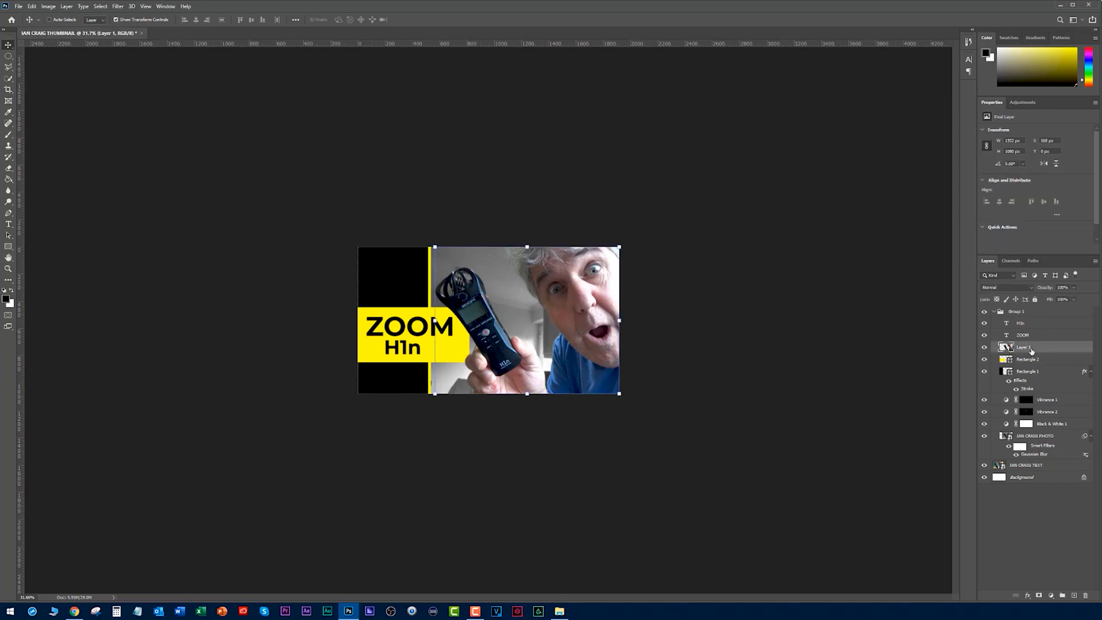
double_click(1023, 347)
text(IAN ISOLATED)
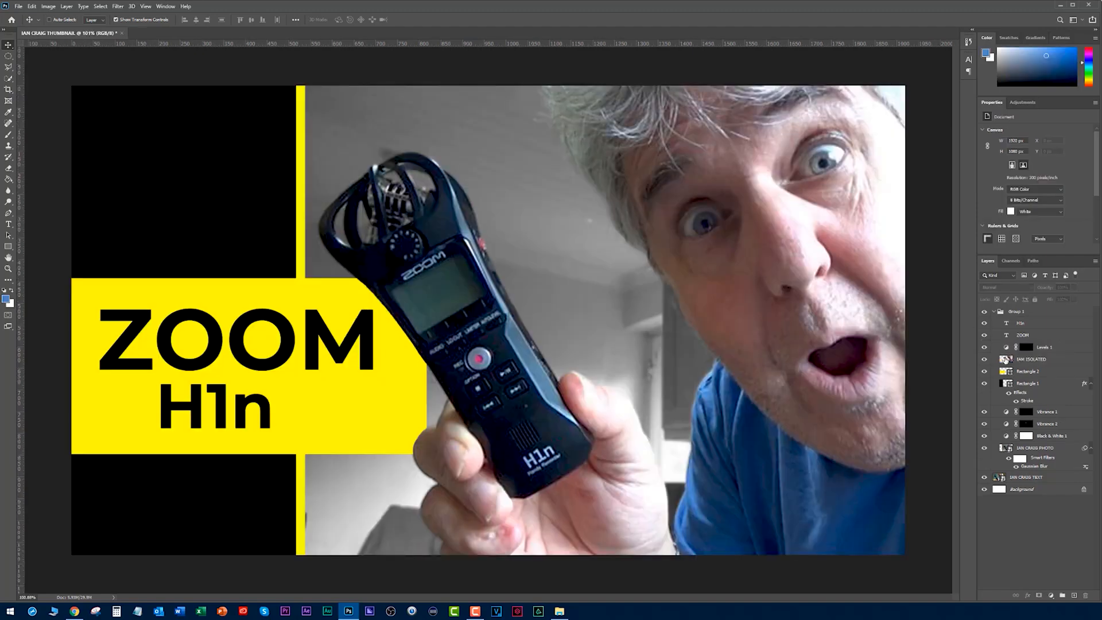
- Lighten the whites of both eyes on the isolated cutout layer with a small, low-opacity white brush, undoing the first test stroke
click(1005, 359)
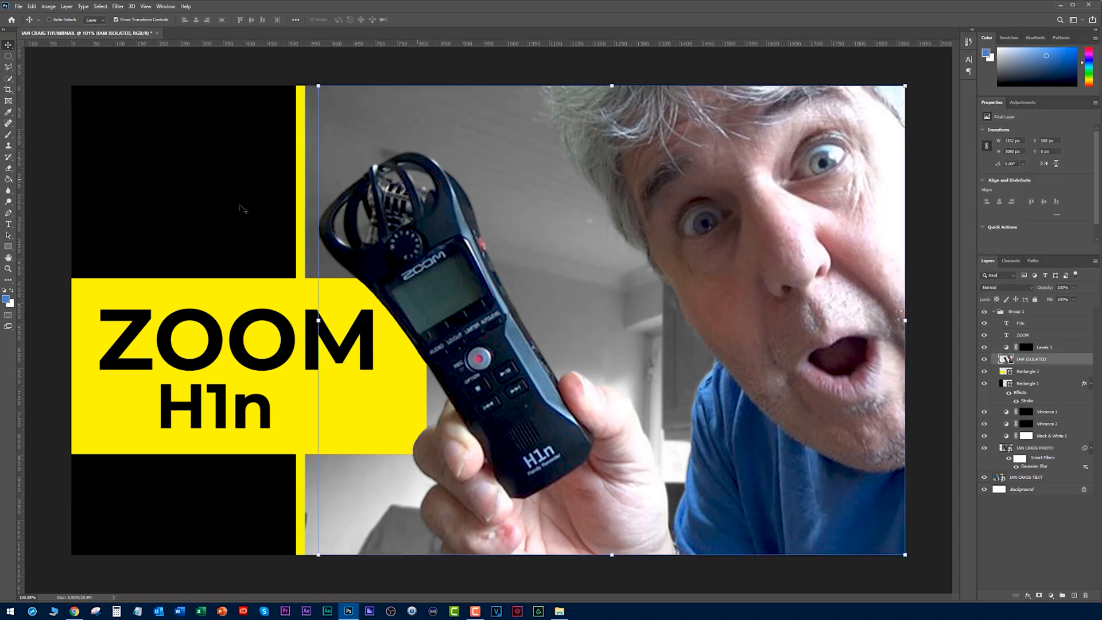
click(12, 290)
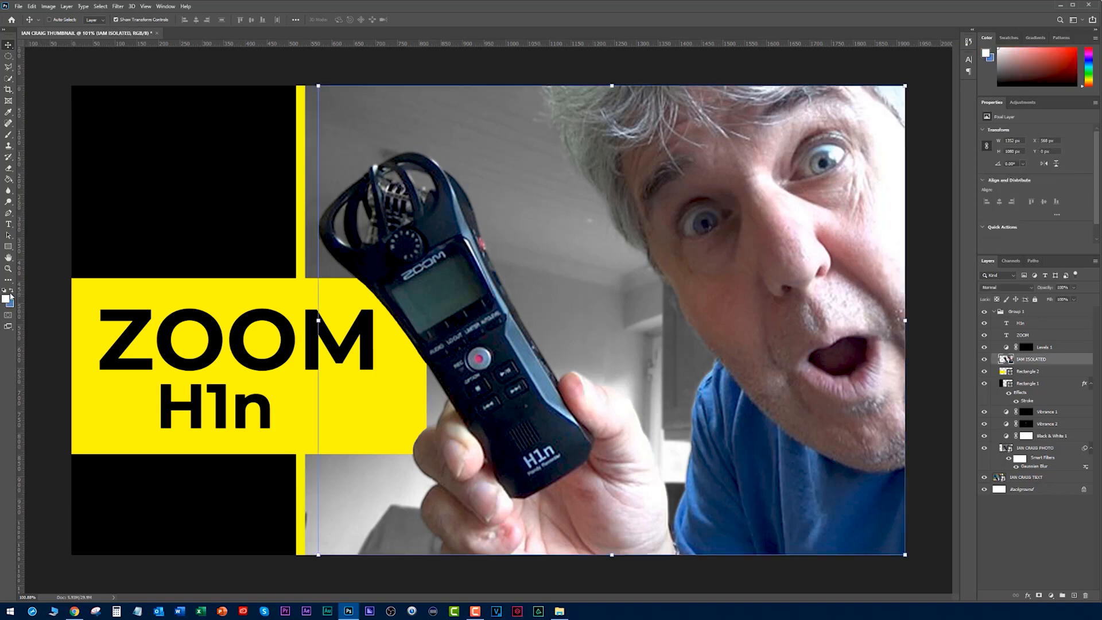
click(8, 134)
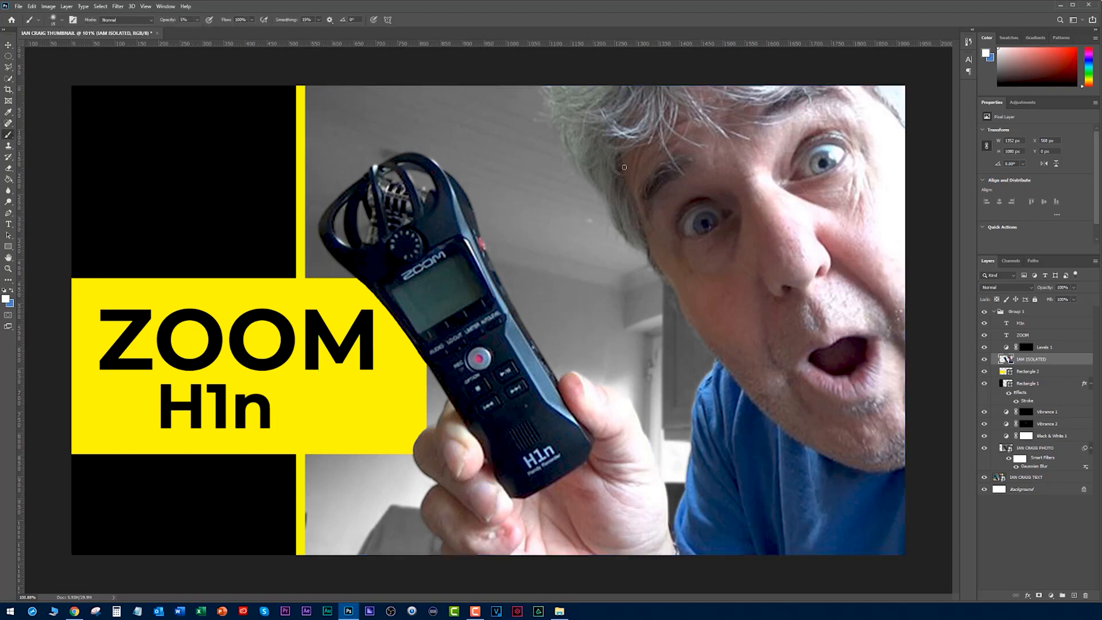
scroll(760, 195, up, 17)
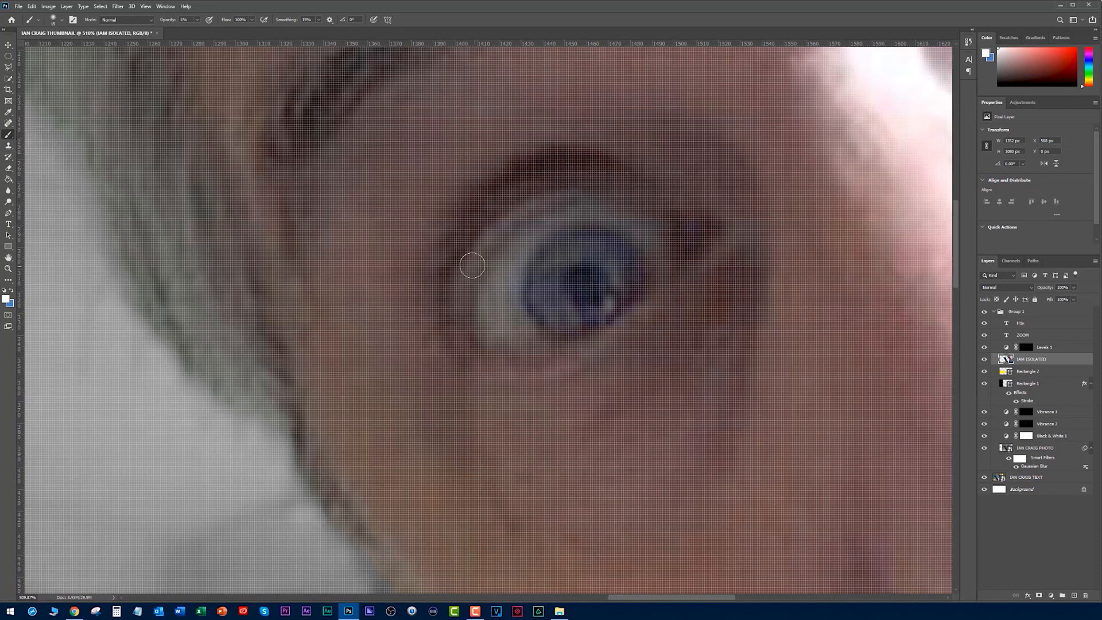
mouse_move(504, 312)
mouse_down()
mouse_move(494, 308)
mouse_move(502, 329)
mouse_move(511, 319)
mouse_up()
key(ctrl+z)
click(167, 21)
text(3m)
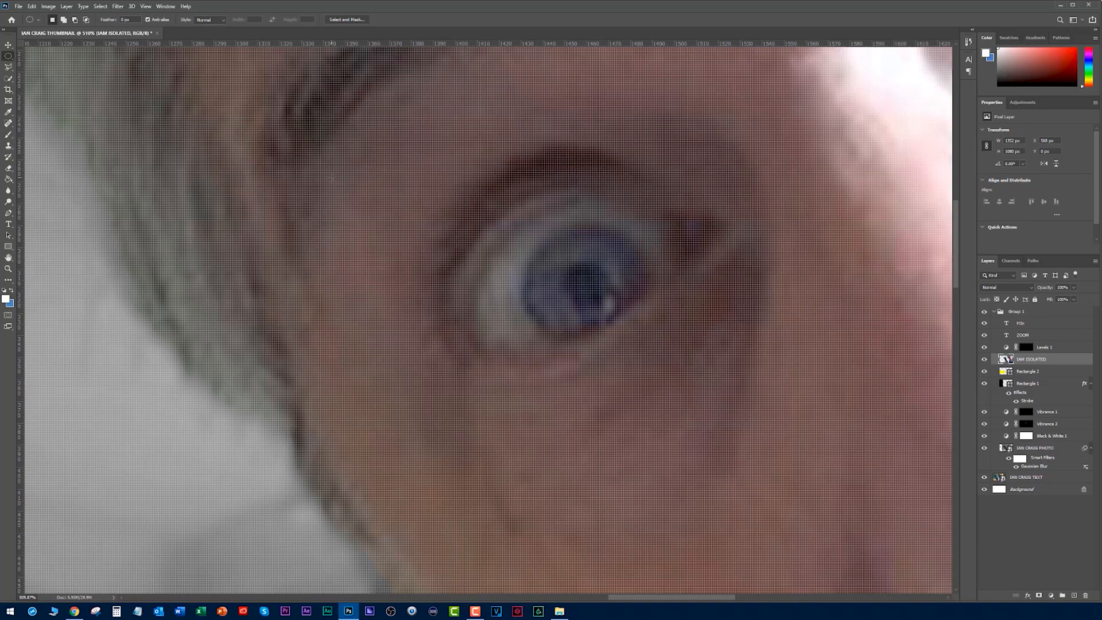
click(8, 134)
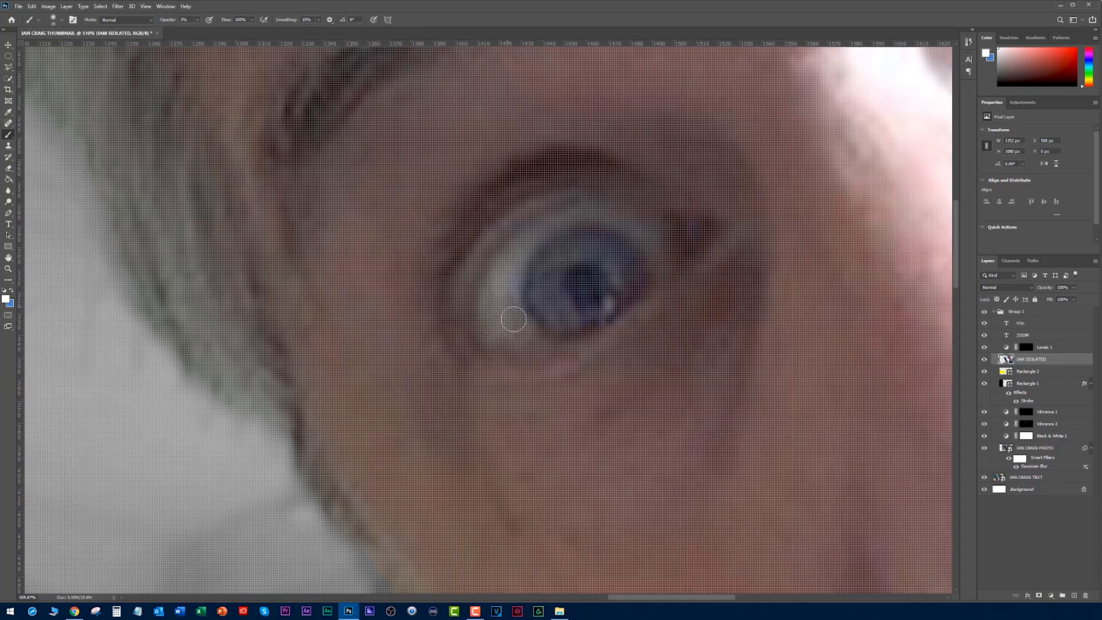
drag(848, 160, 388, 392)
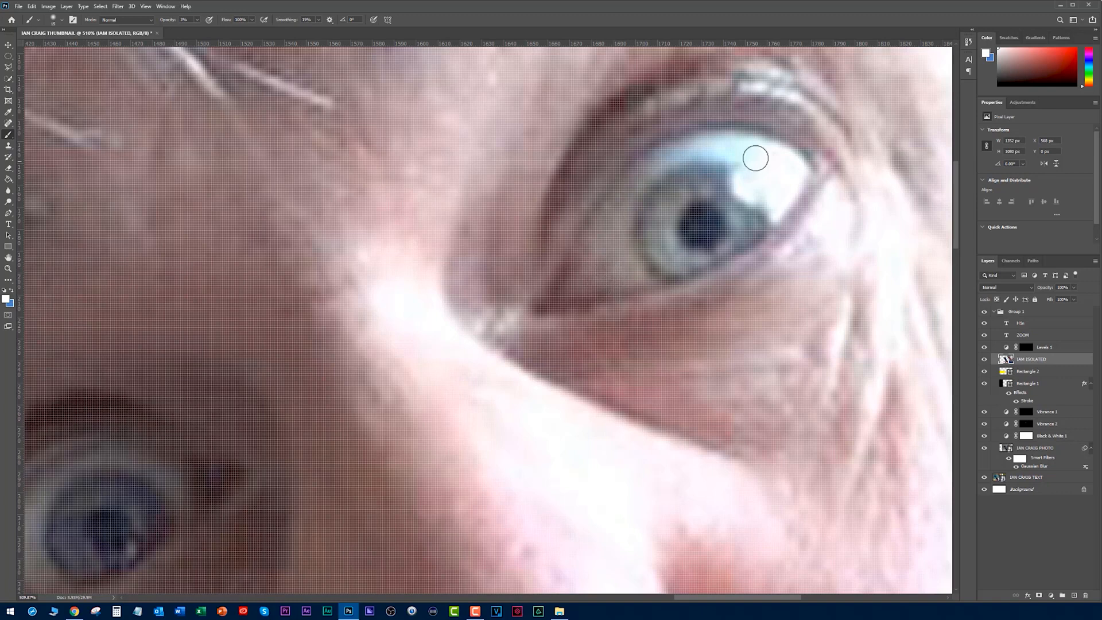
- Check the retouched thumbnail at several sizes and compare it with the original text version, leaving the redesigned group shown
scroll(538, 309, down, 9)
scroll(649, 283, down, 15)
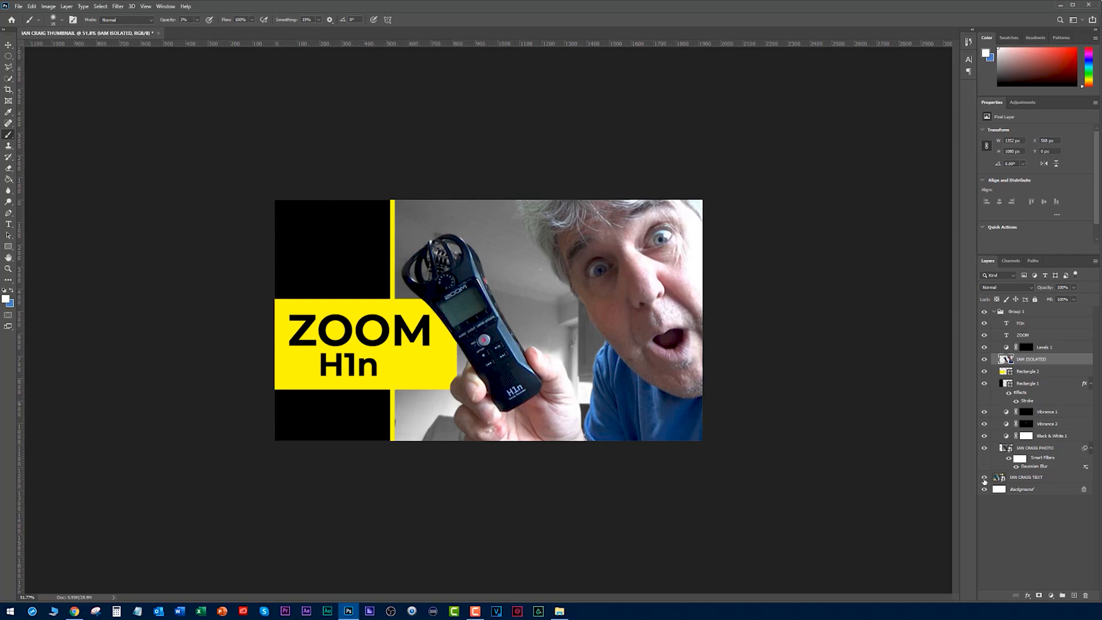
click(984, 312)
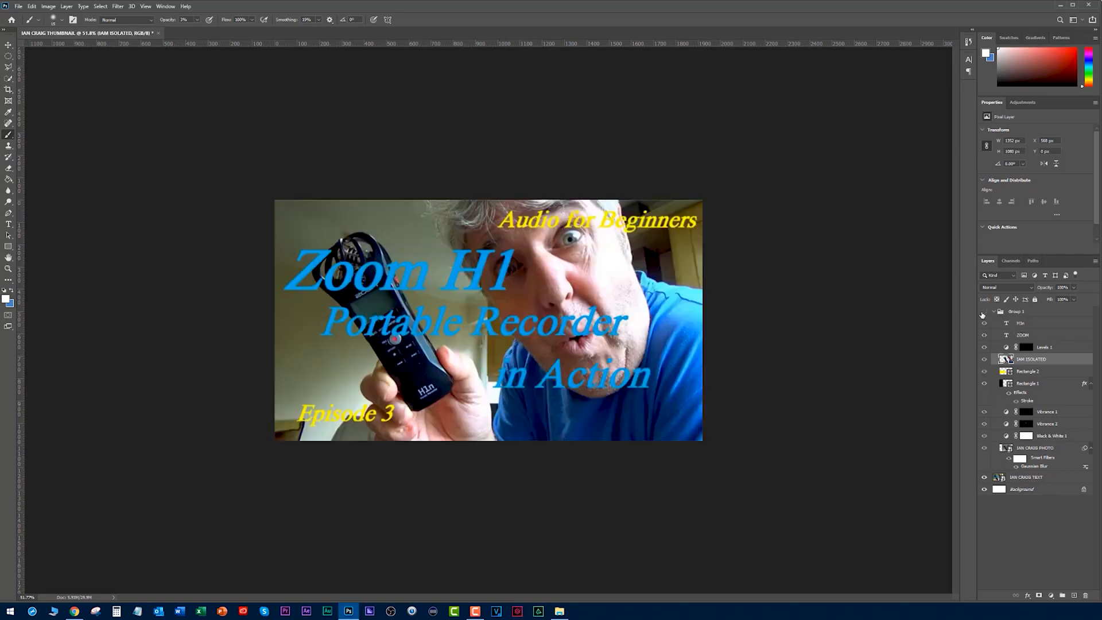
scroll(812, 275, up, 3)
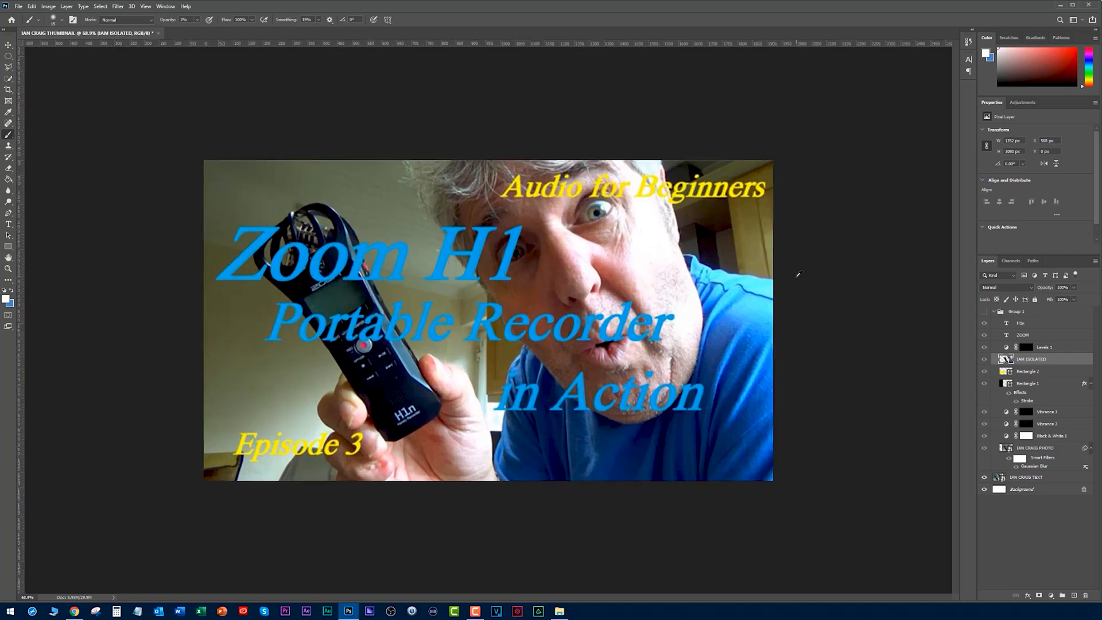
click(984, 312)
scroll(835, 282, down, 4)
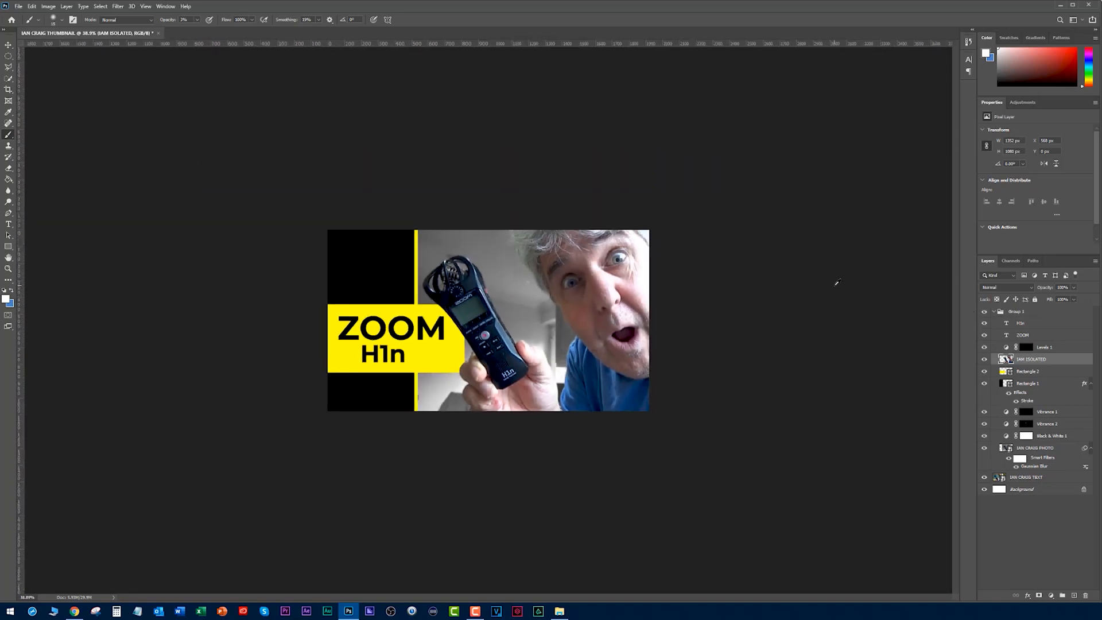
scroll(837, 282, up, 1)
scroll(837, 282, up, 1)
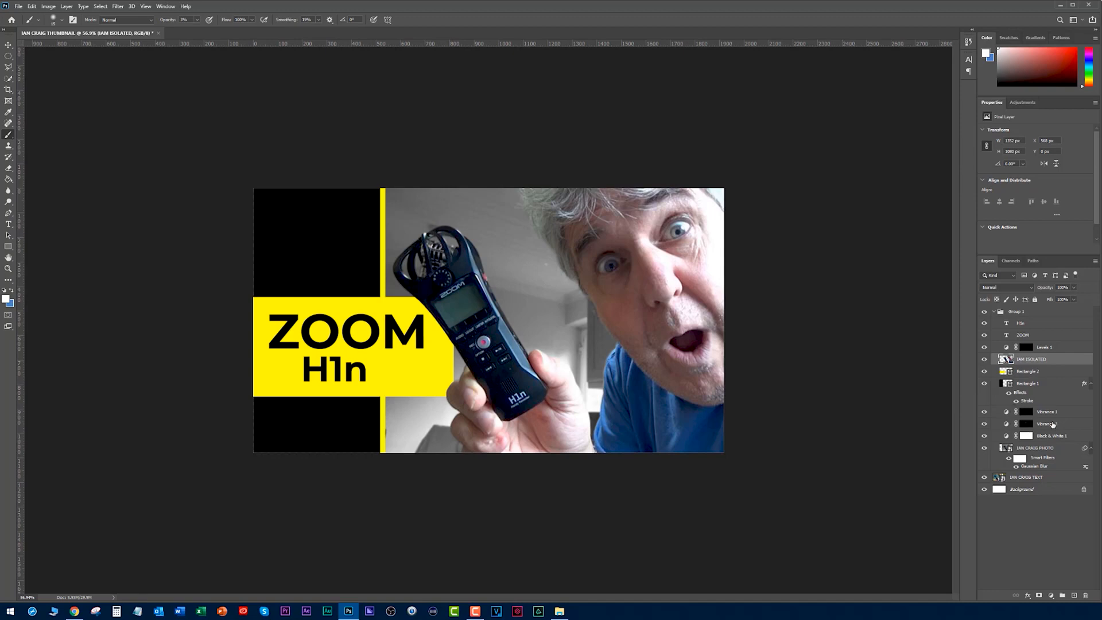
- Select the original text thumbnail layer, then hide and show the blurred background photo layer to examine the layer stack
click(1001, 478)
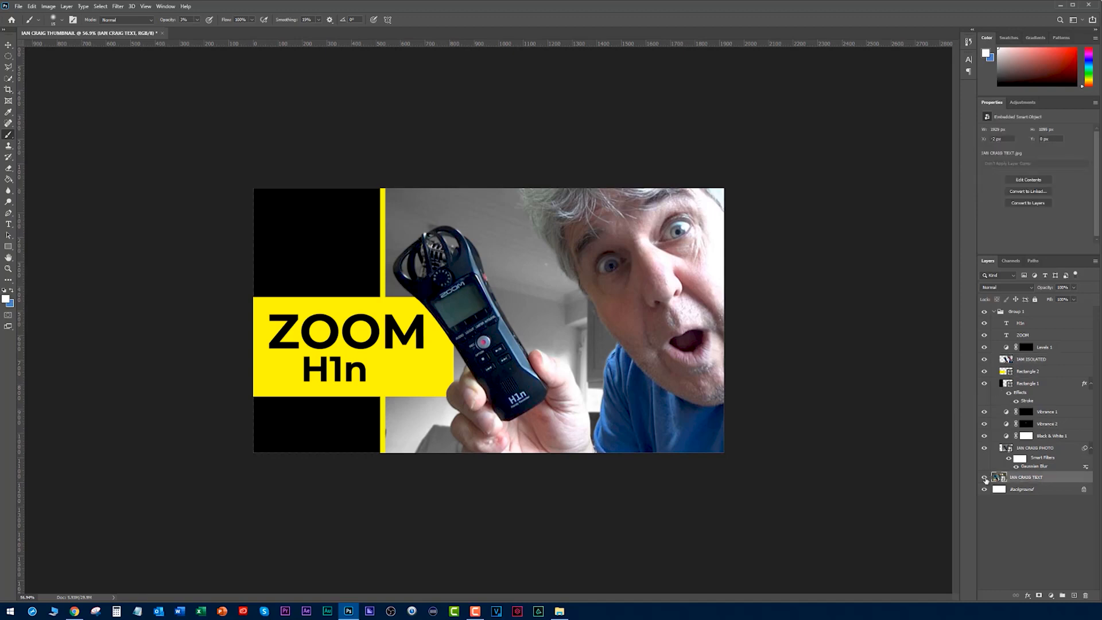
click(984, 447)
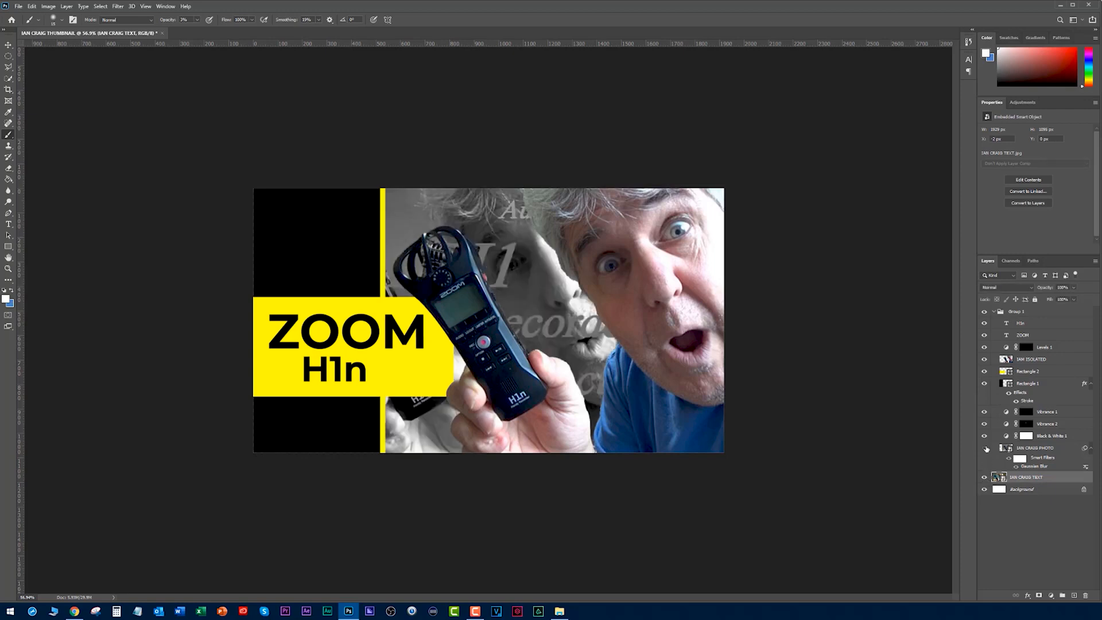
click(985, 448)
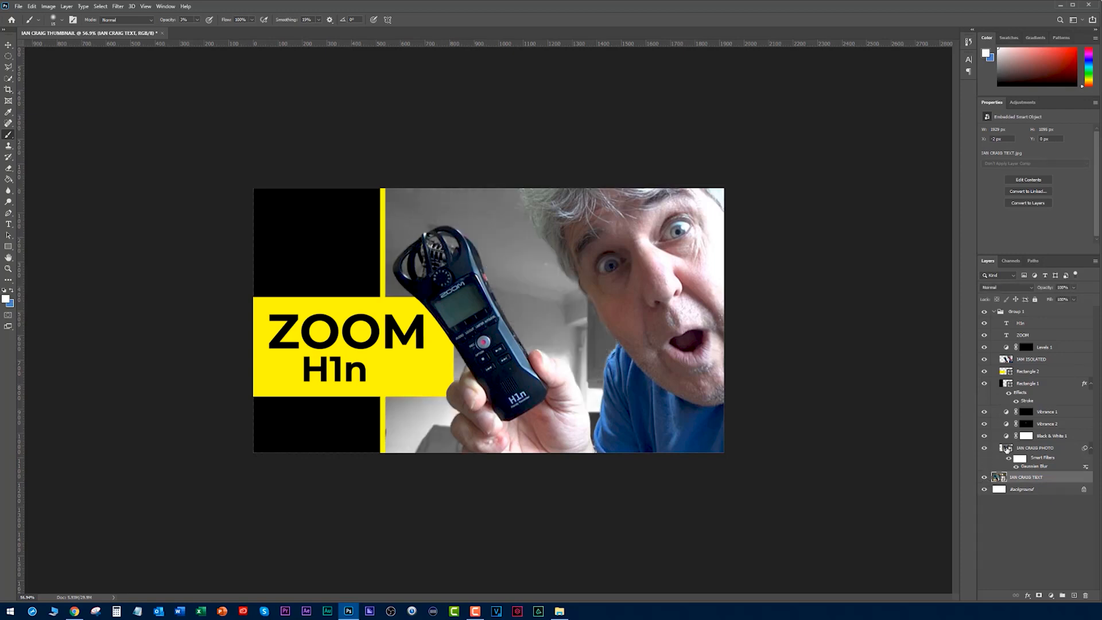
- Add an Exposure adjustment layer directly above the blurred background photo and brighten the background to an exposure of about +1
click(1008, 449)
click(1051, 596)
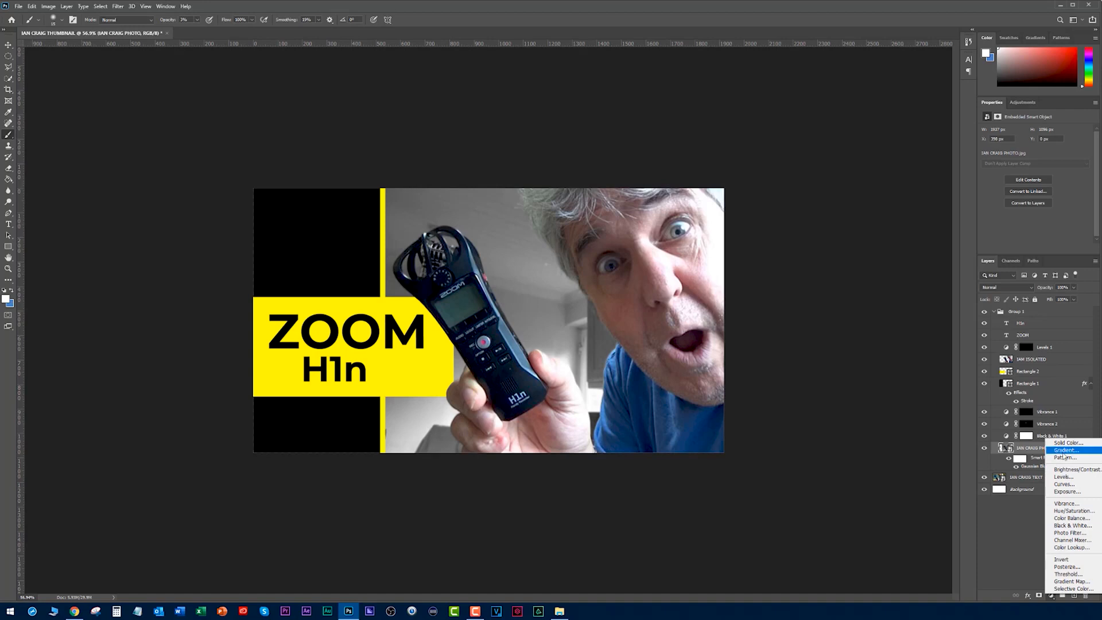
click(1067, 492)
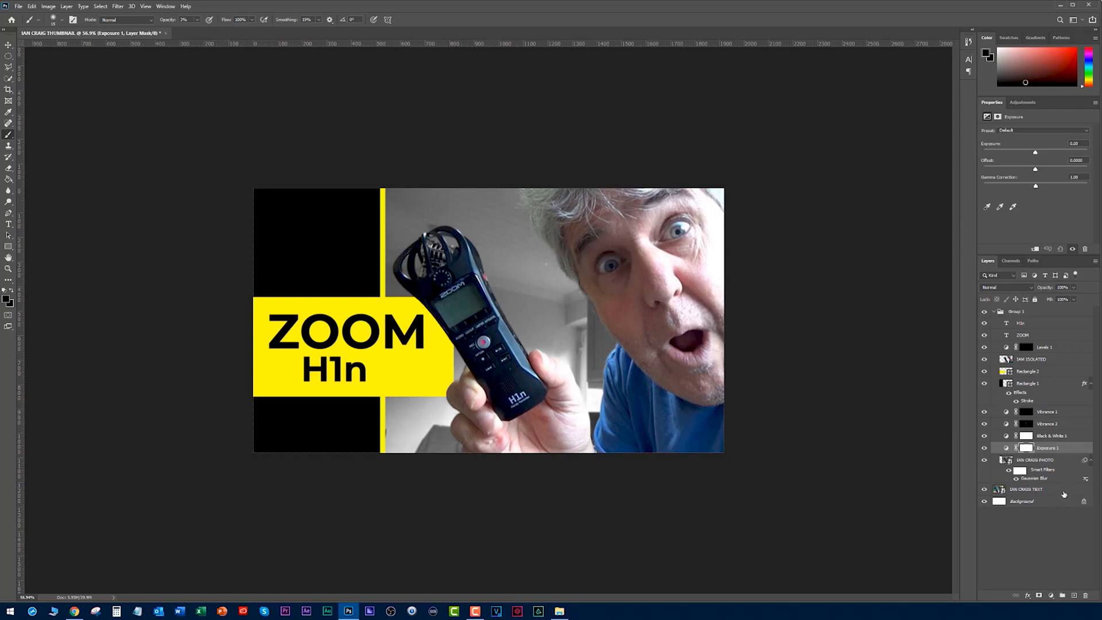
mouse_move(1035, 153)
mouse_down()
mouse_move(1050, 155)
mouse_move(1002, 159)
mouse_move(1039, 163)
mouse_up()
drag(1037, 154, 1043, 151)
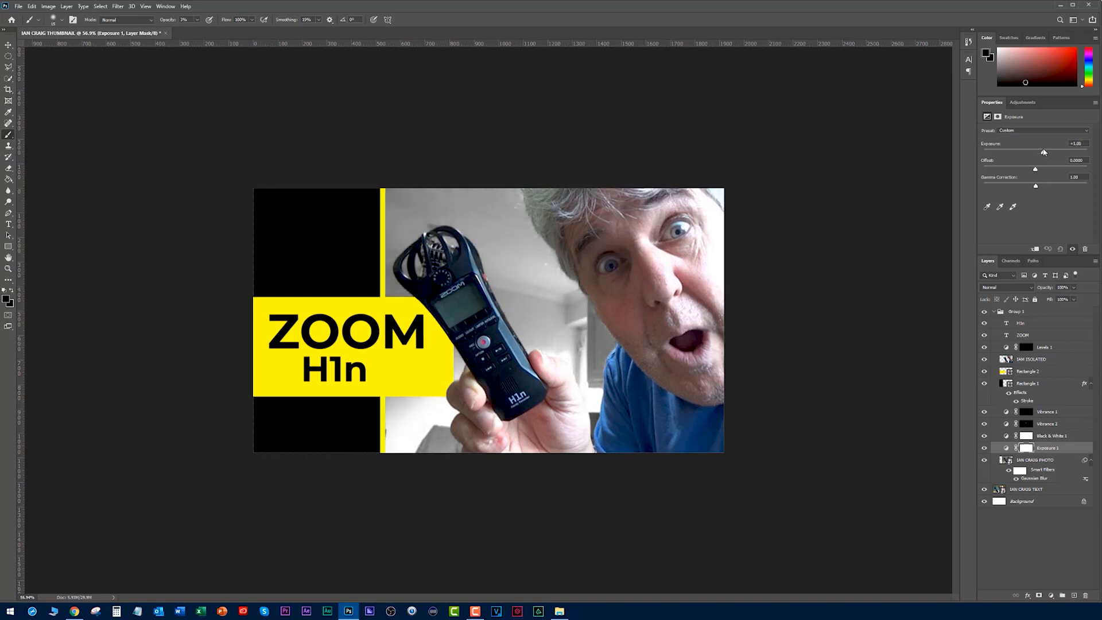
- Compare the redesigned Group 1 with the original text thumbnail at small and larger sizes, leaving the group shown and collapsed
key(ctrl+minus)
key(ctrl+minus)
key(ctrl+minus)
key(ctrl+minus)
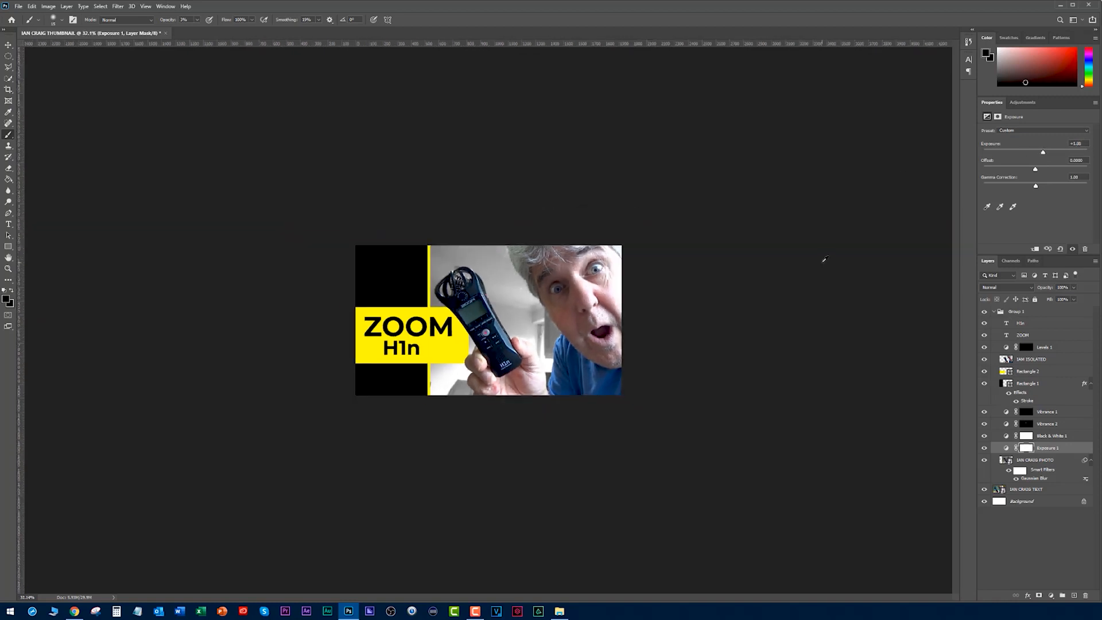
click(1000, 311)
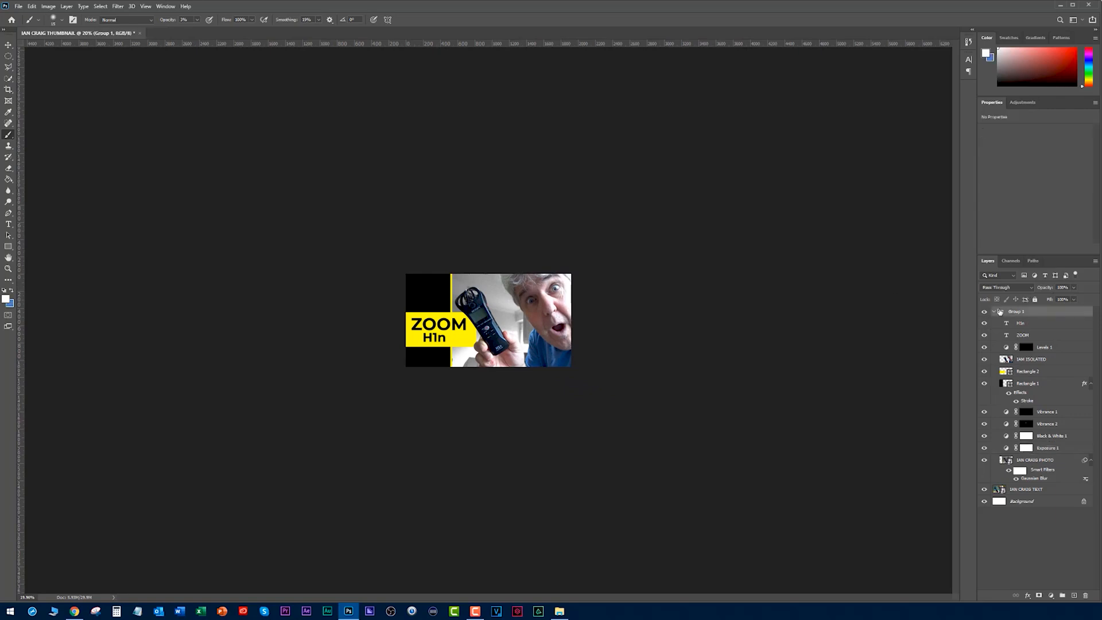
click(984, 312)
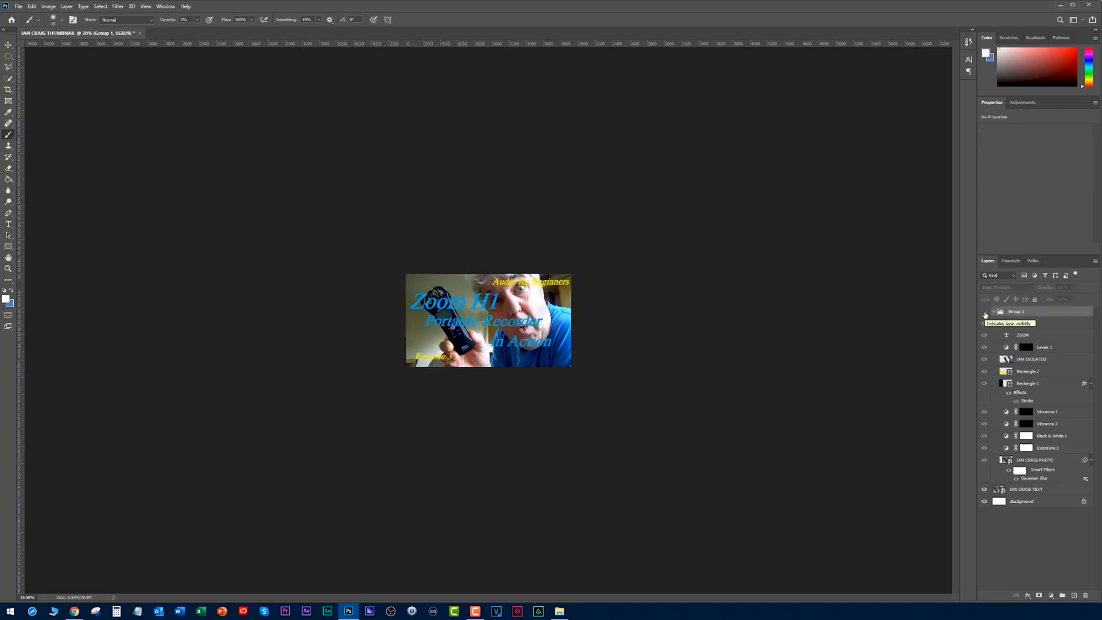
click(984, 313)
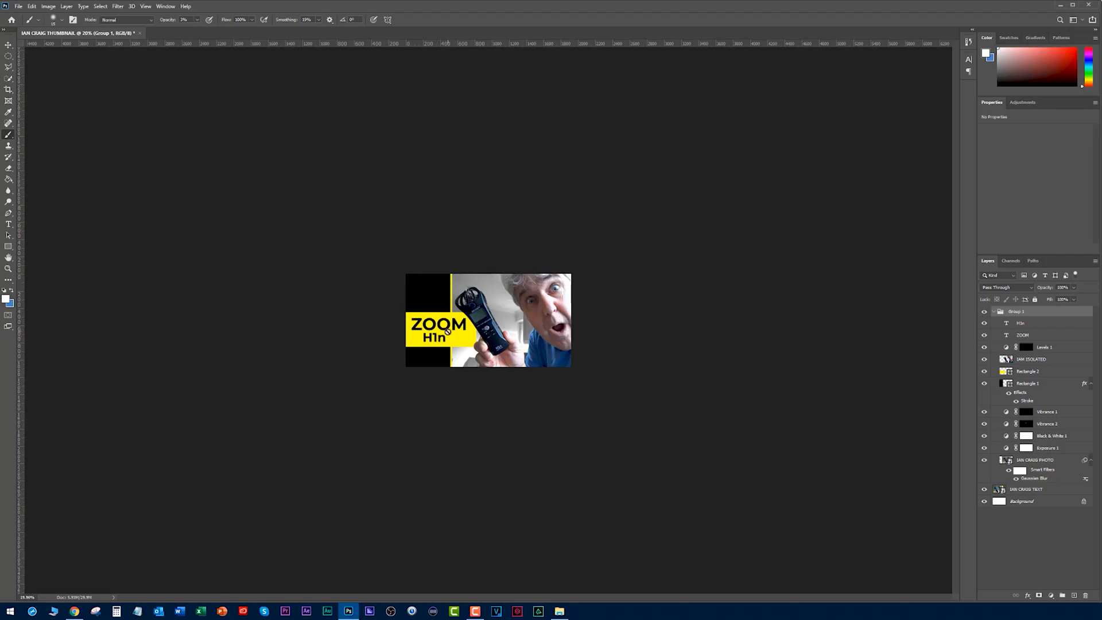
scroll(802, 316, up, 10)
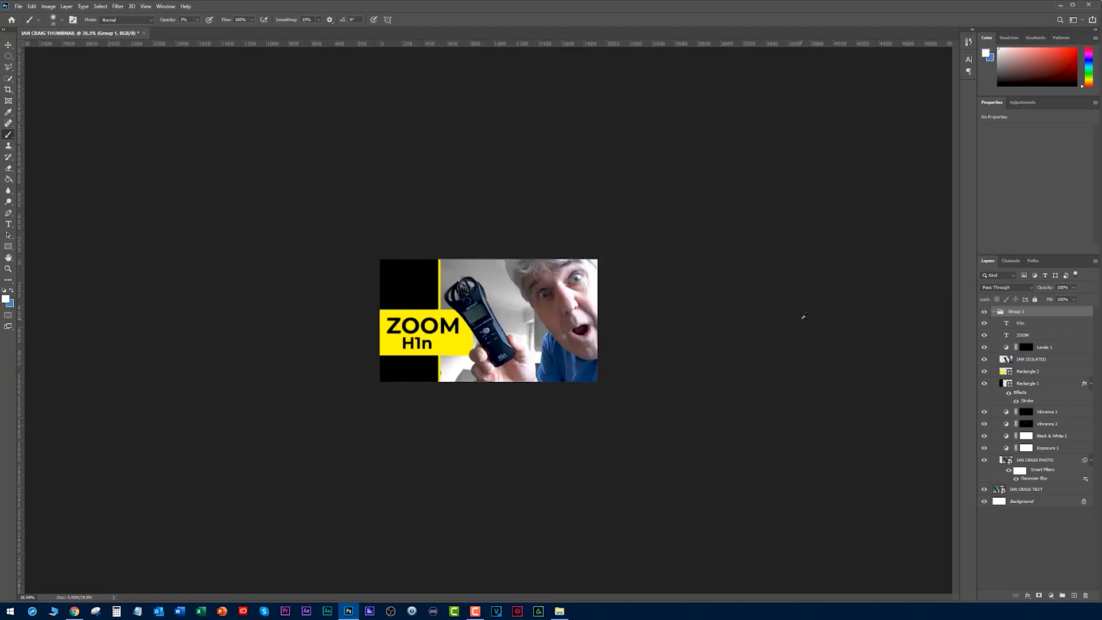
click(985, 312)
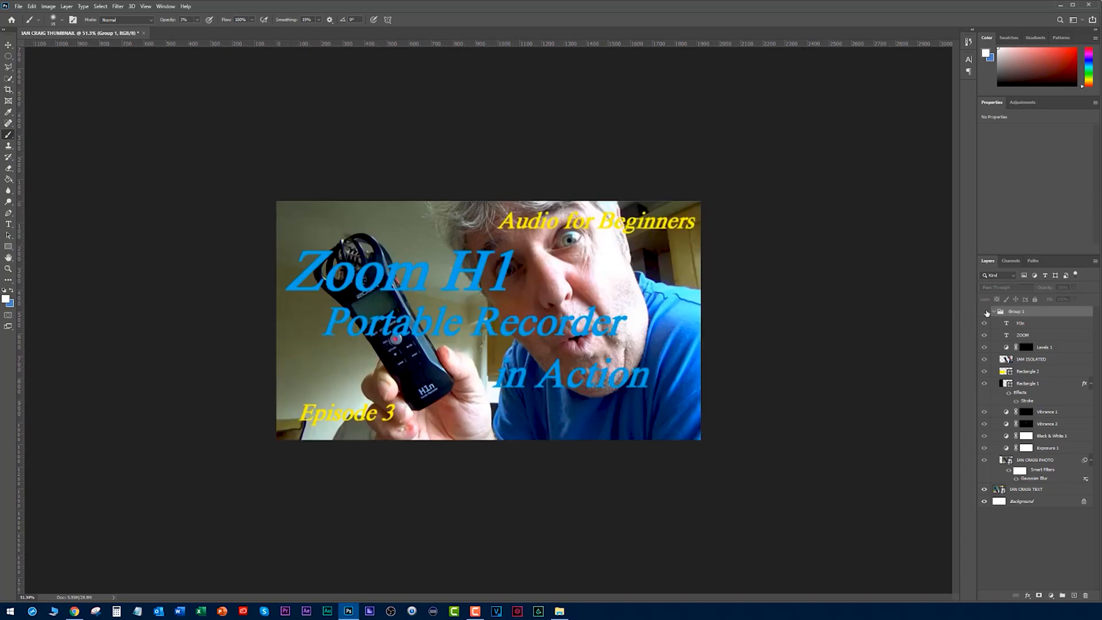
click(985, 312)
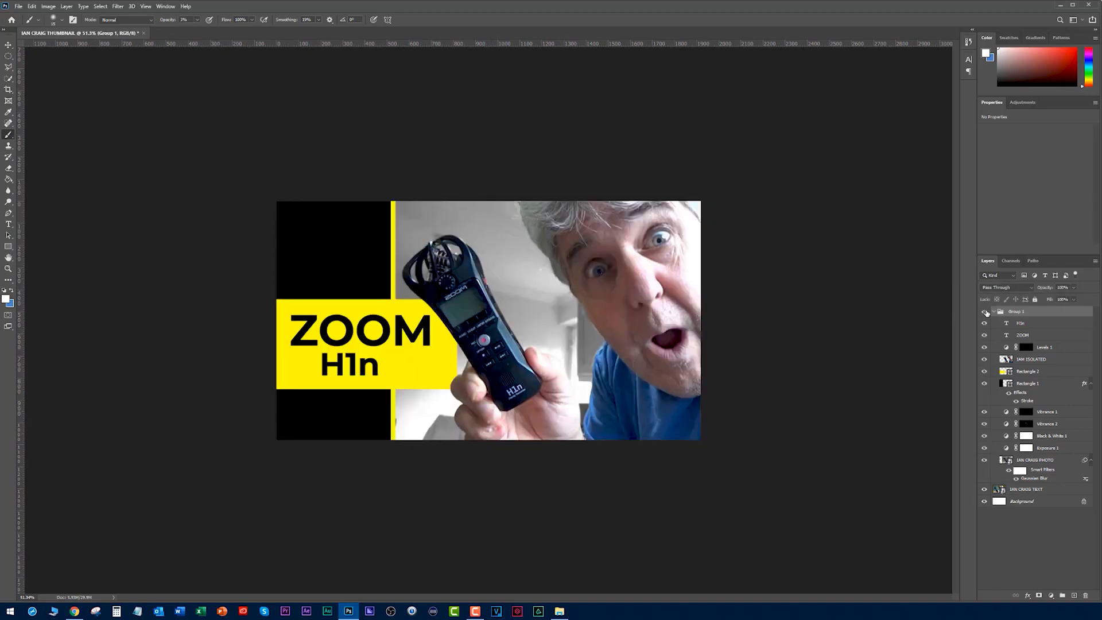
click(984, 312)
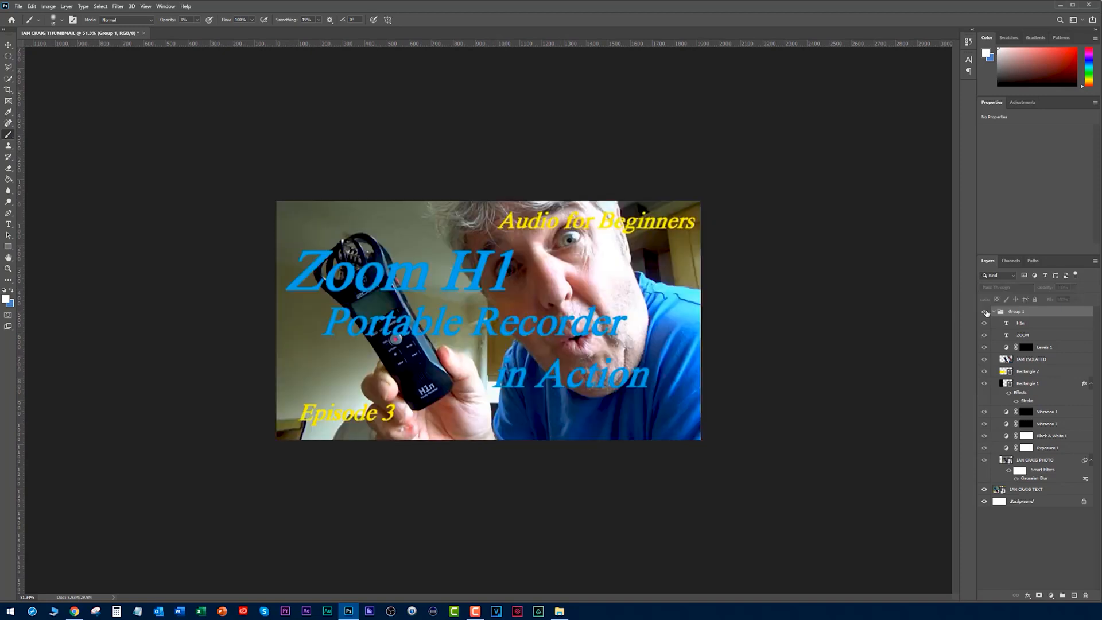
click(985, 312)
click(995, 311)
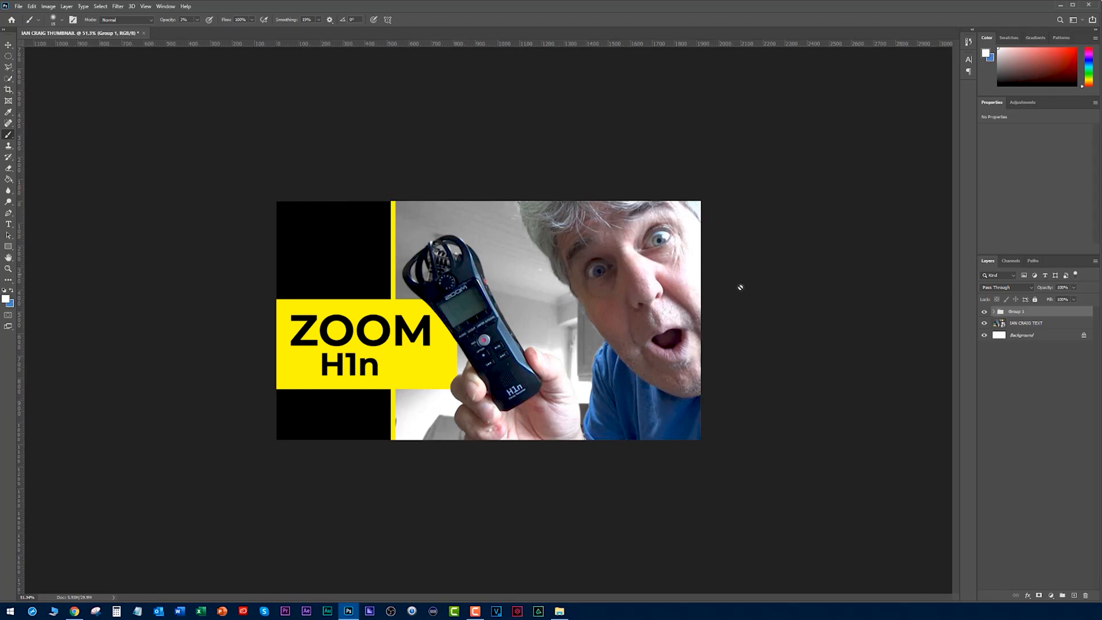
- Compare the redesigned thumbnail with the existing upload thumbnails on the YouTube channel page in Chrome, alternating between the two windows
scroll(545, 312, down, 4)
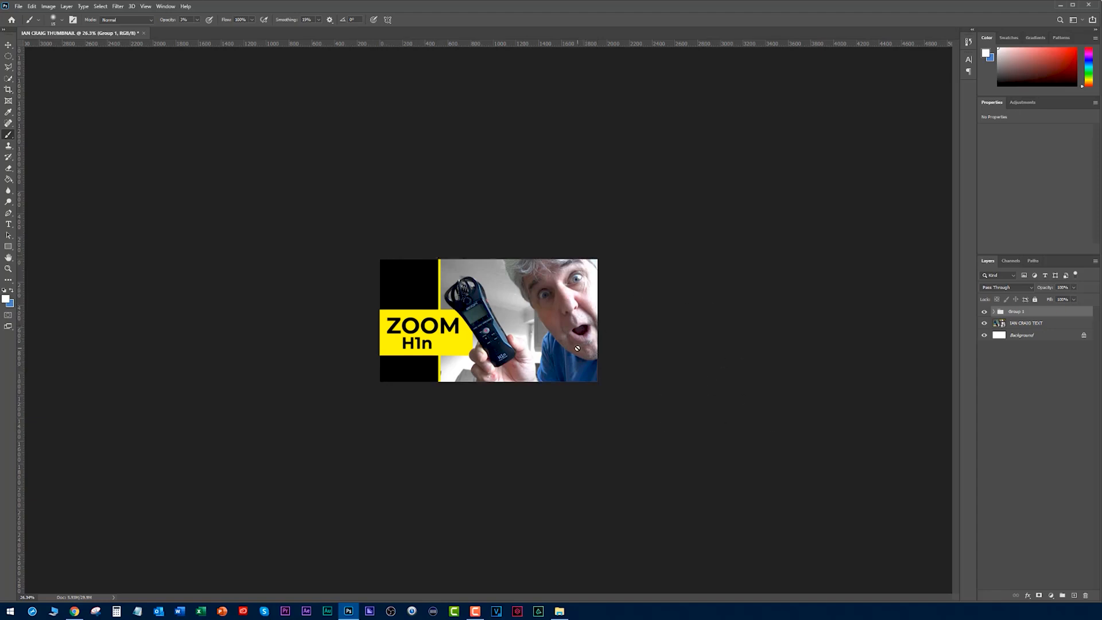
key(alt+Tab)
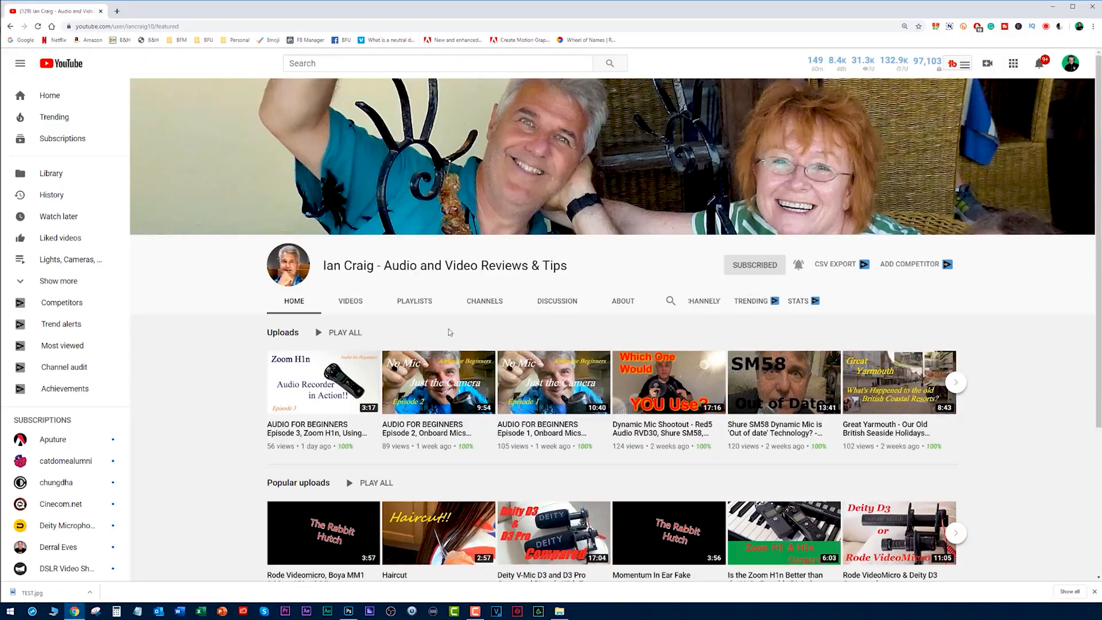
scroll(441, 329, down, 2)
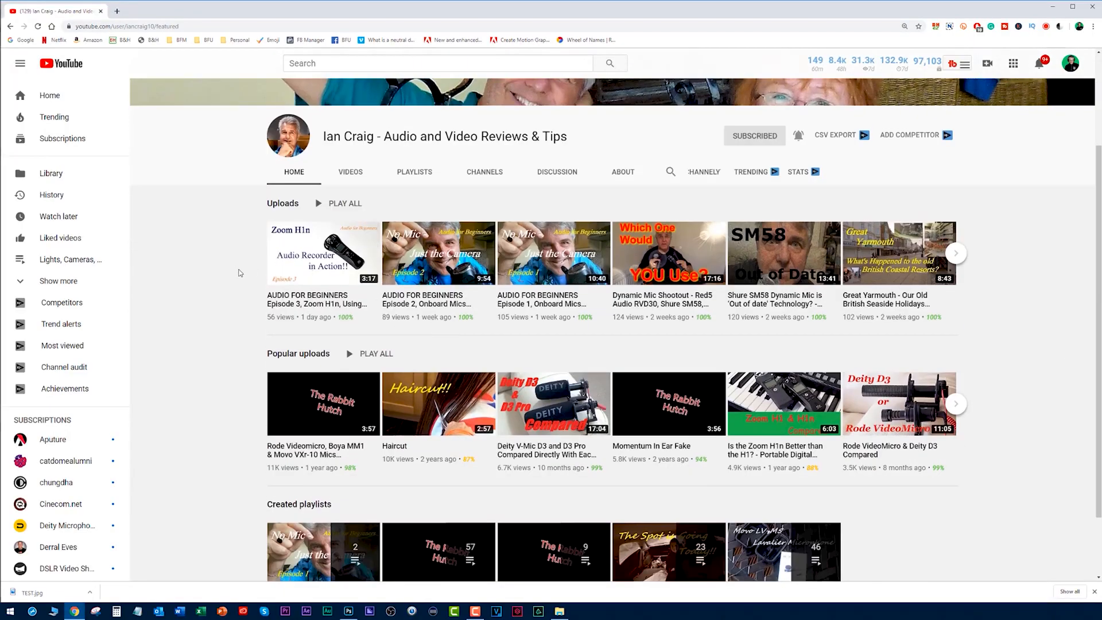
key(alt+Tab)
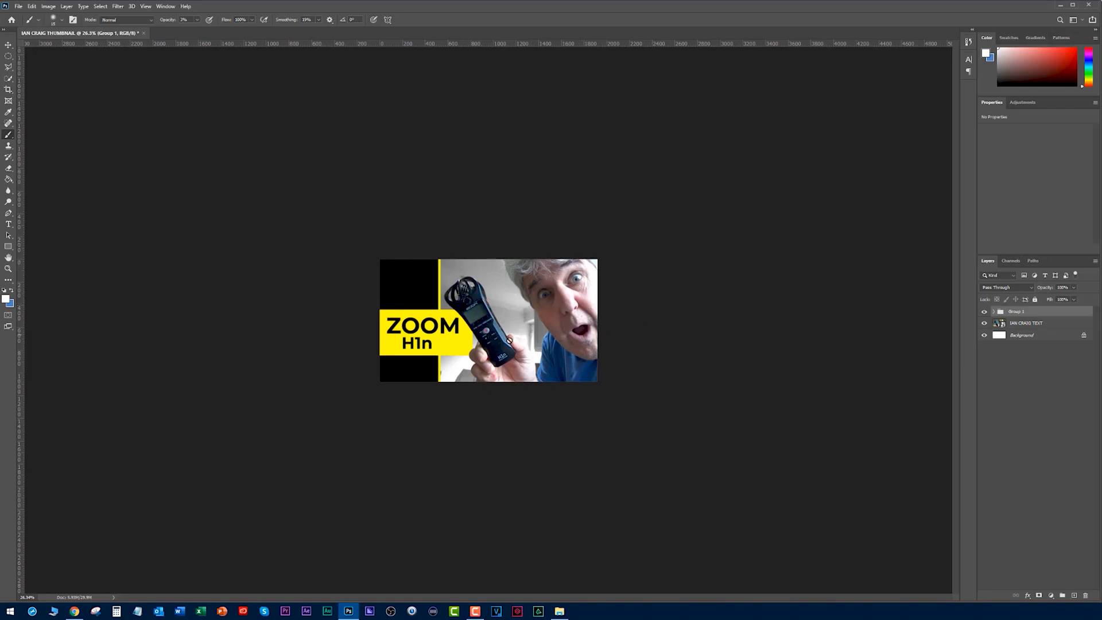
key(alt+Tab)
scroll(259, 169, down, 2)
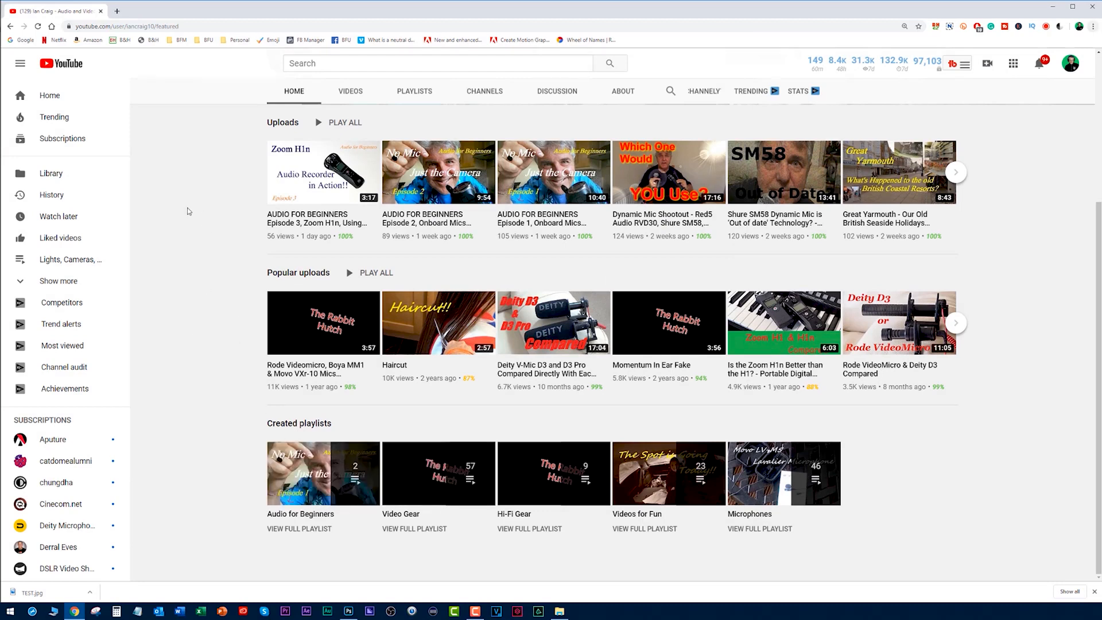
key(alt+Tab)
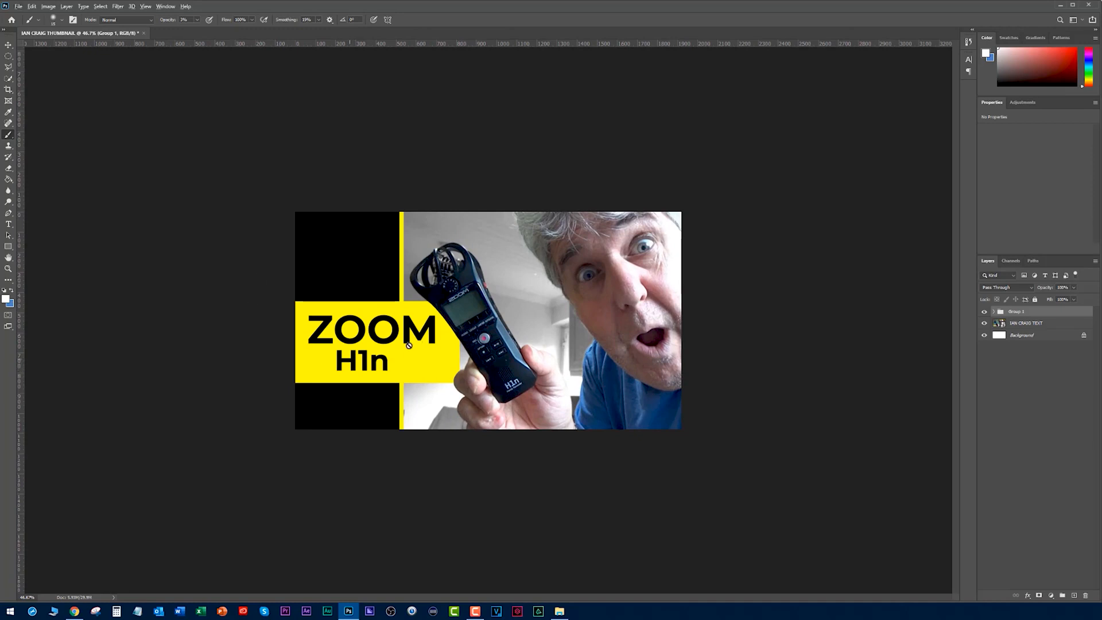
key(alt+Tab)
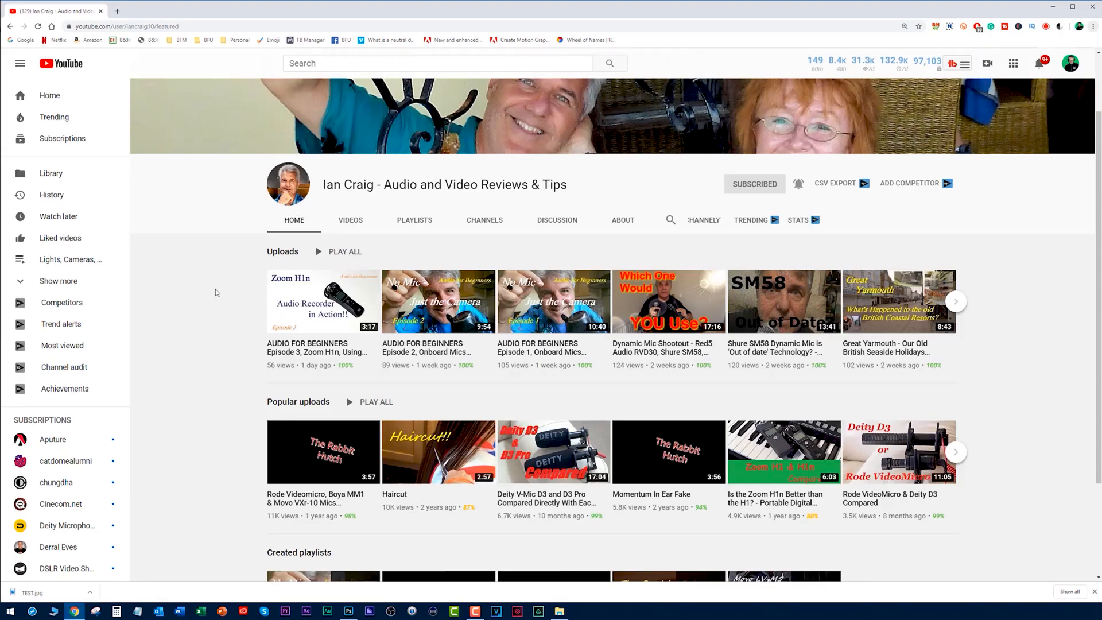
key(alt+Tab)
scroll(485, 274, up, 4)
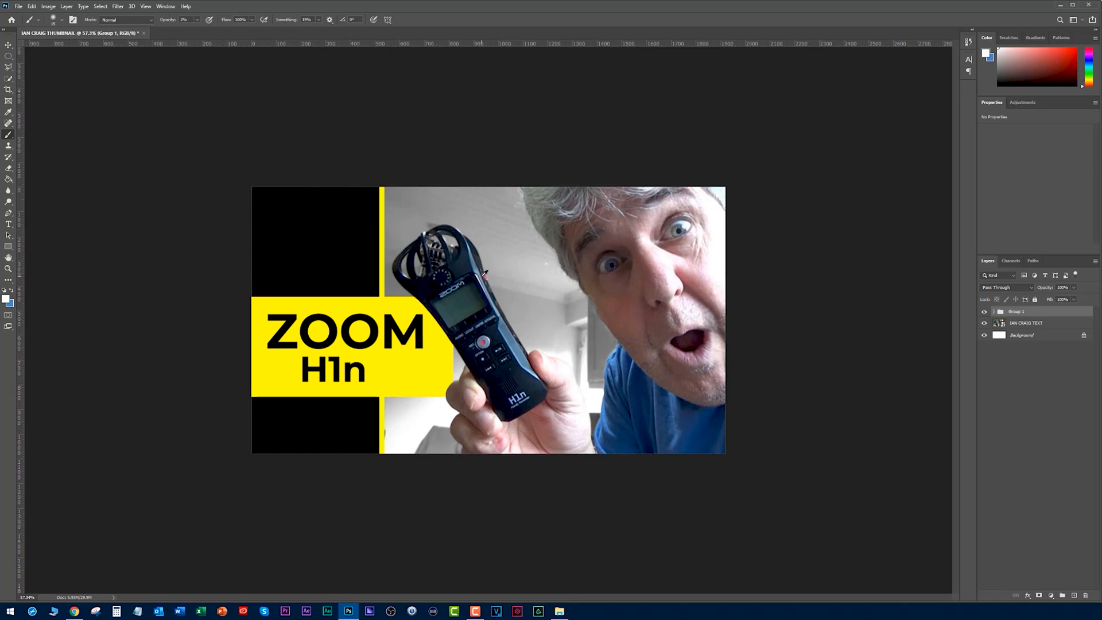
key(alt+Tab)
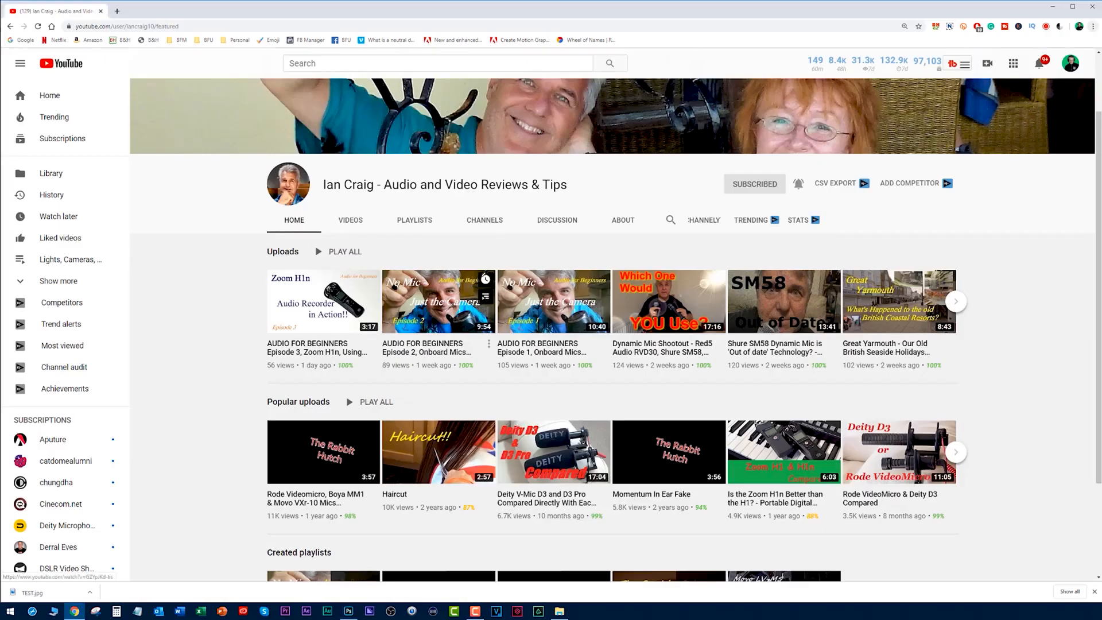
- Capture the YouTube channel page from its banner down to the popular uploads row with Snipping Tool
scroll(236, 270, up, 1)
scroll(233, 262, up, 1)
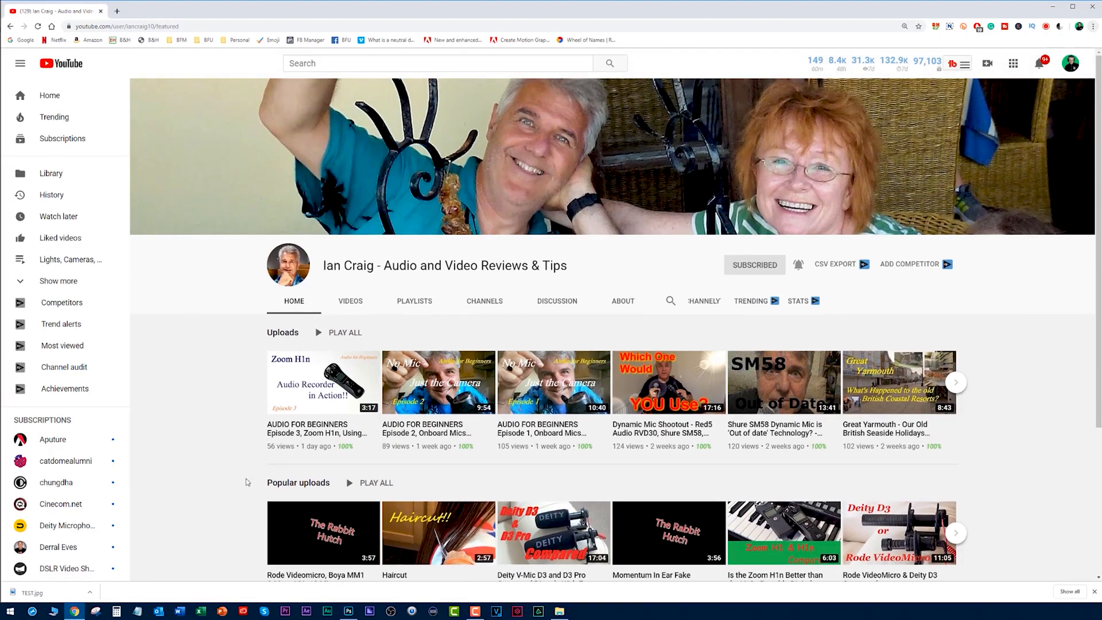
click(95, 612)
drag(131, 79, 1059, 594)
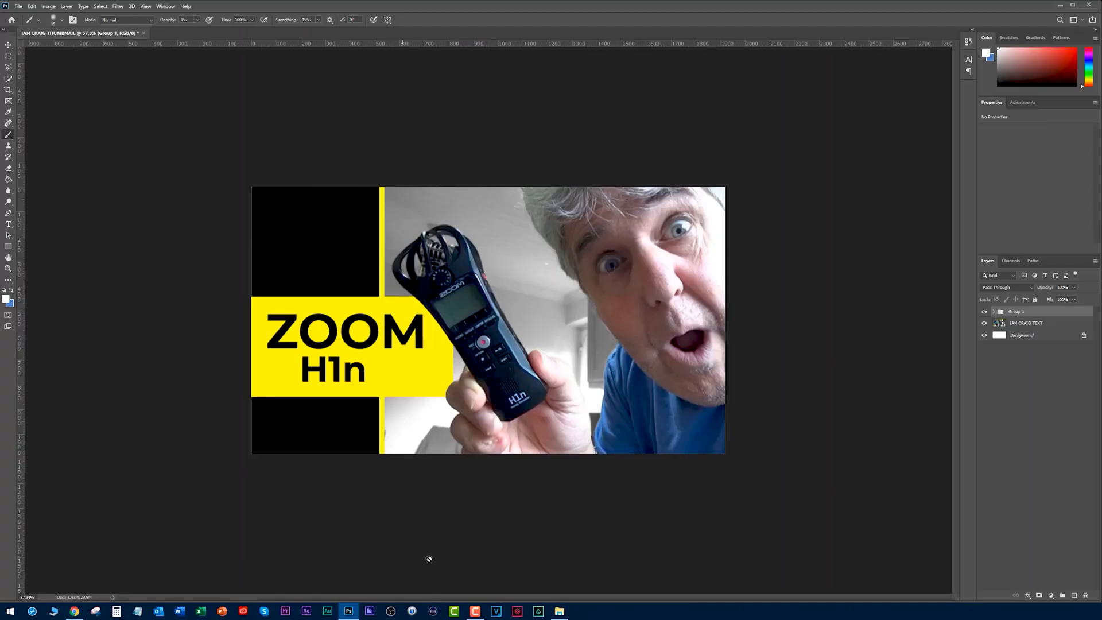
- Switch to Photoshop and open the screenshot WEB PAGE.PNG from the project's desktop folder
click(348, 611)
click(560, 611)
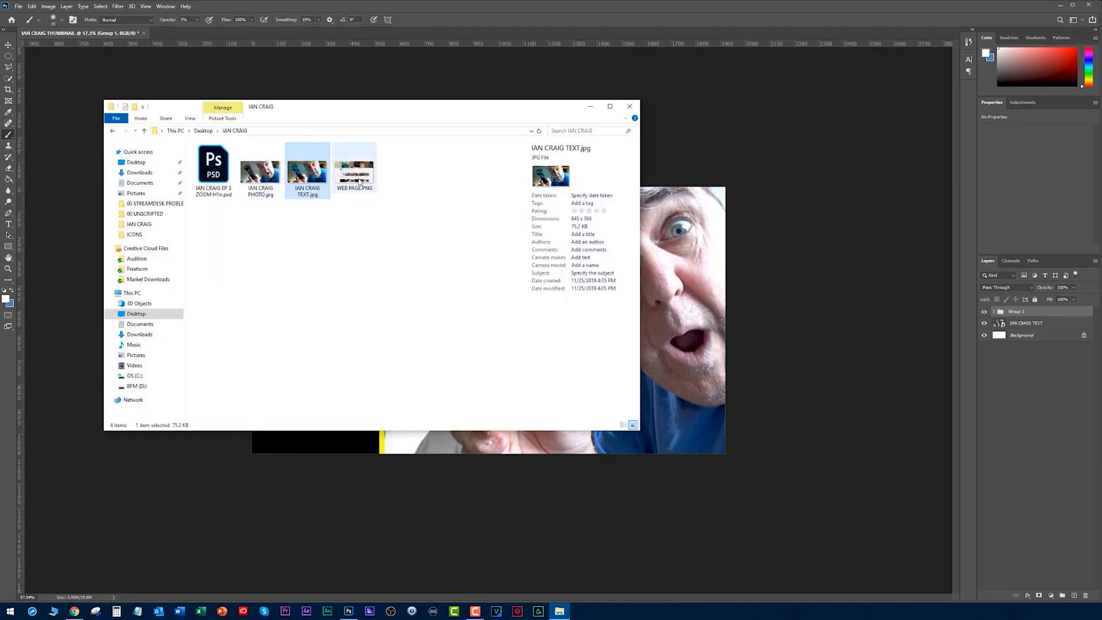
click(361, 173)
right_click(360, 173)
click(425, 226)
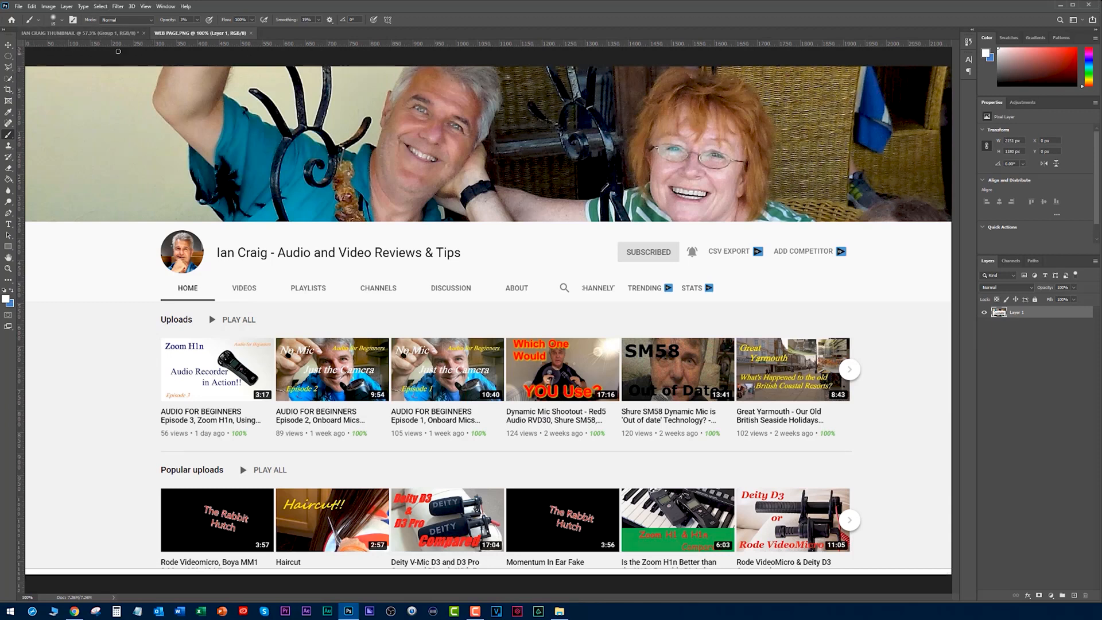
- Show the redesigned thumbnail document at a reduced size and capture the whole thumbnail with Snipping Tool
click(109, 35)
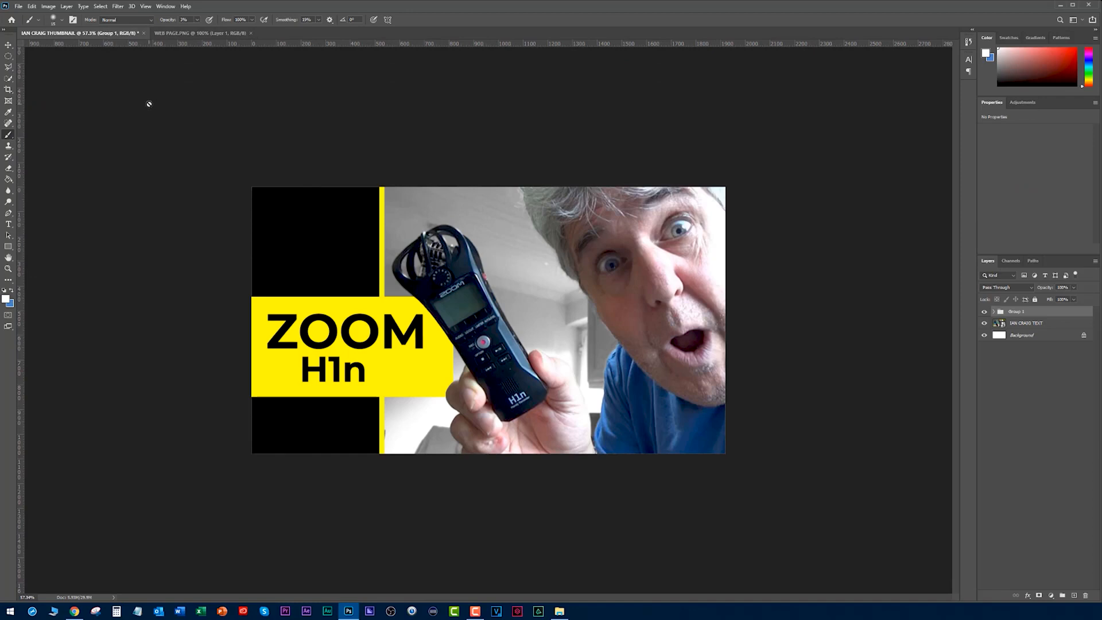
scroll(422, 356, down, 5)
click(95, 611)
click(670, 360)
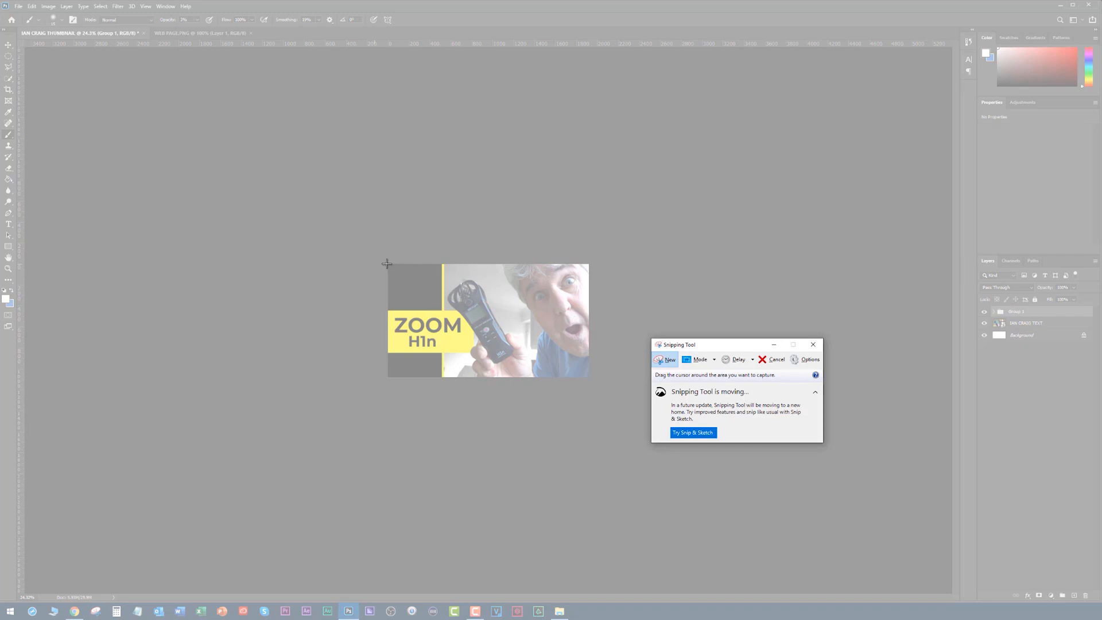
drag(387, 264, 589, 377)
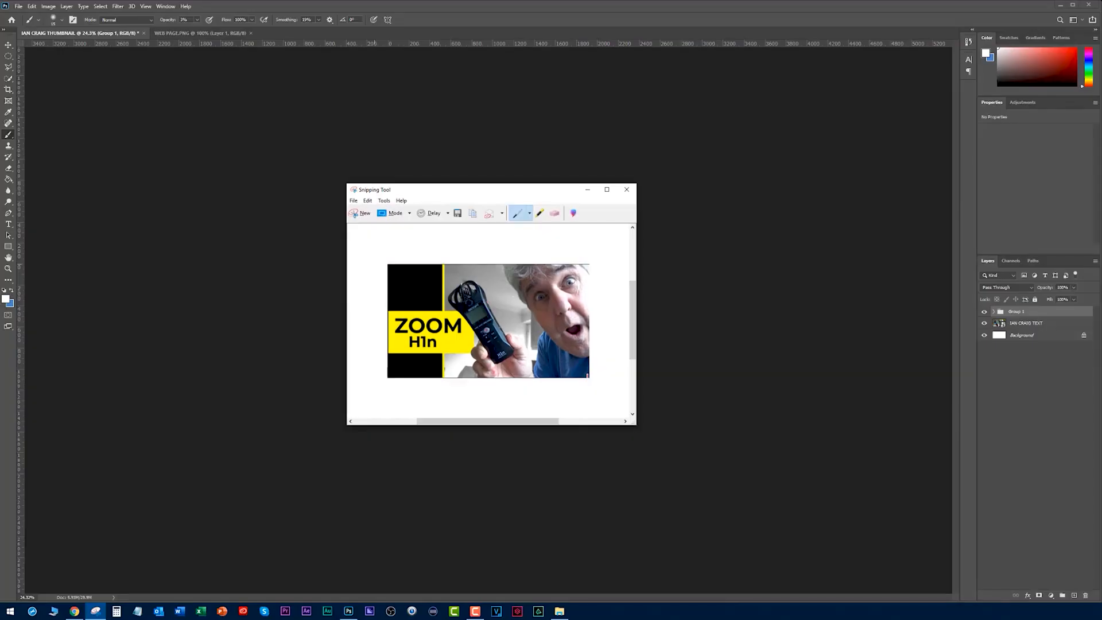
- Paste the captured thumbnail into WEB PAGE.PNG and scale it to cover the first Uploads thumbnail exactly, leaving the layer deselected
click(192, 34)
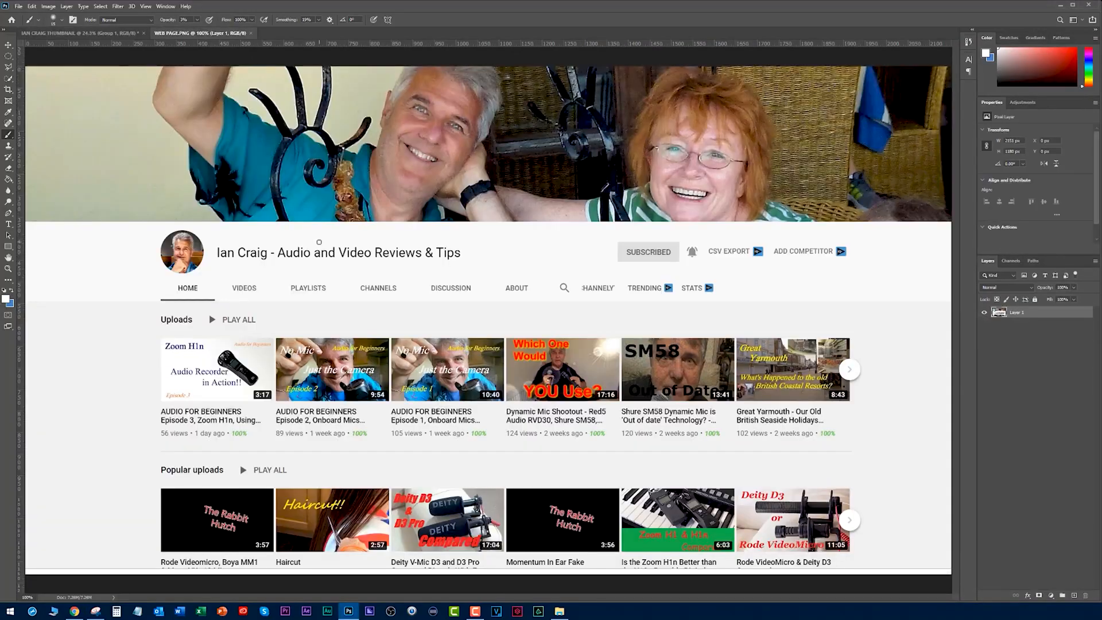
key(ctrl+v)
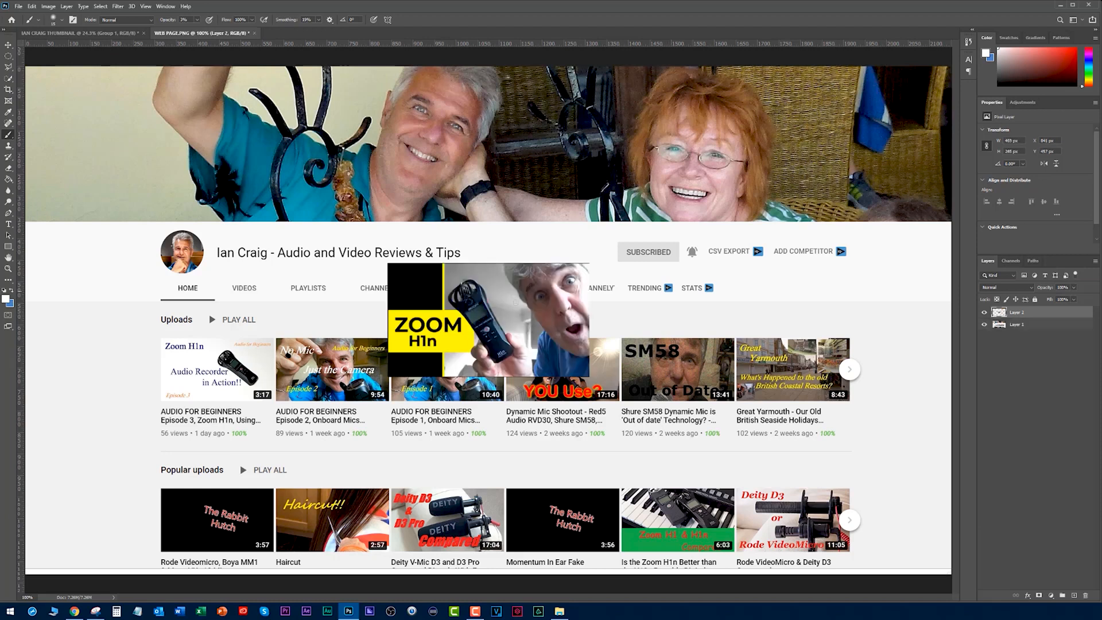
key(v)
drag(506, 299, 340, 375)
scroll(143, 369, up, 5)
drag(451, 364, 354, 361)
drag(498, 504, 365, 405)
scroll(126, 376, down, 9)
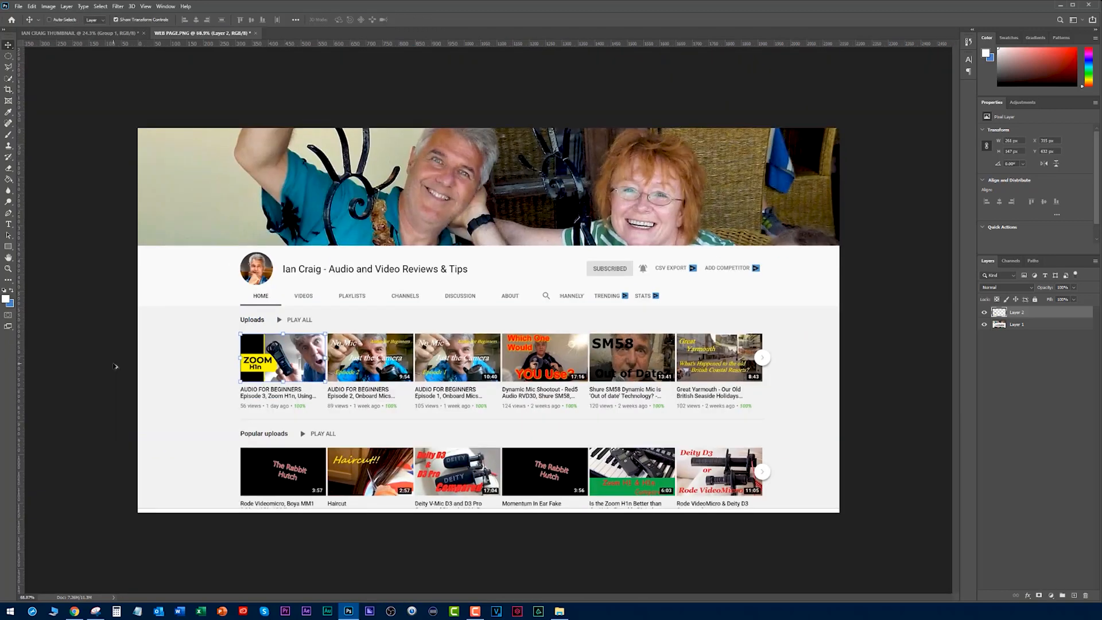
click(103, 359)
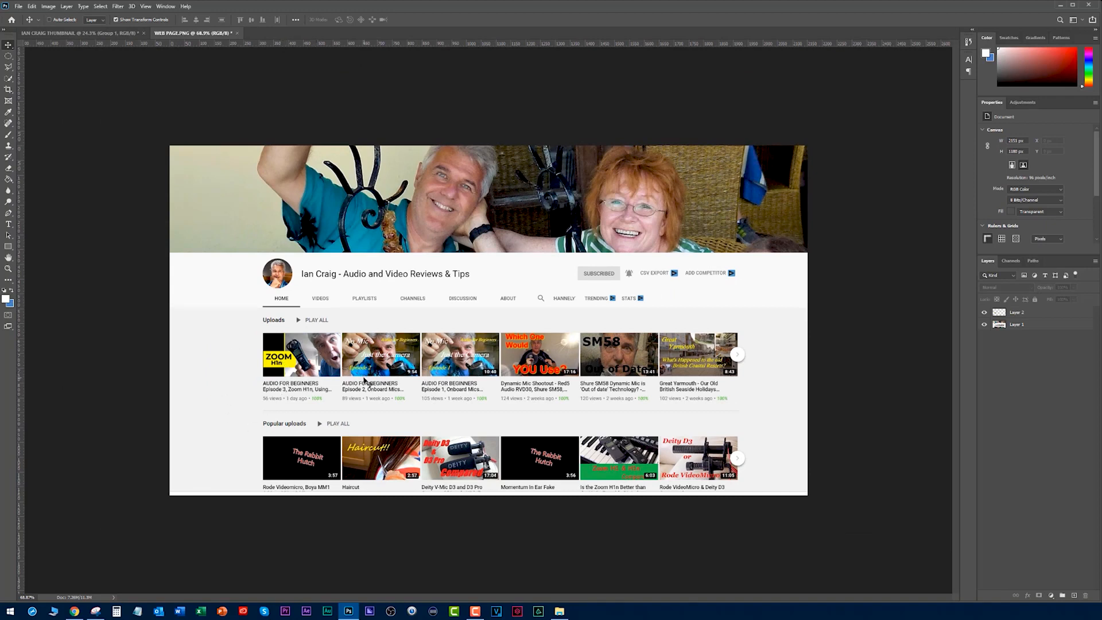
- Examine the new thumbnail in the channel page mock-up, and inspect the thumbnail document at a larger size with nothing selected
scroll(368, 382, up, 3)
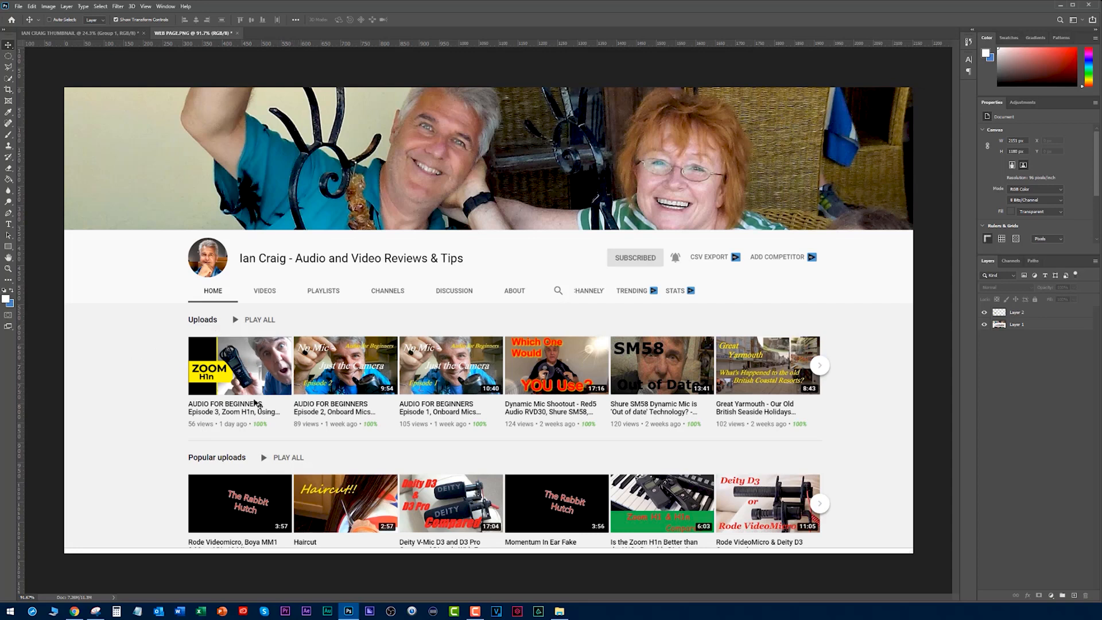
click(153, 343)
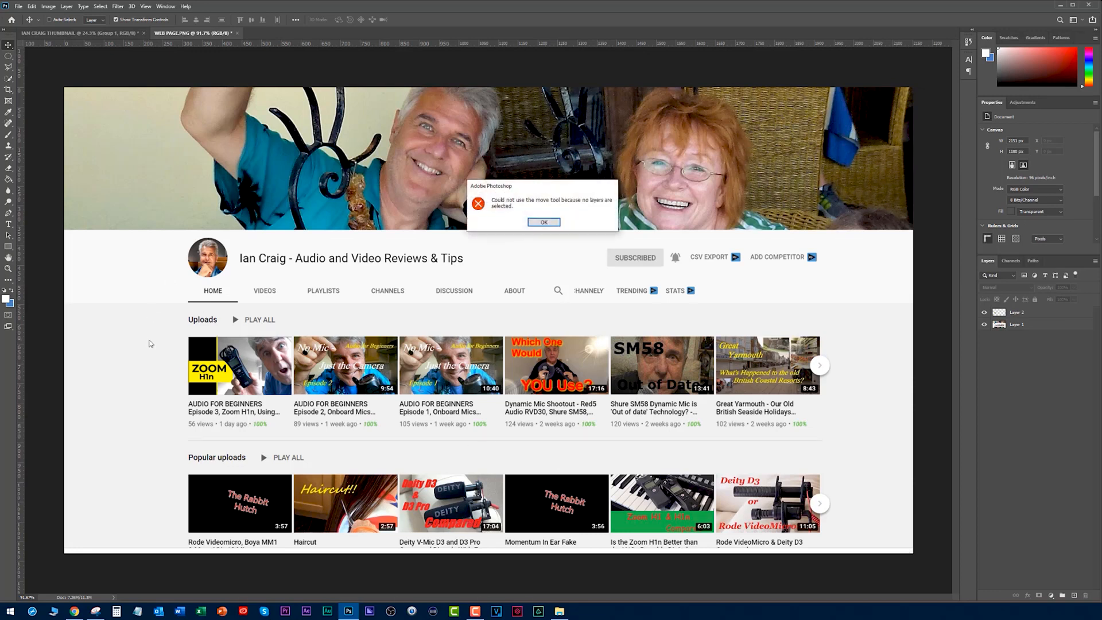
click(542, 222)
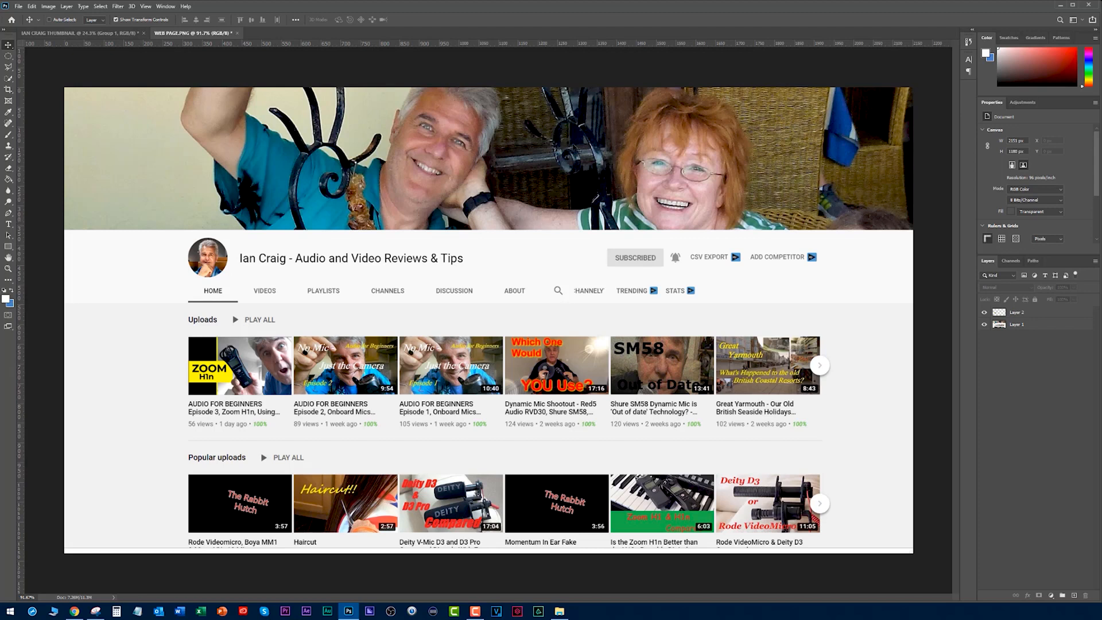
click(93, 36)
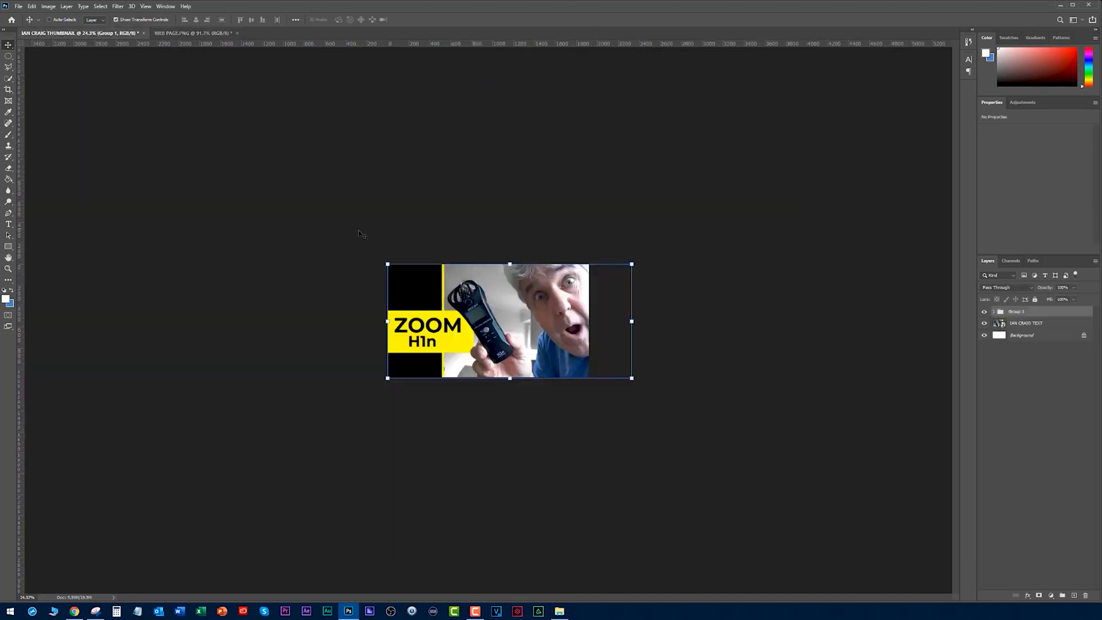
scroll(381, 235, up, 3)
ctrl+click(298, 272)
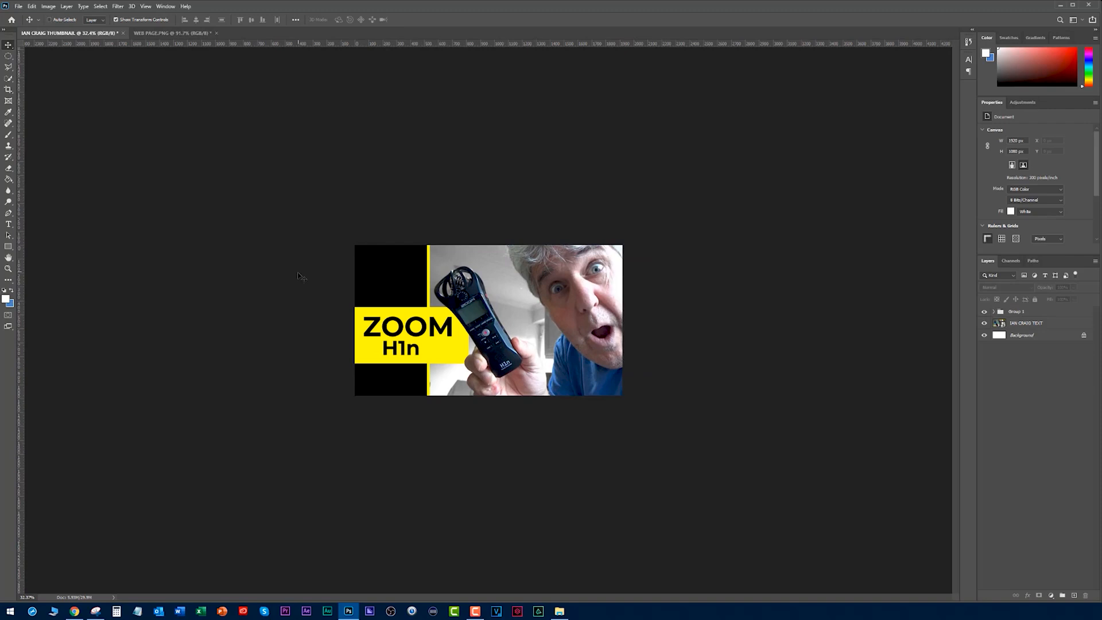
scroll(298, 276, up, 4)
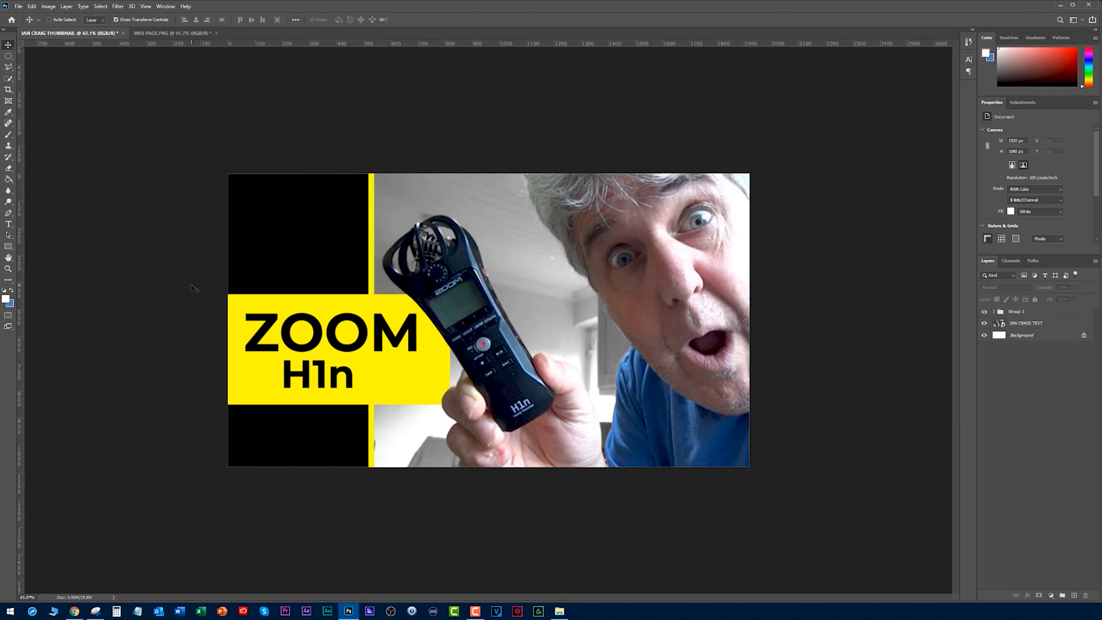
- Compare the old and new first thumbnails in WEB PAGE.PNG by hiding and showing Layer 2, leaving it shown
key(alt+Tab)
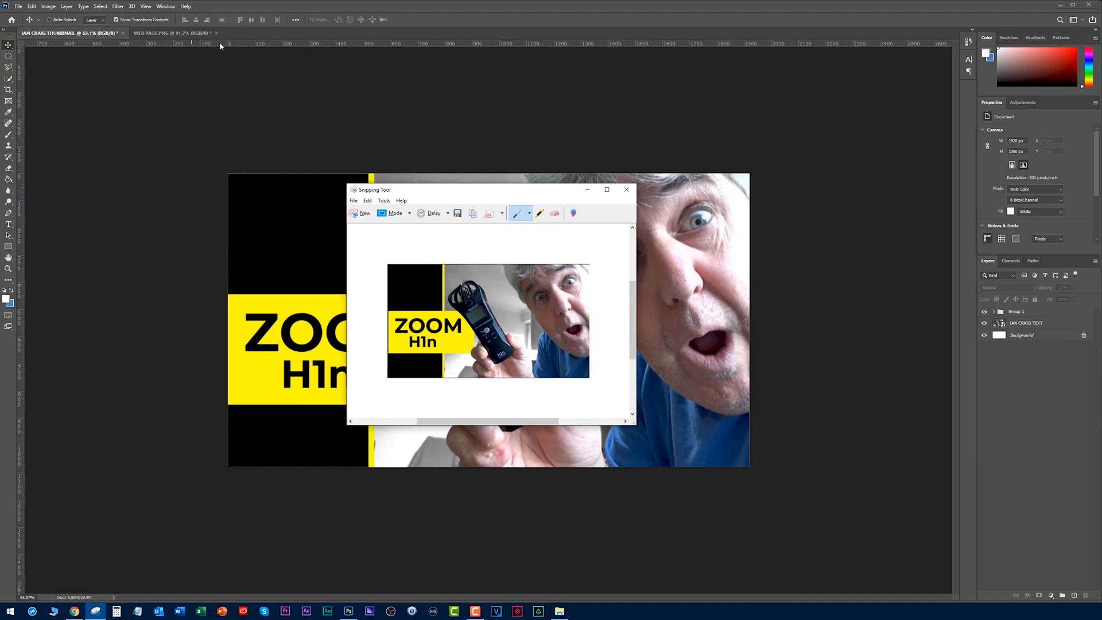
click(178, 33)
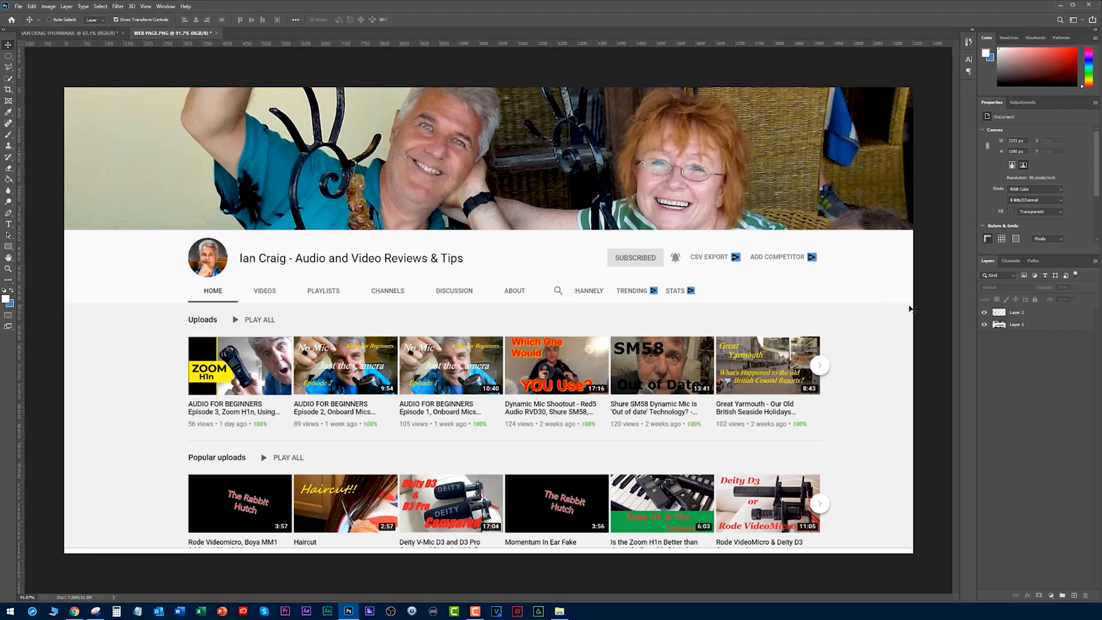
click(985, 313)
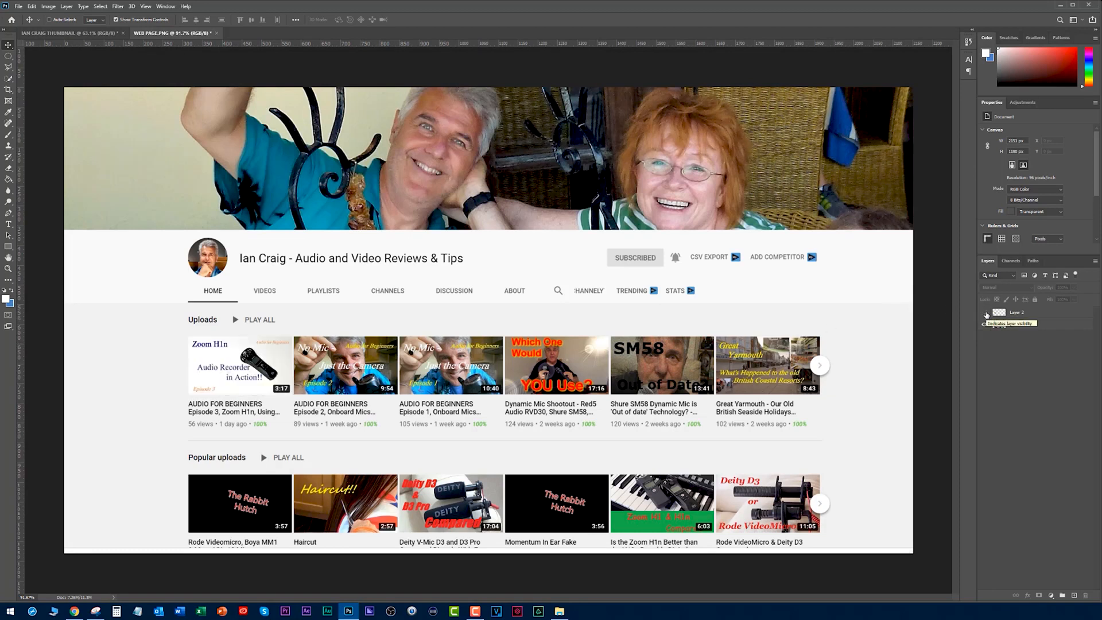
click(985, 313)
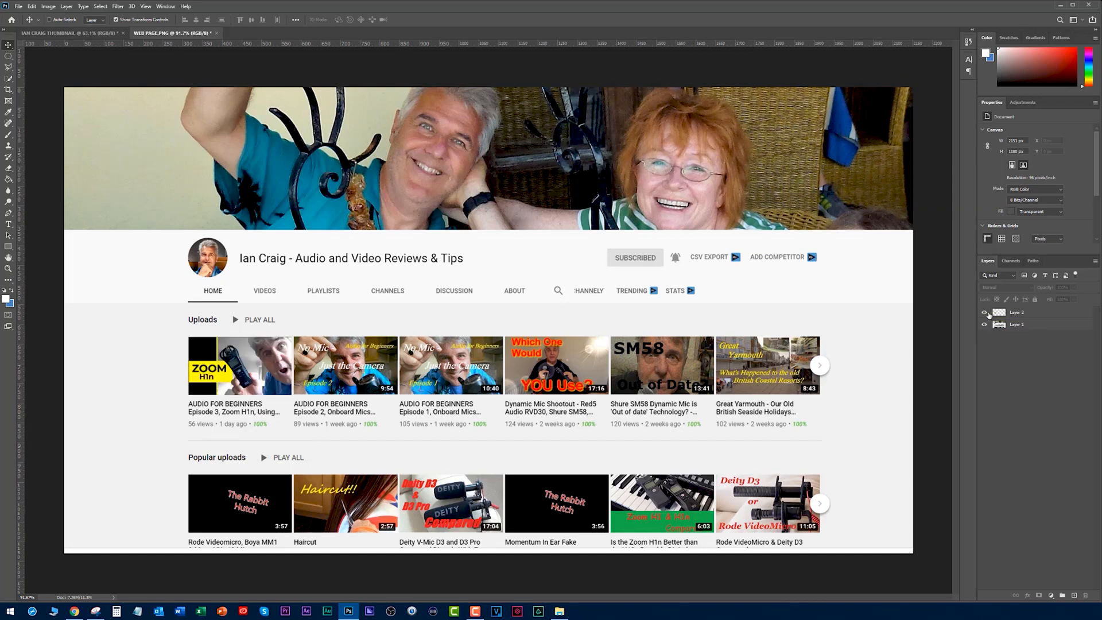
key(ctrl+minus)
scroll(512, 360, up, 4)
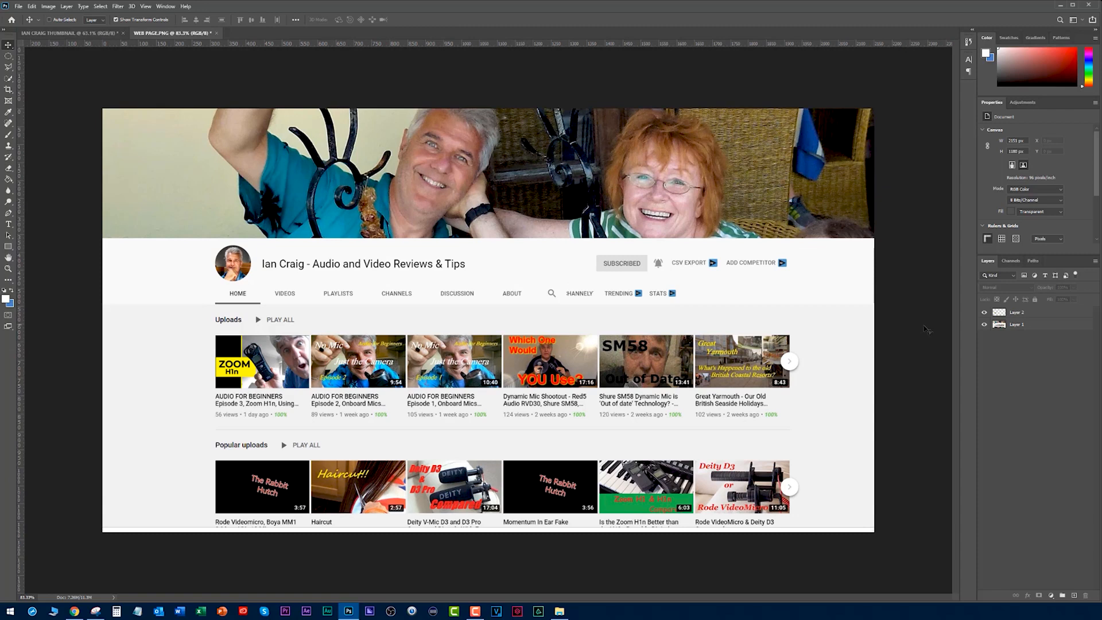
click(984, 313)
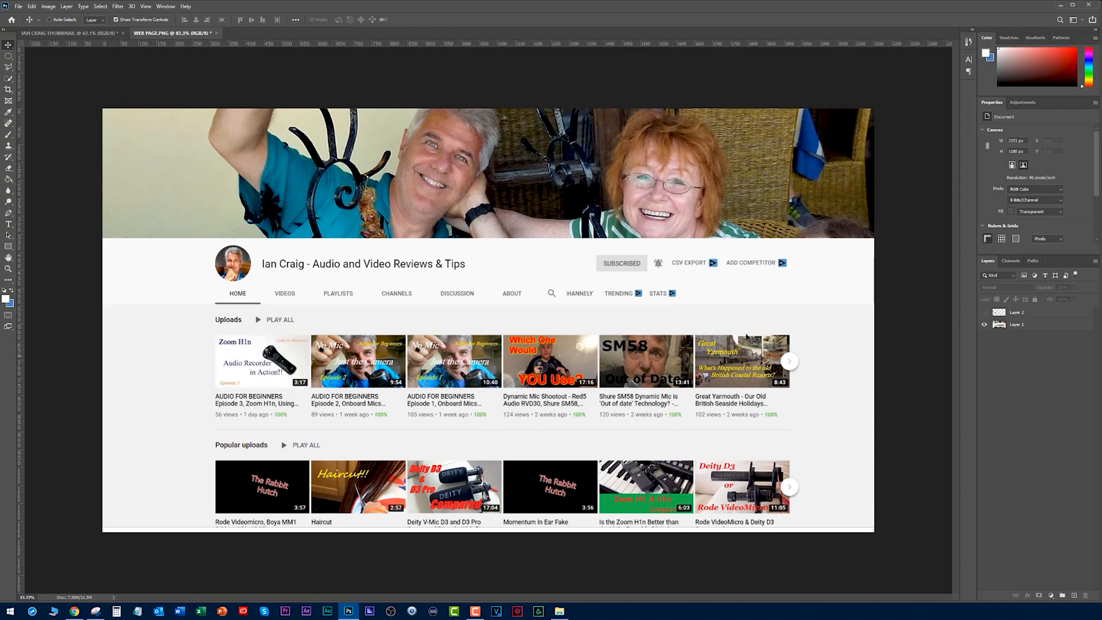
click(984, 313)
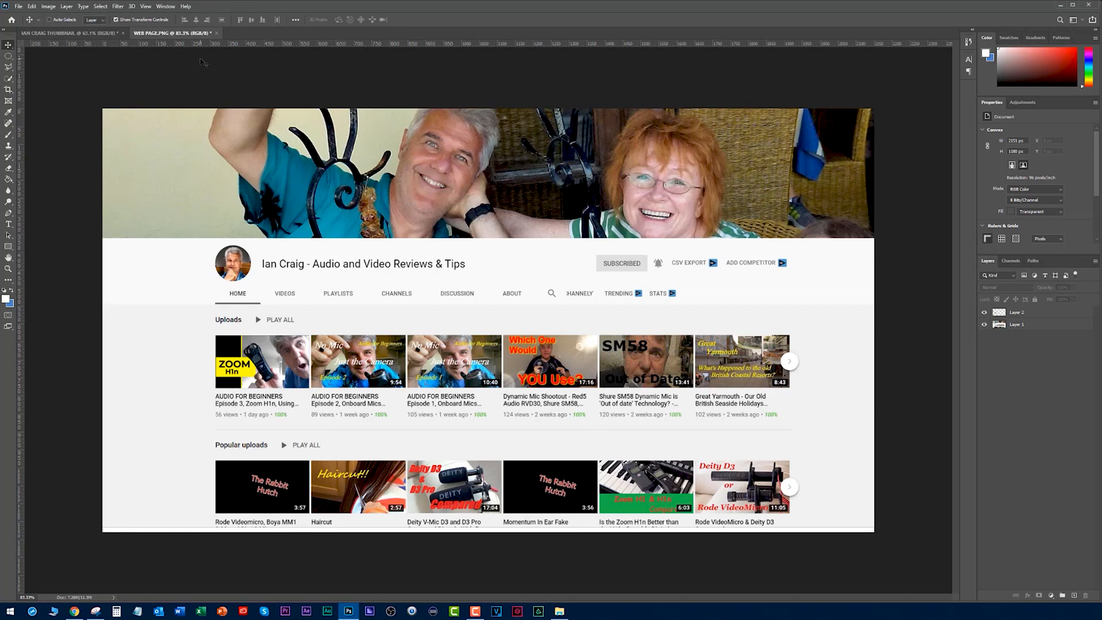
- Return to the redesigned thumbnail document and review it at small and larger sizes
click(64, 34)
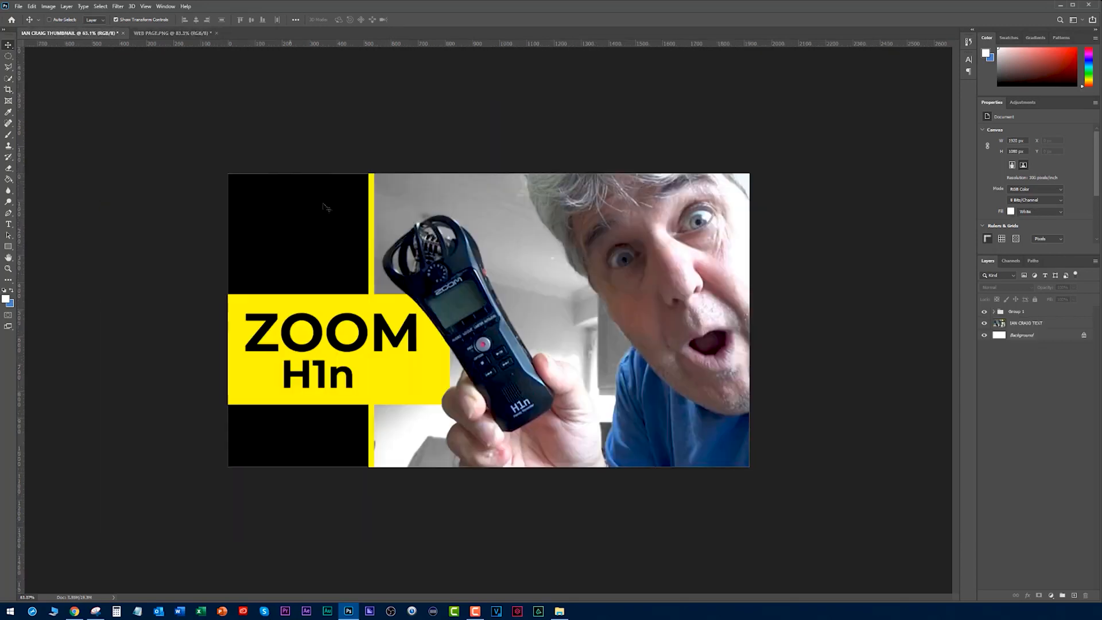
scroll(367, 236, down, 5)
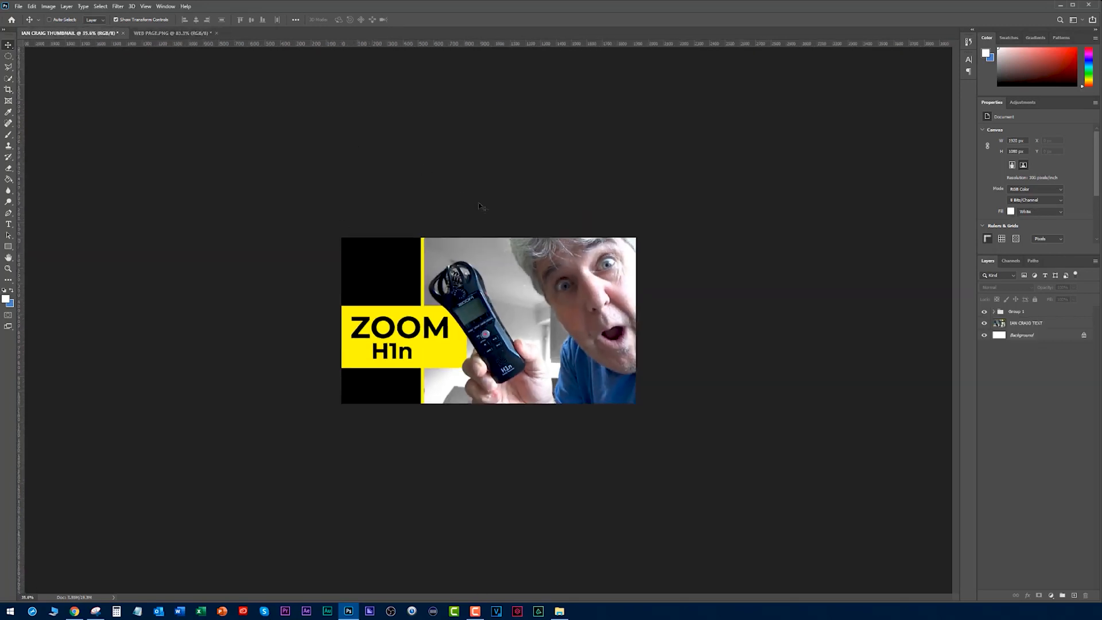
key(super)
key(super)
scroll(480, 322, up, 4)
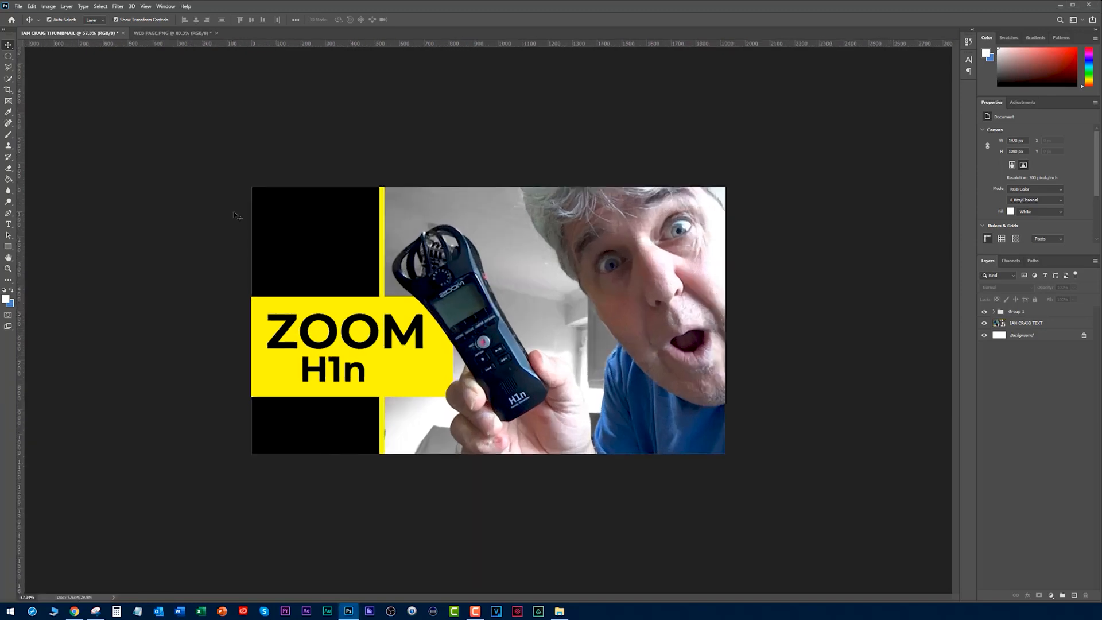
- Export the thumbnail for the web as a maximum-quality JPEG, adding NEW before THUMBNAIL in the file name
key(ctrl+alt+shift+s)
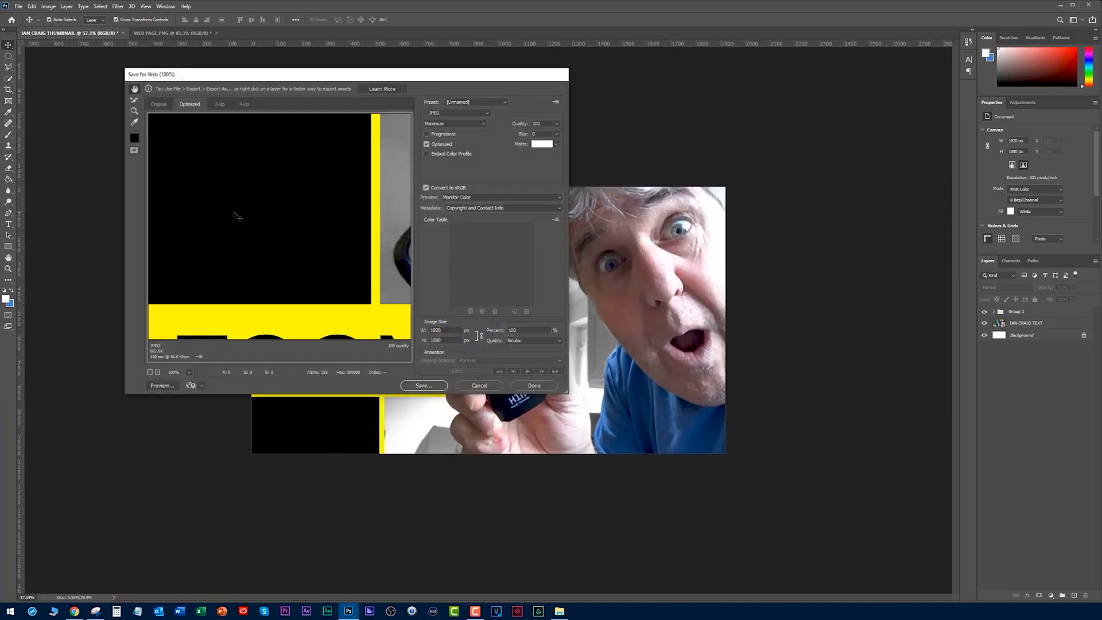
click(428, 388)
text(NEW THUMBNAIL.jpg)
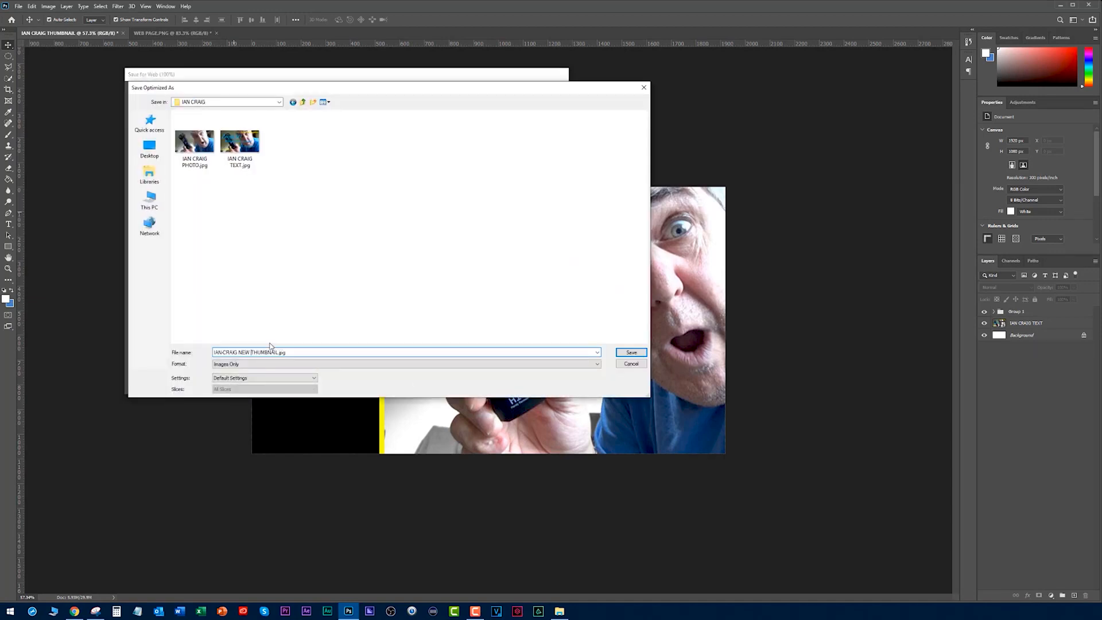
key(Return)
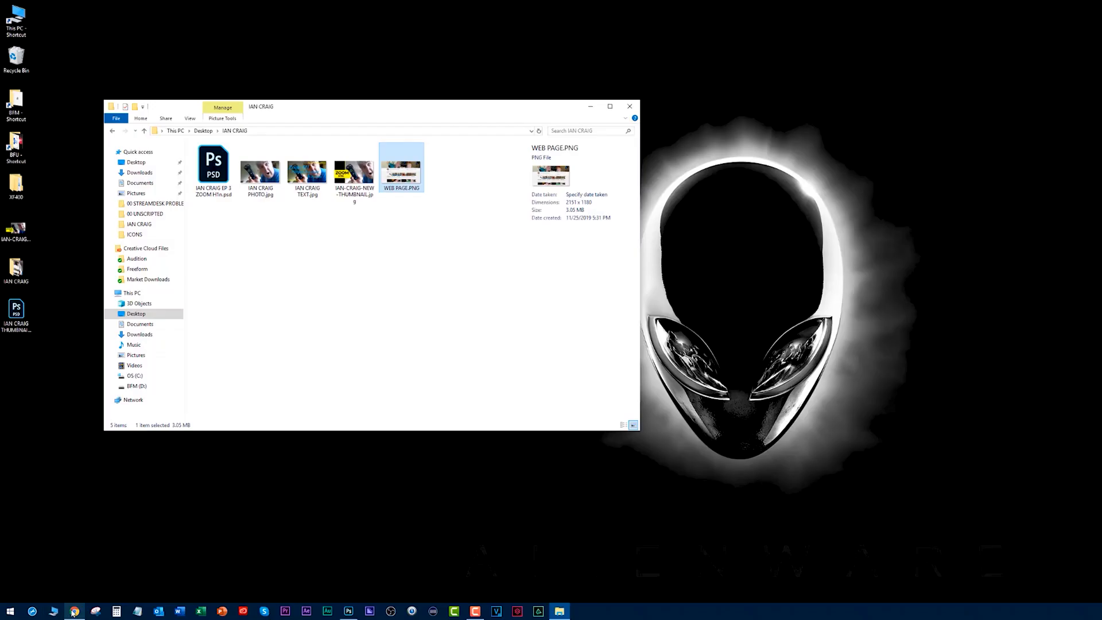
- Switch to Chrome, open Outlook webmail in a new tab, and start a new message addressed to the channel owner
click(73, 611)
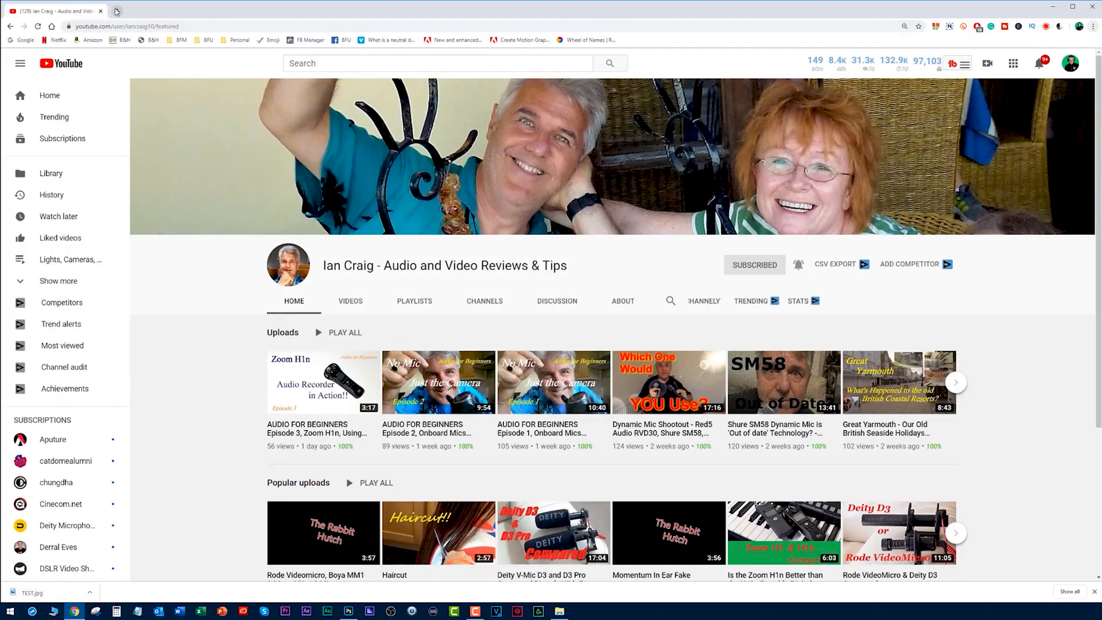
click(117, 11)
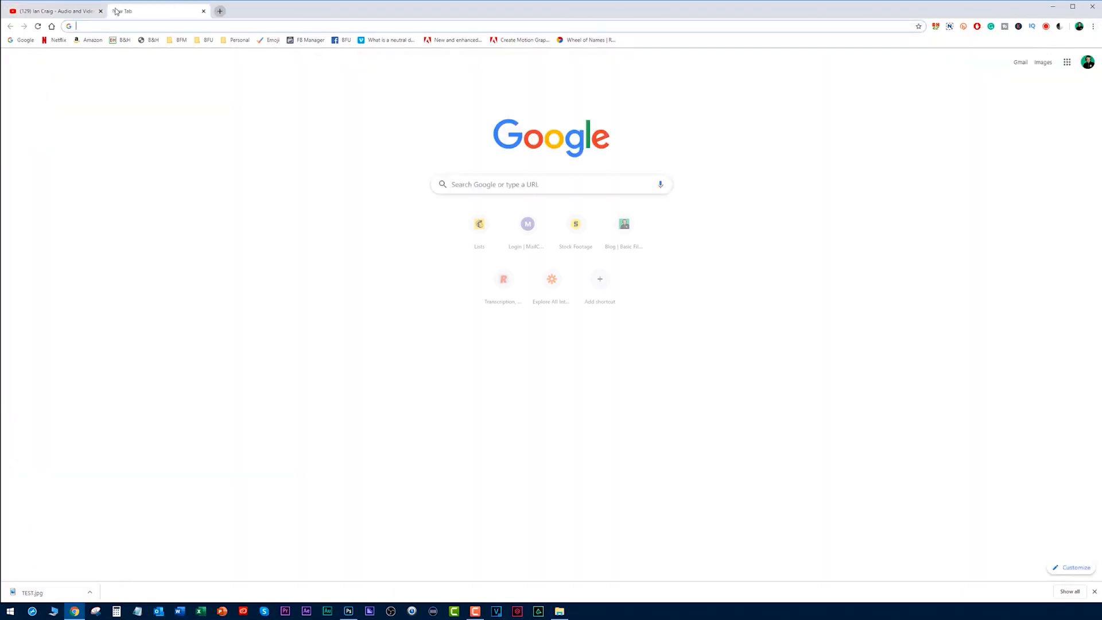
click(204, 39)
click(229, 141)
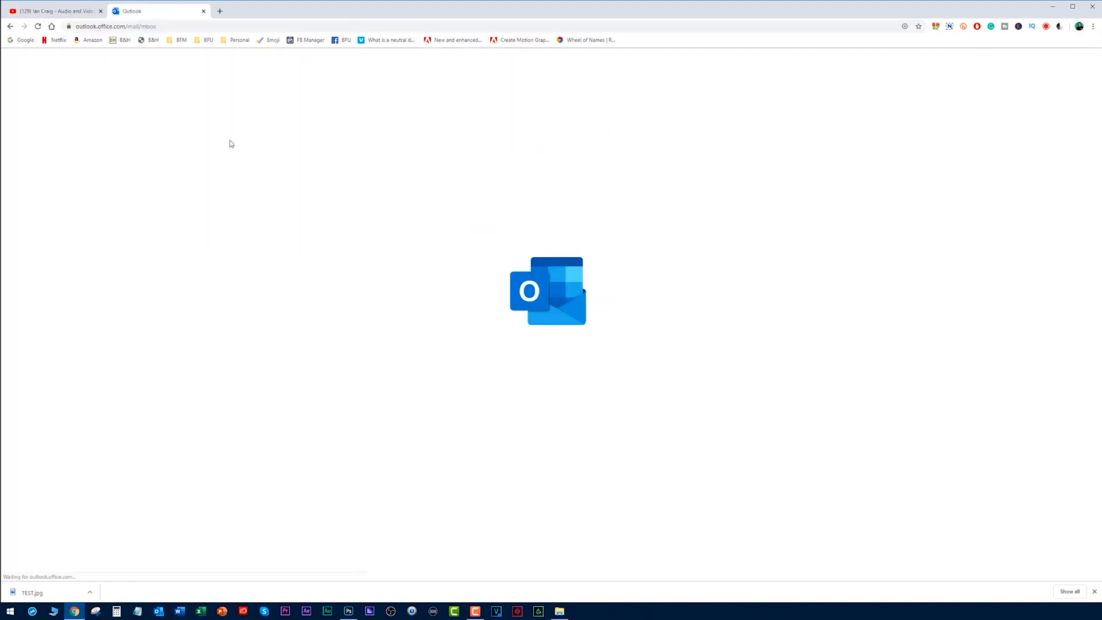
click(50, 81)
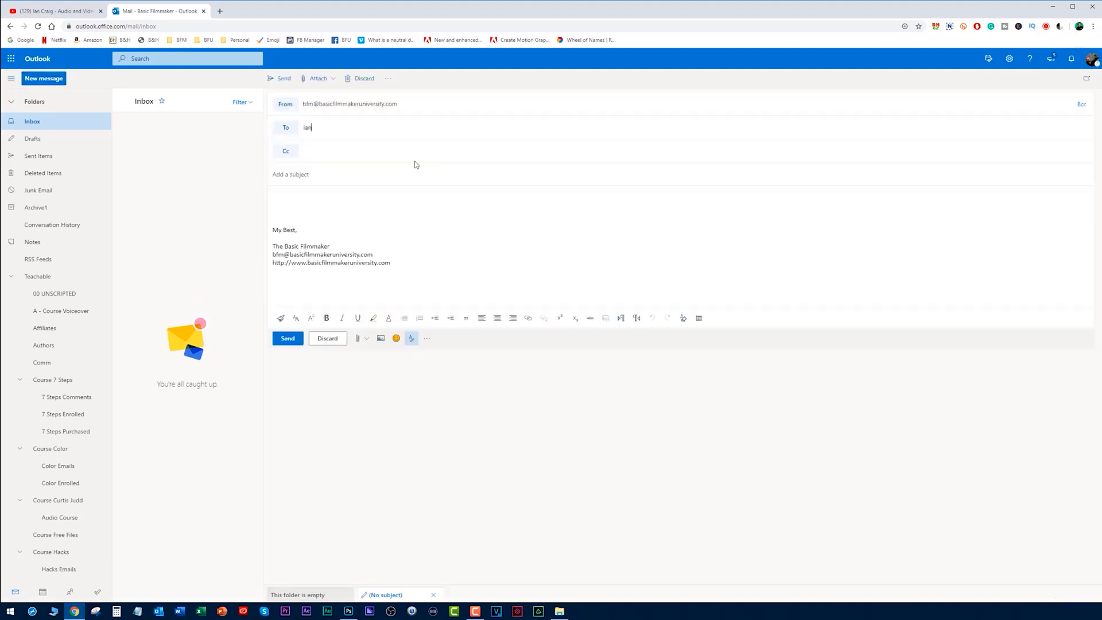
key(Return)
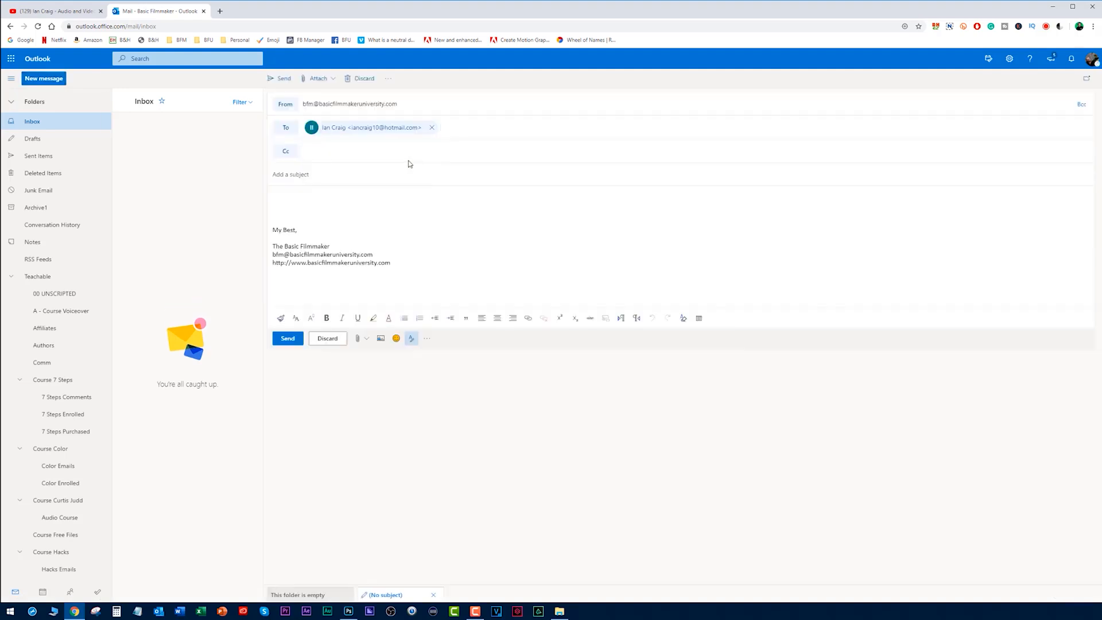
- Give the email the subject "Your New Thumbnail" and the text "I used it for a tutorial." with a smiley, correcting the misspelled "used"
click(339, 178)
text(Y)
text(our New Th)
text(utorial. 😊)
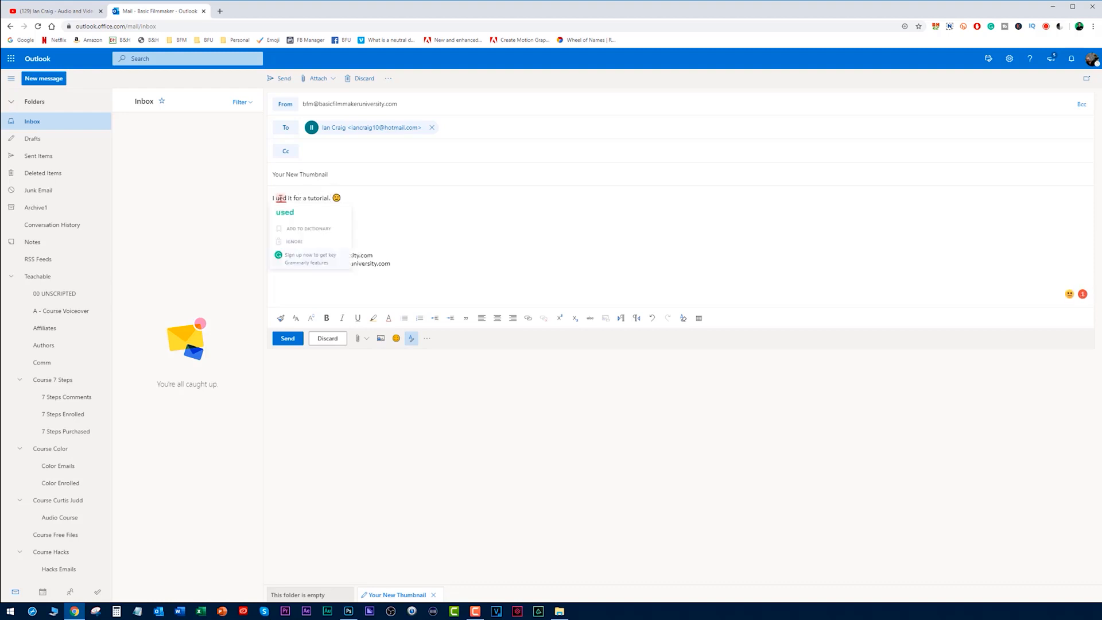
click(285, 213)
- Insert the exported new thumbnail JPEG from the channel's Desktop folder into the email as an inline picture
click(380, 338)
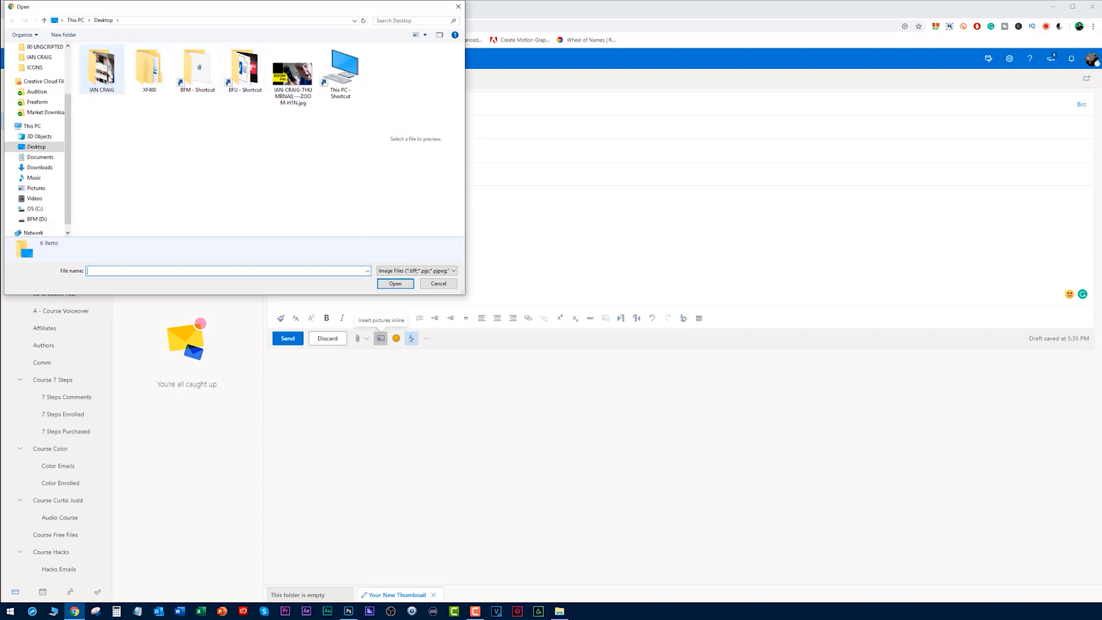
double_click(109, 79)
click(197, 57)
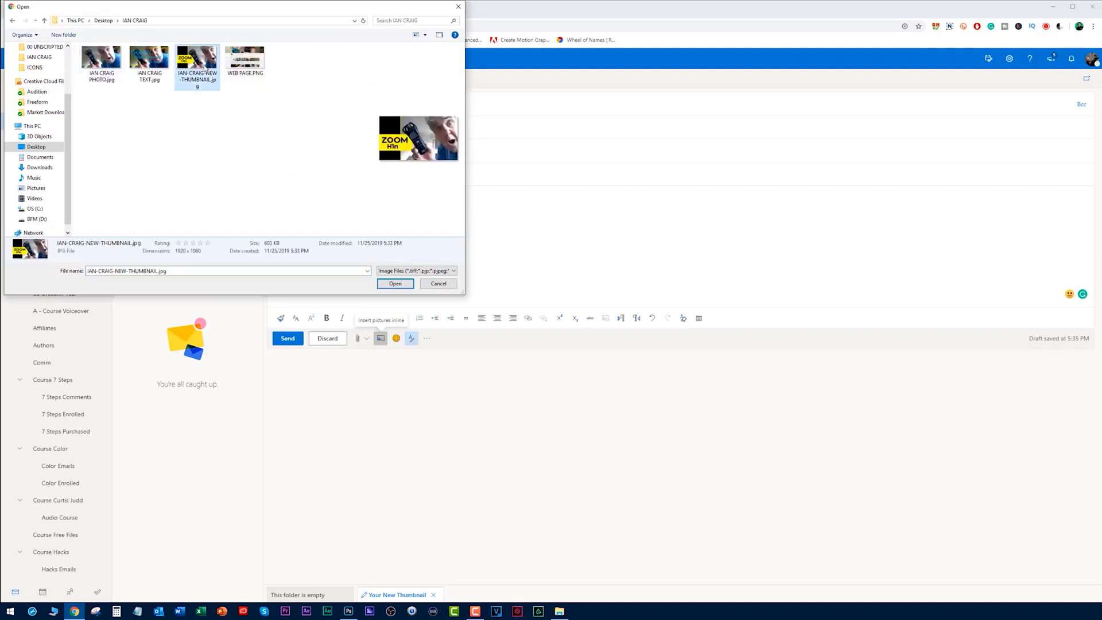
click(397, 284)
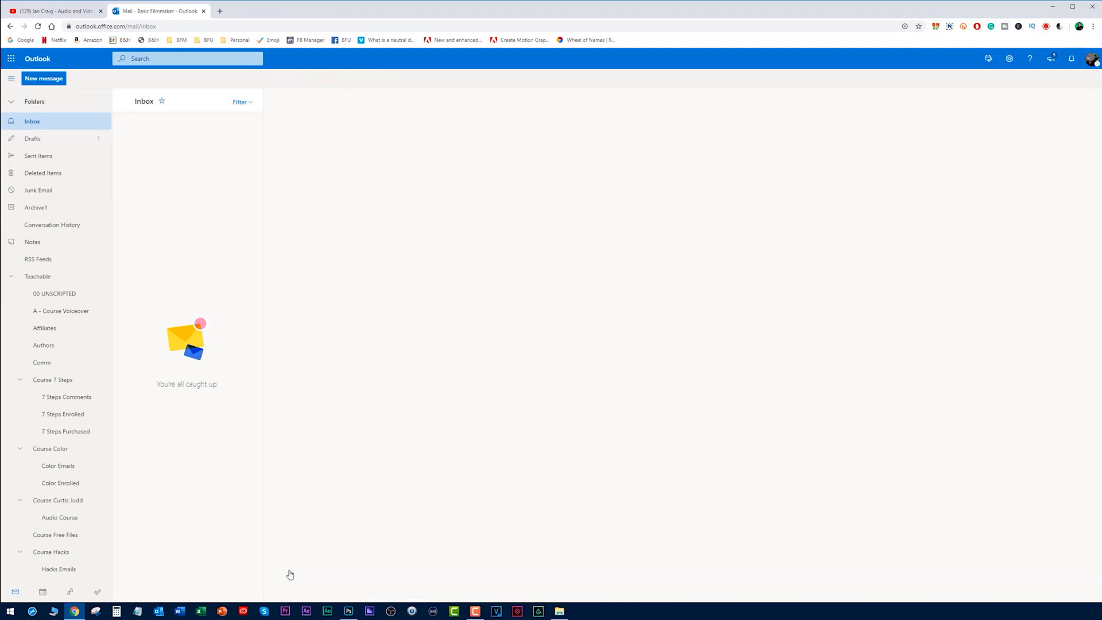
- Check the newest thumbnail email in Sent Items, and close the Outlook tab to return to the YouTube channel page
click(37, 157)
click(167, 154)
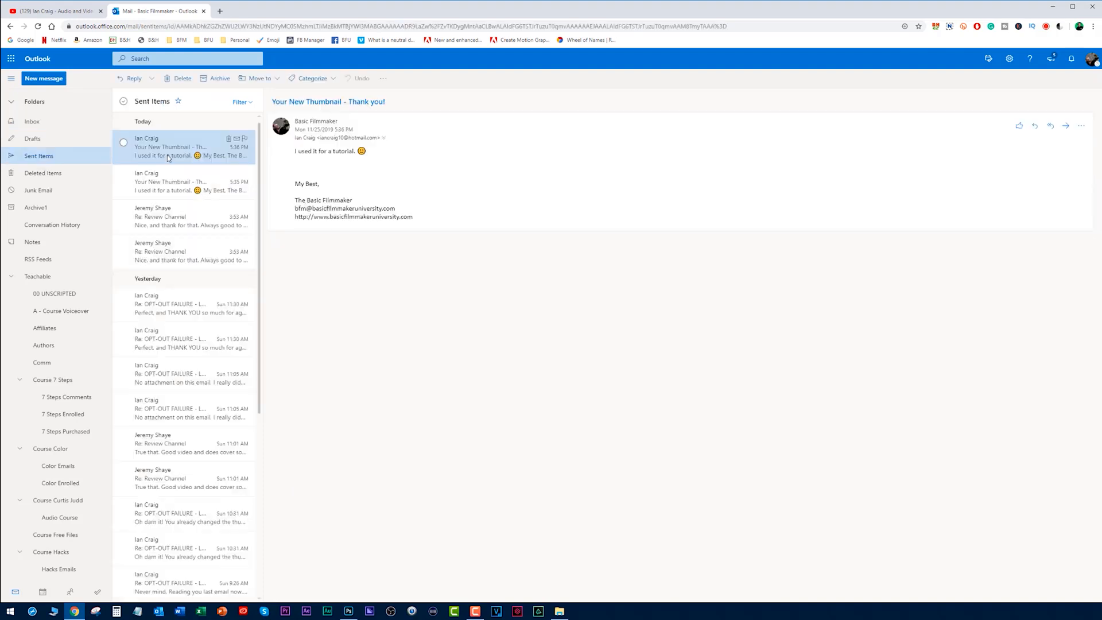
click(204, 11)
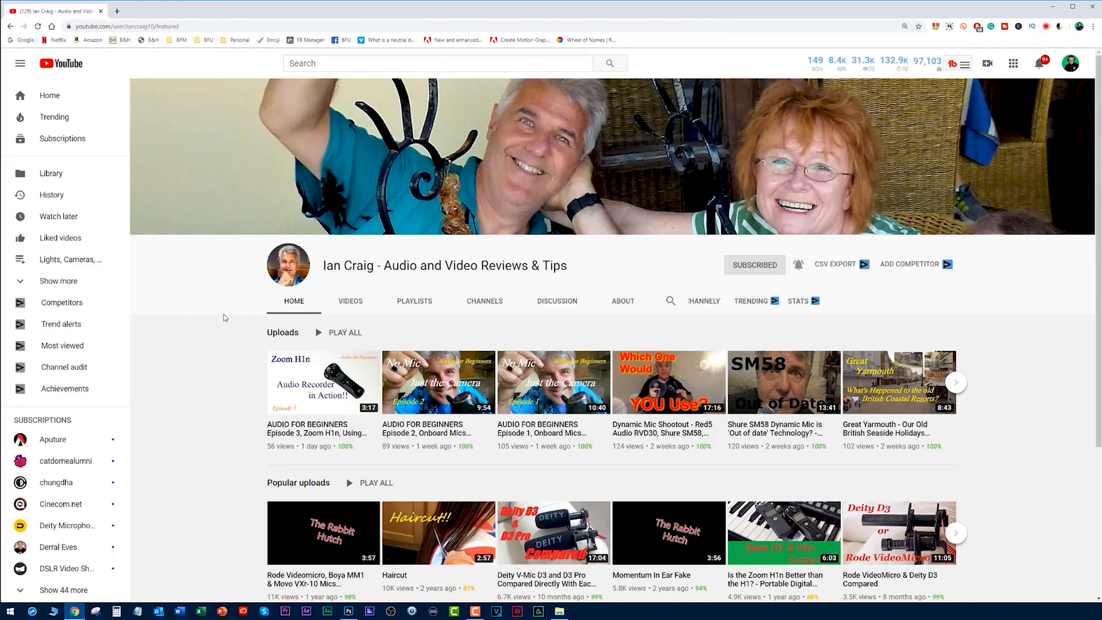